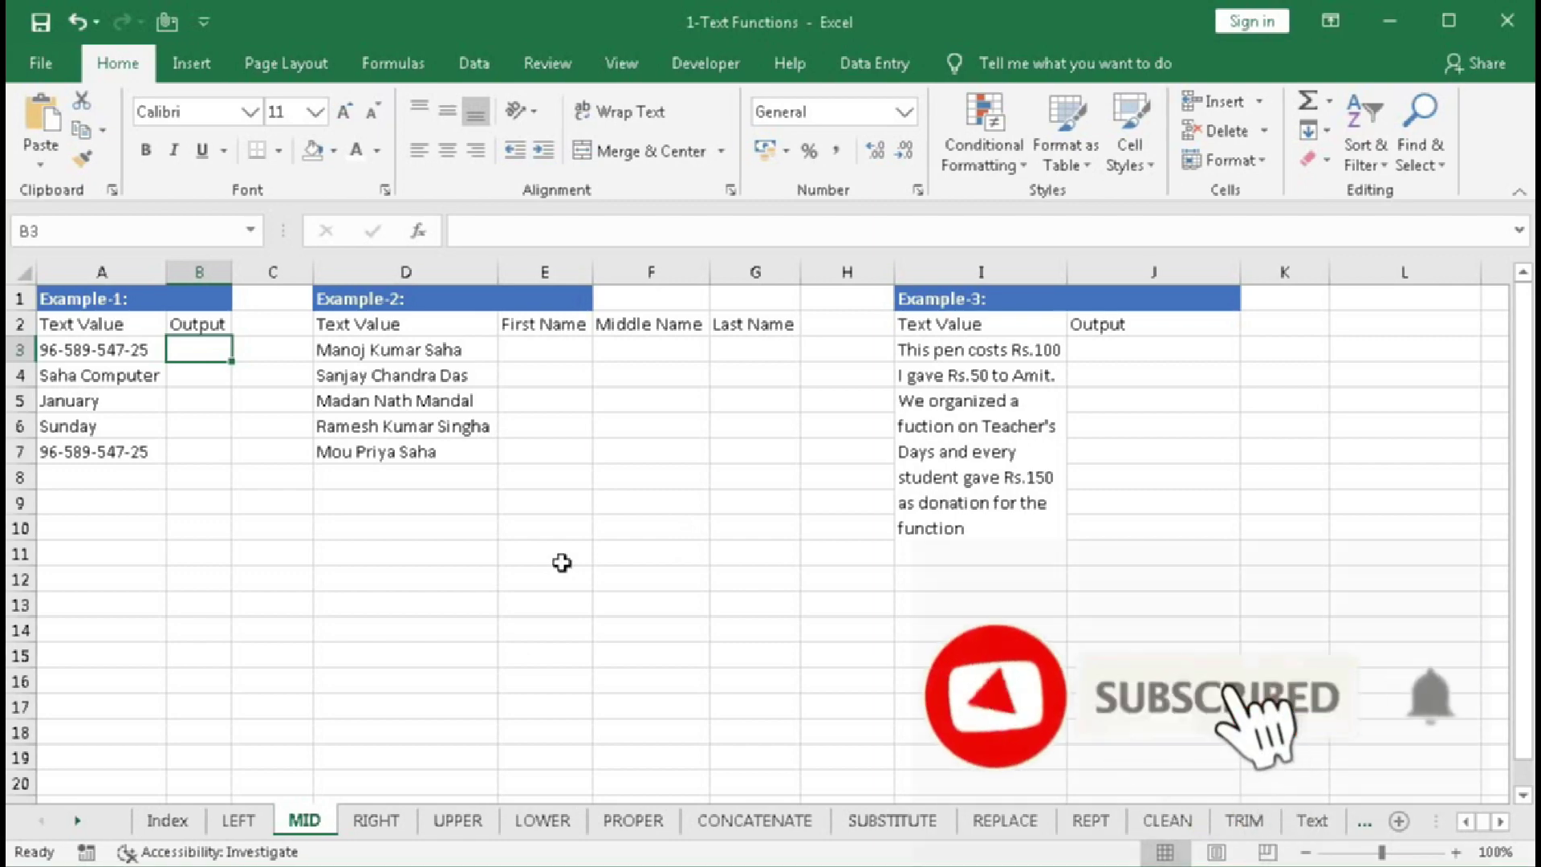
- Insert the MID text function in the first output cell of Example-1, B3
{"action": "left_click", "coordinate": [389, 64]}
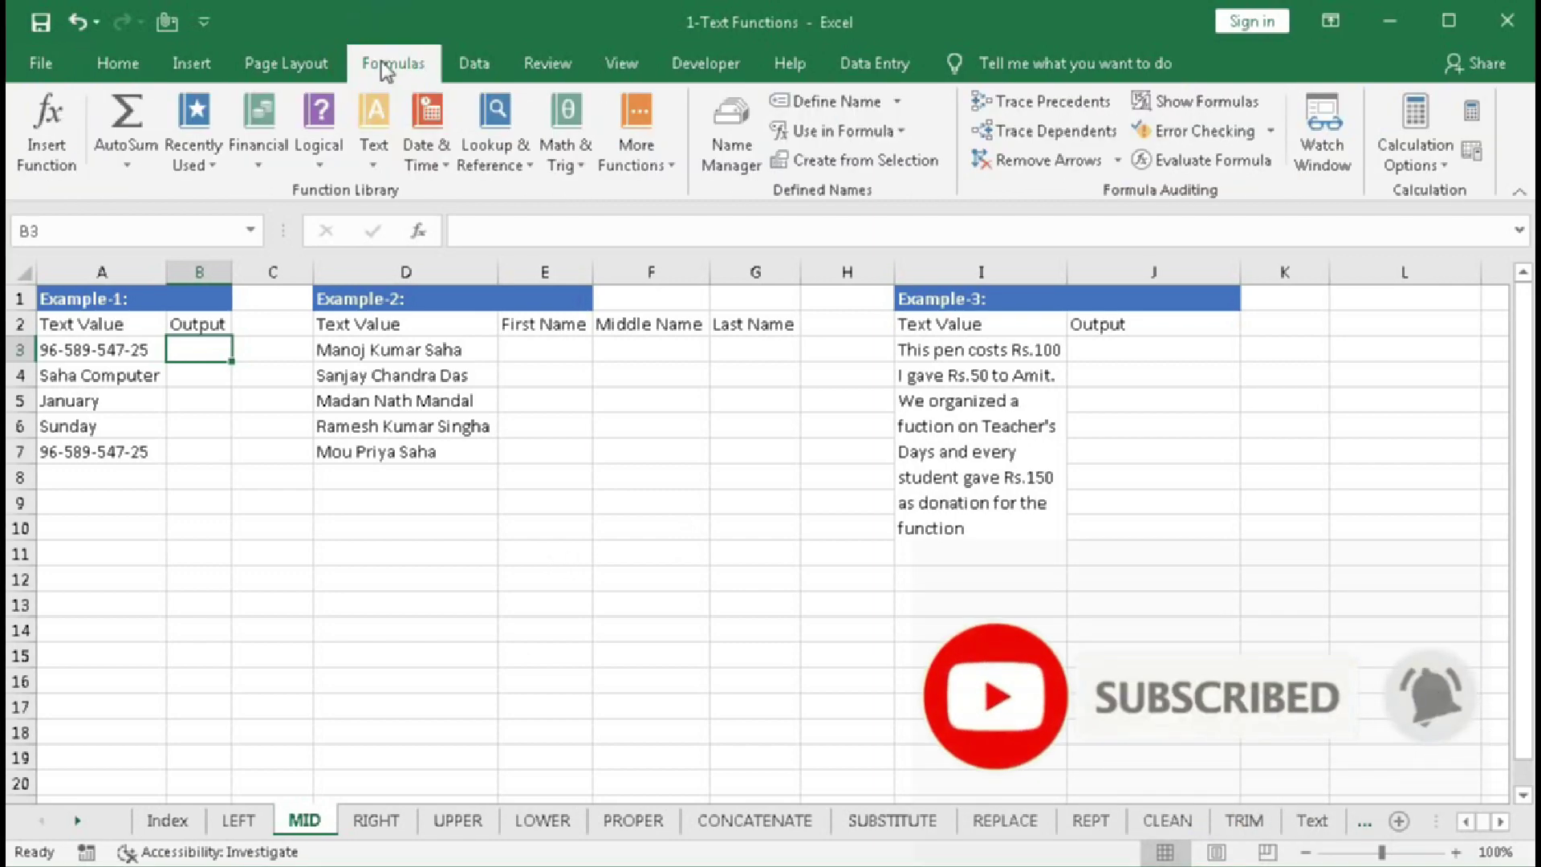
{"action": "left_click", "coordinate": [374, 167]}
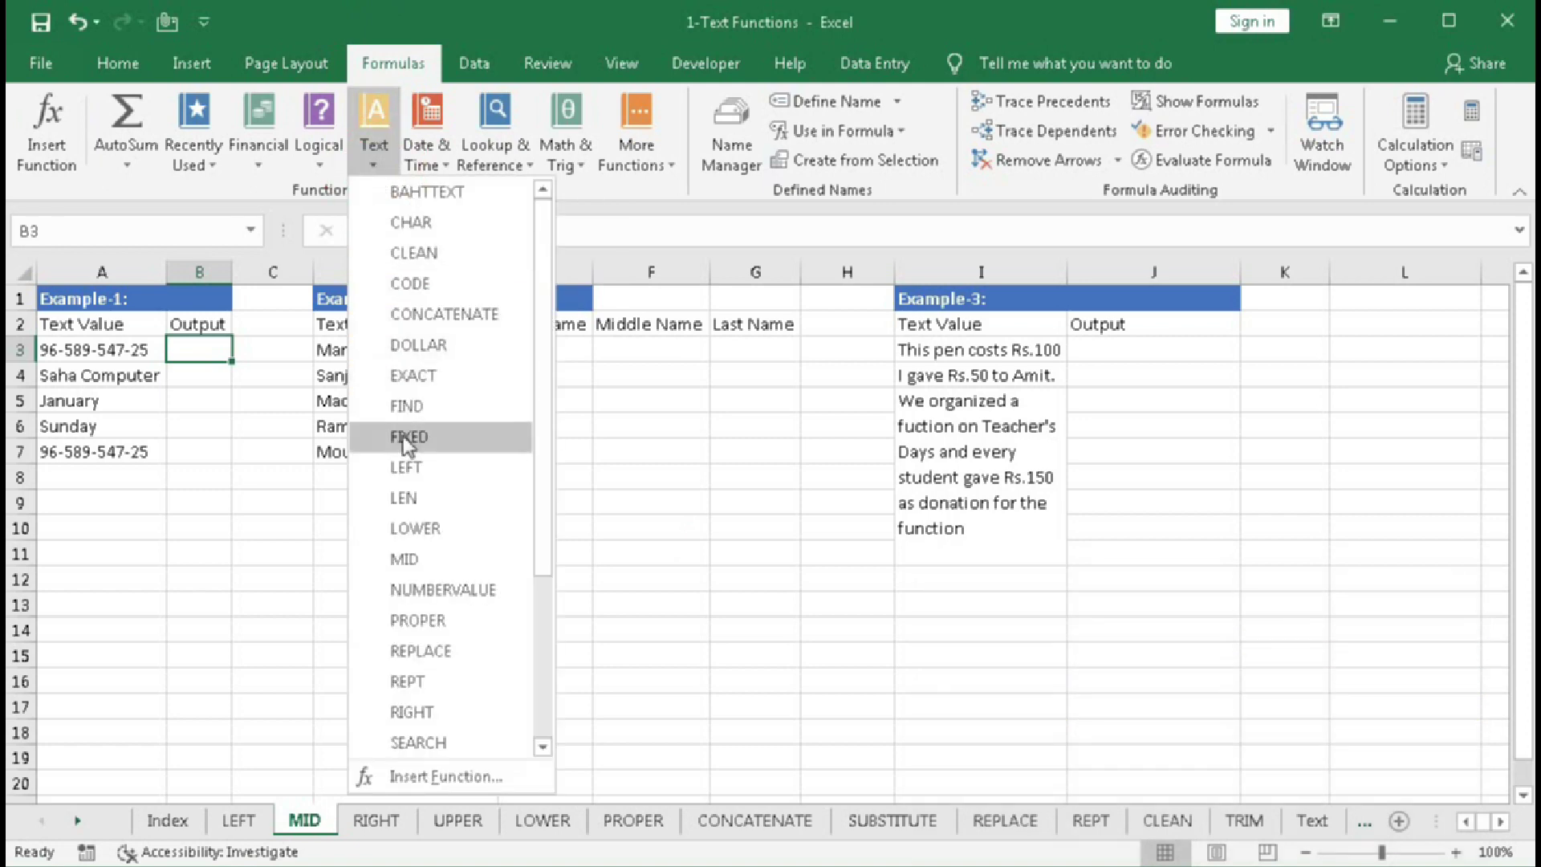
{"action": "left_click", "coordinate": [411, 560]}
{"action": "left_click_drag", "start_coordinate": [475, 313], "coordinate": [461, 352]}
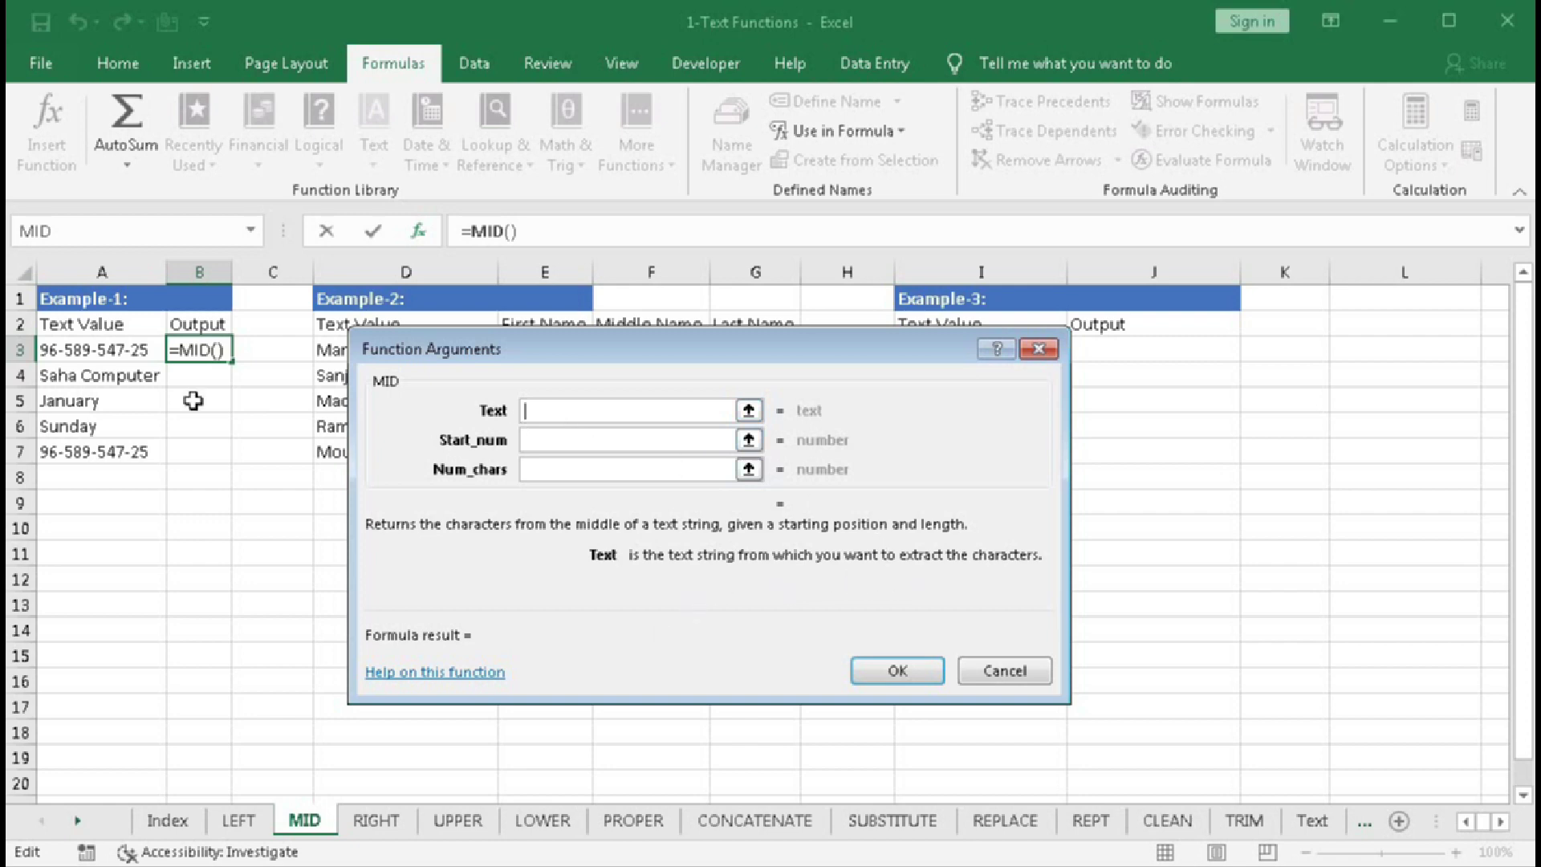
- Set MID's Text to A3, Start_num to 4 and Num_chars to 3, and fill the formula down to B7
{"action": "left_click", "coordinate": [79, 351]}
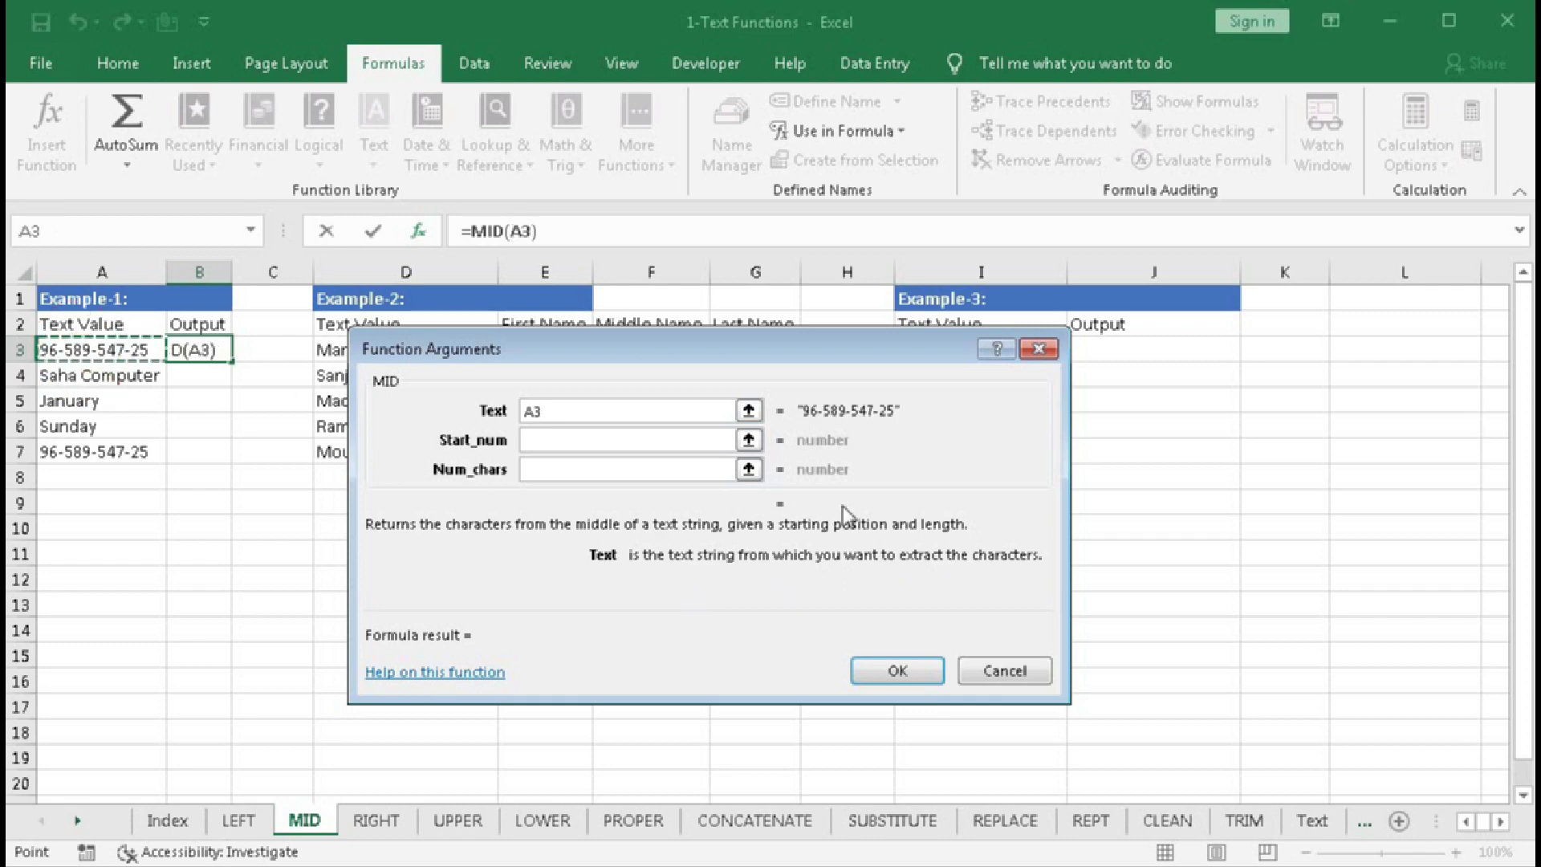
{"action": "left_click", "coordinate": [552, 444]}
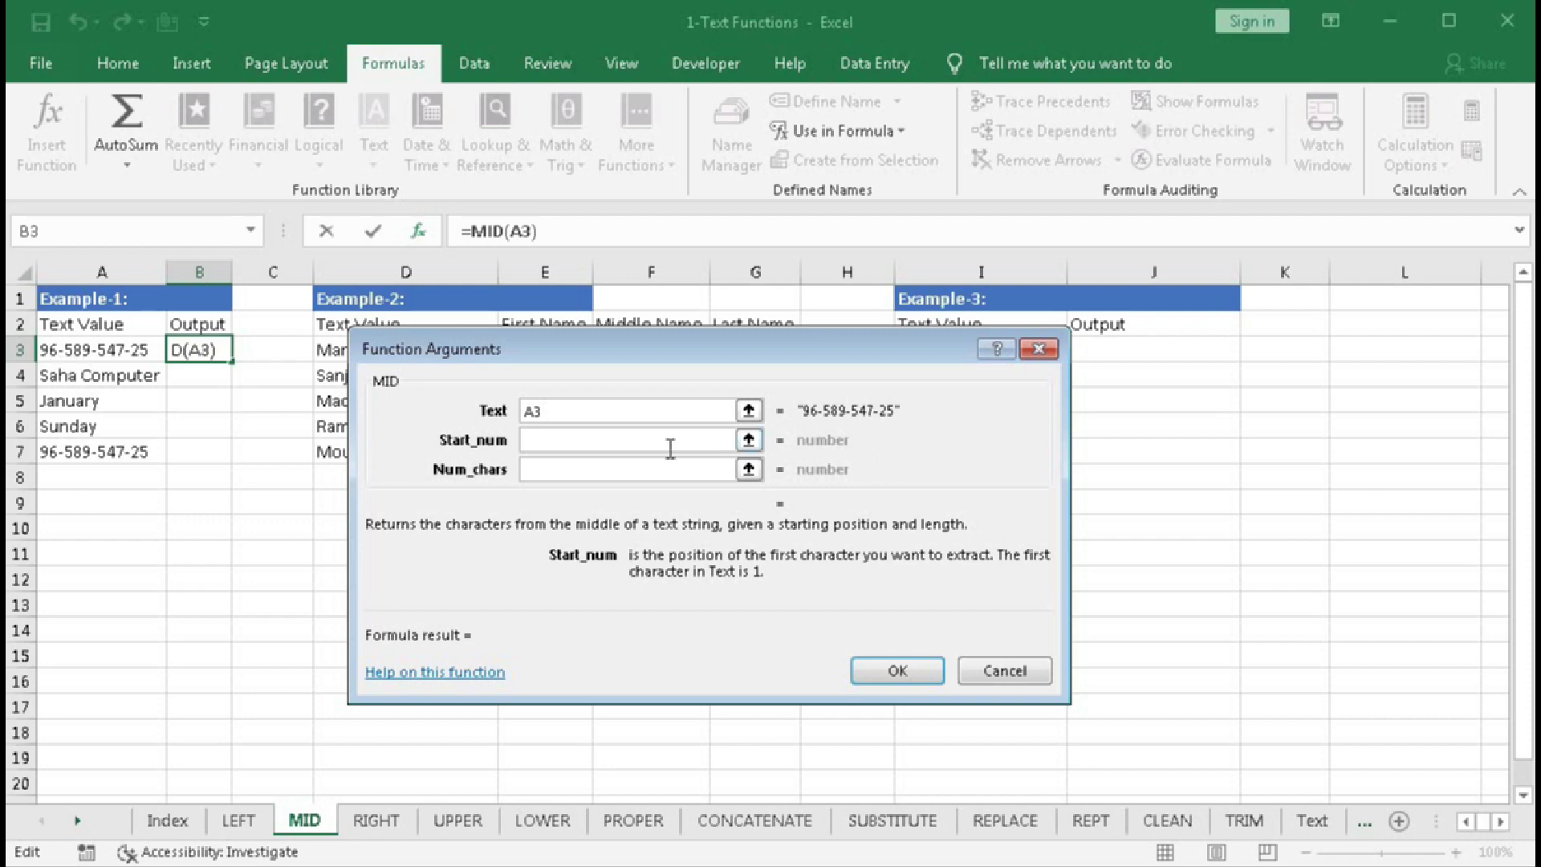
{"action": "type", "text": "4"}
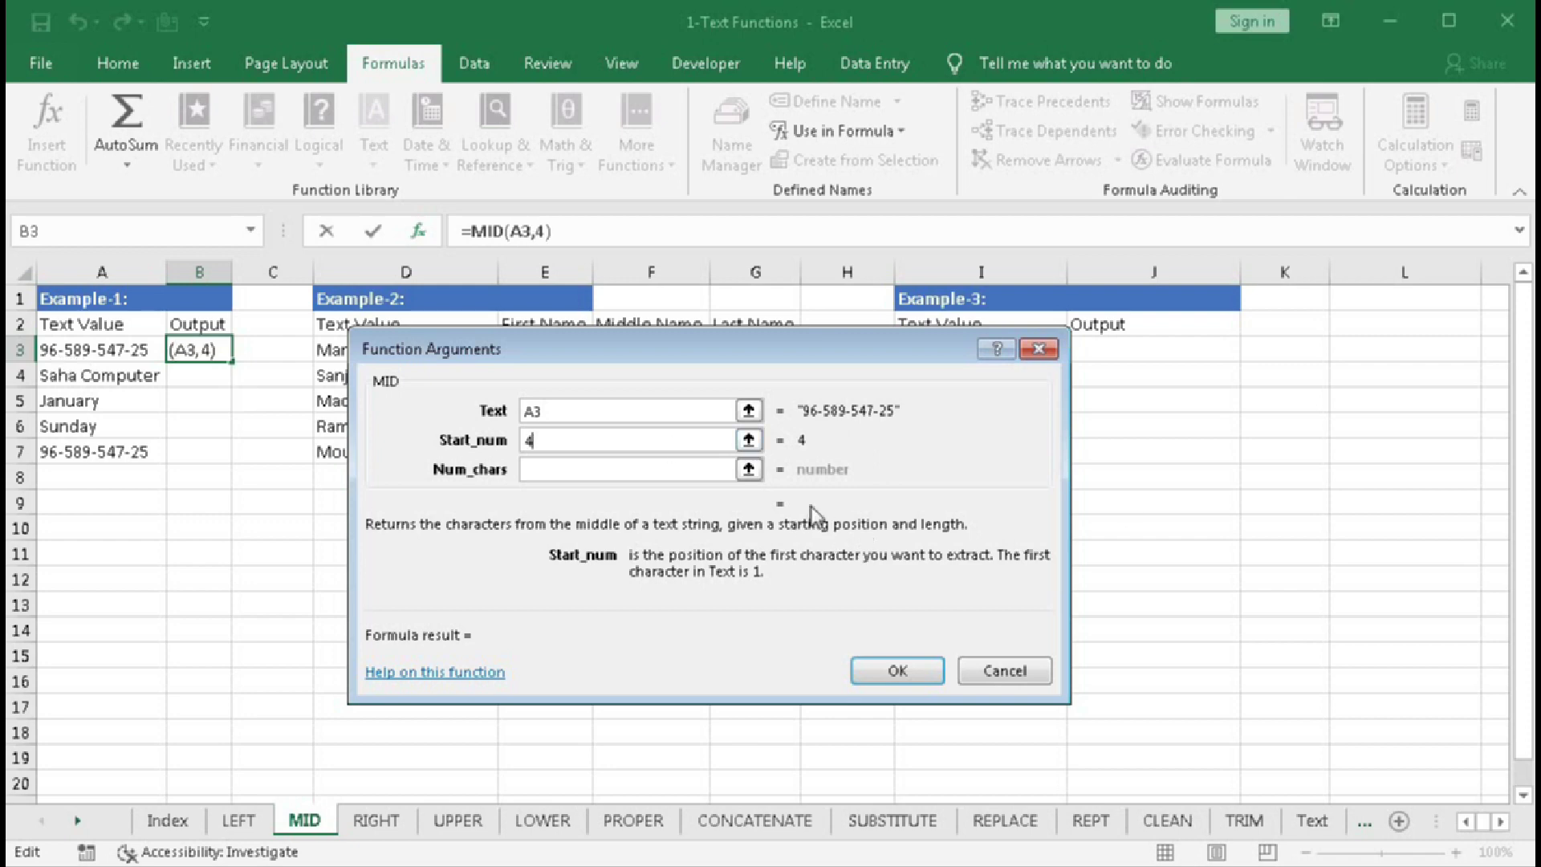
{"action": "left_click", "coordinate": [553, 469]}
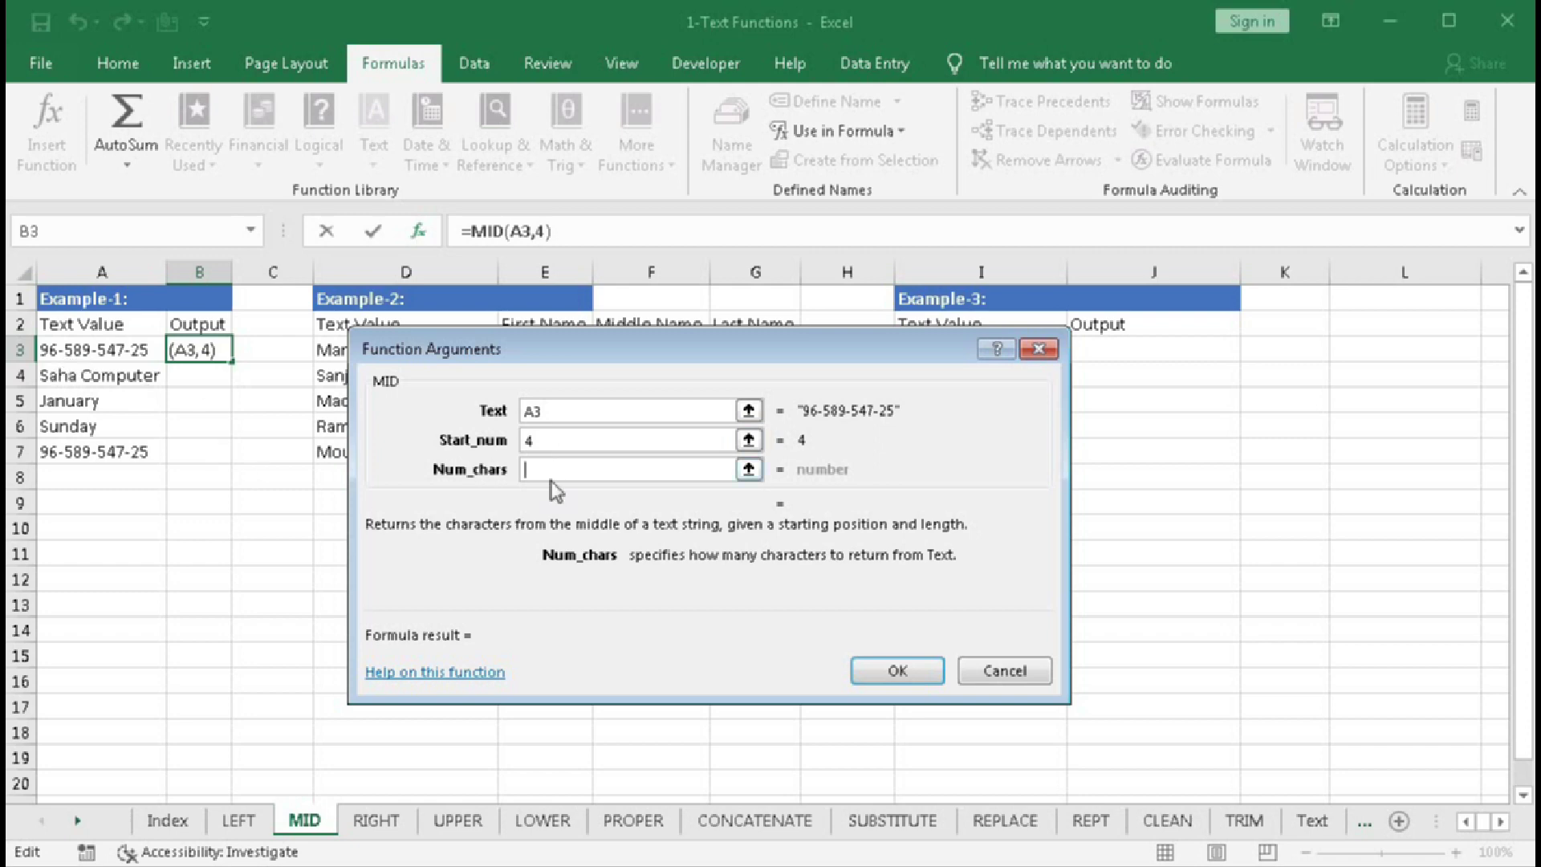
{"action": "type", "text": "3"}
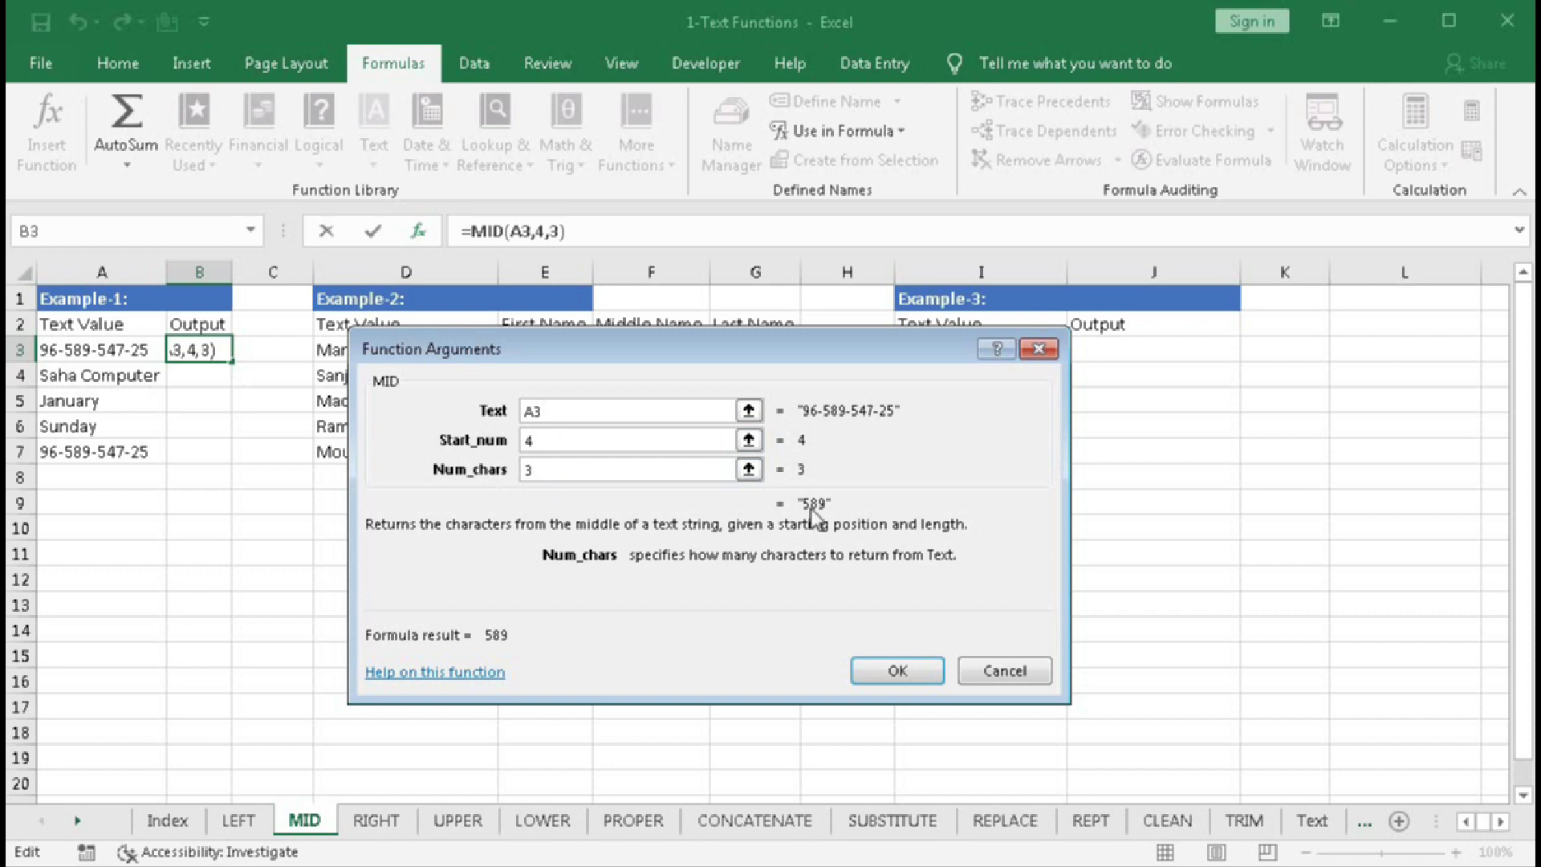
{"action": "left_click", "coordinate": [887, 673]}
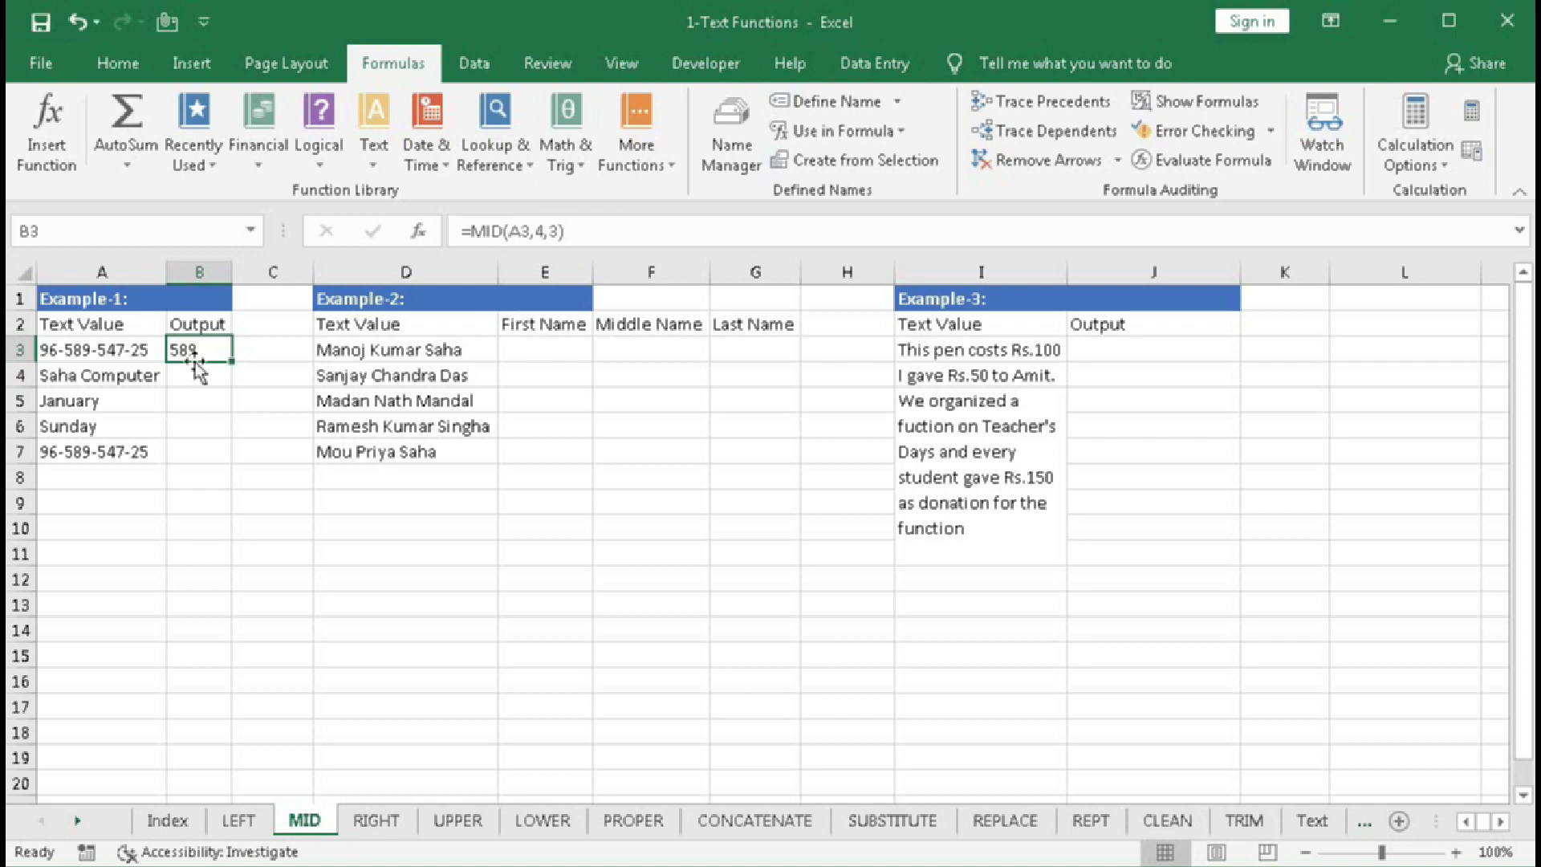
{"action": "left_click_drag", "start_coordinate": [231, 362], "coordinate": [235, 453]}
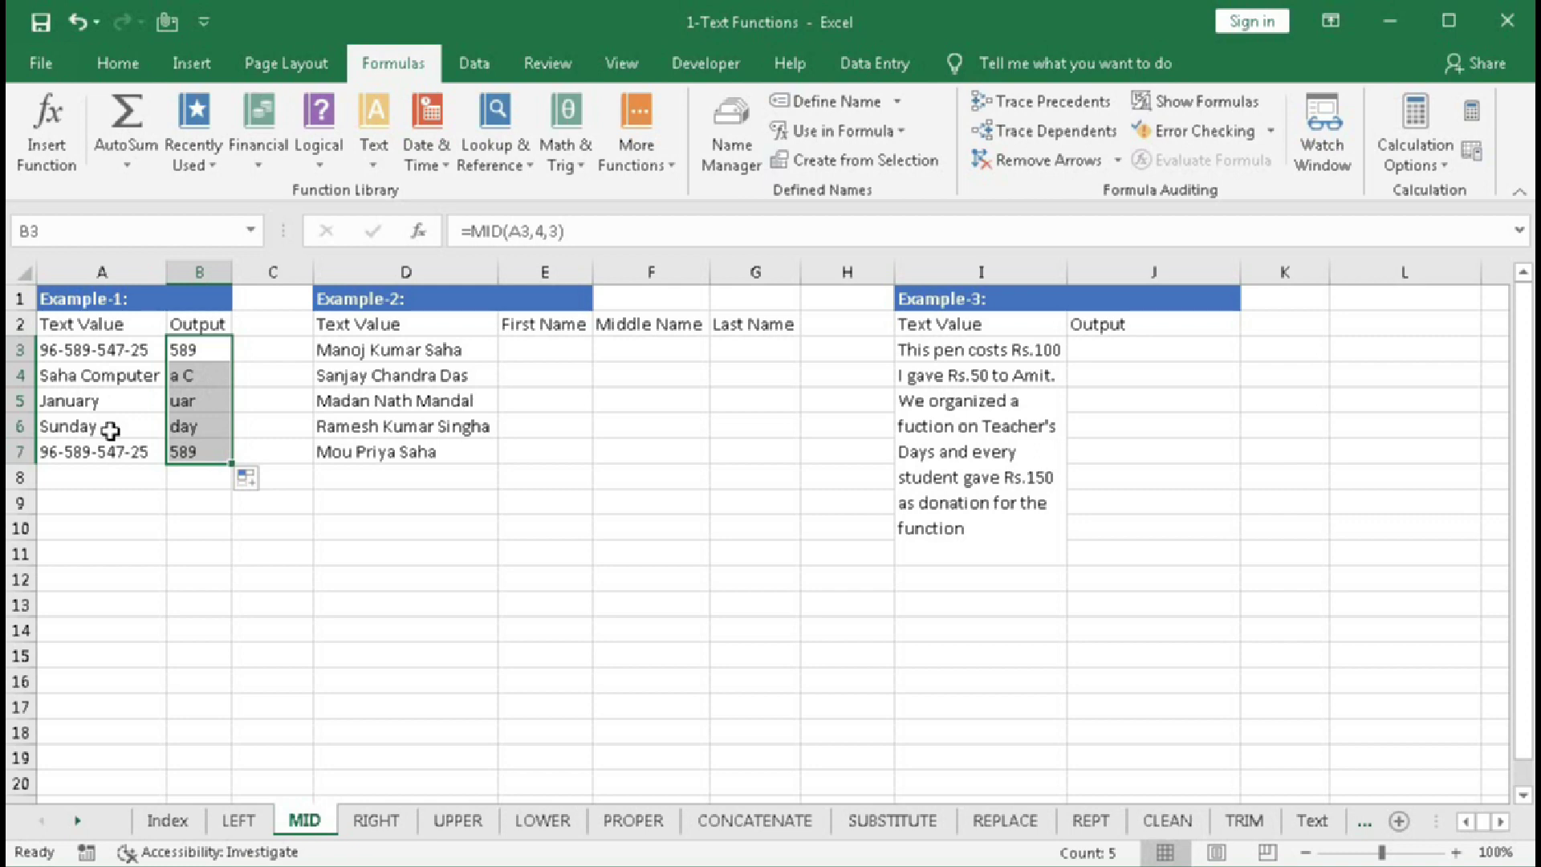
- Set the MID formula in B4 to start at character 5 and return 8 characters
{"action": "double_click", "coordinate": [196, 378]}
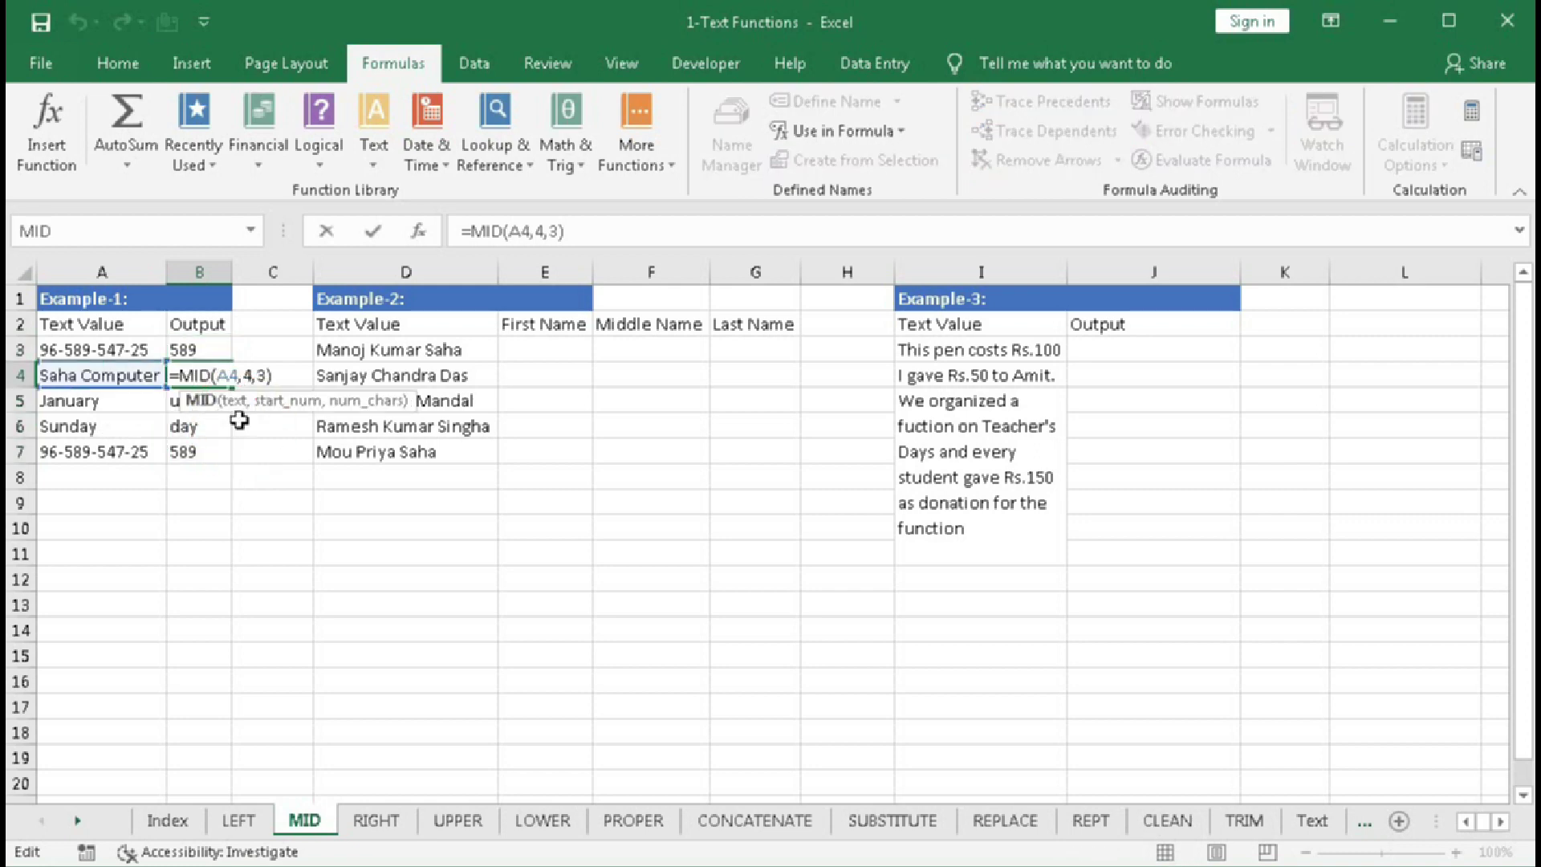
{"action": "double_click", "coordinate": [228, 375]}
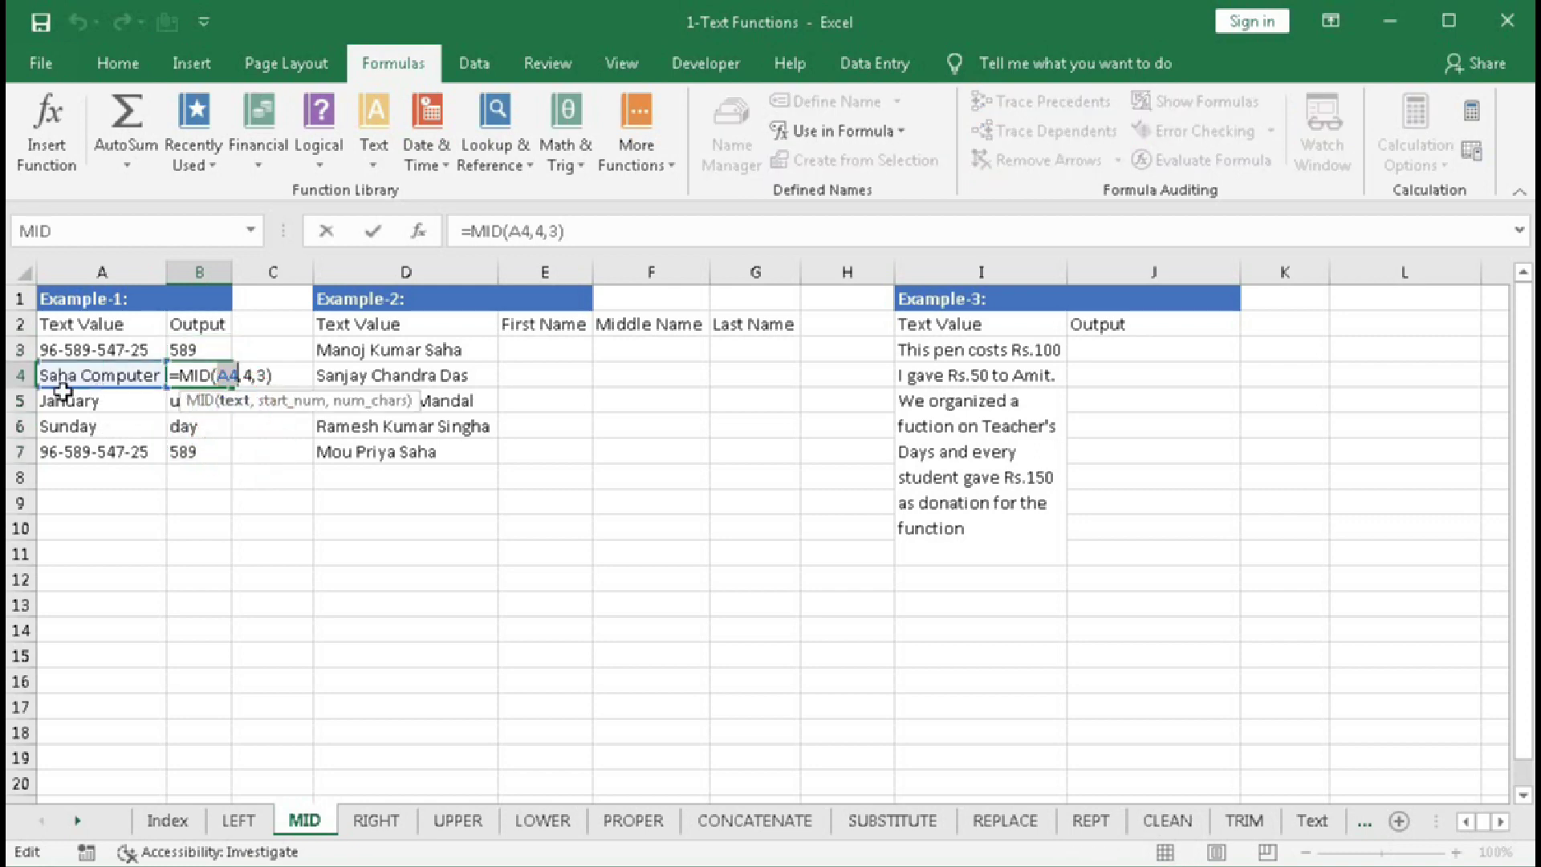
{"action": "left_click", "coordinate": [275, 400]}
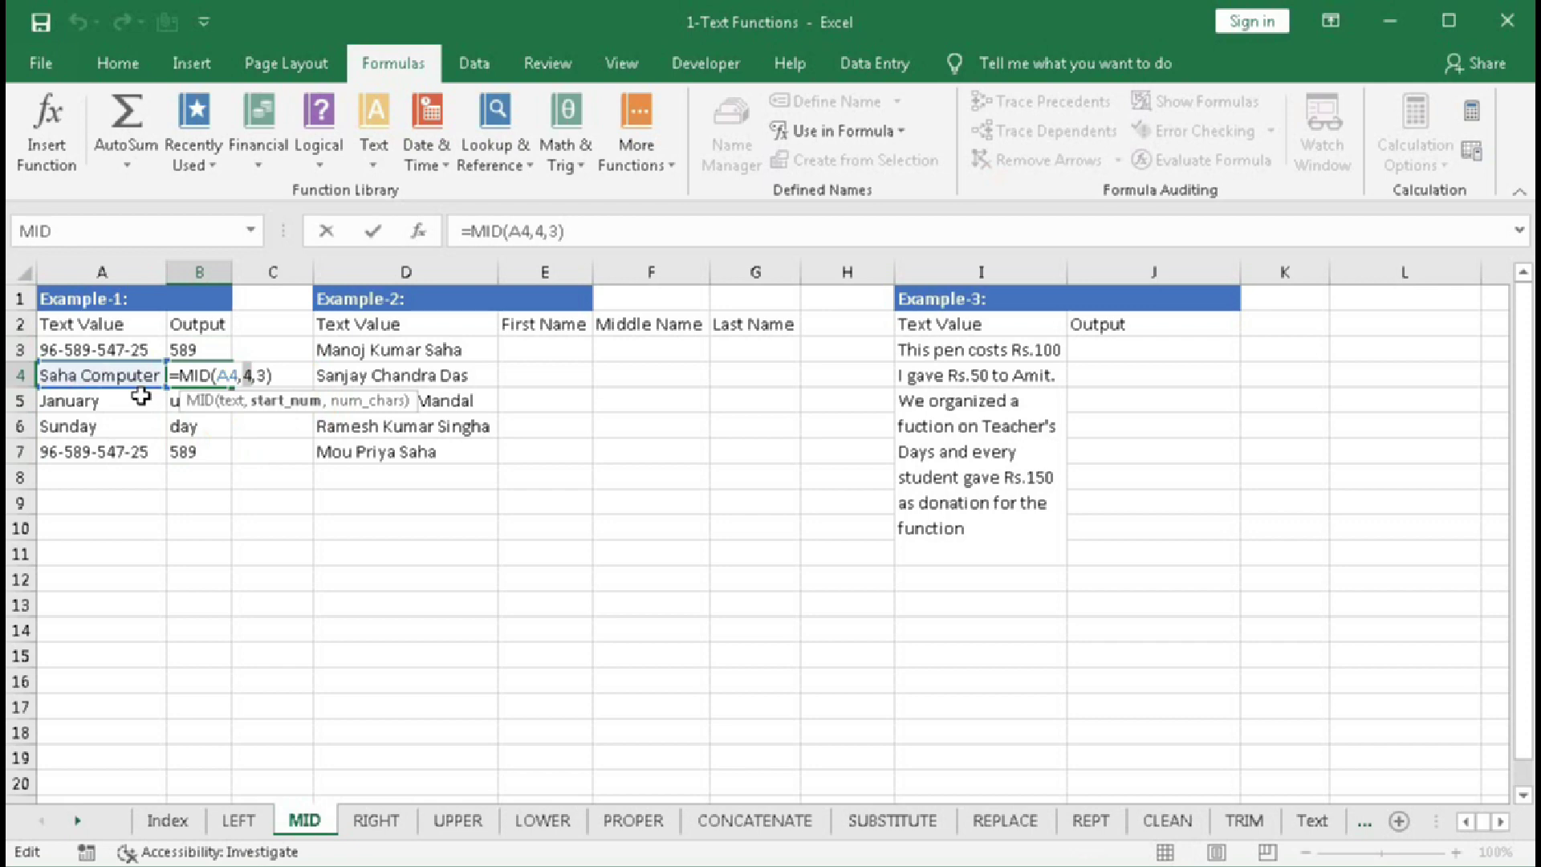
{"action": "type", "text": "5"}
{"action": "left_click", "coordinate": [371, 400]}
{"action": "type", "text": "8"}
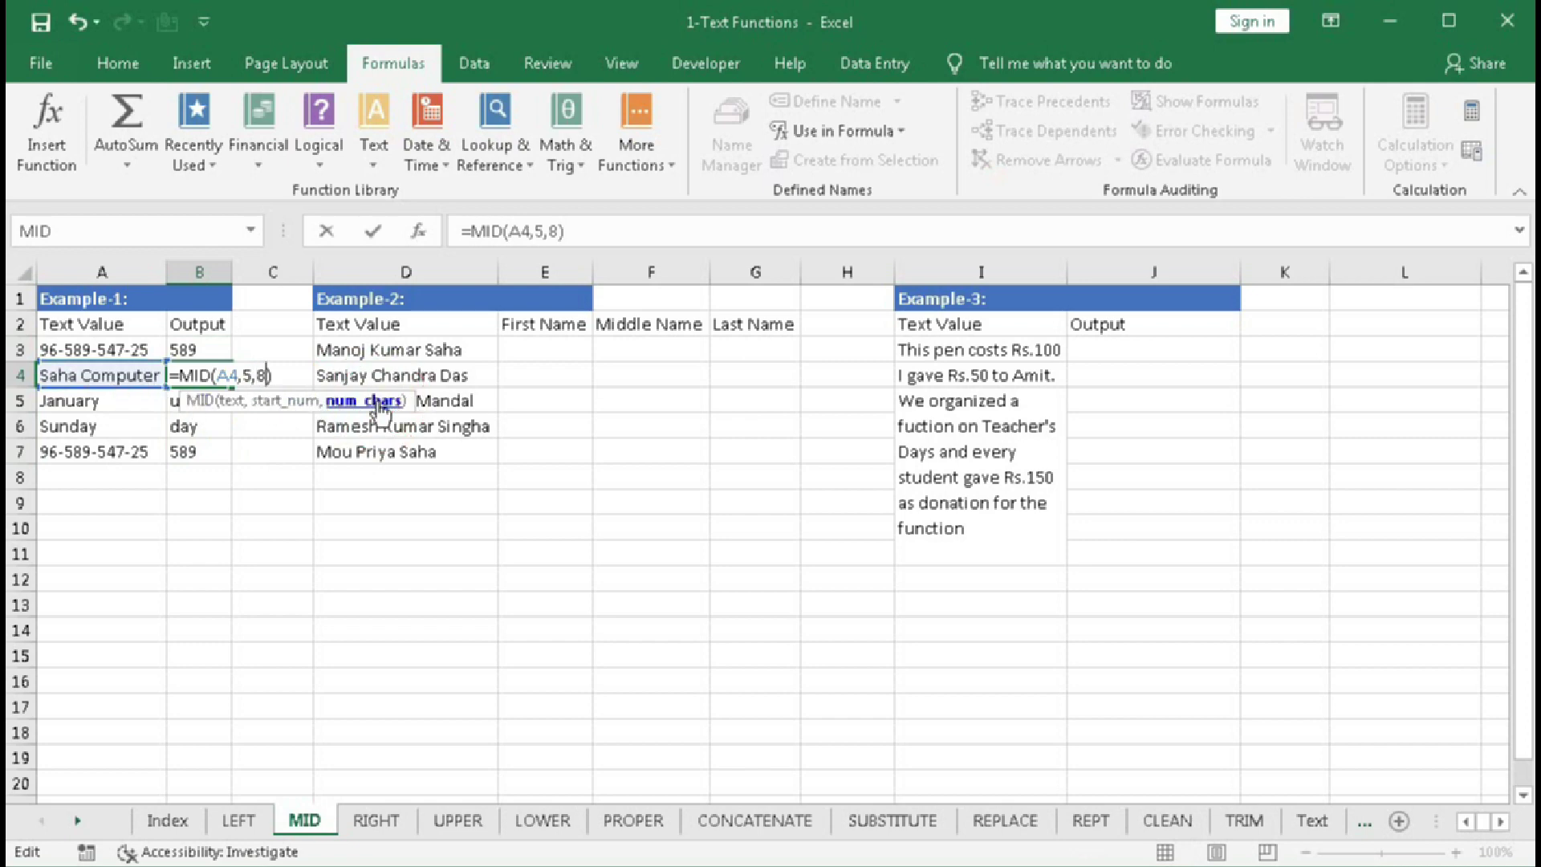
{"action": "key", "text": "Return"}
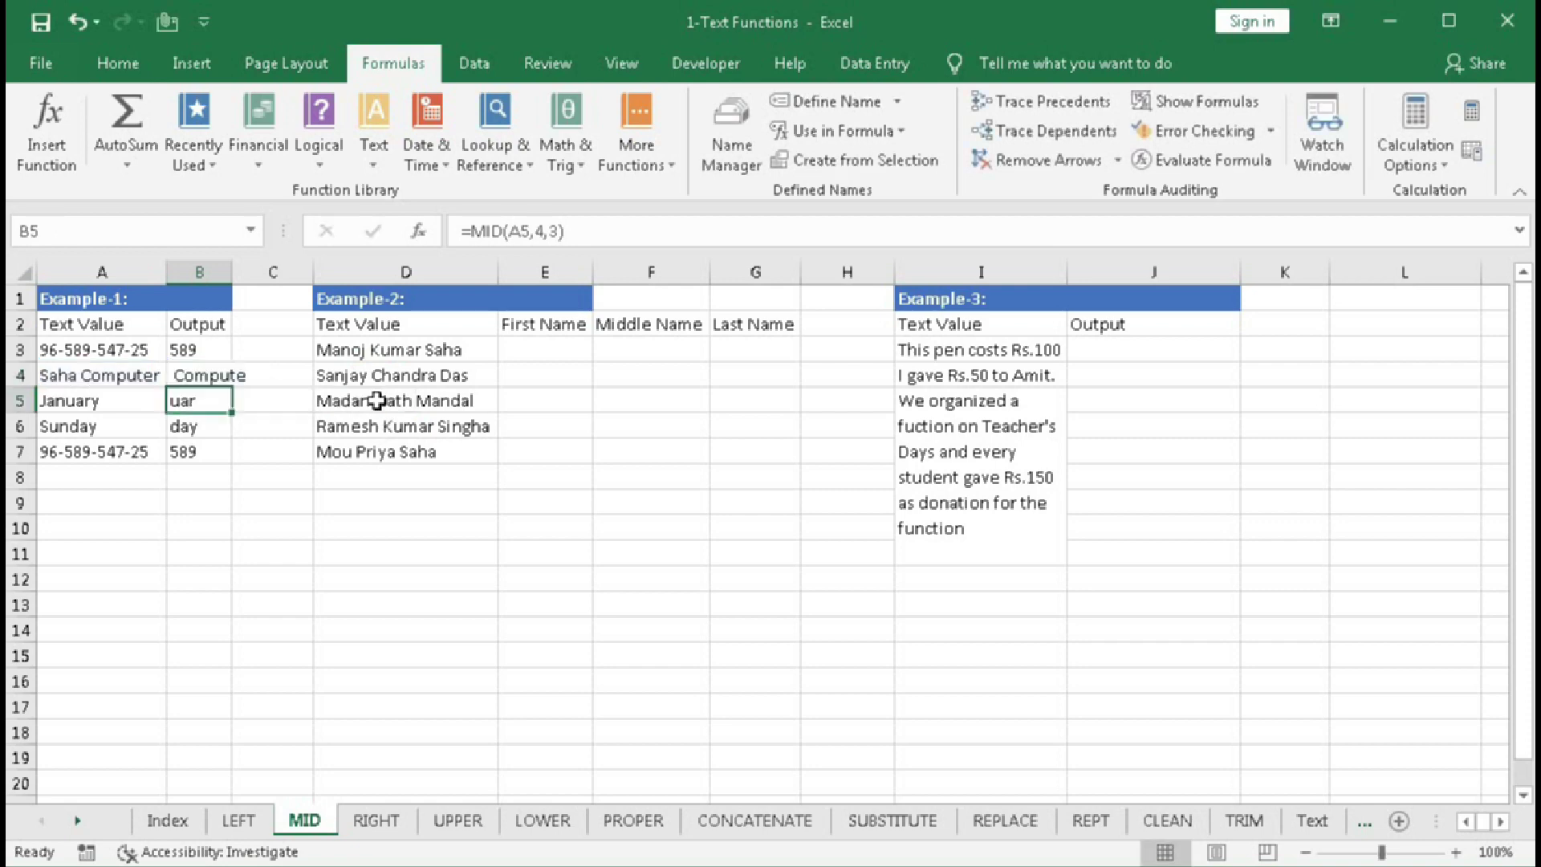
- Set num_chars to 9 and start_num to 6 in the MID formula in B4
{"action": "double_click", "coordinate": [205, 374]}
{"action": "left_click", "coordinate": [364, 407]}
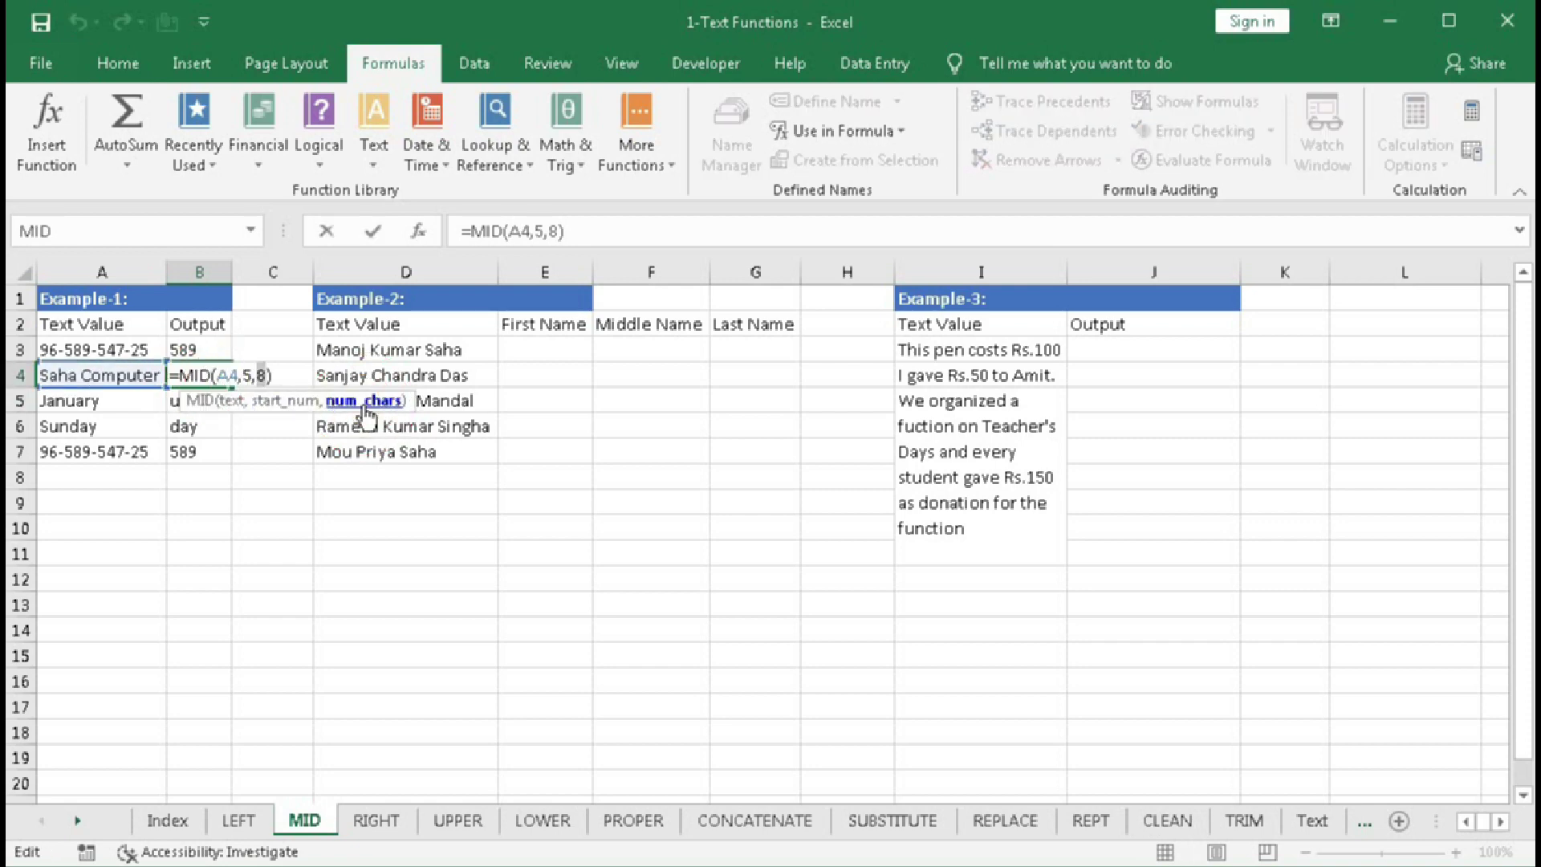
{"action": "type", "text": "9"}
{"action": "key", "text": "Return"}
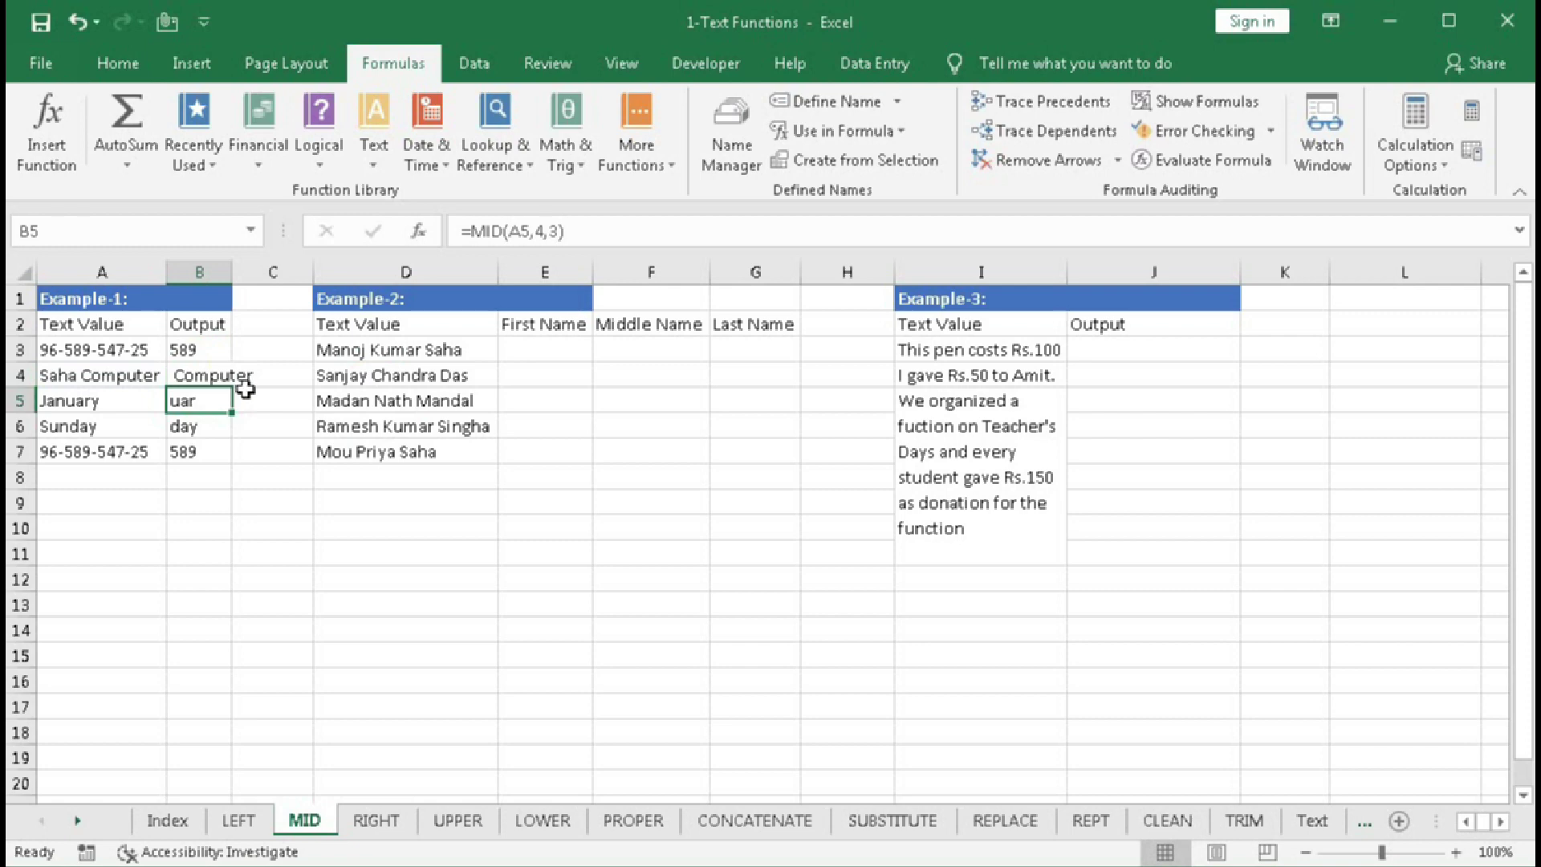
{"action": "double_click", "coordinate": [200, 377]}
{"action": "left_click", "coordinate": [282, 401]}
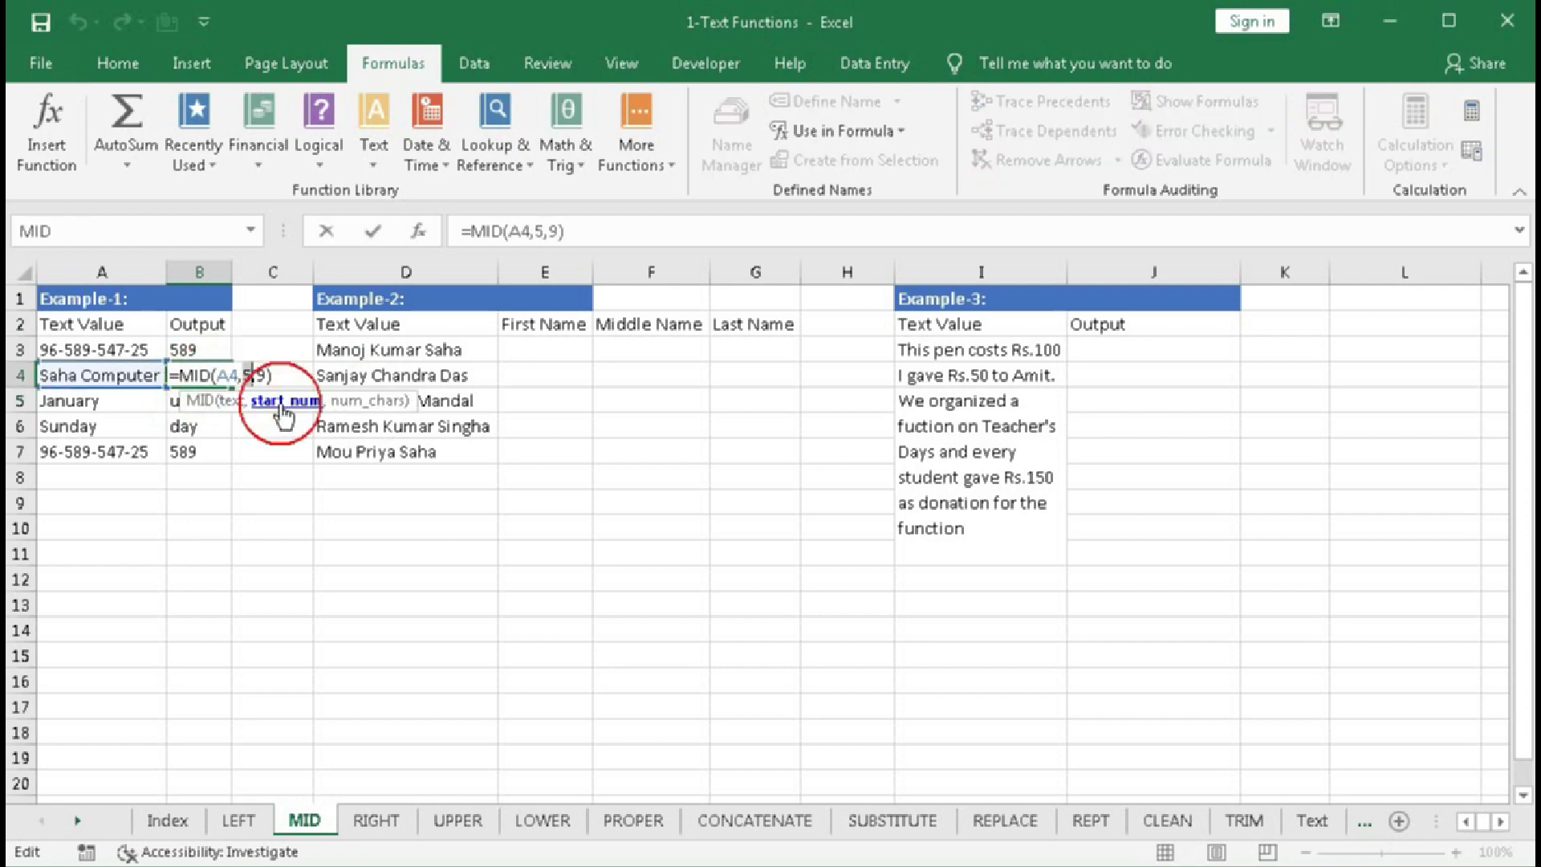
{"action": "type", "text": "6"}
{"action": "key", "text": "Return"}
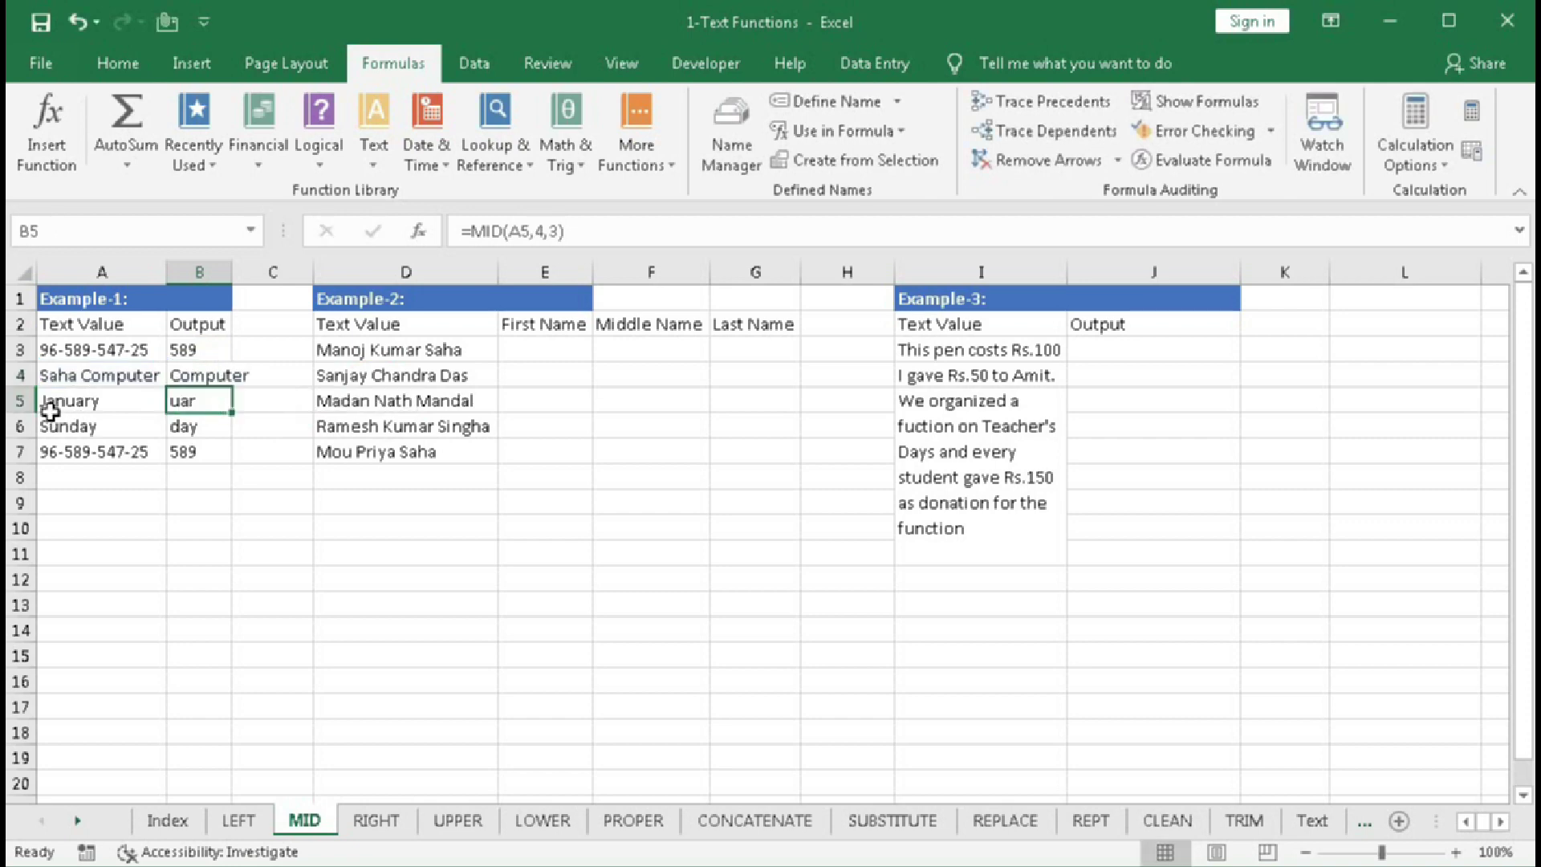
- Set start_num to 1 in the MID formula in B5, and review the formula in B6
{"action": "double_click", "coordinate": [200, 401]}
{"action": "left_click", "coordinate": [263, 439]}
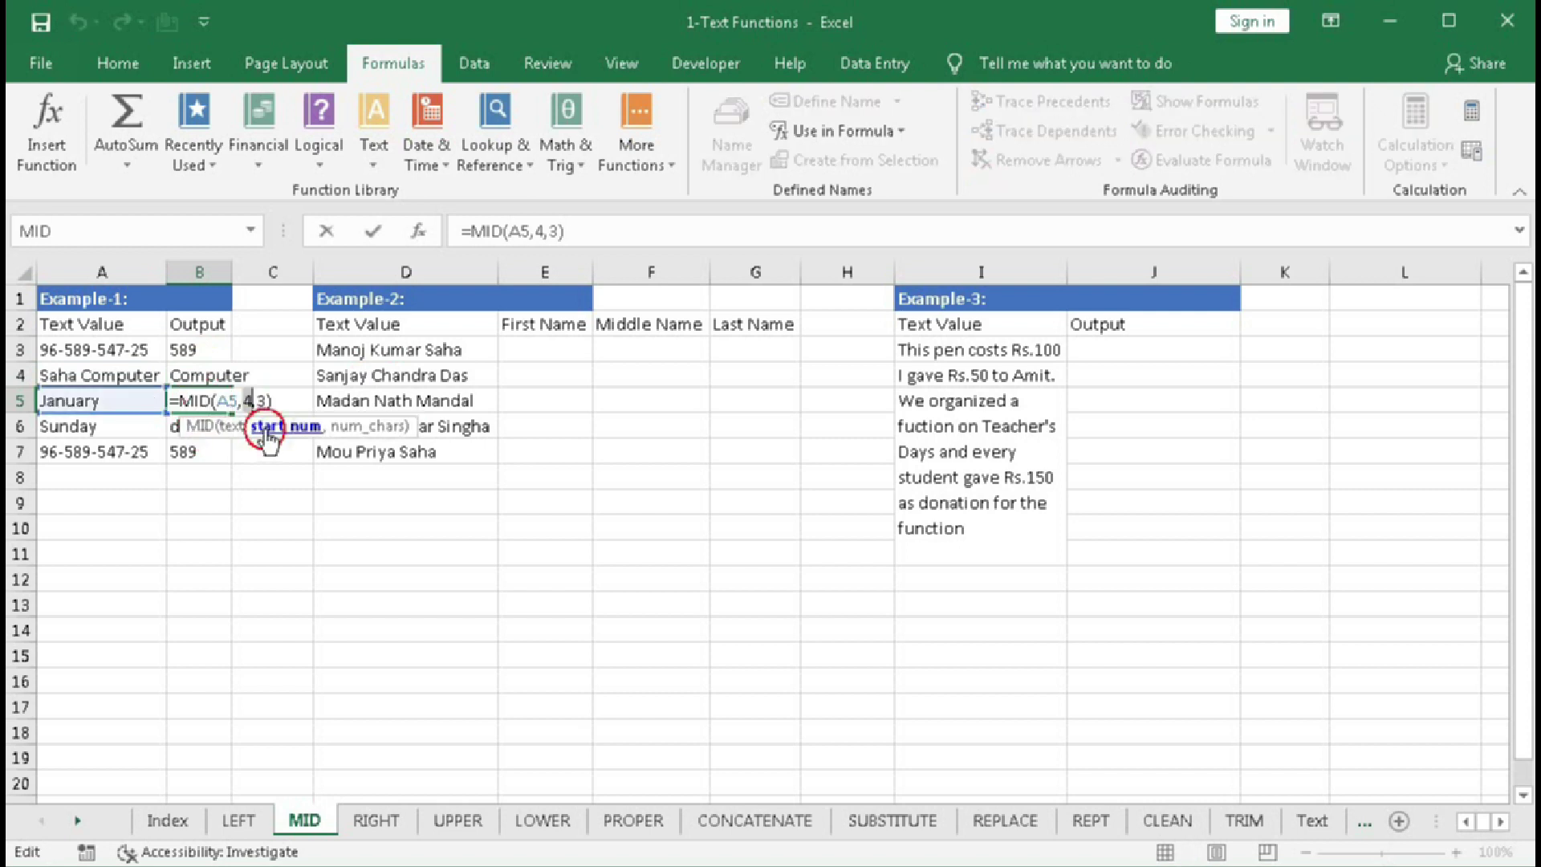
{"action": "type", "text": "1"}
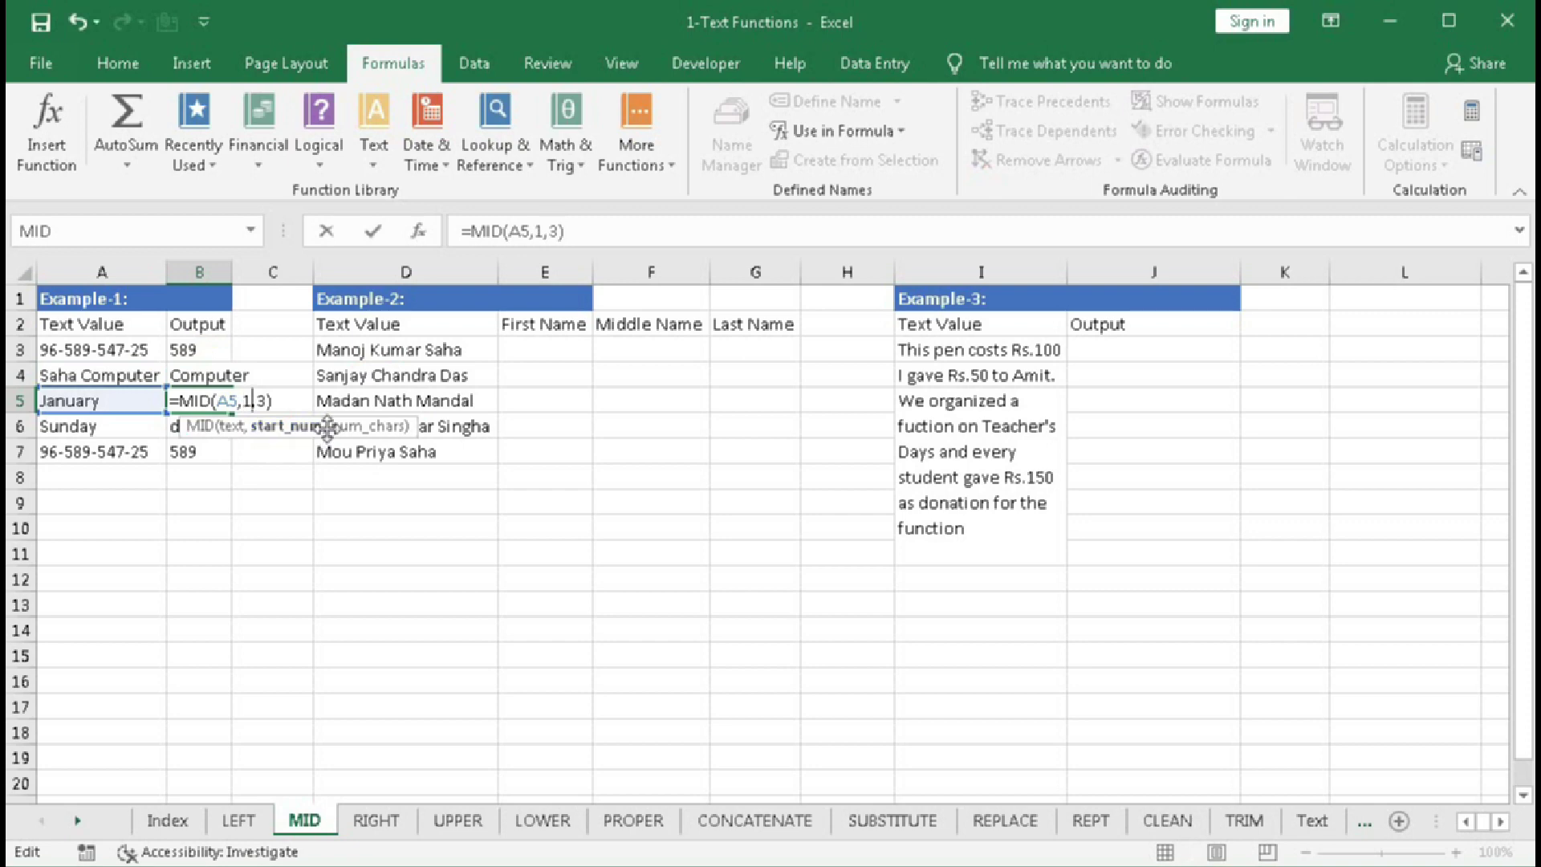
{"action": "key", "text": "Return"}
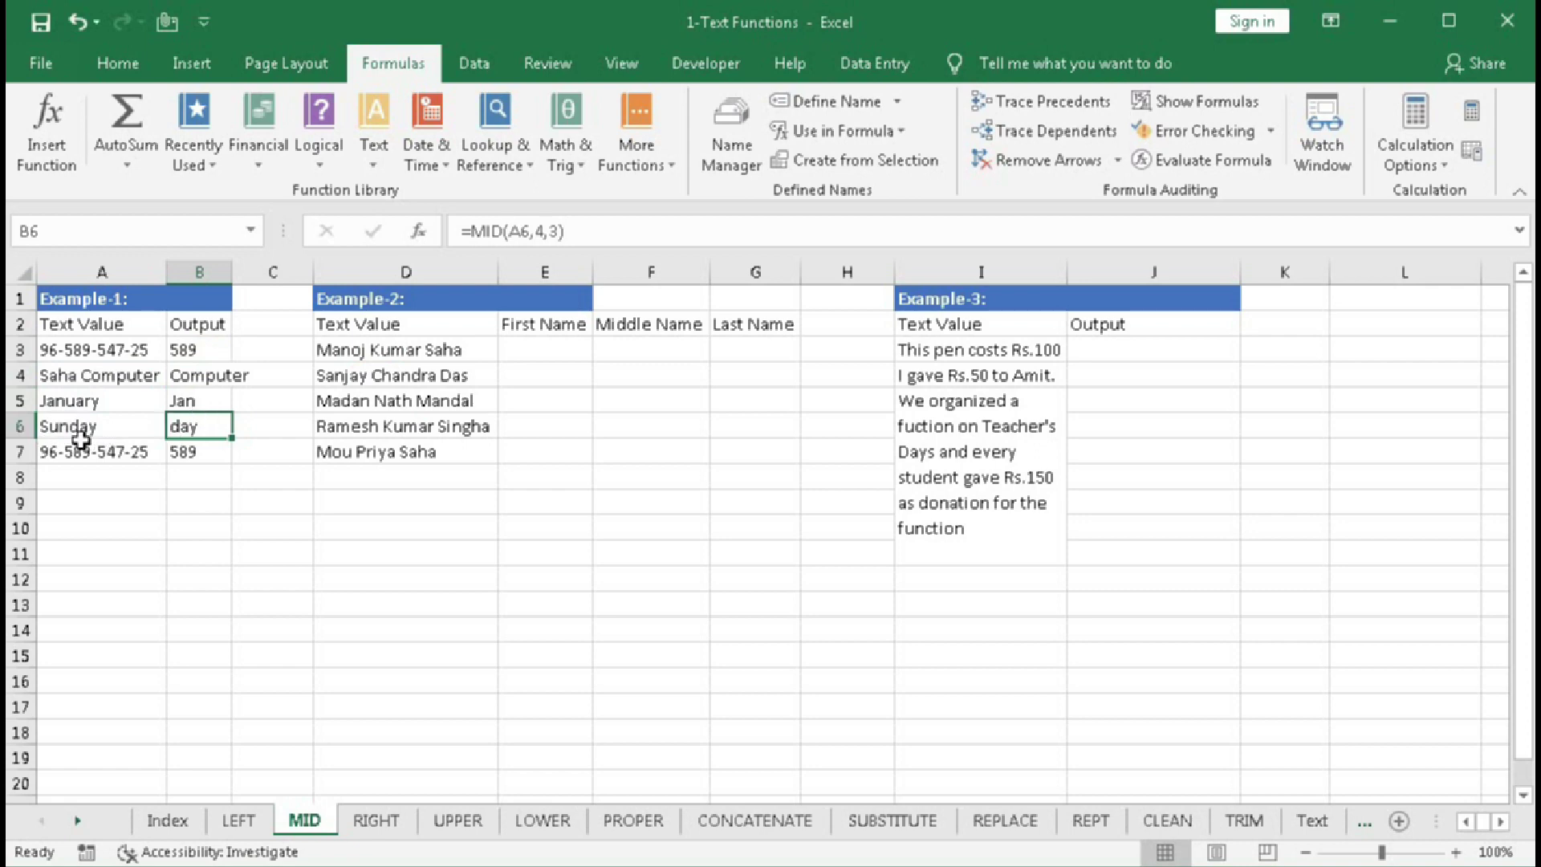
{"action": "double_click", "coordinate": [185, 426]}
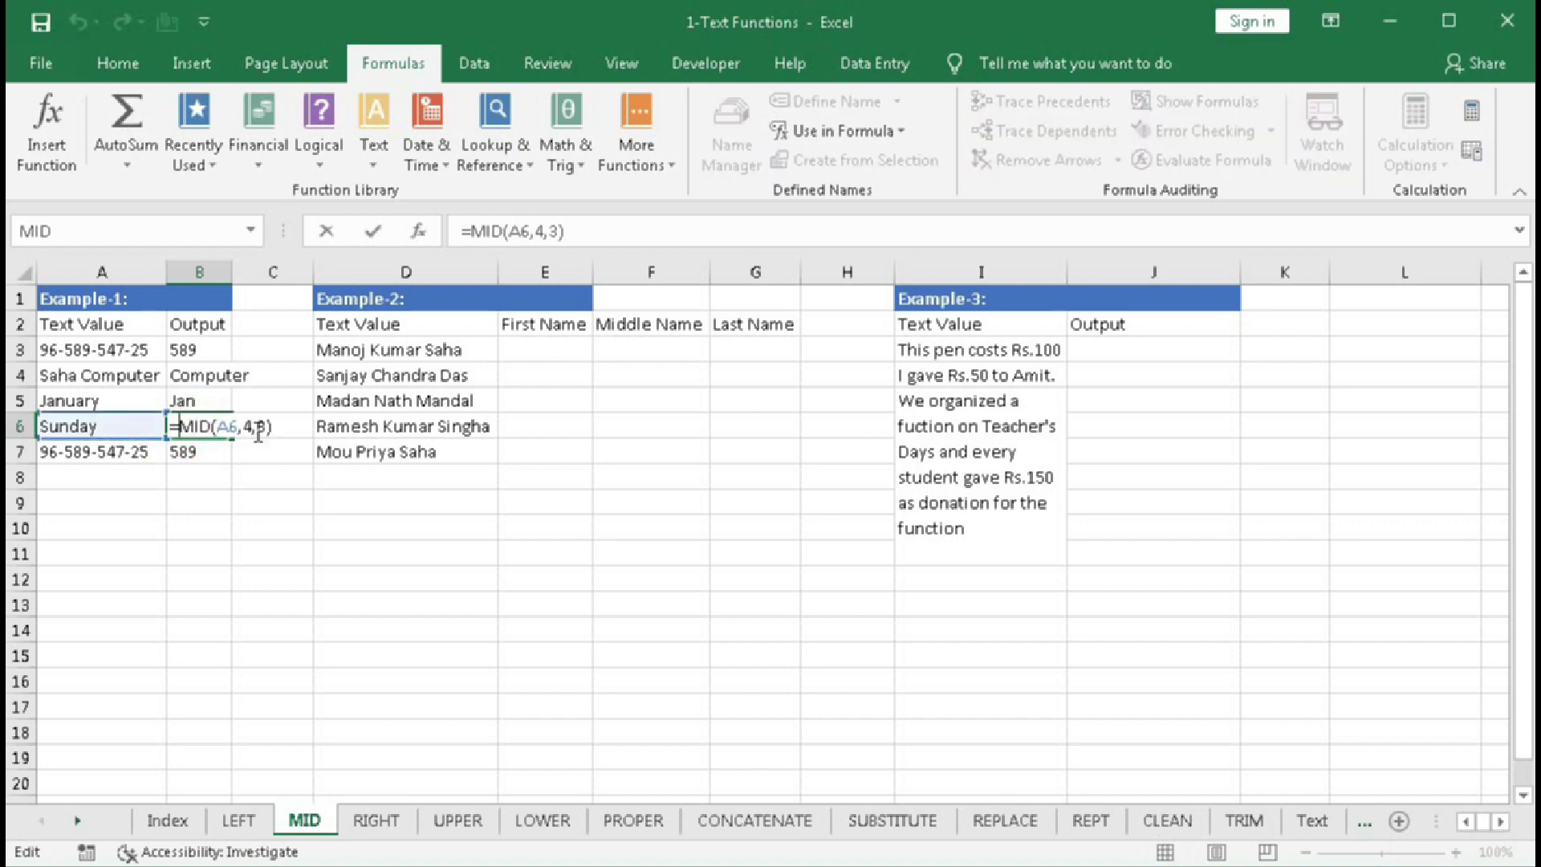
{"action": "key", "text": "Return"}
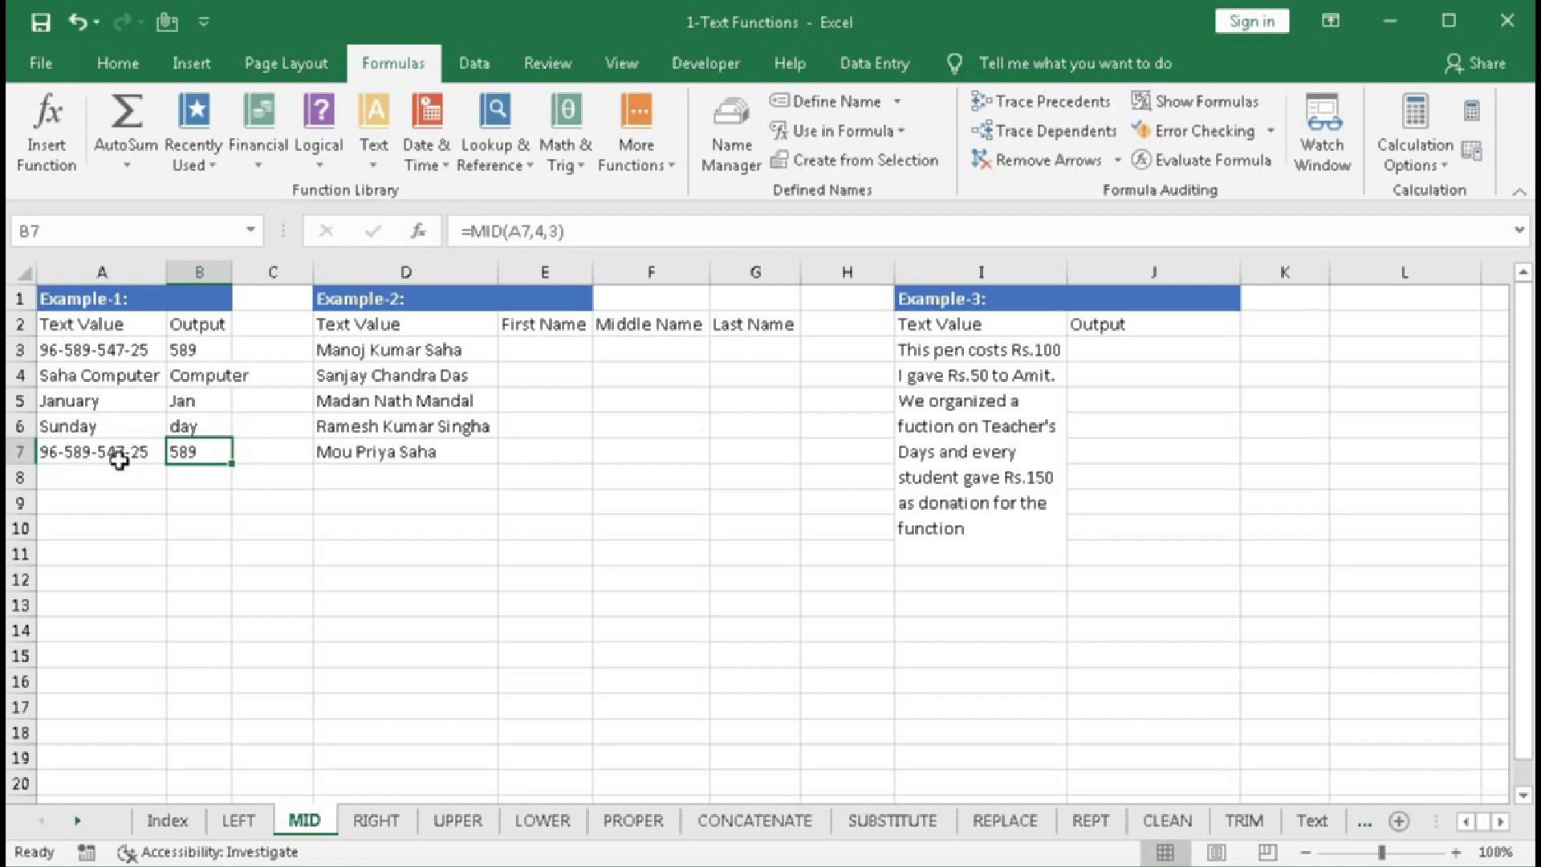
- Set start_num to 12 in the MID formula in B7, keeping num_chars at 3
{"action": "double_click", "coordinate": [214, 454]}
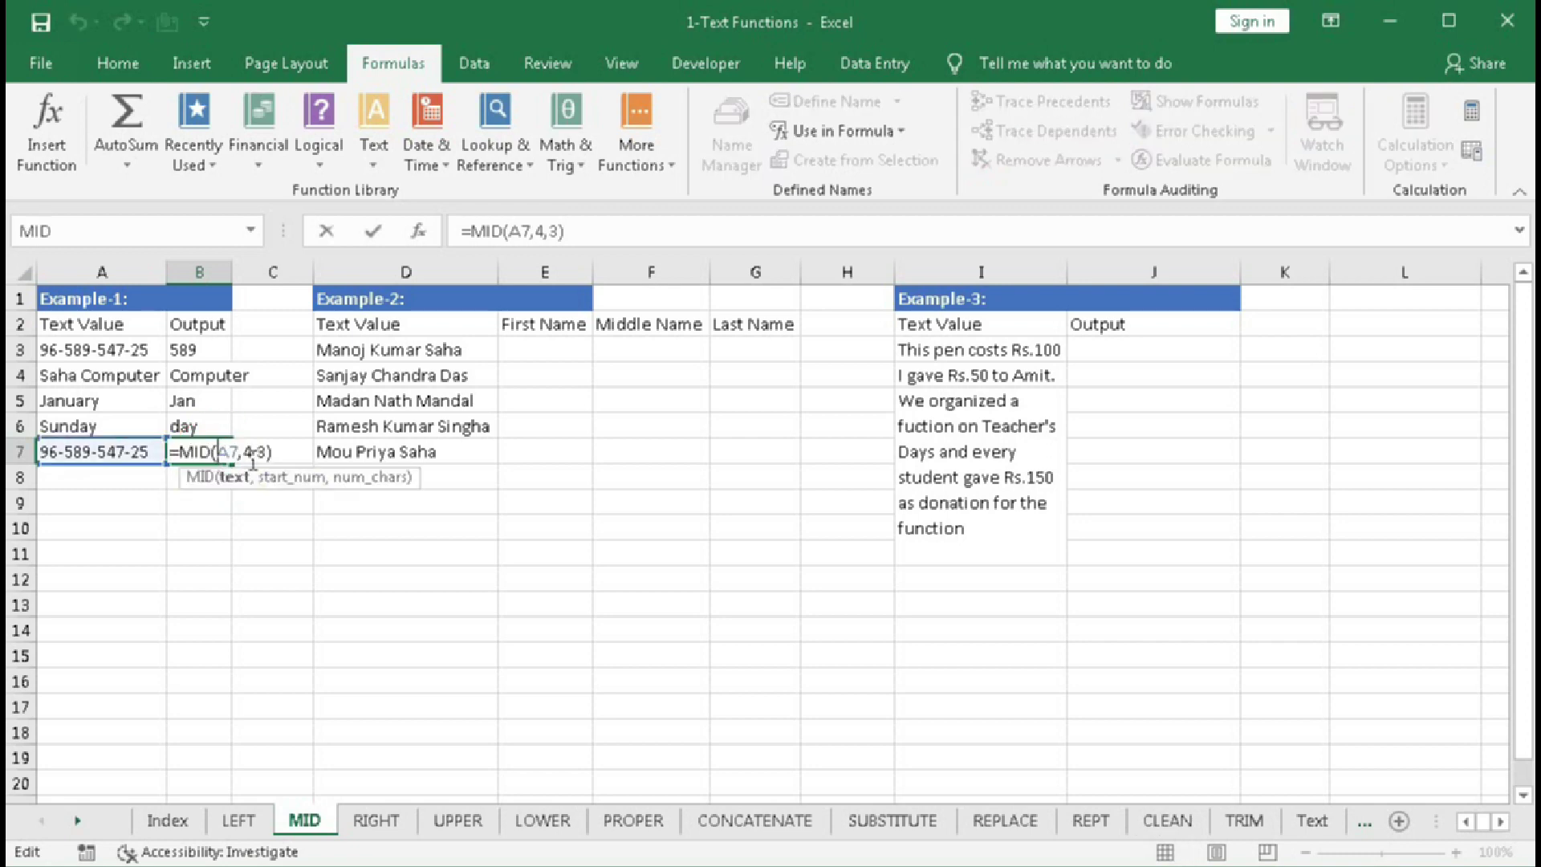
{"action": "left_click", "coordinate": [313, 480]}
{"action": "type", "text": "12"}
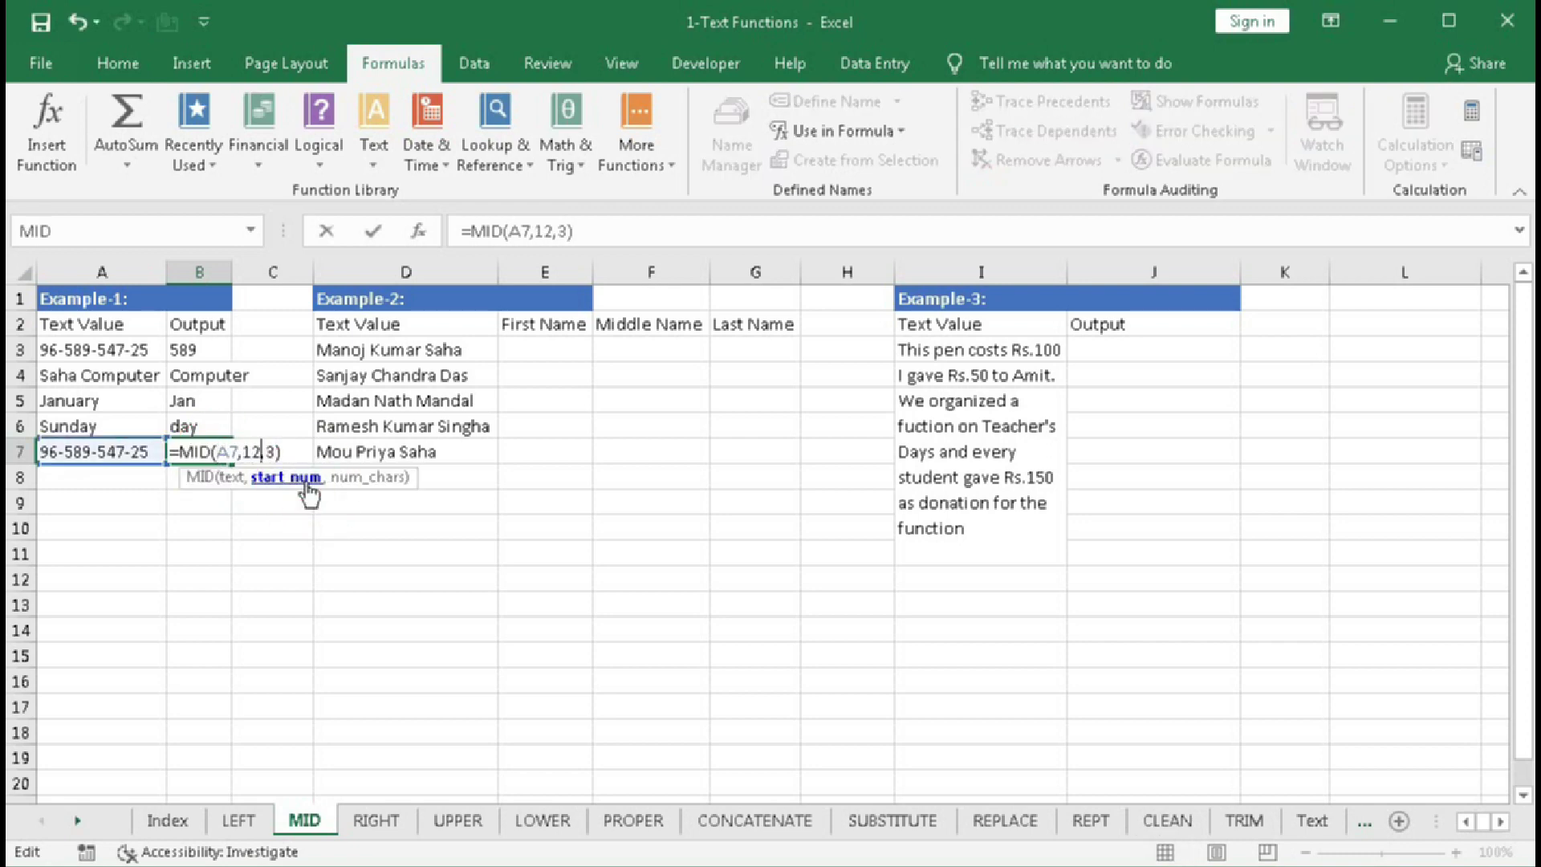
{"action": "left_click", "coordinate": [353, 479]}
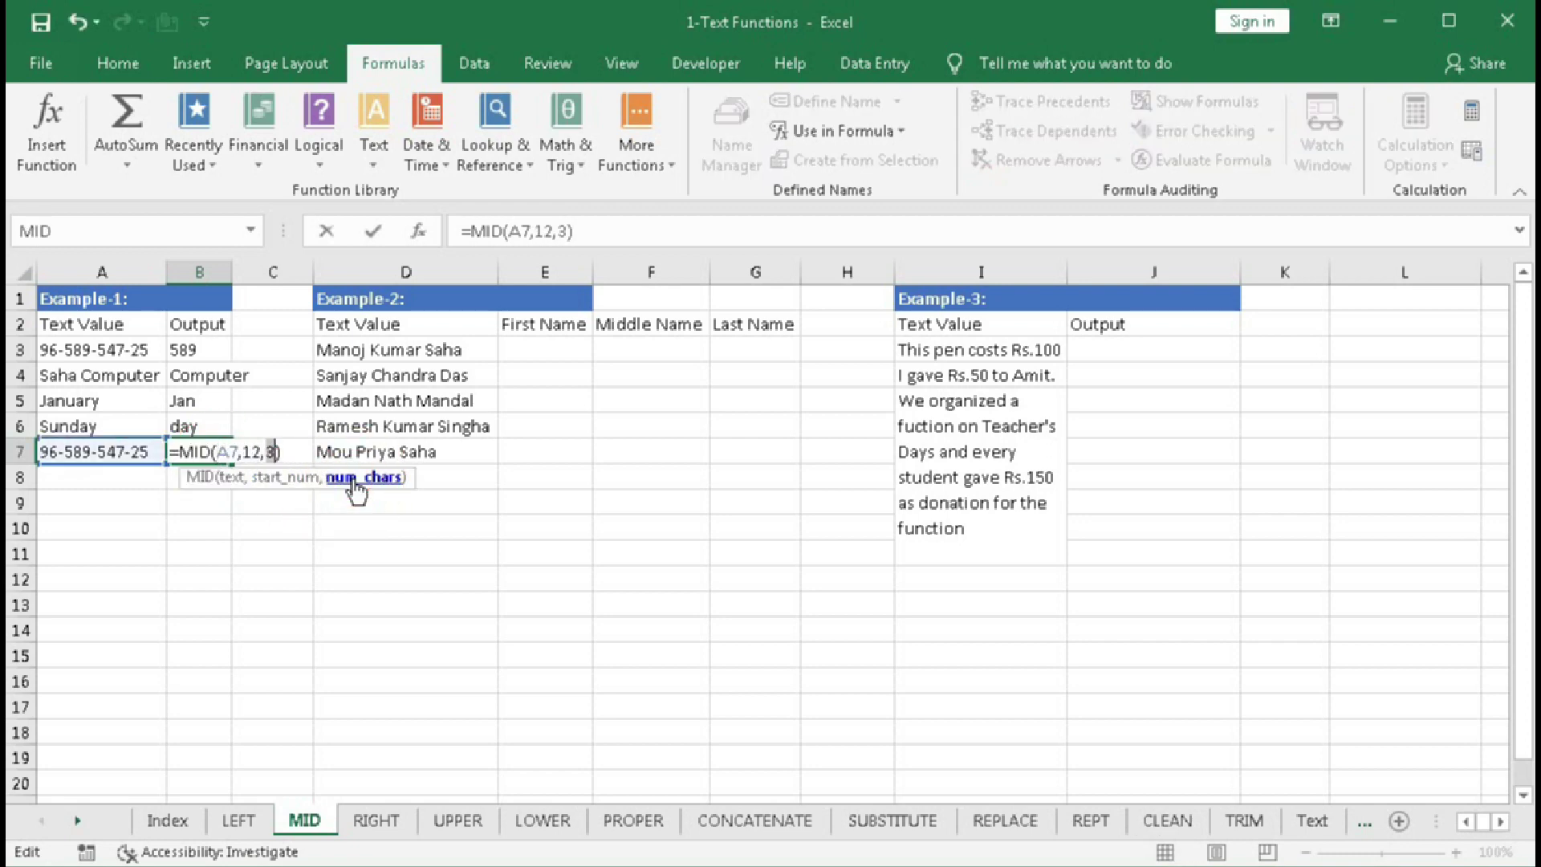
{"action": "key", "text": "Return"}
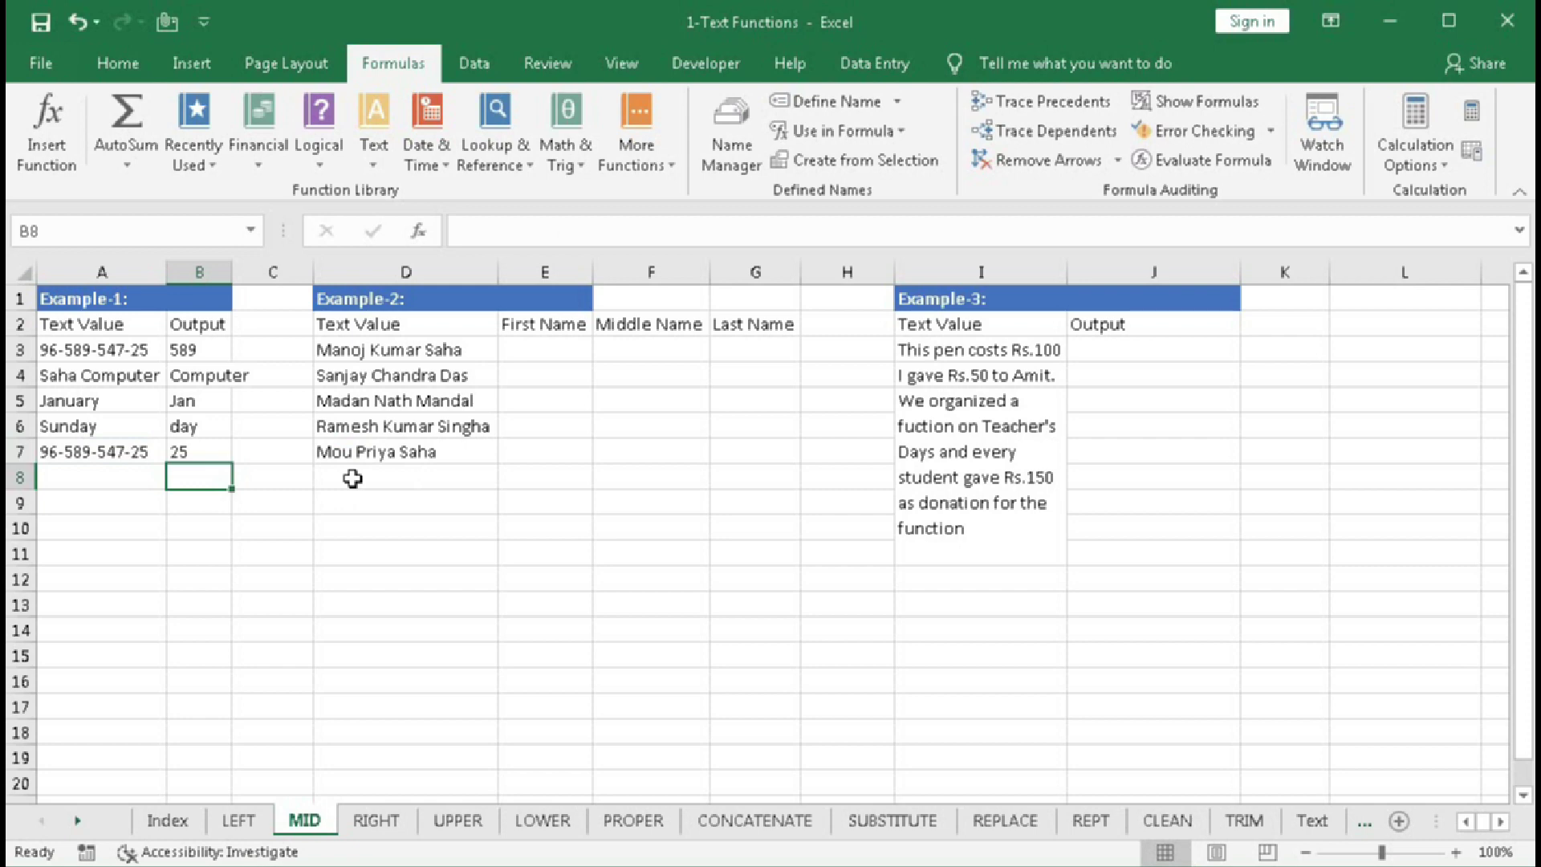
- Review the start_num and num_chars arguments of the MID formula in B3
{"action": "double_click", "coordinate": [209, 350]}
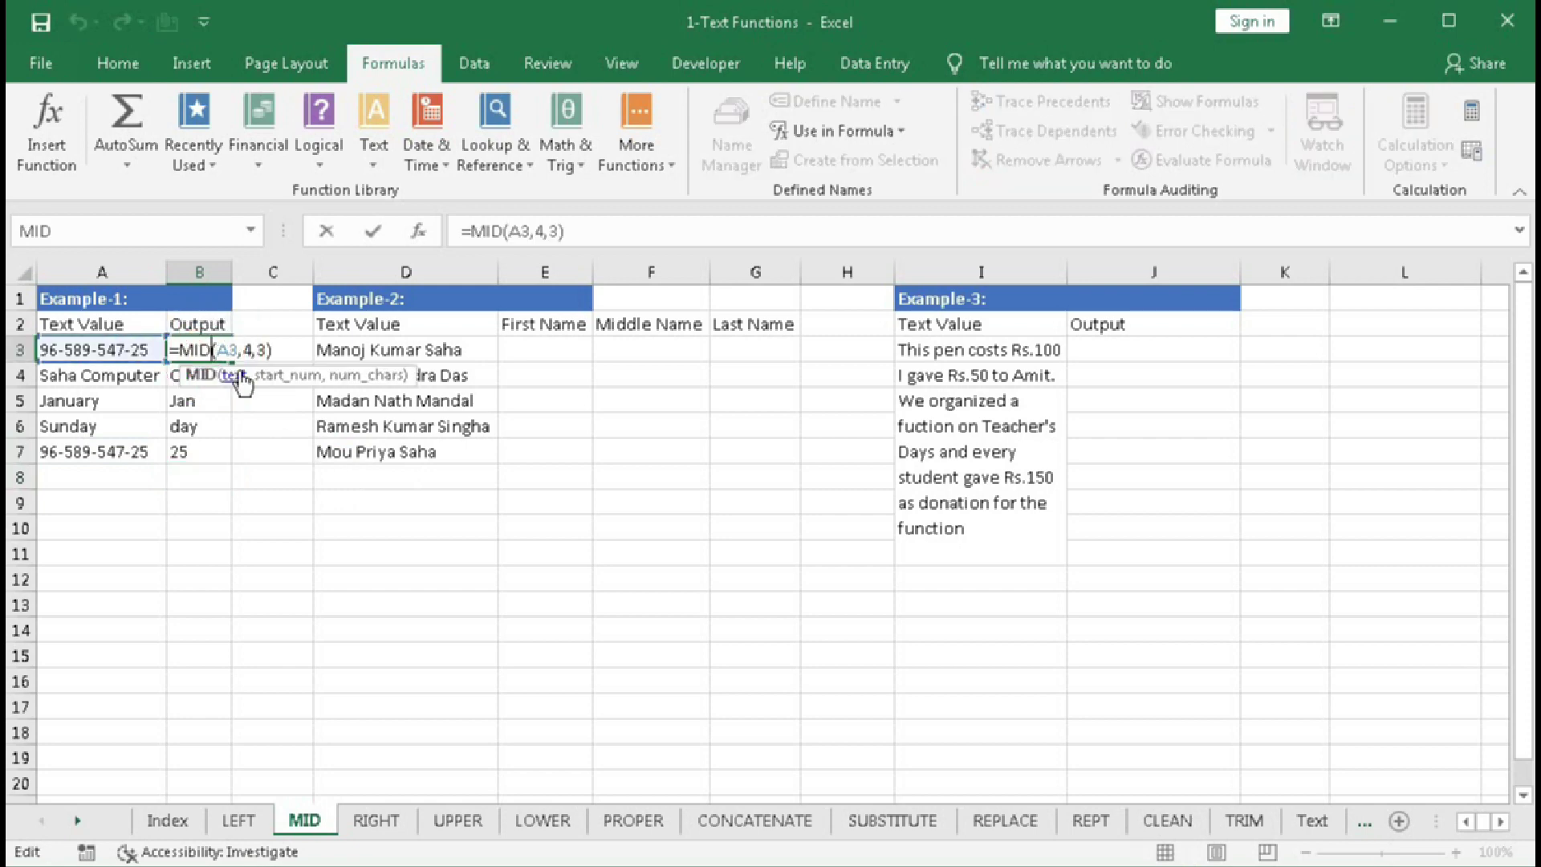
{"action": "left_click", "coordinate": [360, 377]}
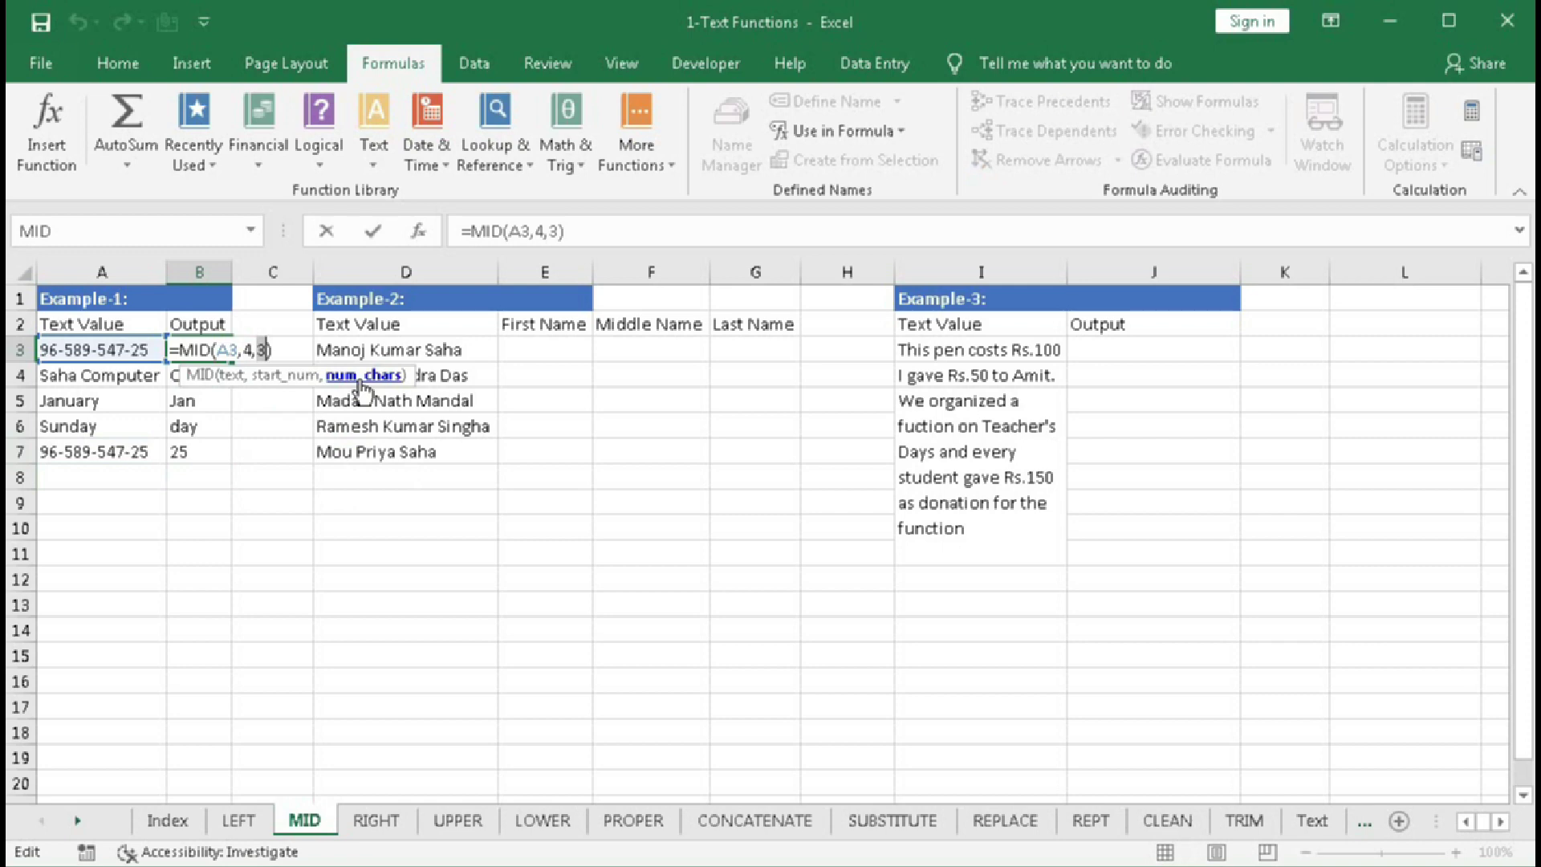
{"action": "left_click", "coordinate": [298, 375]}
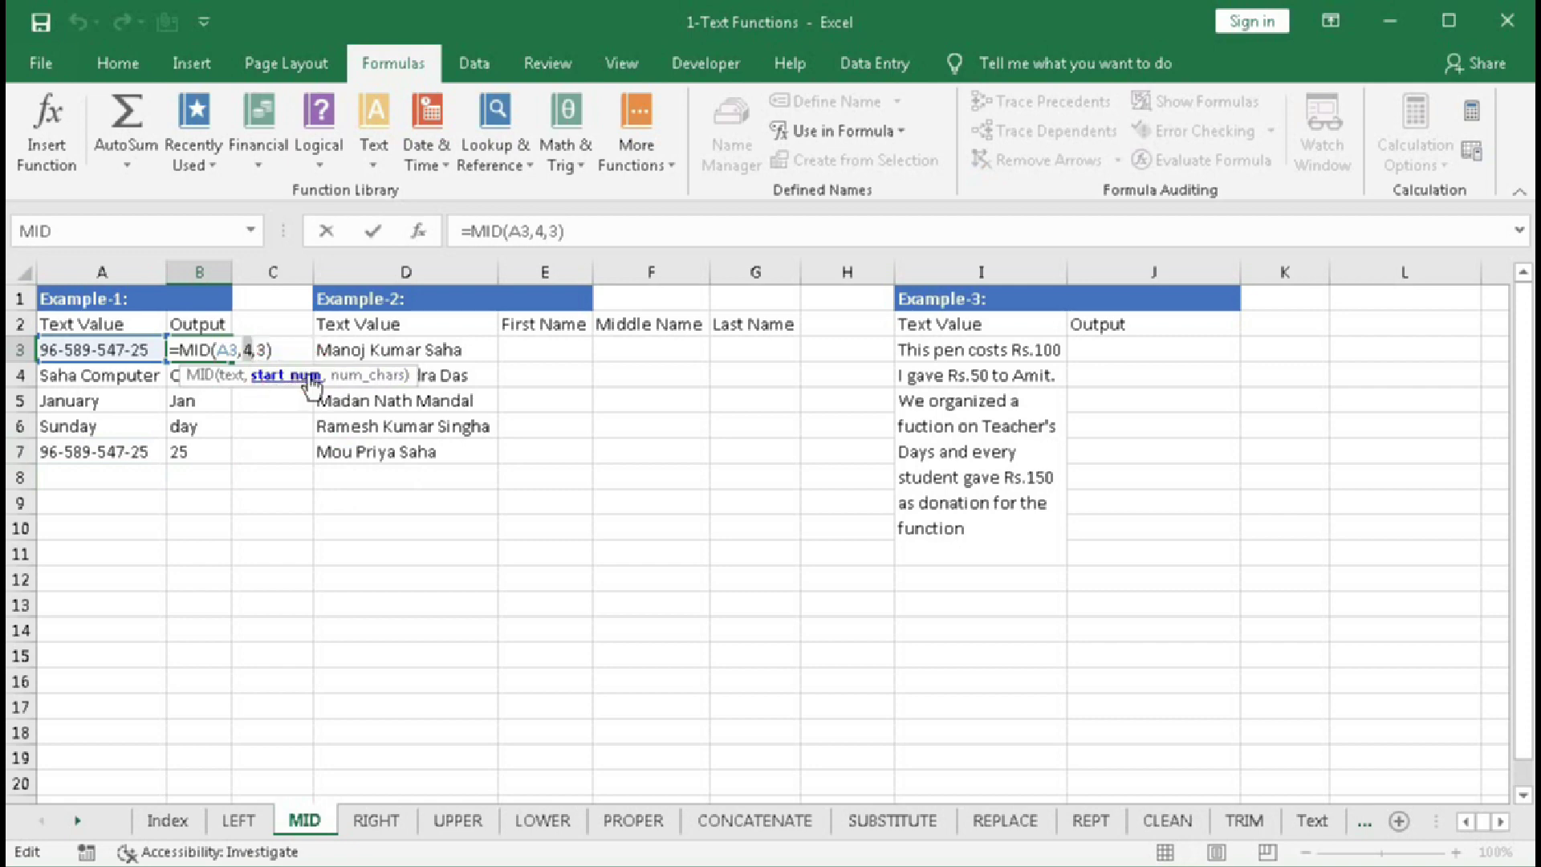
{"action": "left_click", "coordinate": [361, 375]}
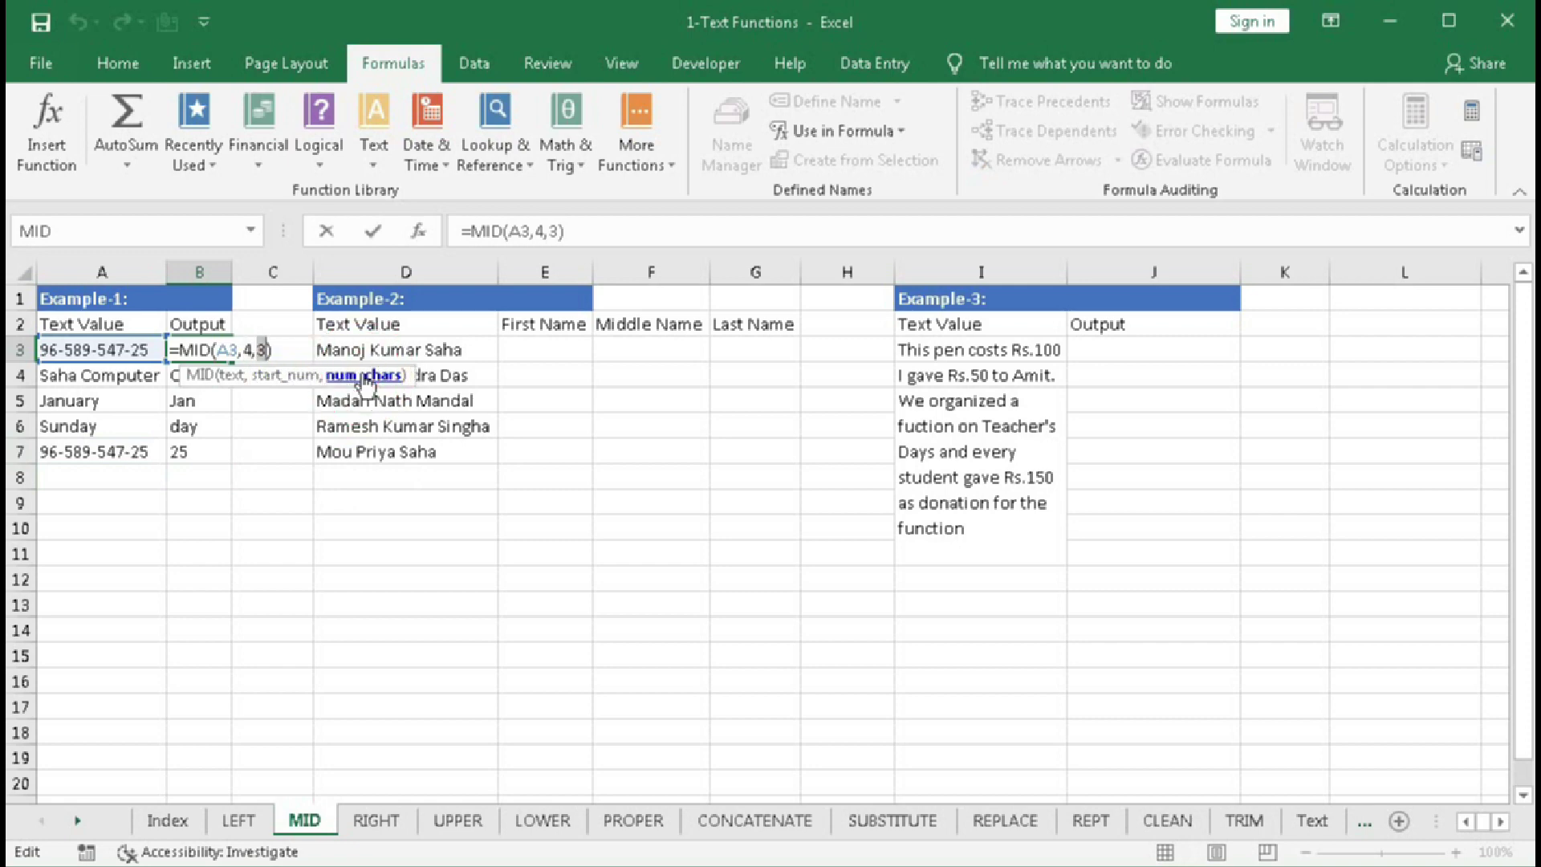
{"action": "key", "text": "Return"}
{"action": "left_click", "coordinate": [366, 384]}
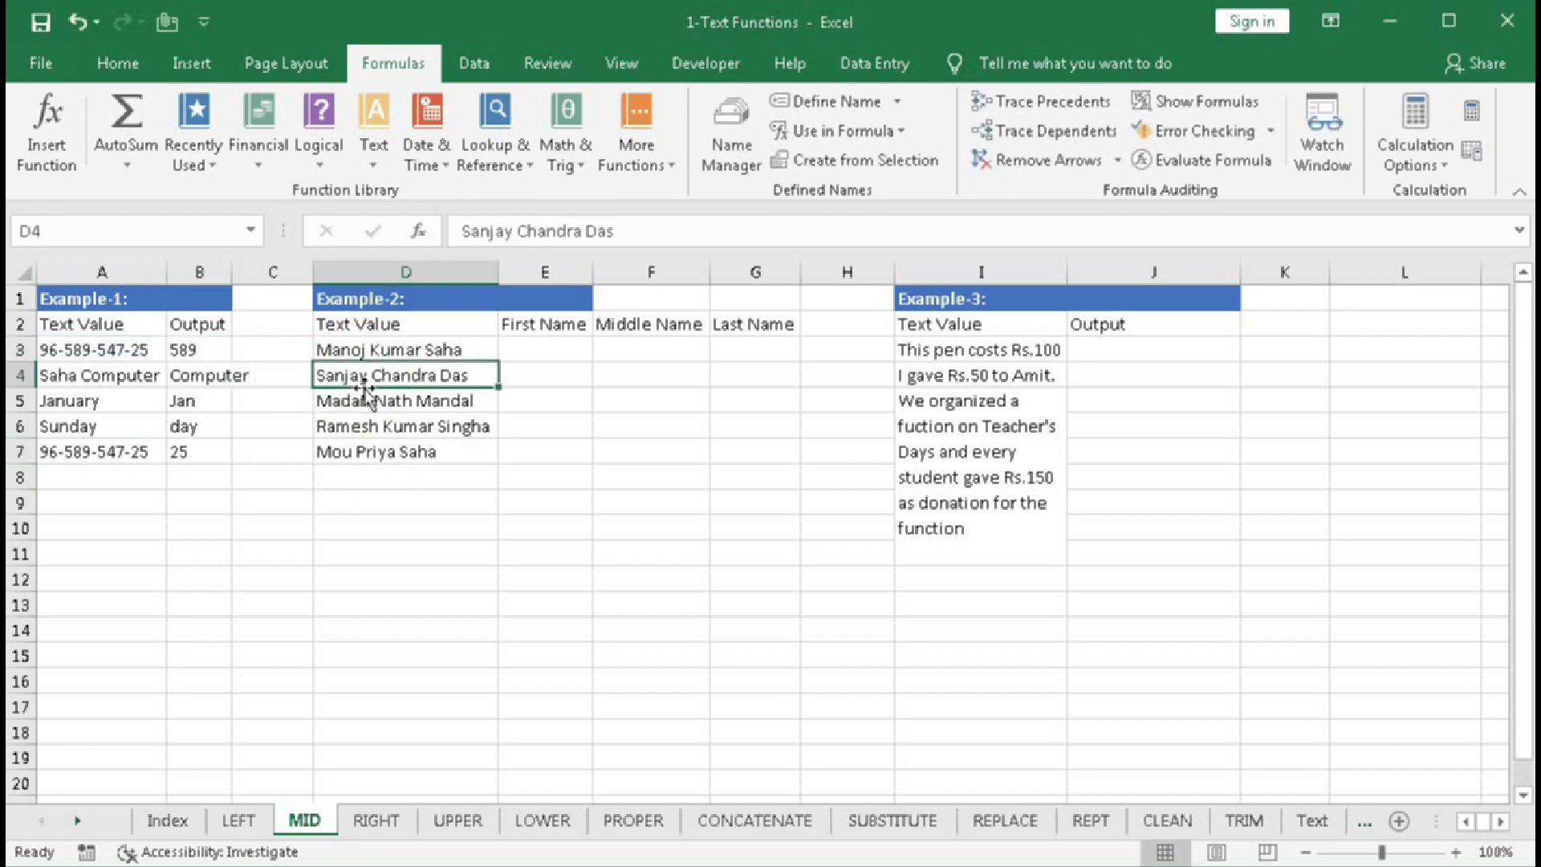
{"action": "left_click", "coordinate": [369, 353]}
{"action": "left_click_drag", "start_coordinate": [369, 353], "coordinate": [372, 441]}
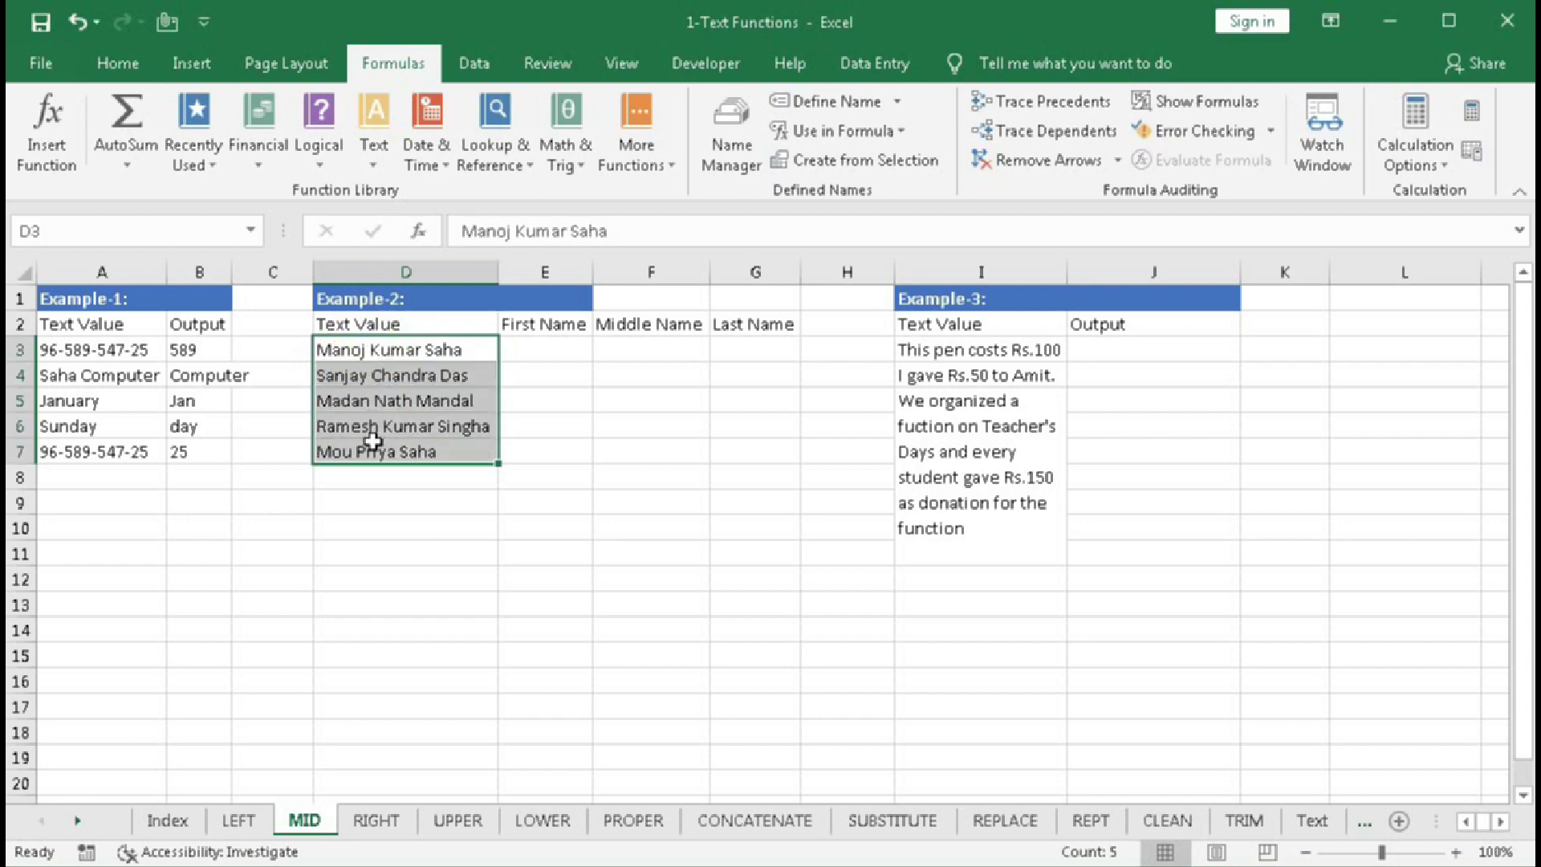
{"action": "left_click", "coordinate": [549, 352]}
{"action": "left_click", "coordinate": [619, 347]}
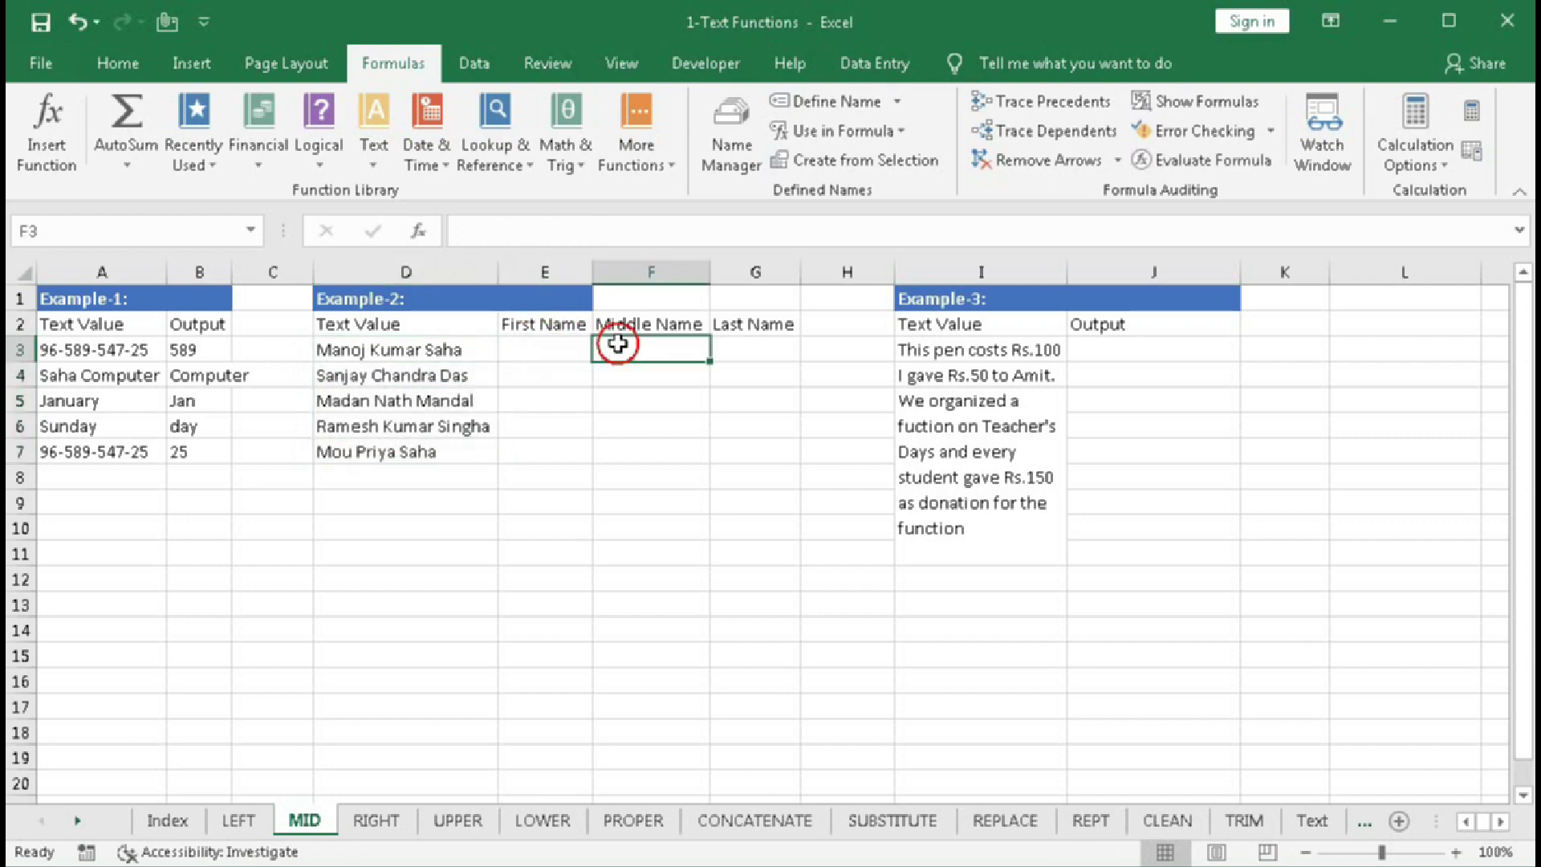
- Start a MID formula in E3 under First Name with D3 as the text and 1 as start_num
{"action": "left_click", "coordinate": [723, 350]}
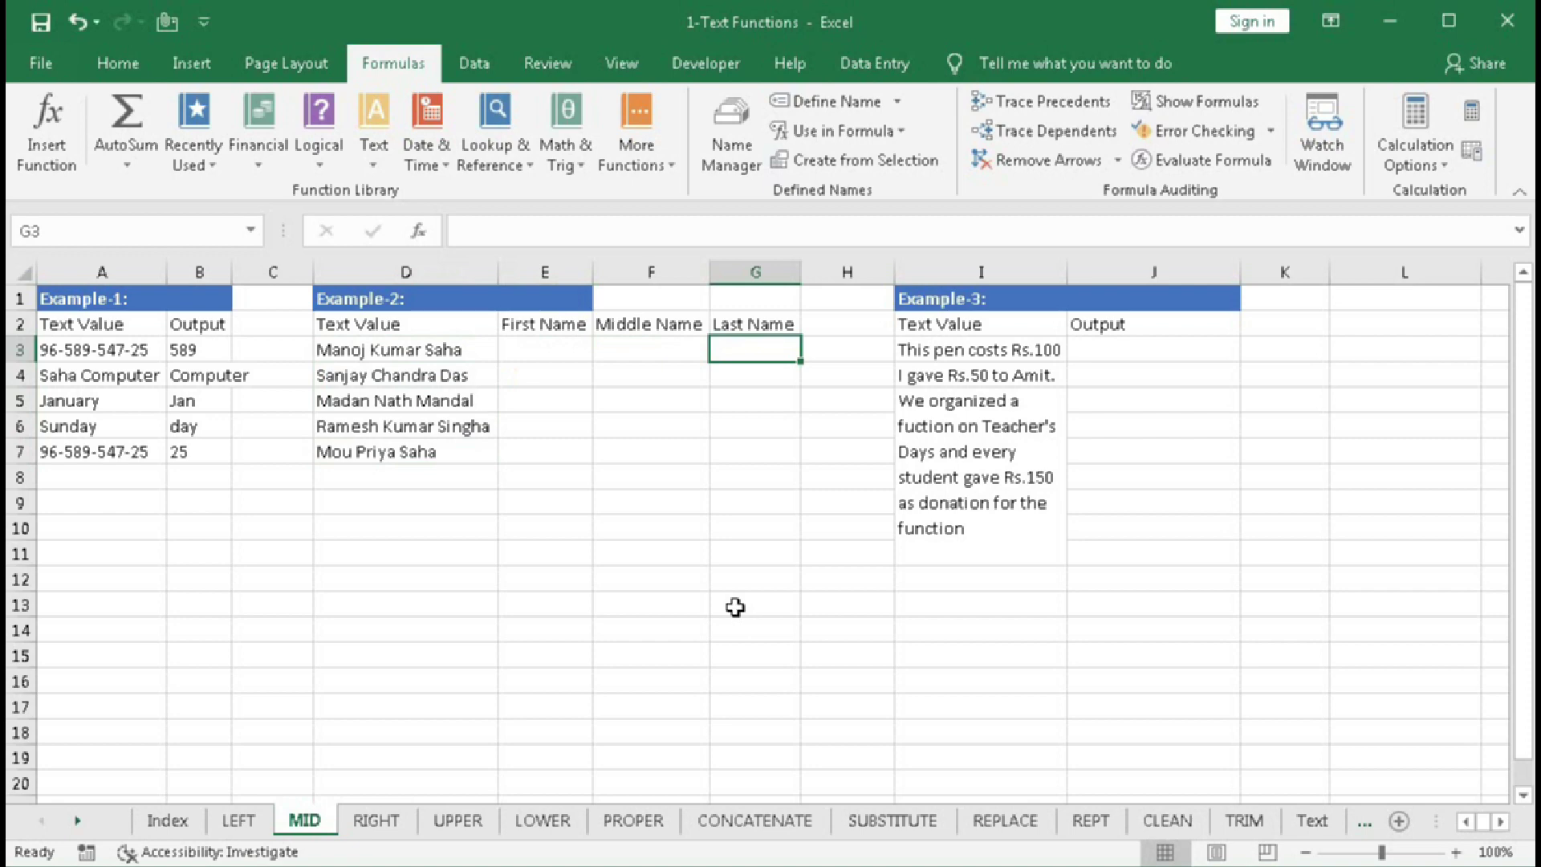
{"action": "left_click", "coordinate": [533, 349]}
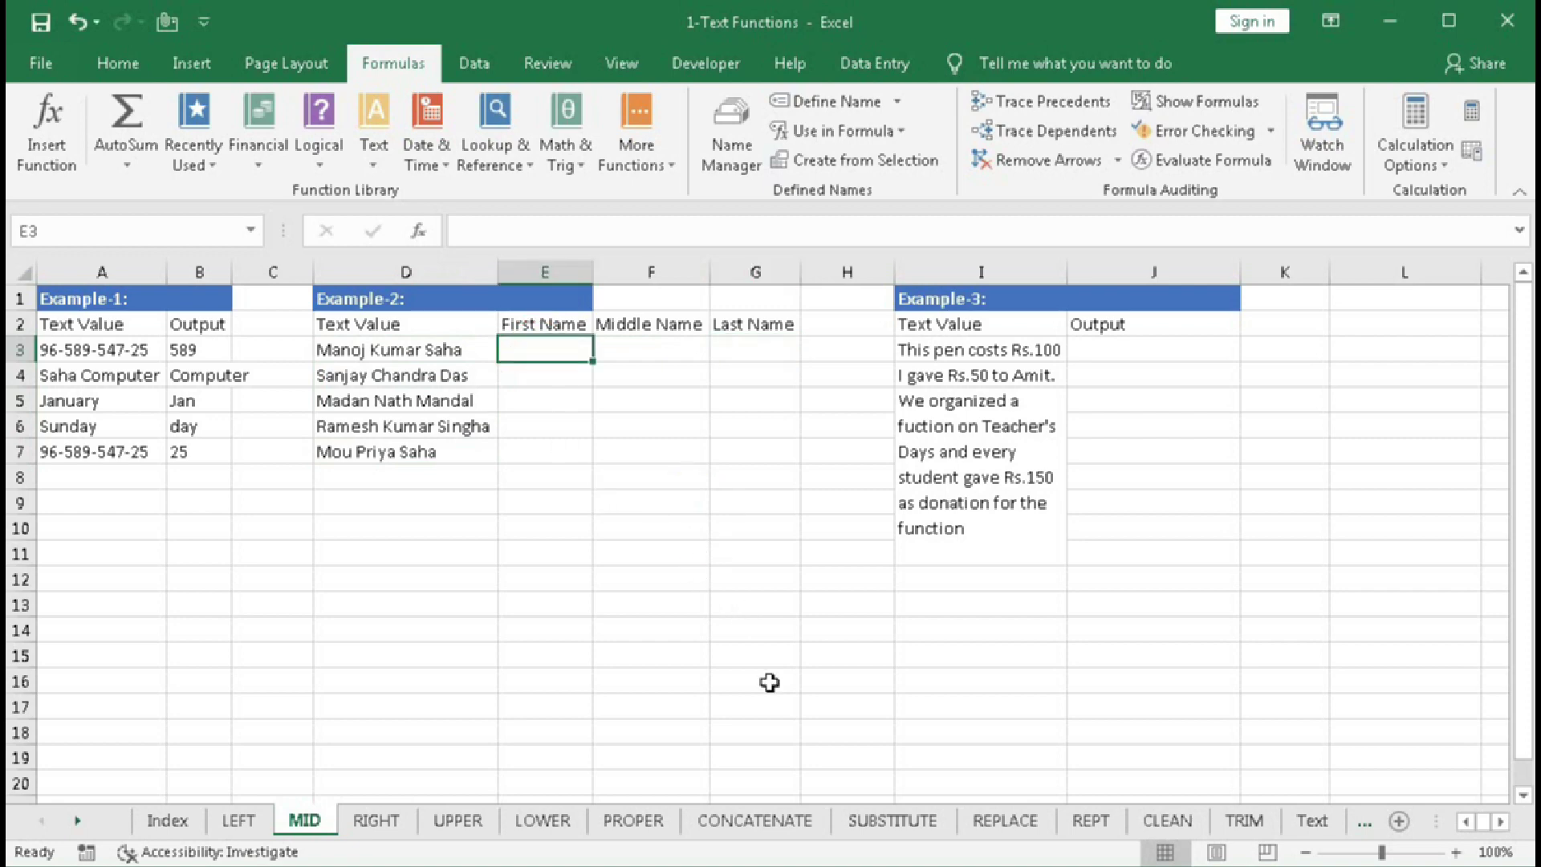
{"action": "type", "text": "="}
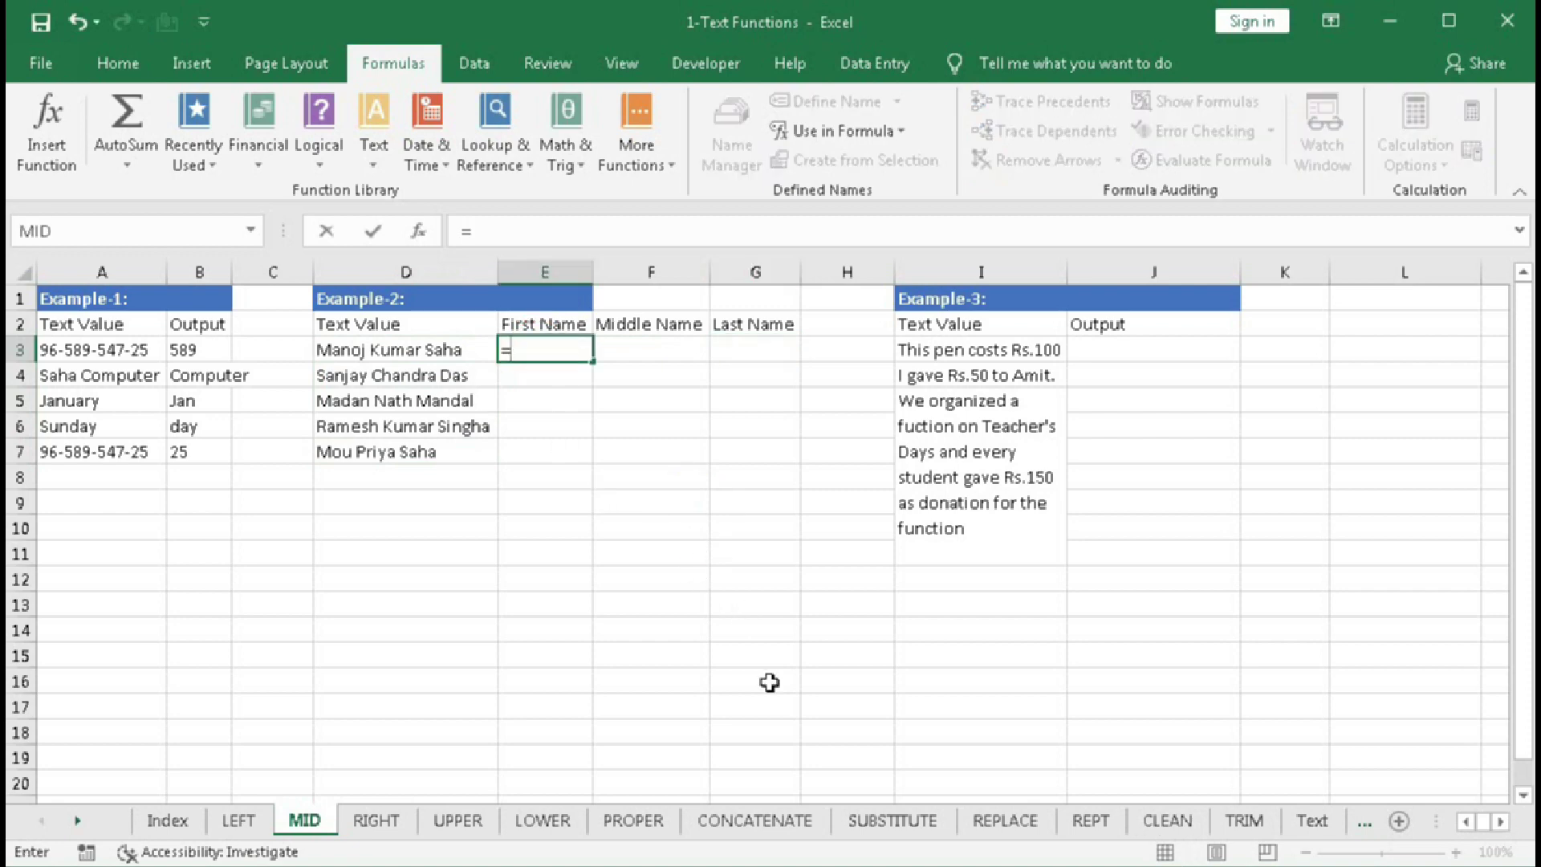
{"action": "type", "text": "mid"}
{"action": "key", "text": "Tab"}
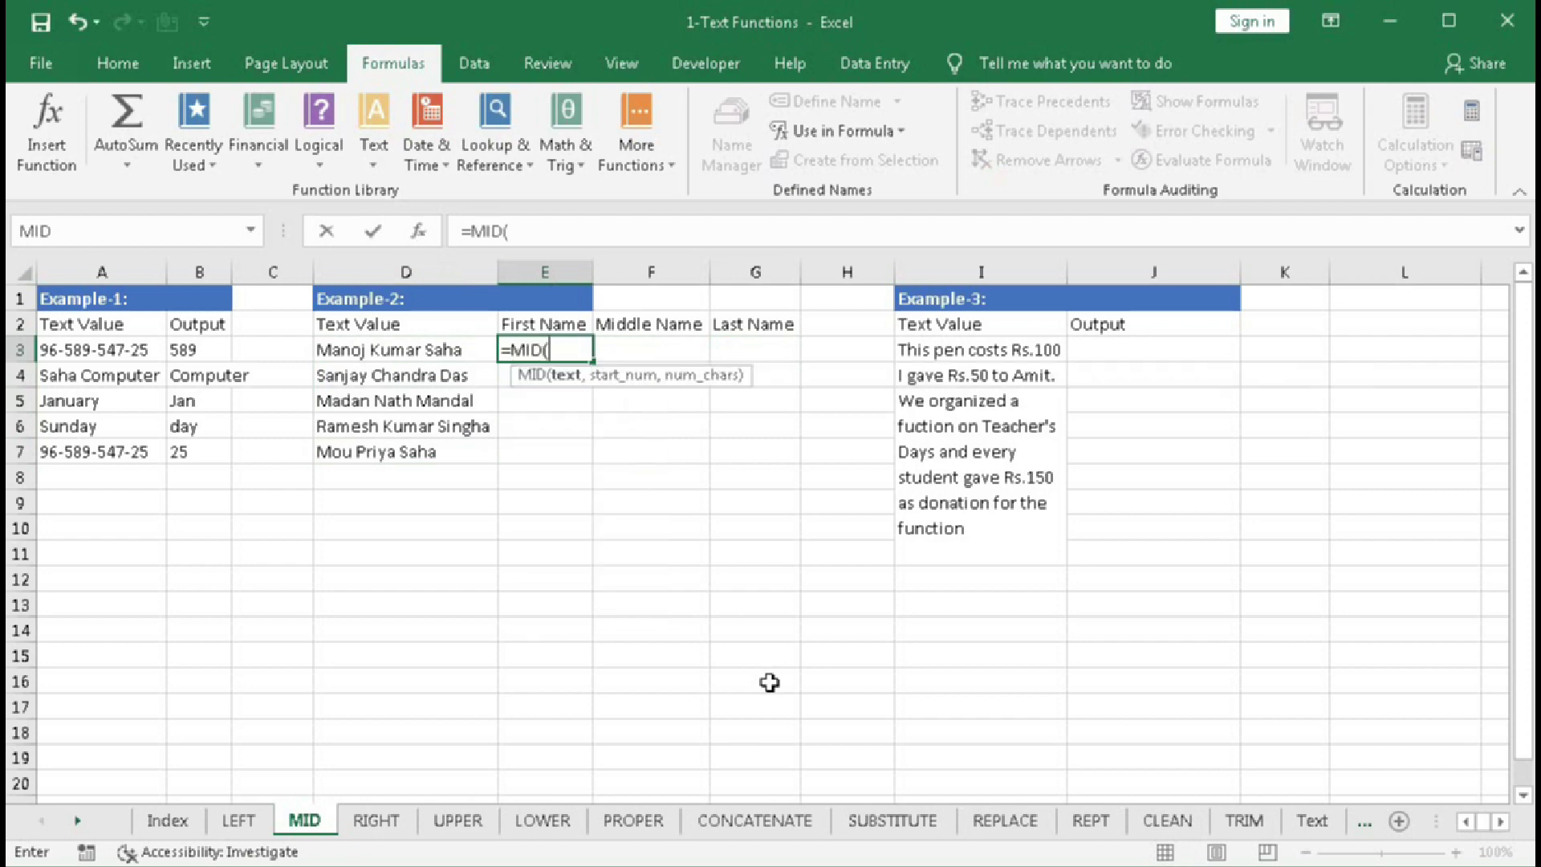
{"action": "left_click", "coordinate": [400, 352]}
{"action": "type", "text": ","}
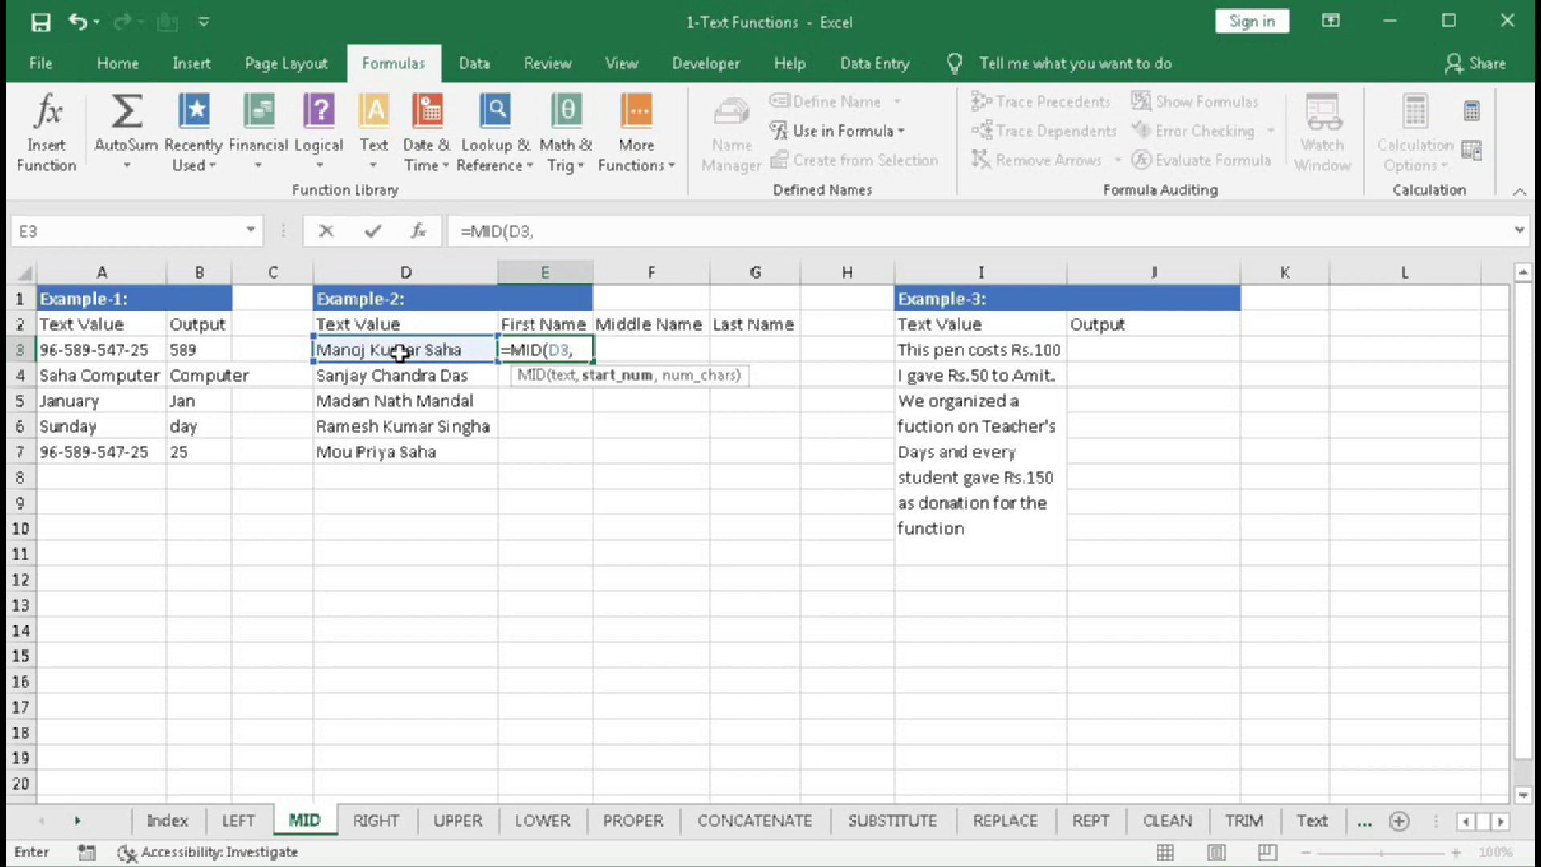
{"action": "type", "text": "1,"}
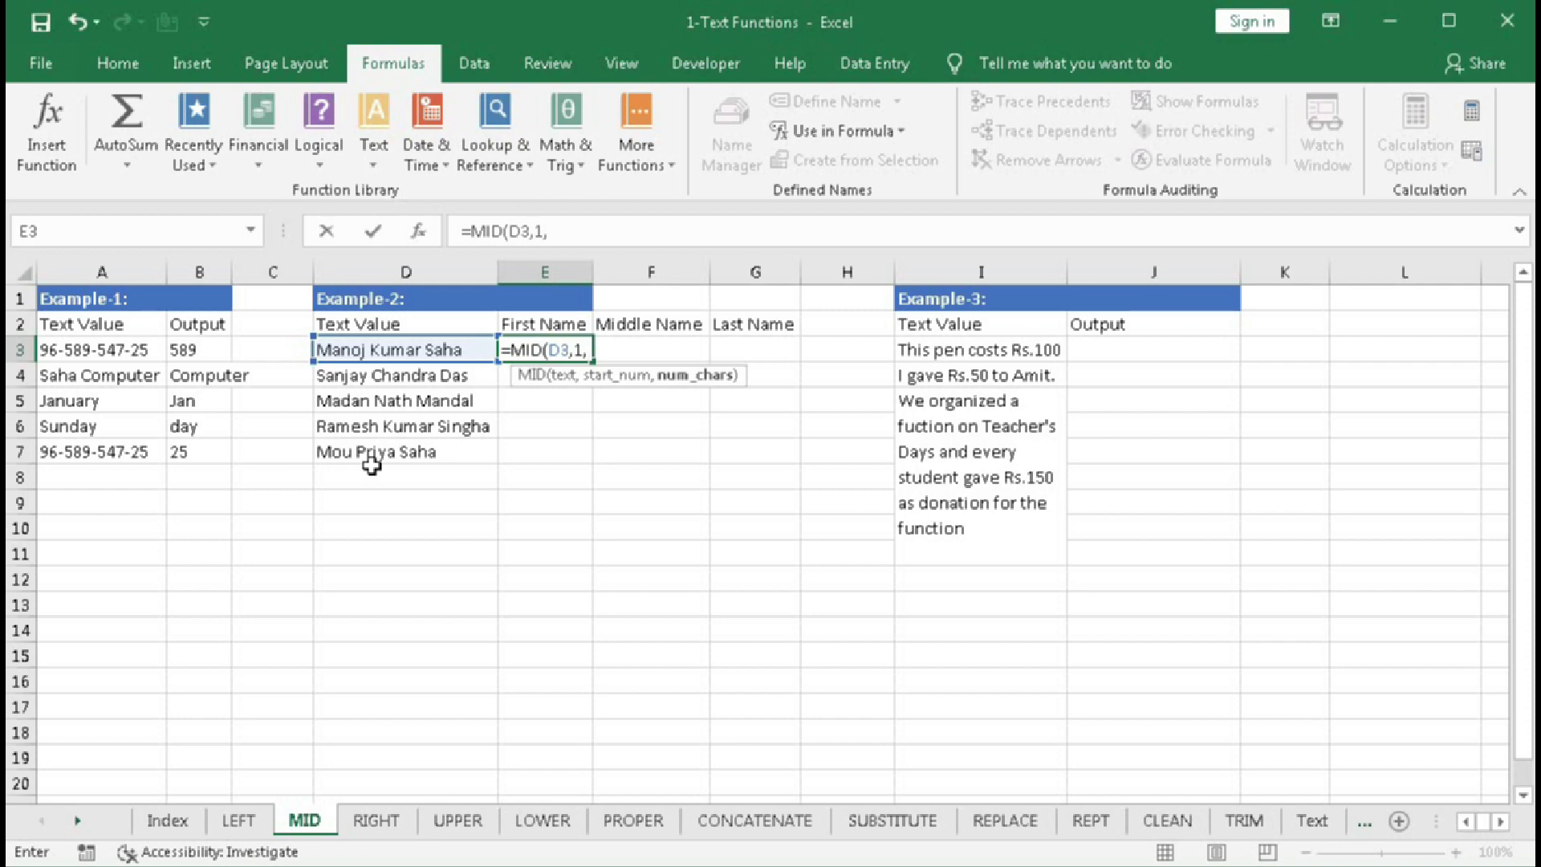
- Nest SEARCH(" ",D3) as the num_chars argument of the MID formula in E3
{"action": "type", "text": "se"}
{"action": "key", "text": "Tab"}
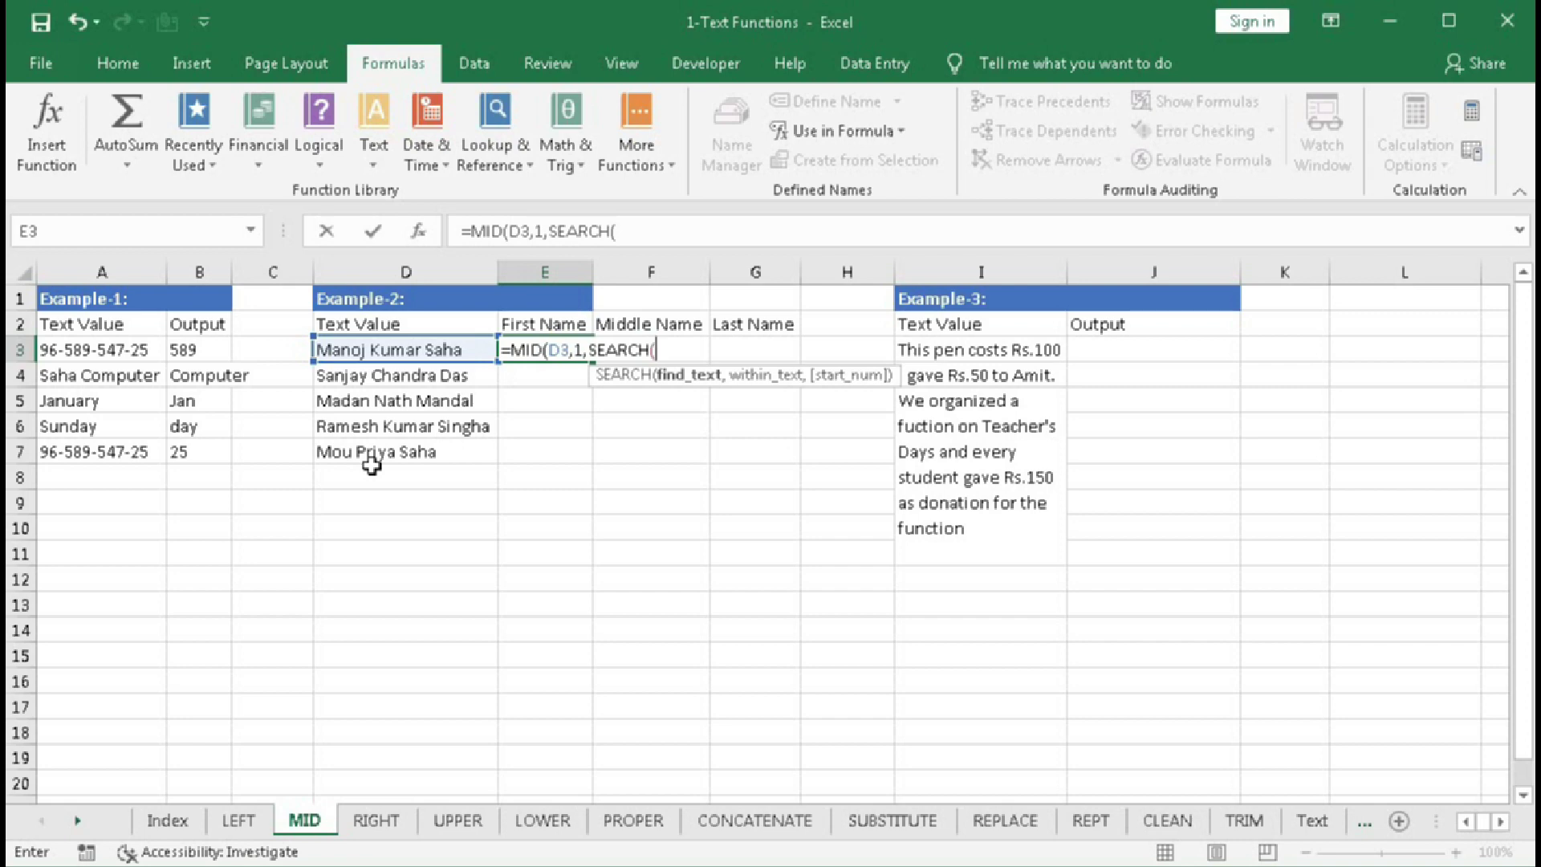
{"action": "type", "text": "\" \","}
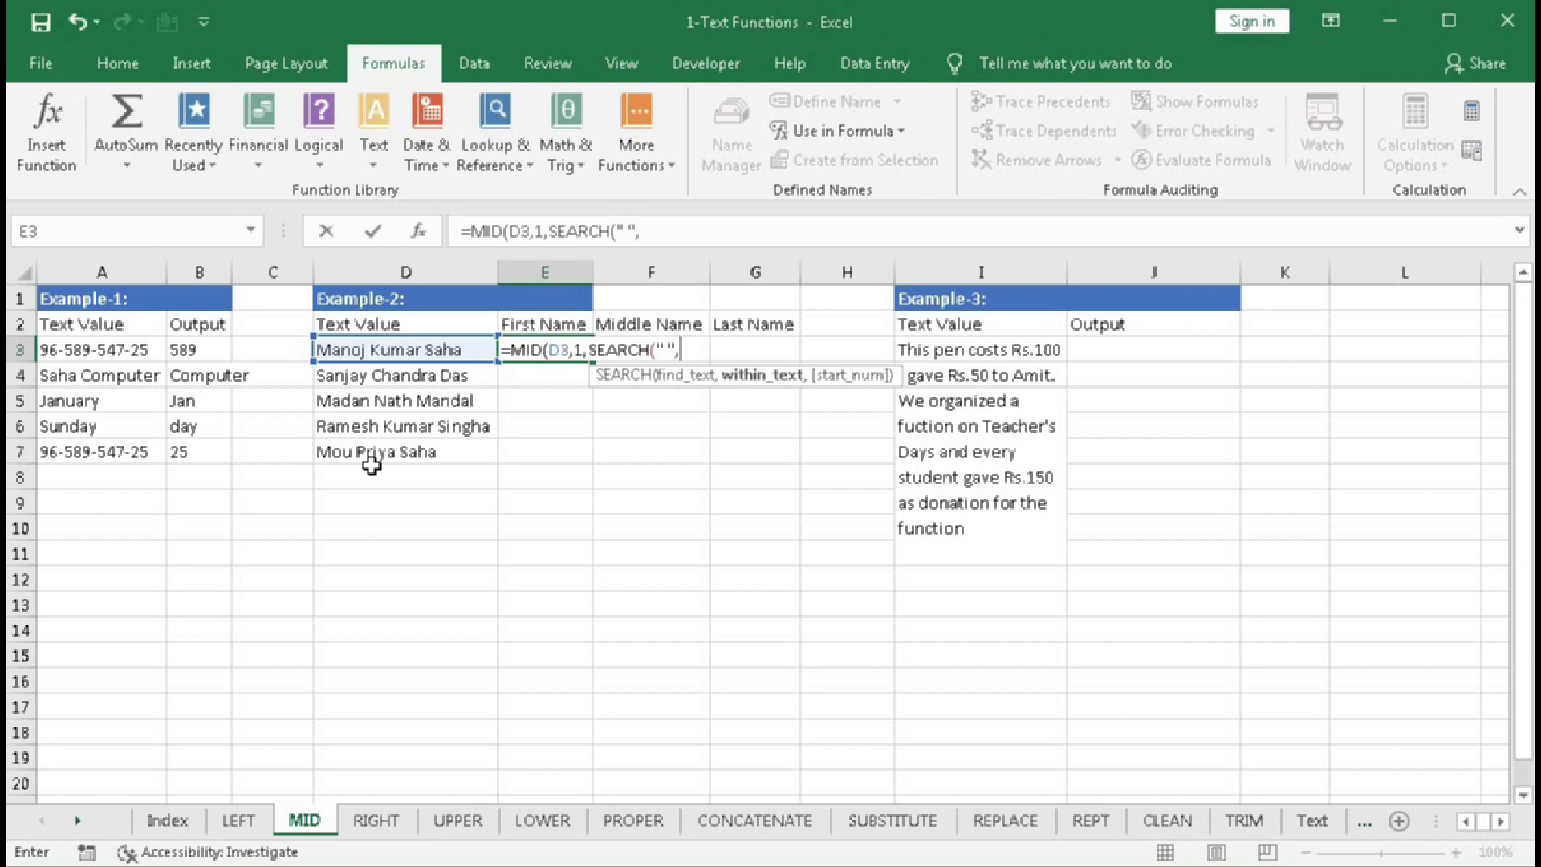
{"action": "left_click", "coordinate": [384, 352]}
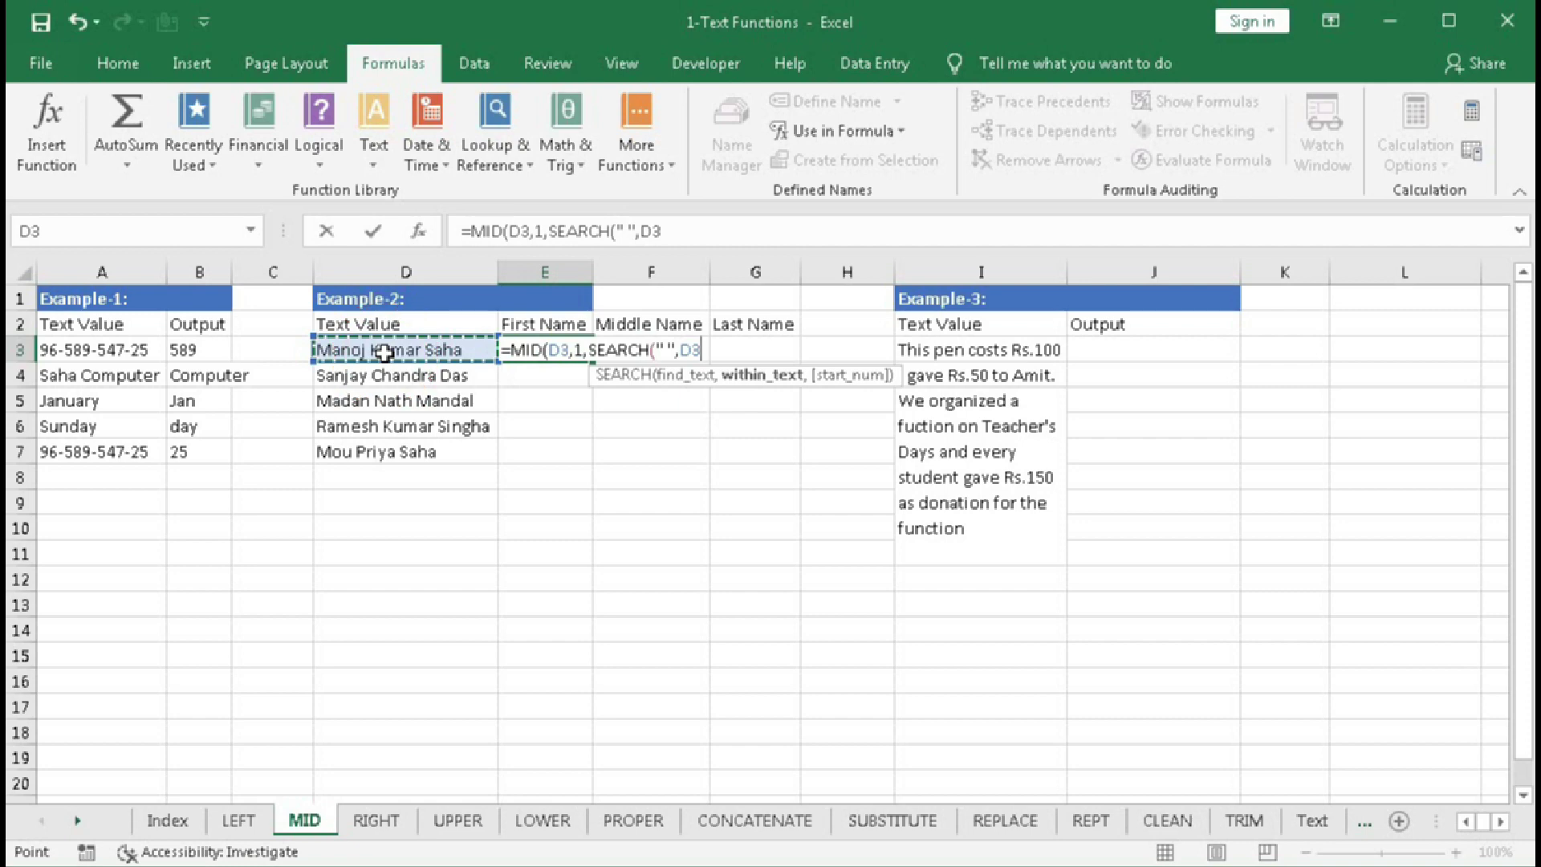
{"action": "type", "text": ","}
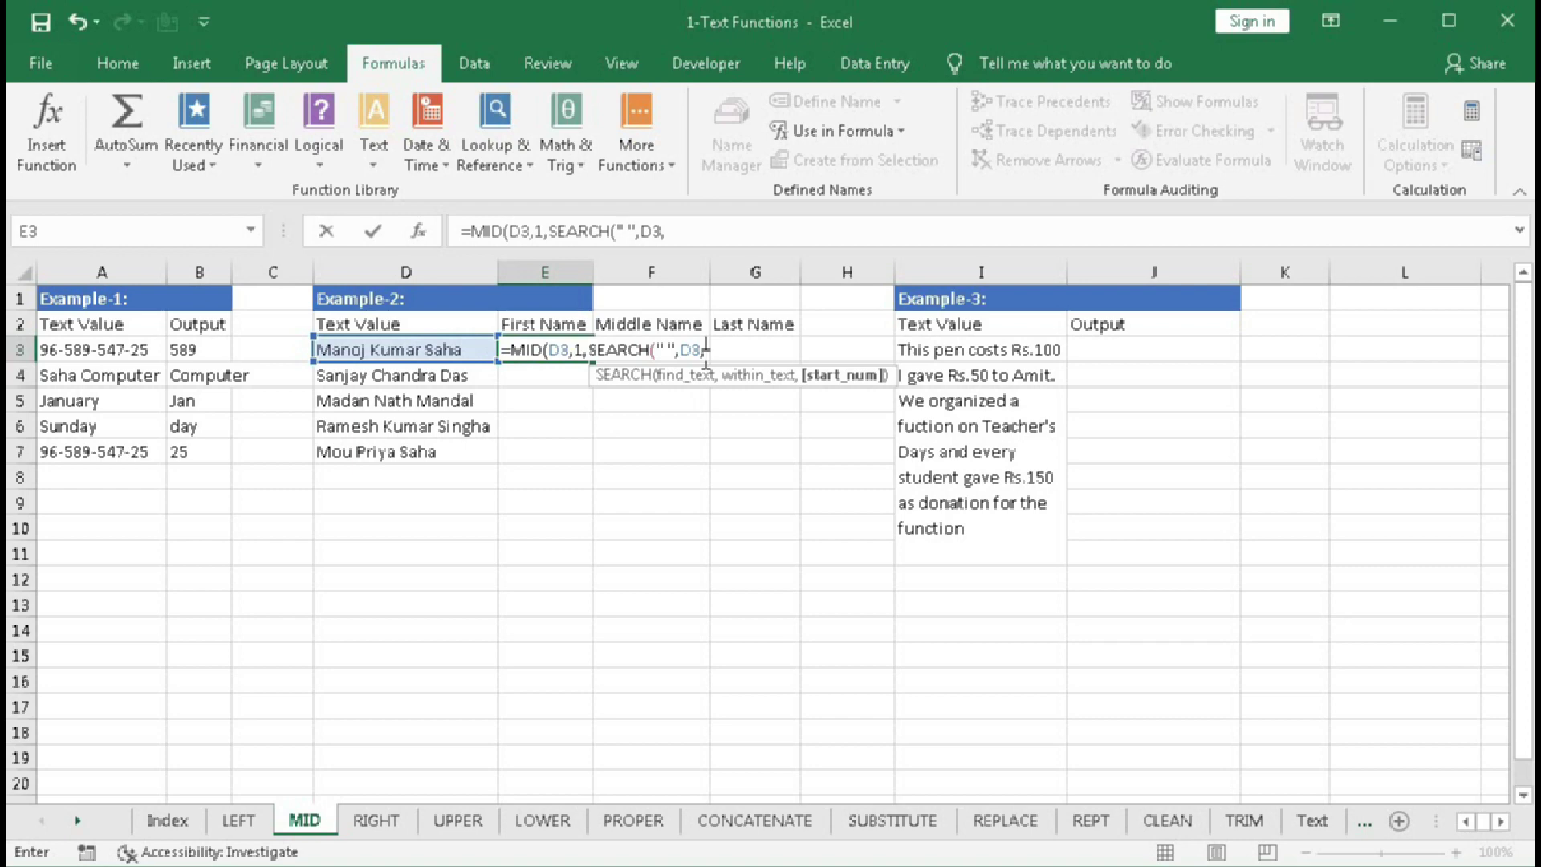
{"action": "key", "text": "BackSpace"}
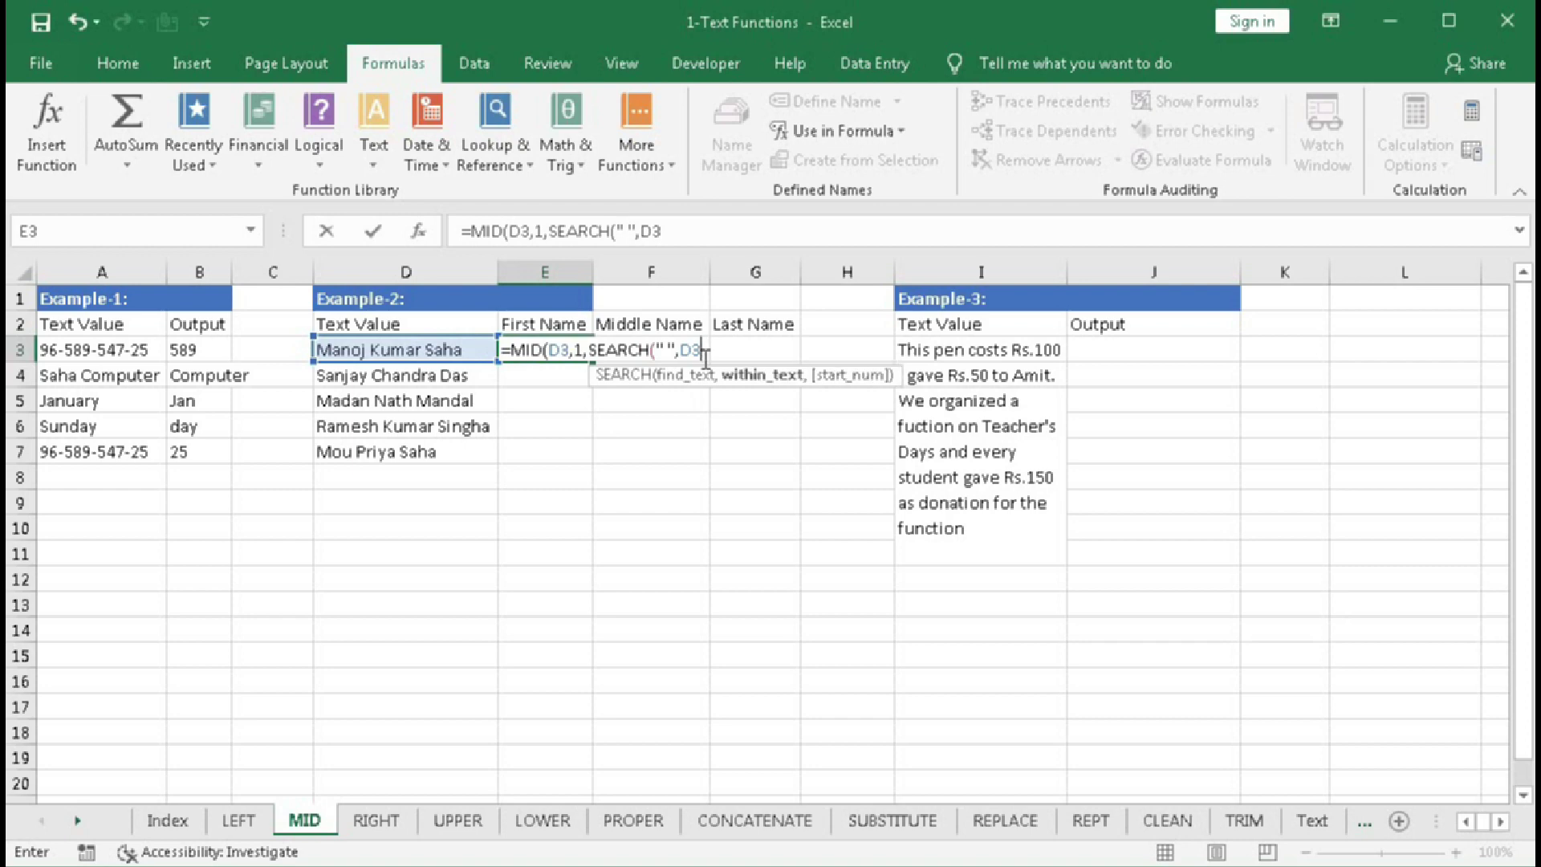
{"action": "type", "text": ")"}
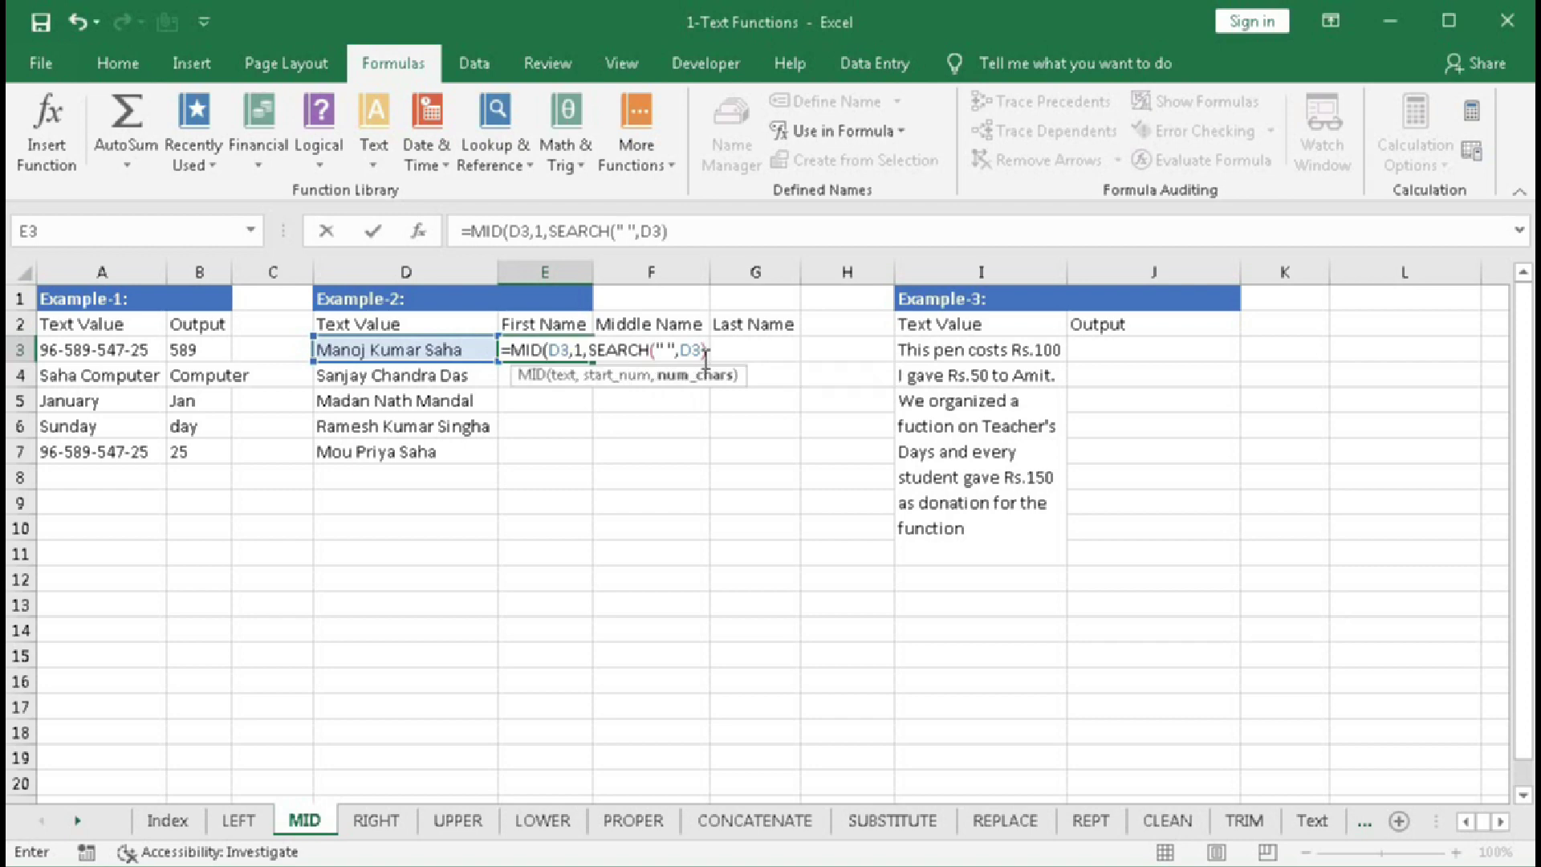
- Evaluate the SEARCH expression in the num_chars argument of E3 in place, and restore the expression
{"action": "left_click", "coordinate": [703, 375]}
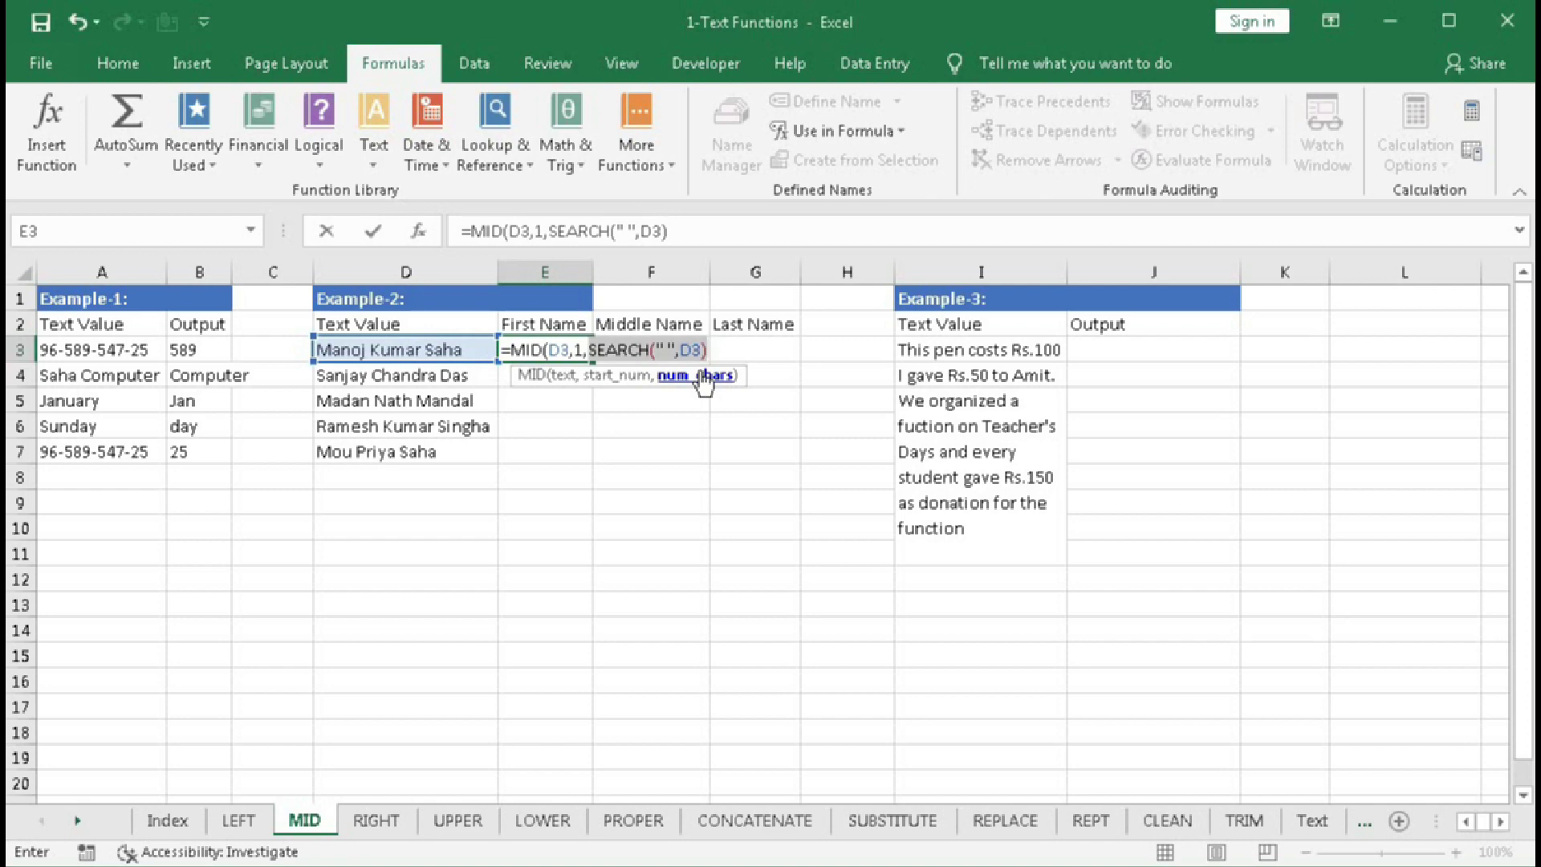
{"action": "type", "text": "6"}
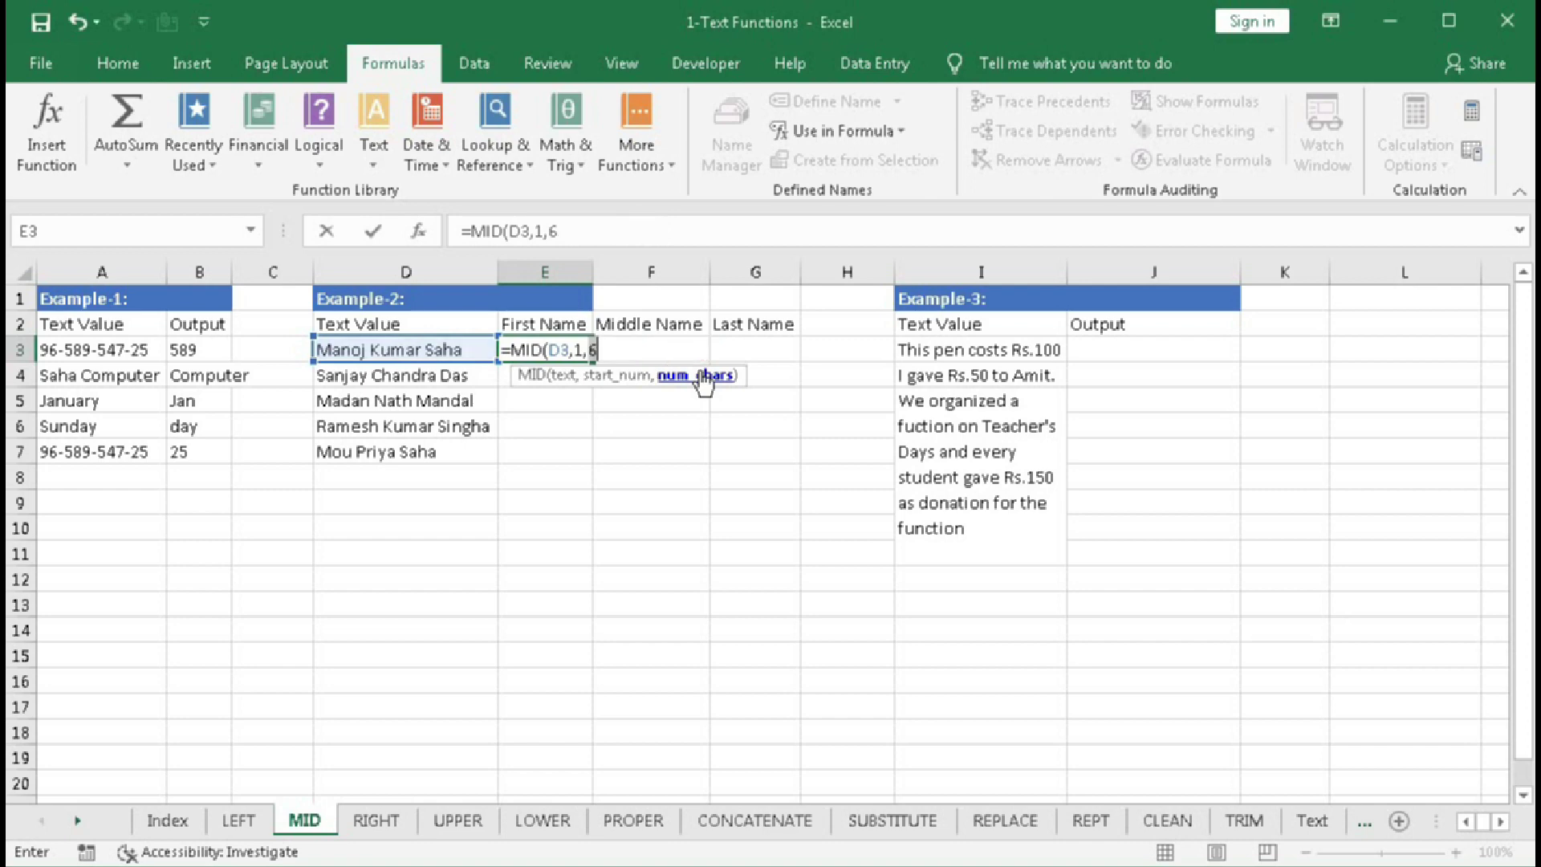
{"action": "key", "text": "ctrl+z"}
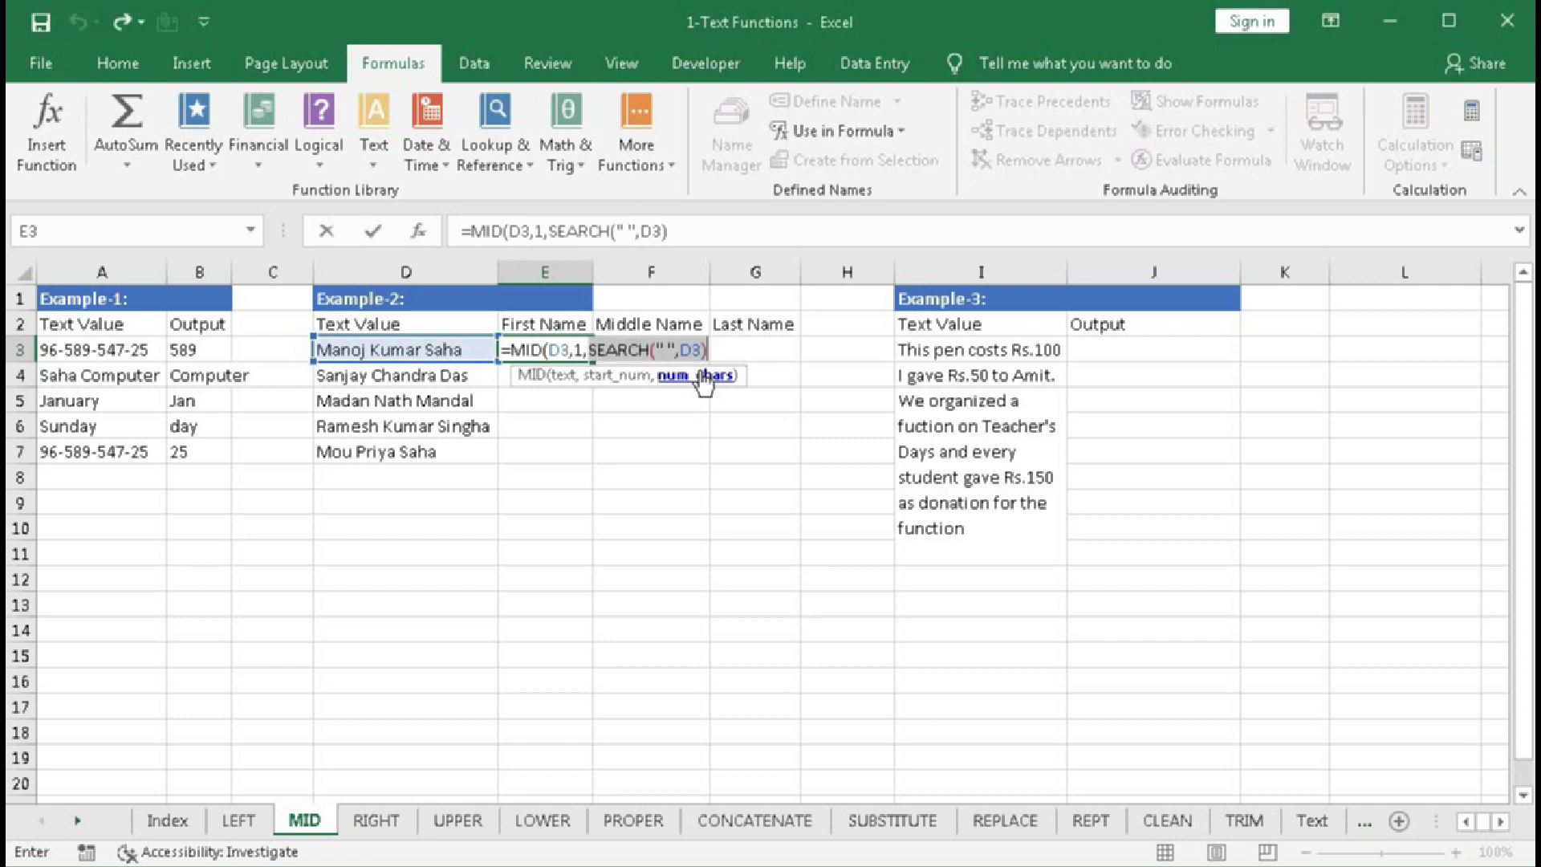
- Complete the E3 formula as =MID(D3,1,SEARCH(" ",D3)-1) and fill it down to E7
{"action": "key", "text": "End"}
{"action": "left_click", "coordinate": [707, 352]}
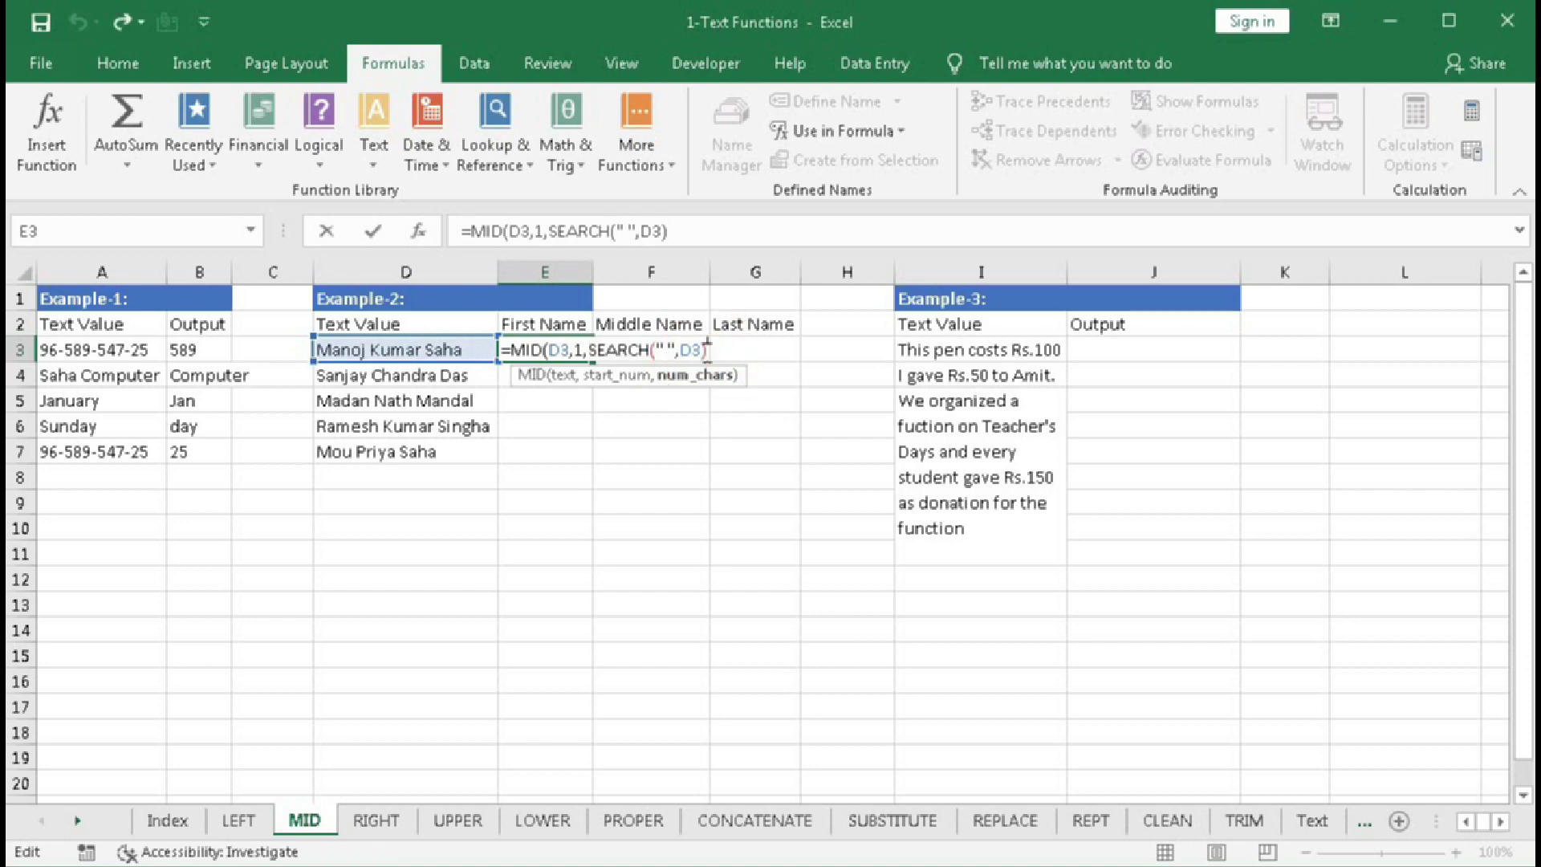
{"action": "type", "text": "-1)"}
{"action": "key", "text": "Return"}
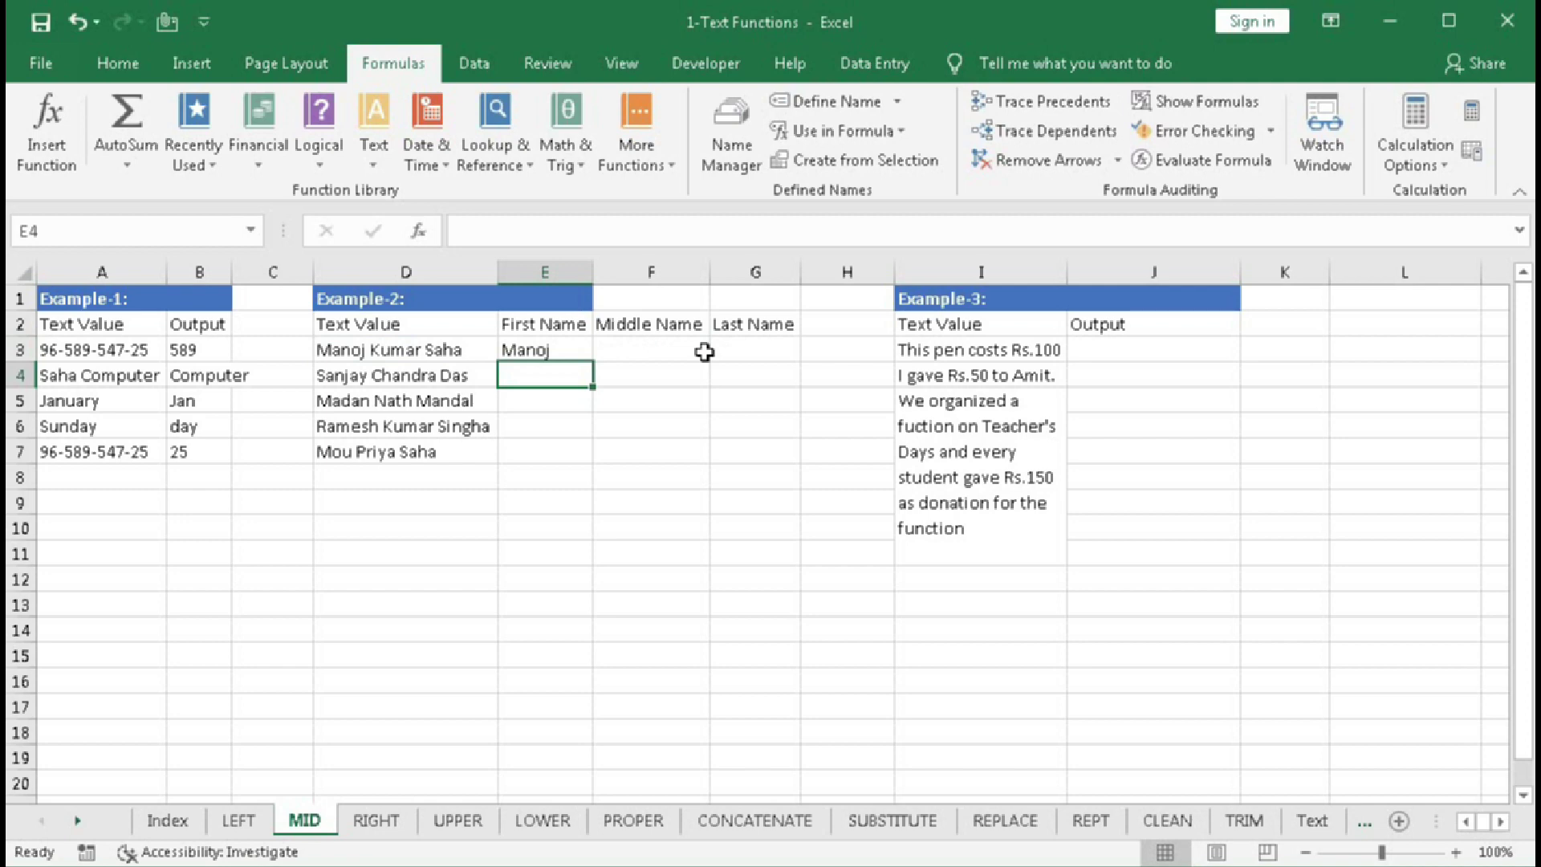
{"action": "left_click", "coordinate": [524, 345]}
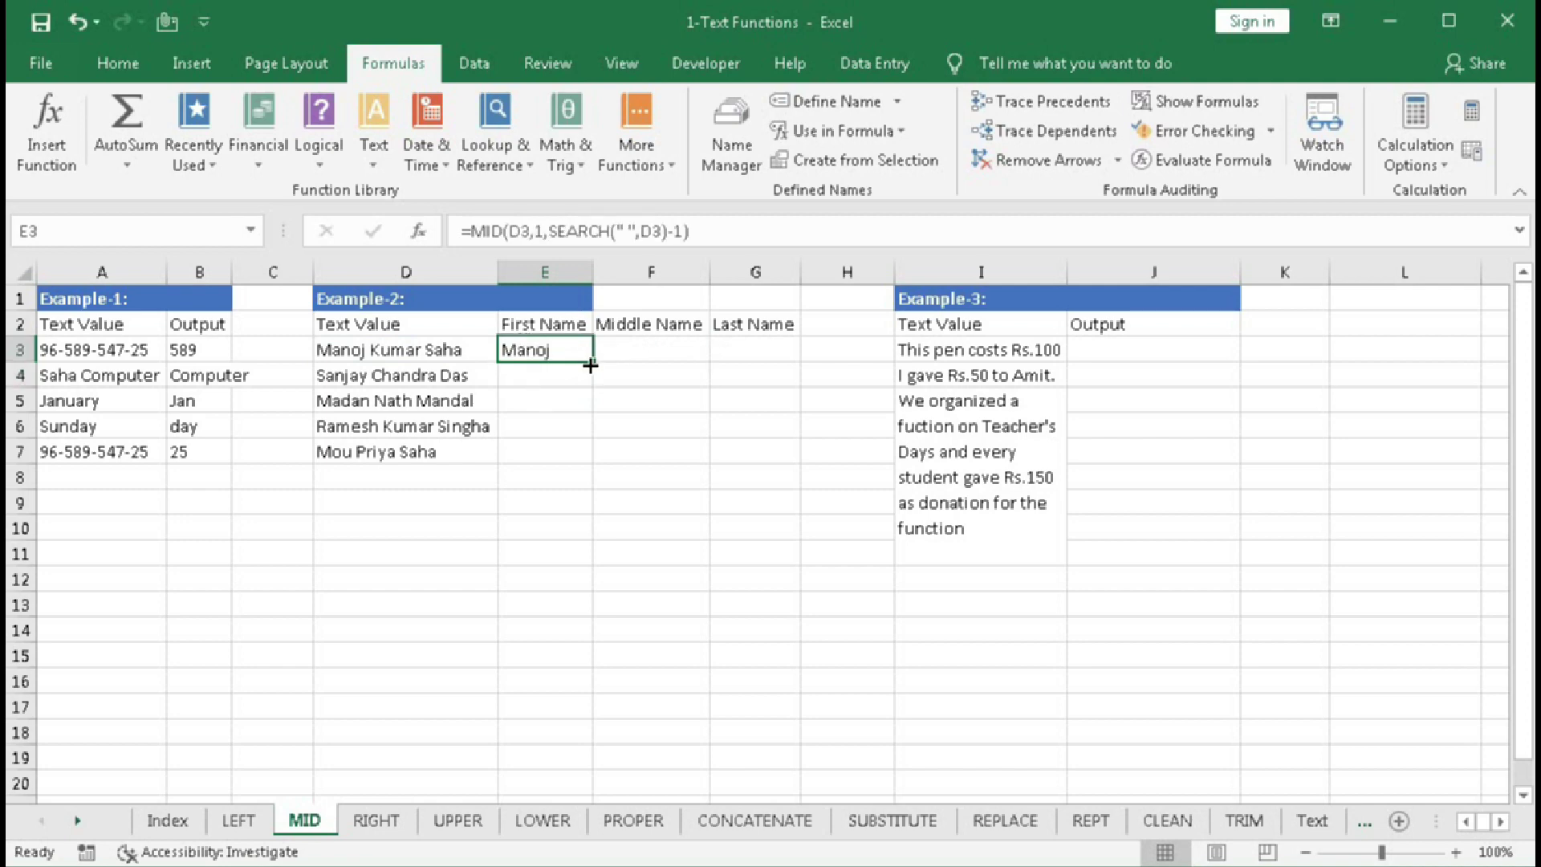
{"action": "left_click_drag", "start_coordinate": [590, 365], "coordinate": [562, 459]}
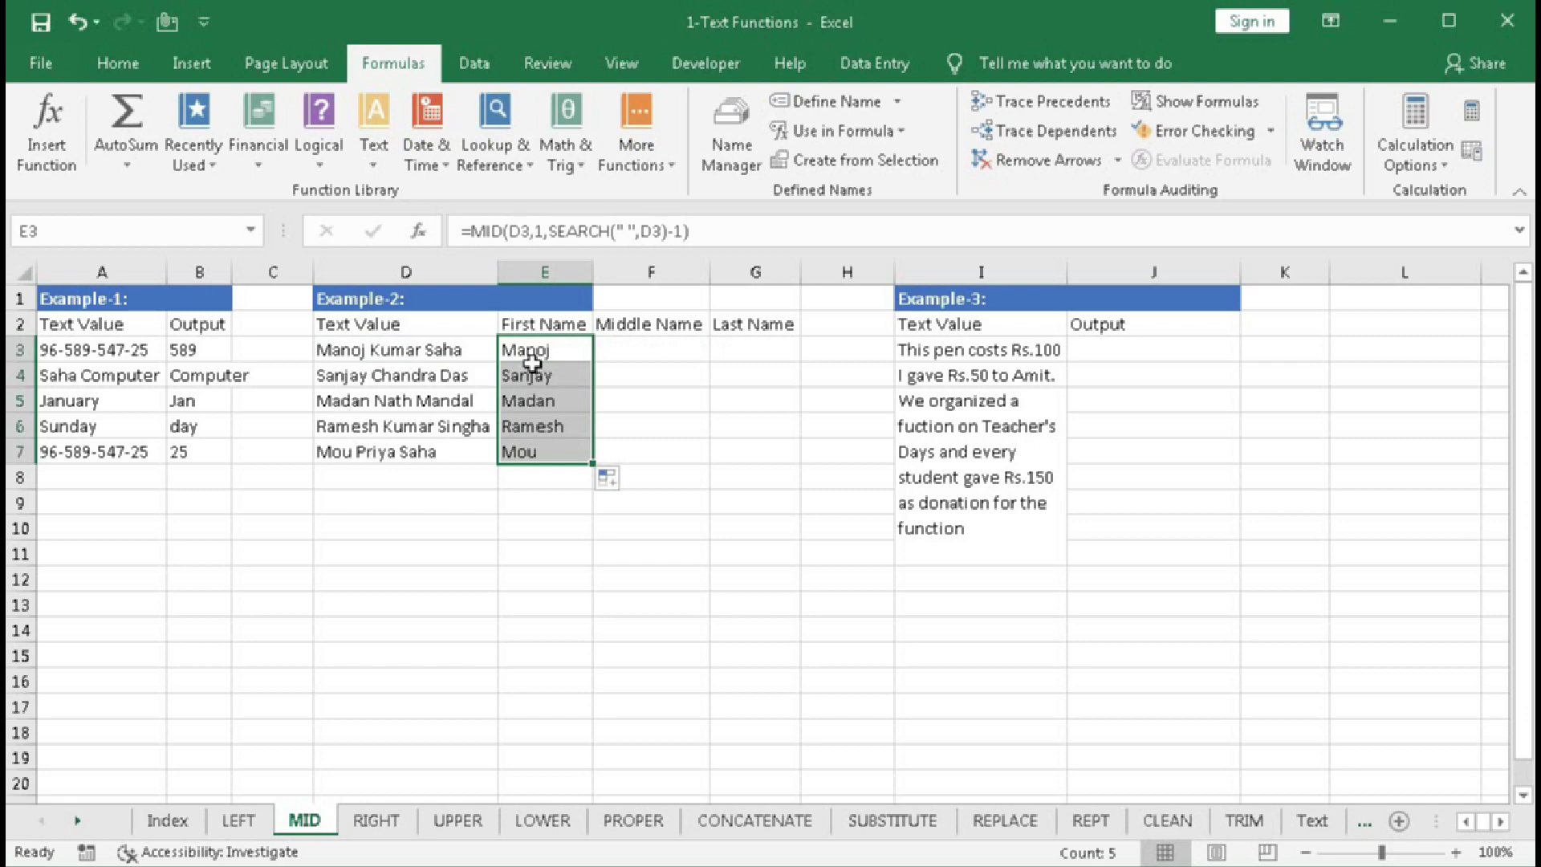
- Start a MID formula in F3 under Middle Name with D3 as the text argument
{"action": "left_click", "coordinate": [623, 348]}
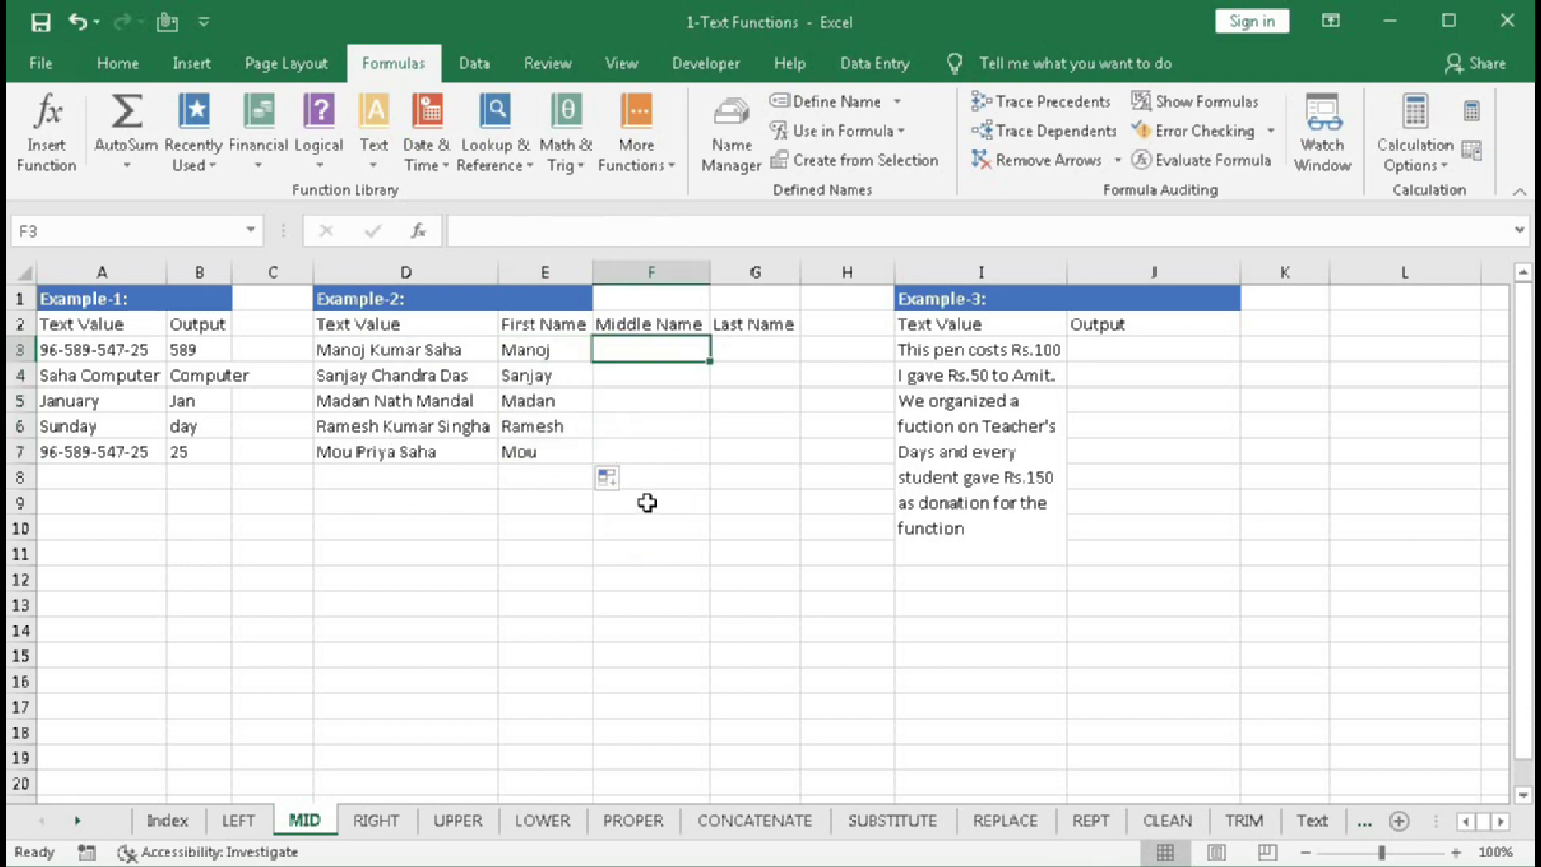
{"action": "type", "text": "=mi"}
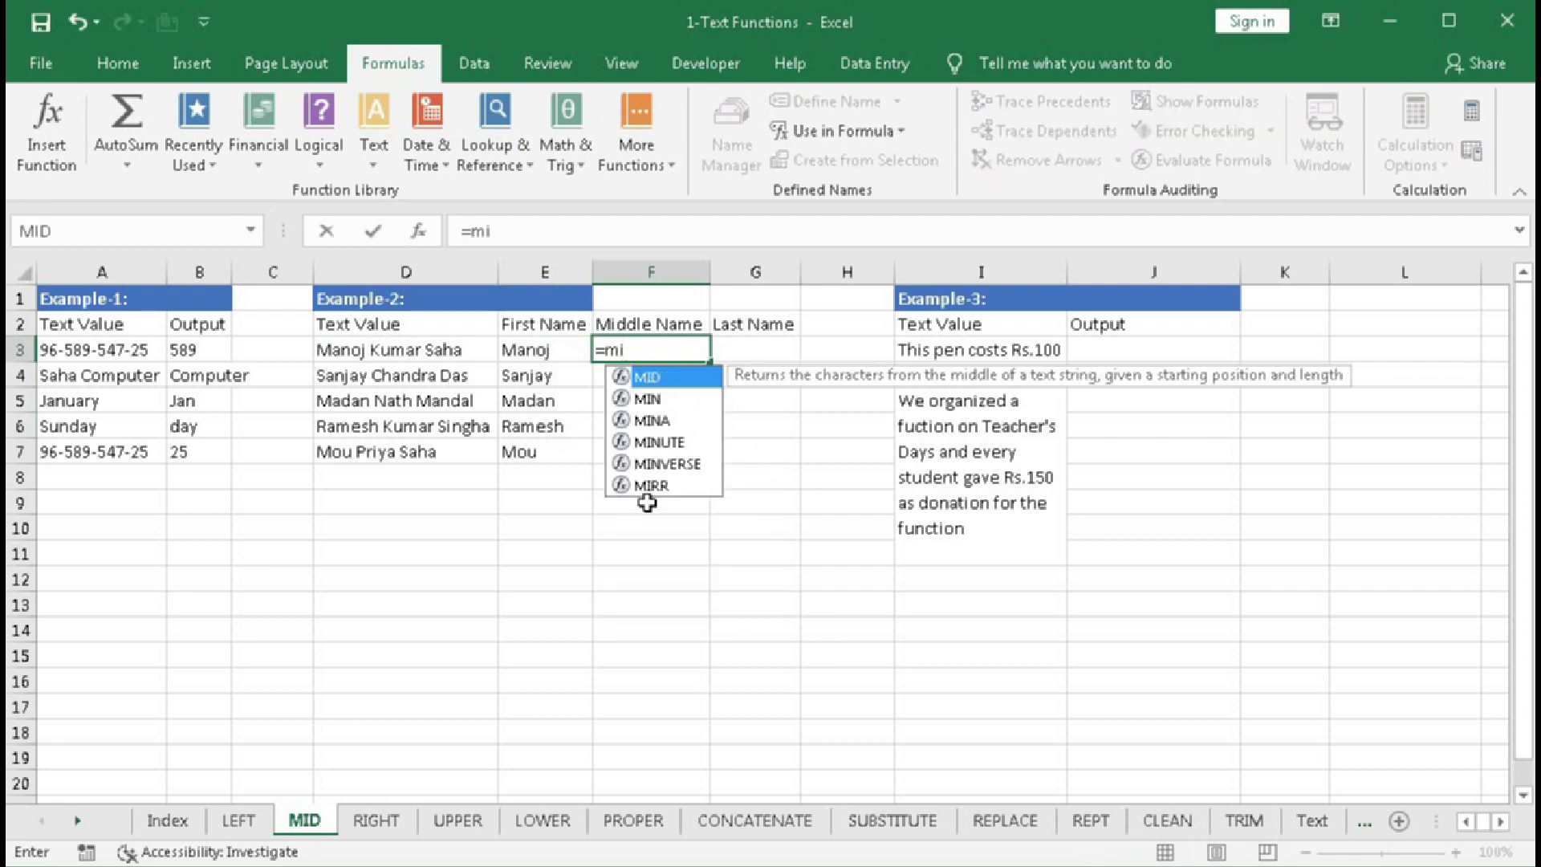
{"action": "key", "text": "Tab"}
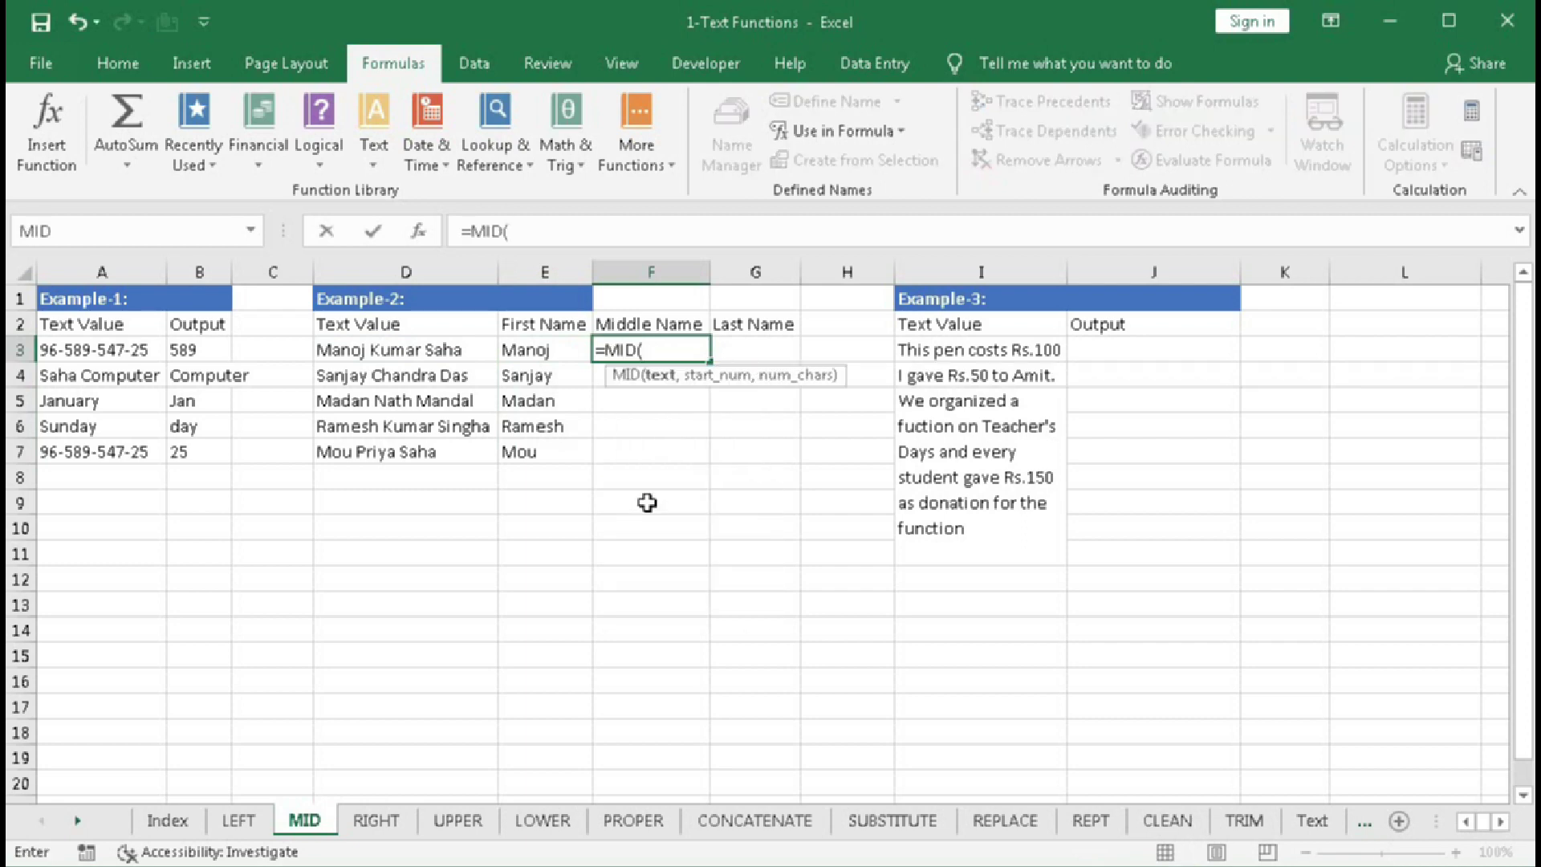
{"action": "left_click", "coordinate": [383, 350]}
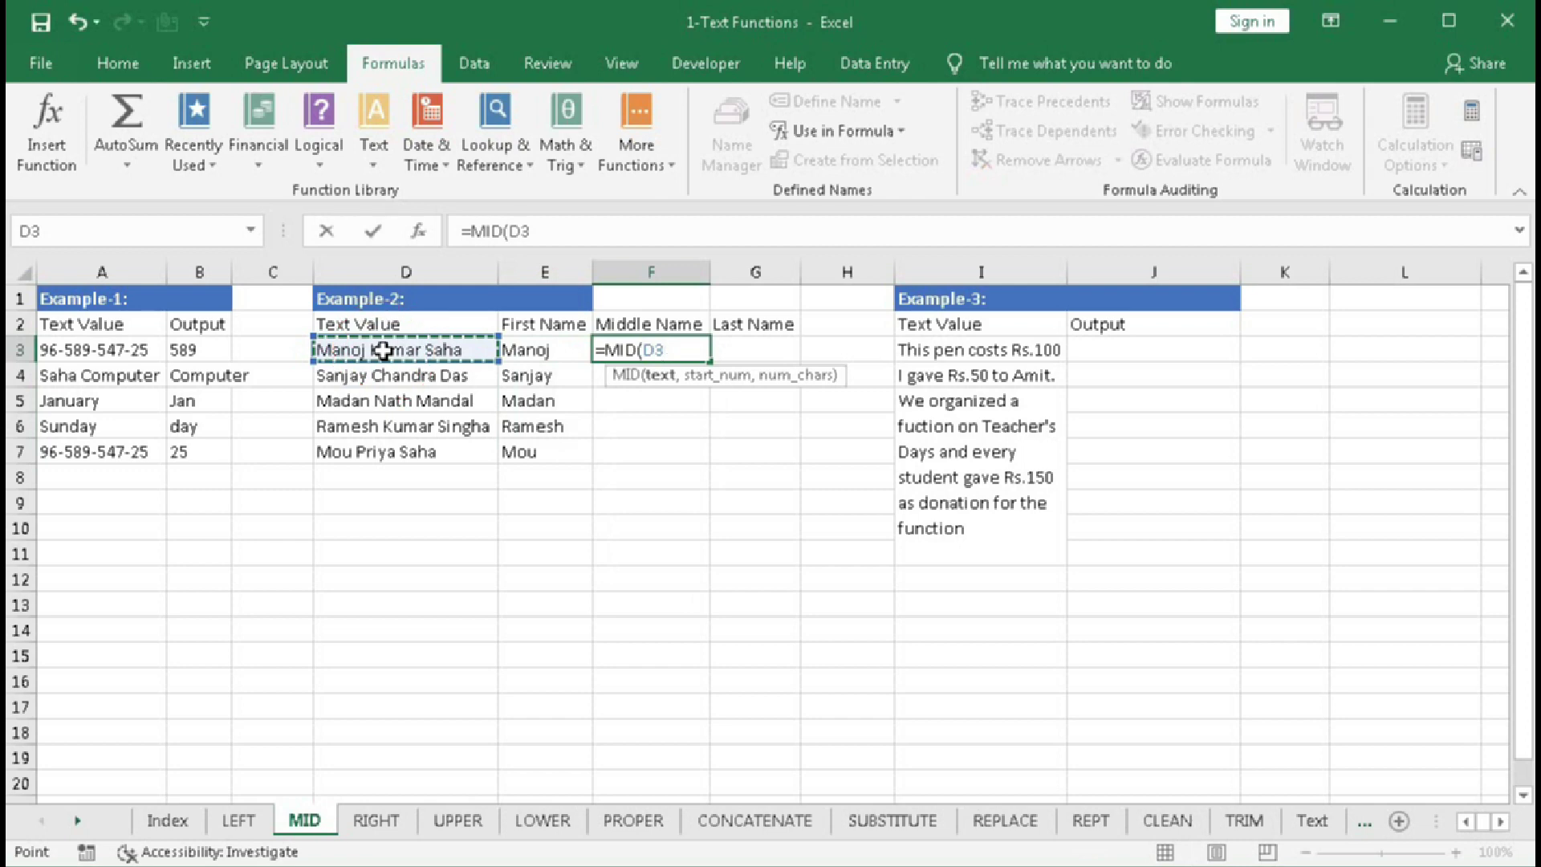
{"action": "type", "text": ","}
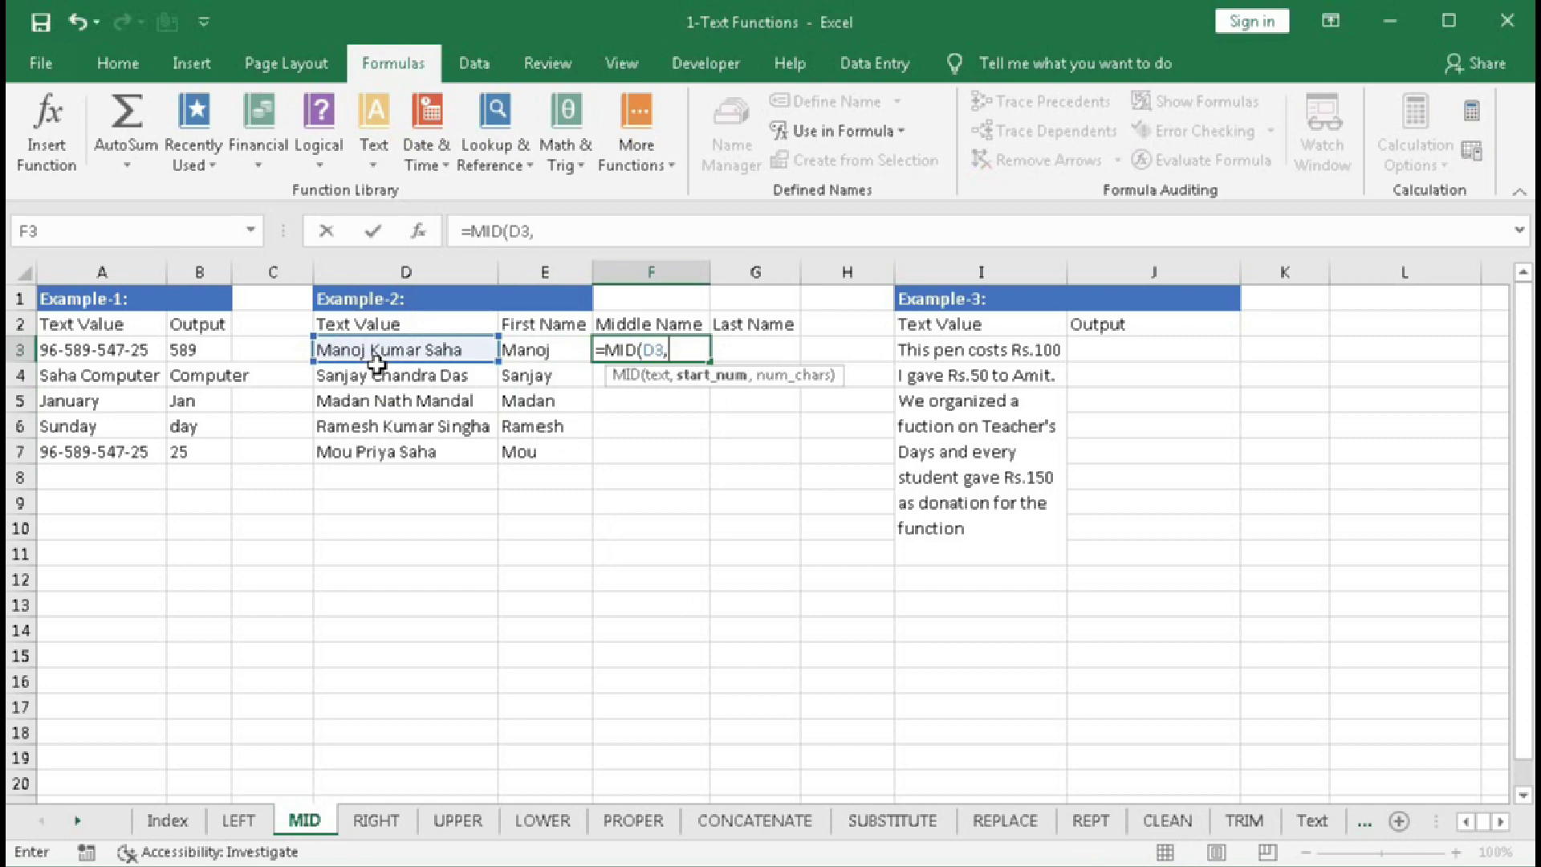
- Enter SEARCH(" ",D3)+1 as the start_num argument of the MID formula in F3
{"action": "type", "text": "SEARCH("}
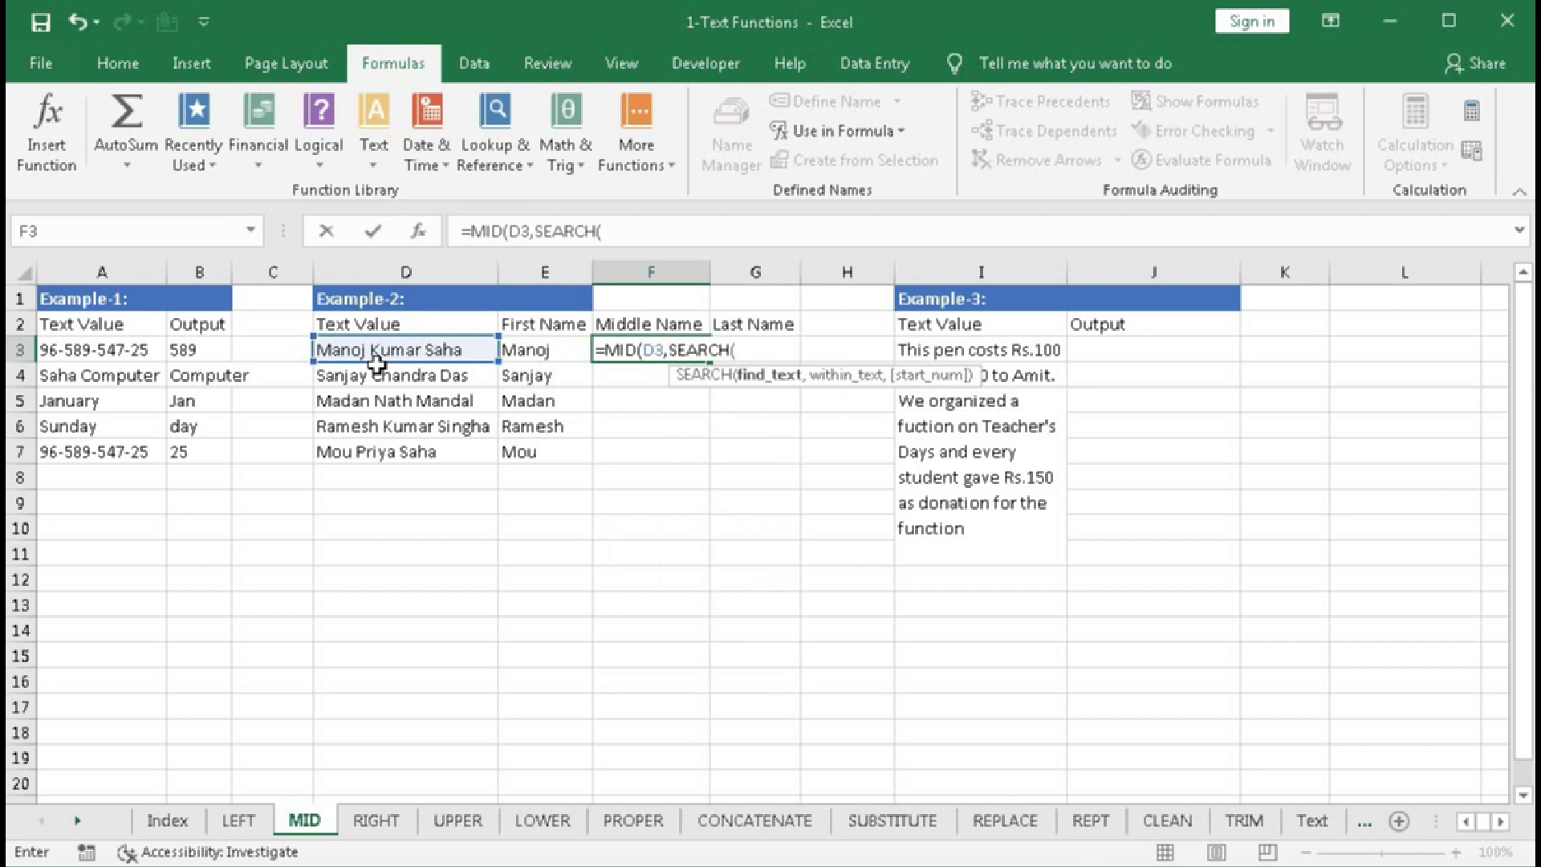
{"action": "type", "text": "\" \"m"}
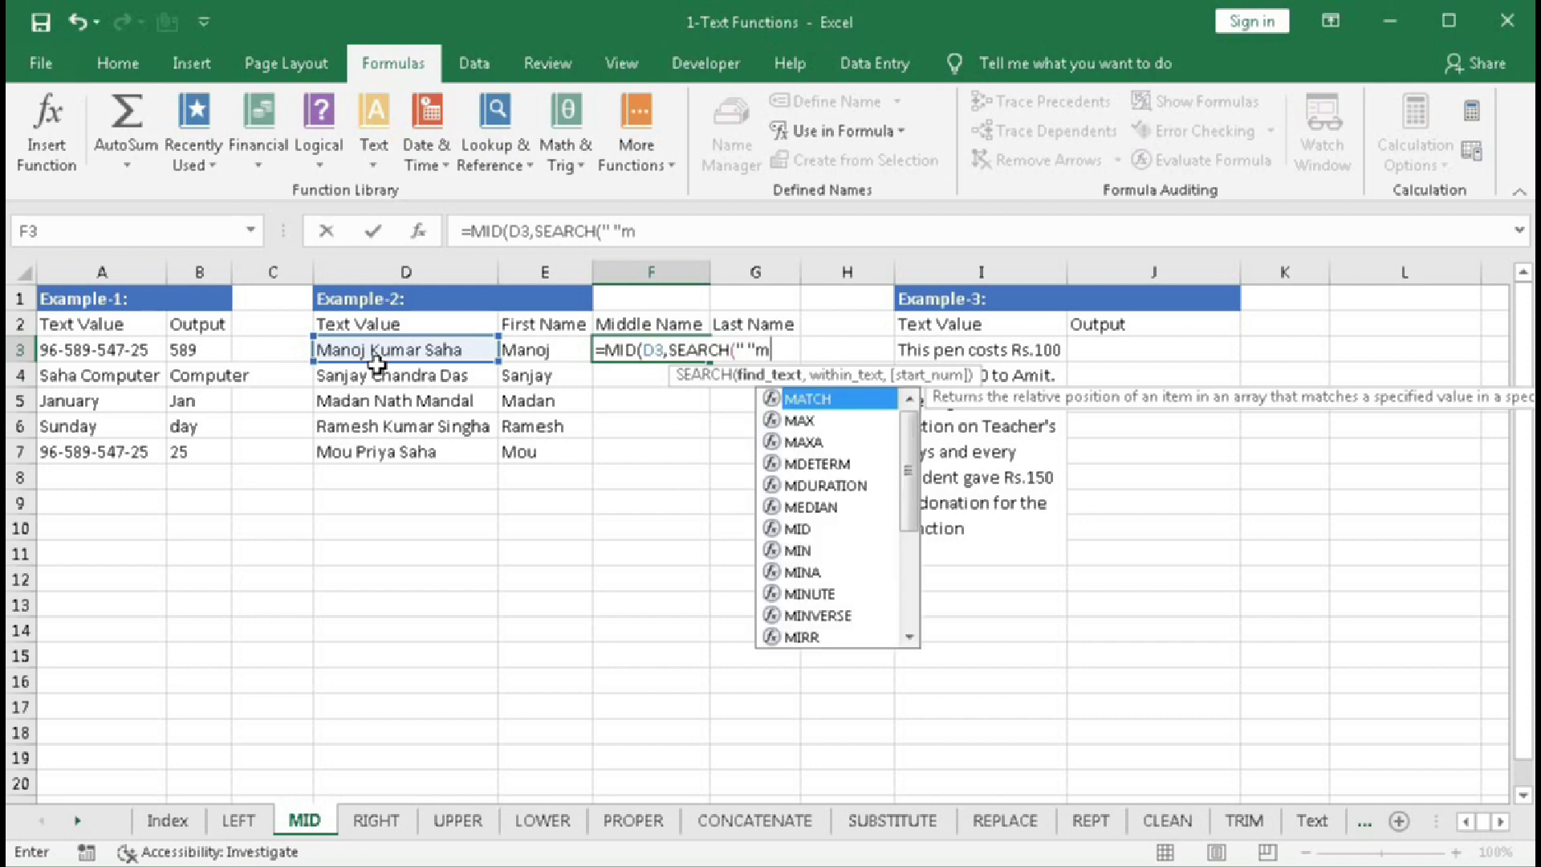
{"action": "key", "text": "BackSpace"}
{"action": "type", "text": ","}
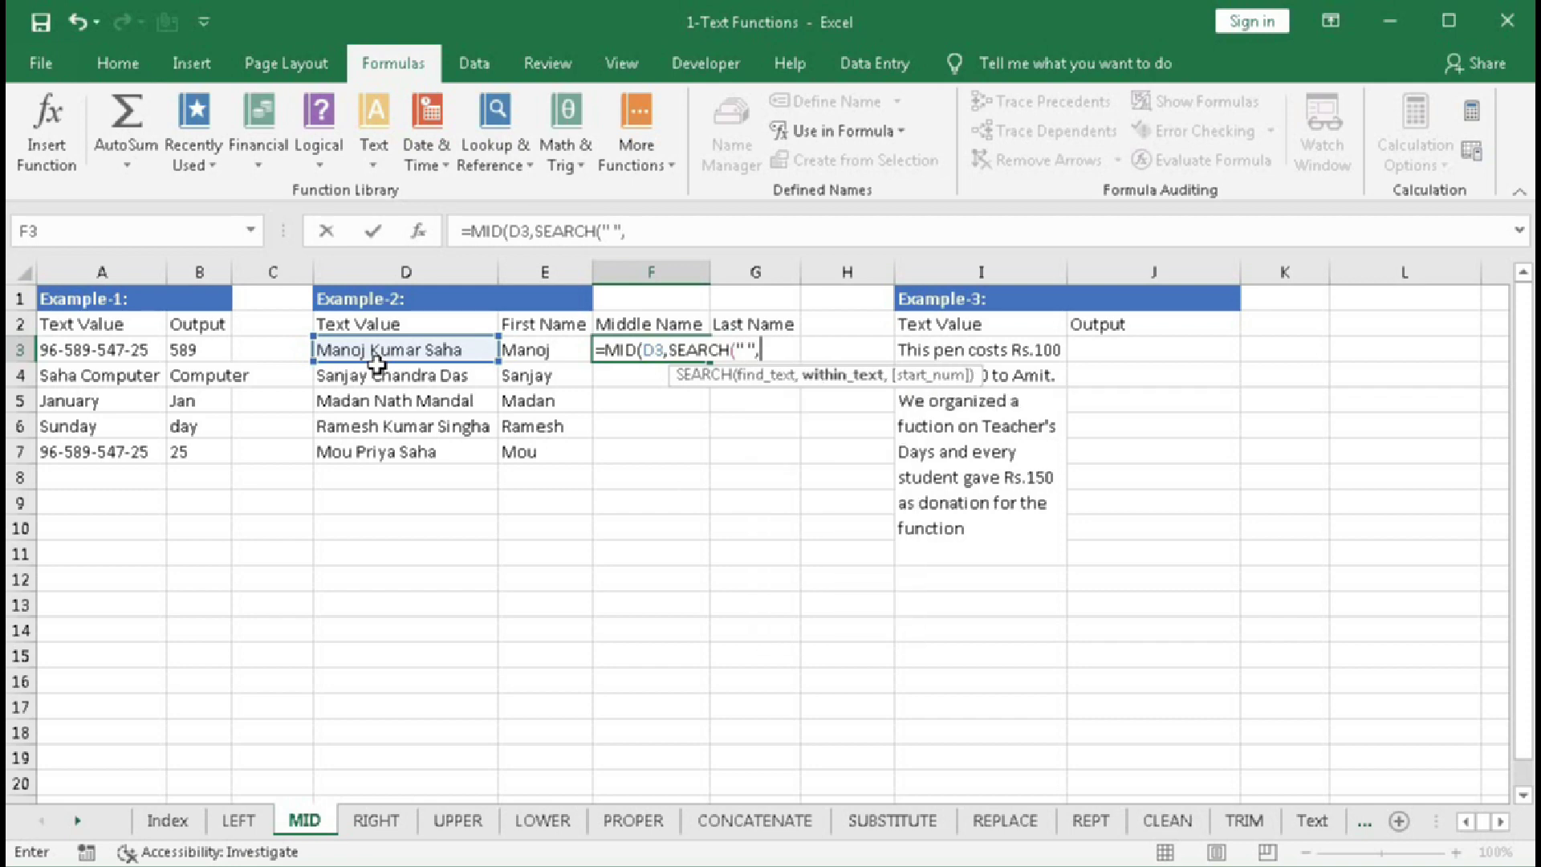
{"action": "left_click", "coordinate": [374, 355]}
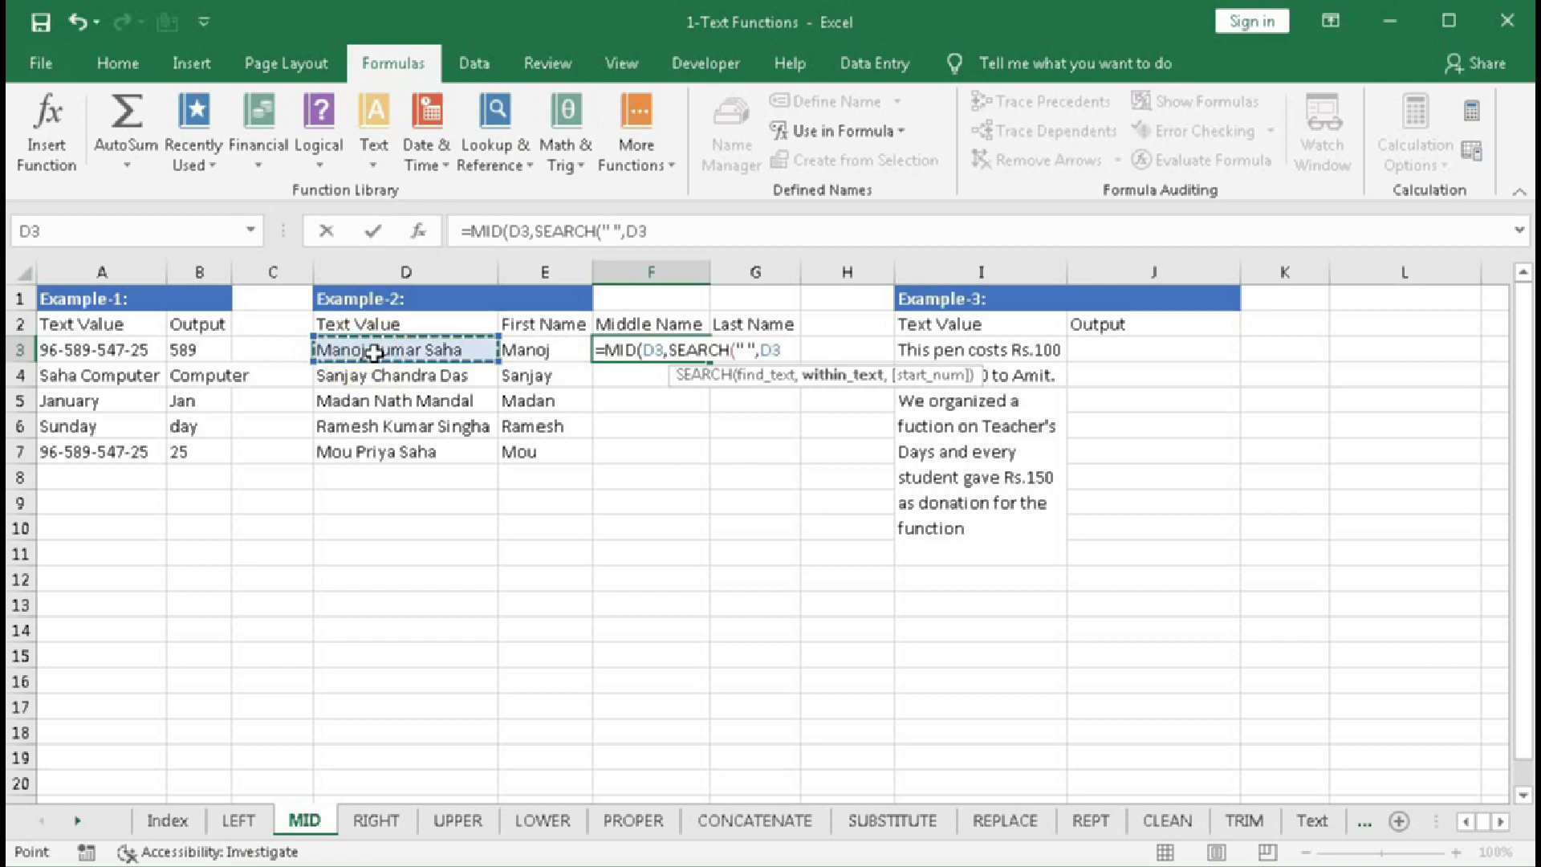
{"action": "type", "text": ","}
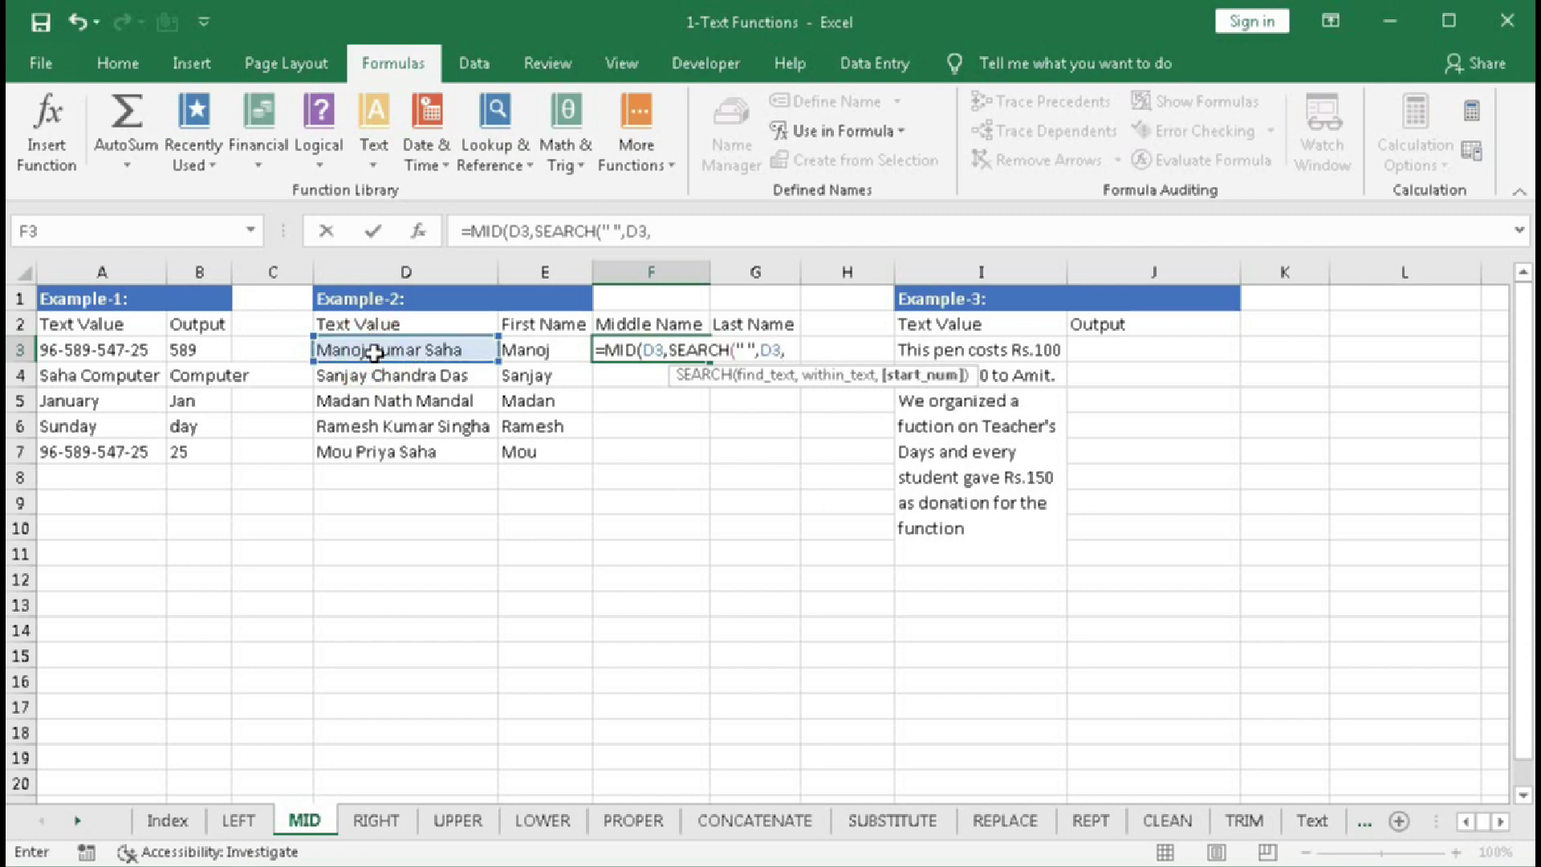
{"action": "key", "text": "BackSpace"}
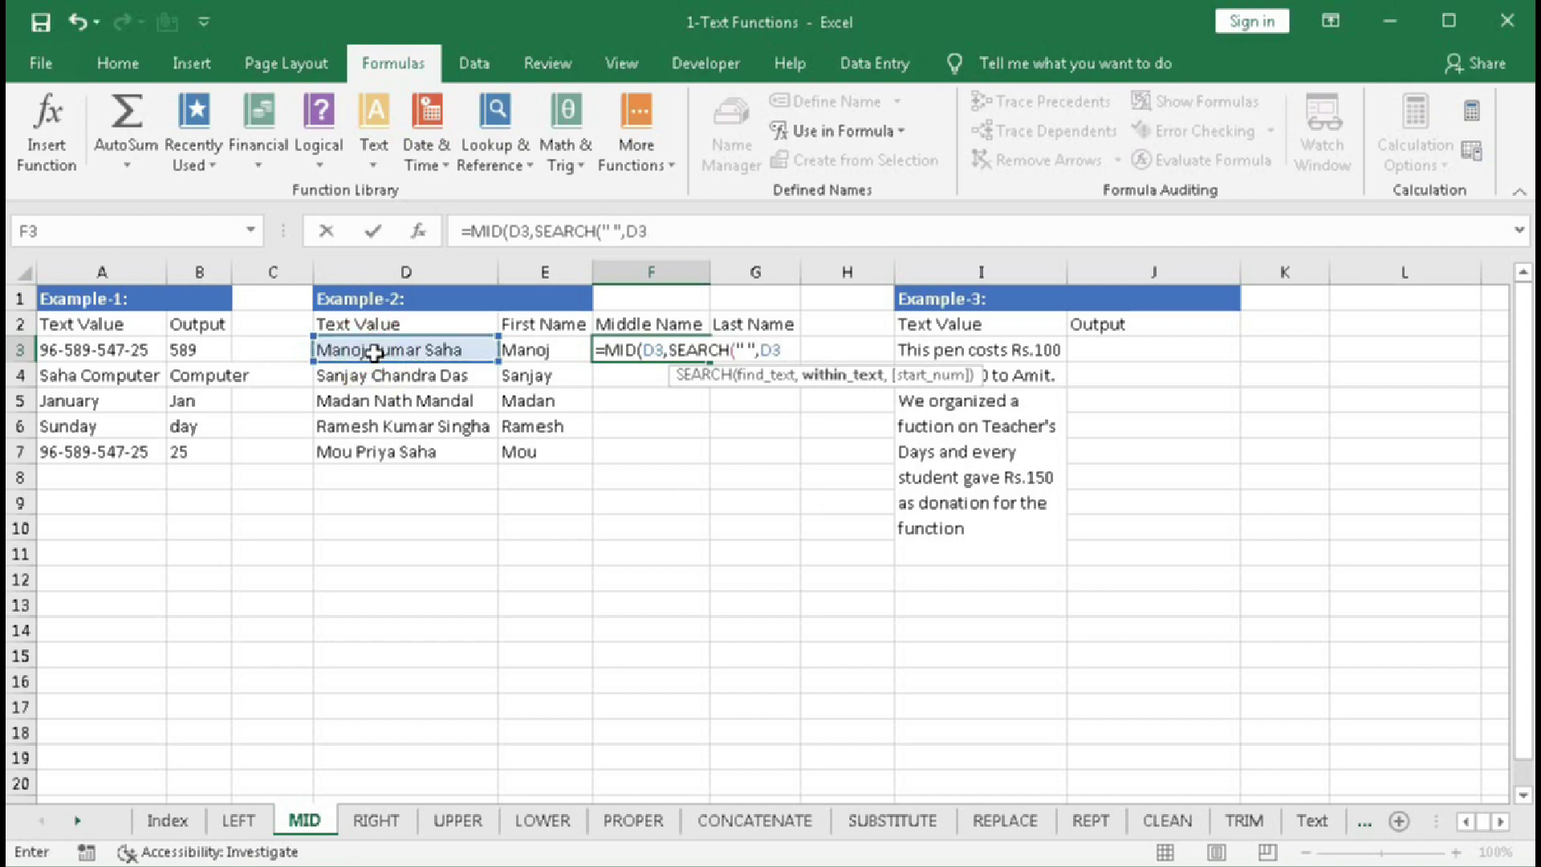
{"action": "type", "text": ")"}
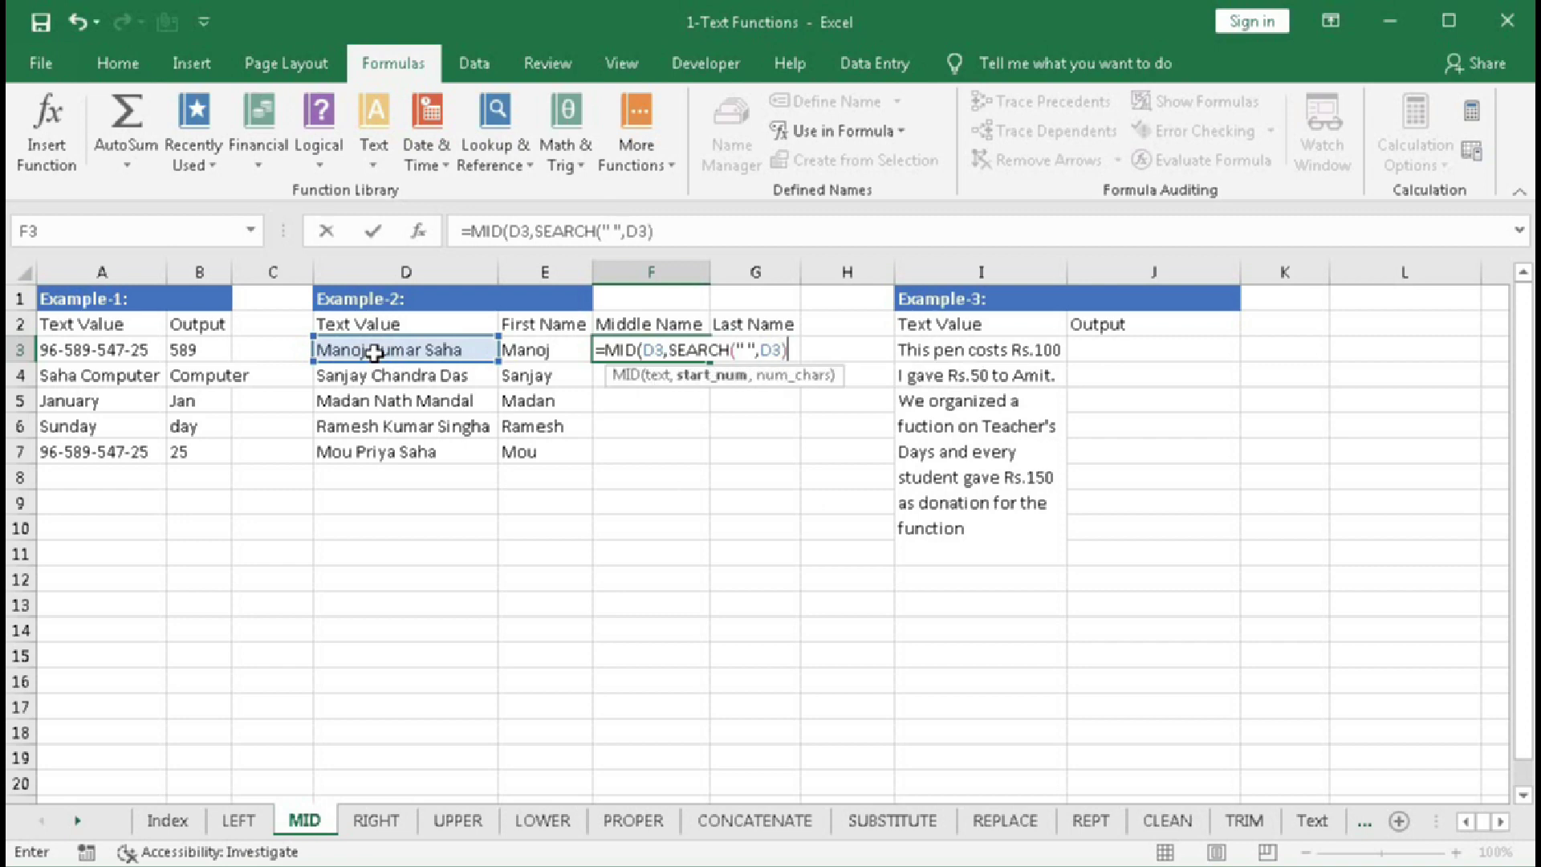
{"action": "type", "text": "+1"}
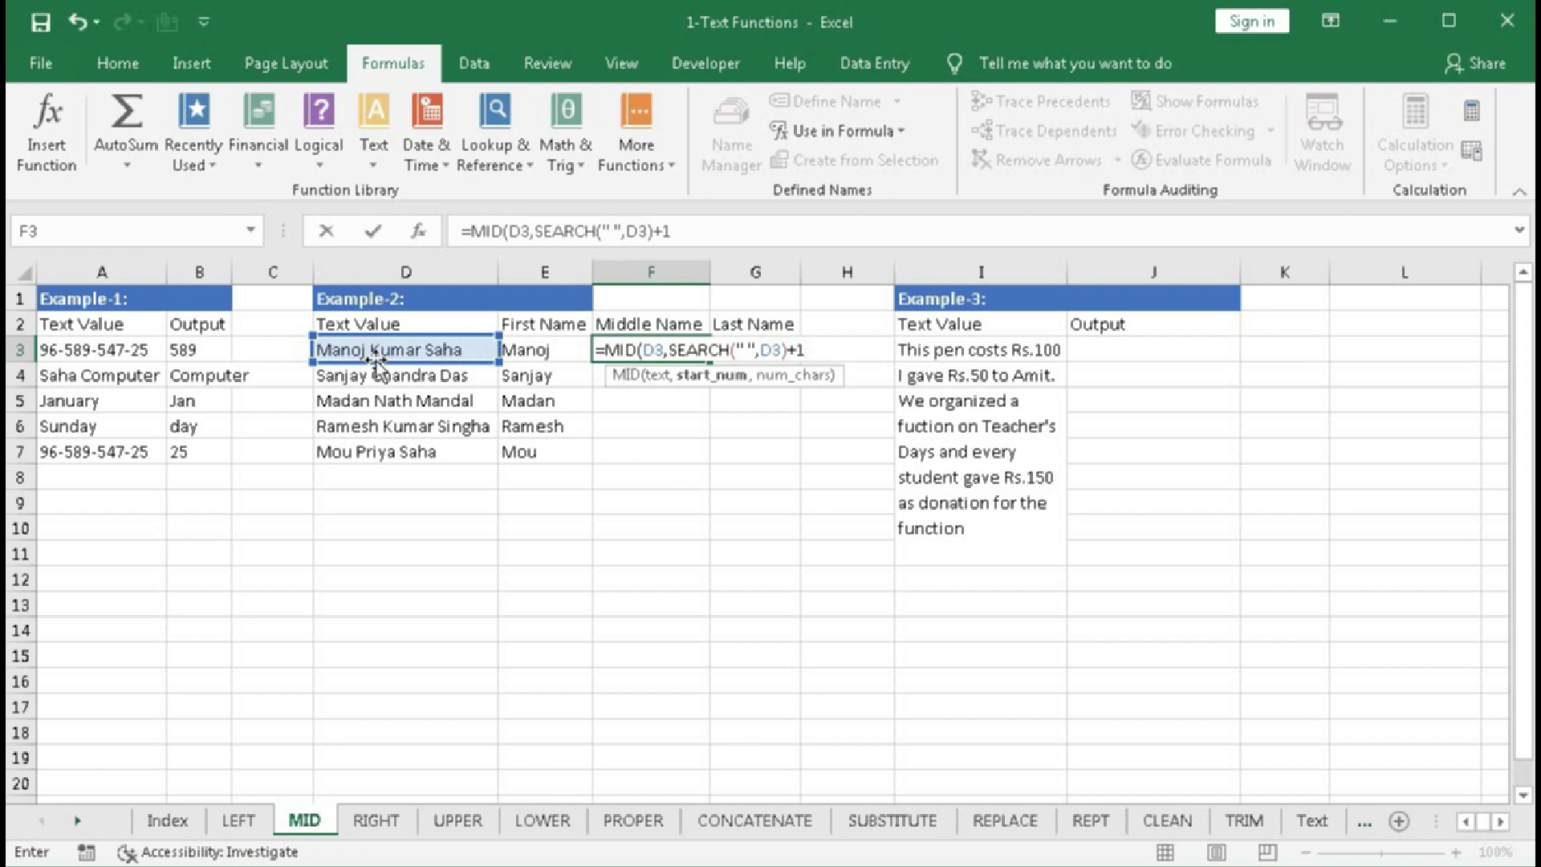
- Evaluate the start_num expression of the MID formula in F3 in place, and restore the expression
{"action": "left_click", "coordinate": [715, 377]}
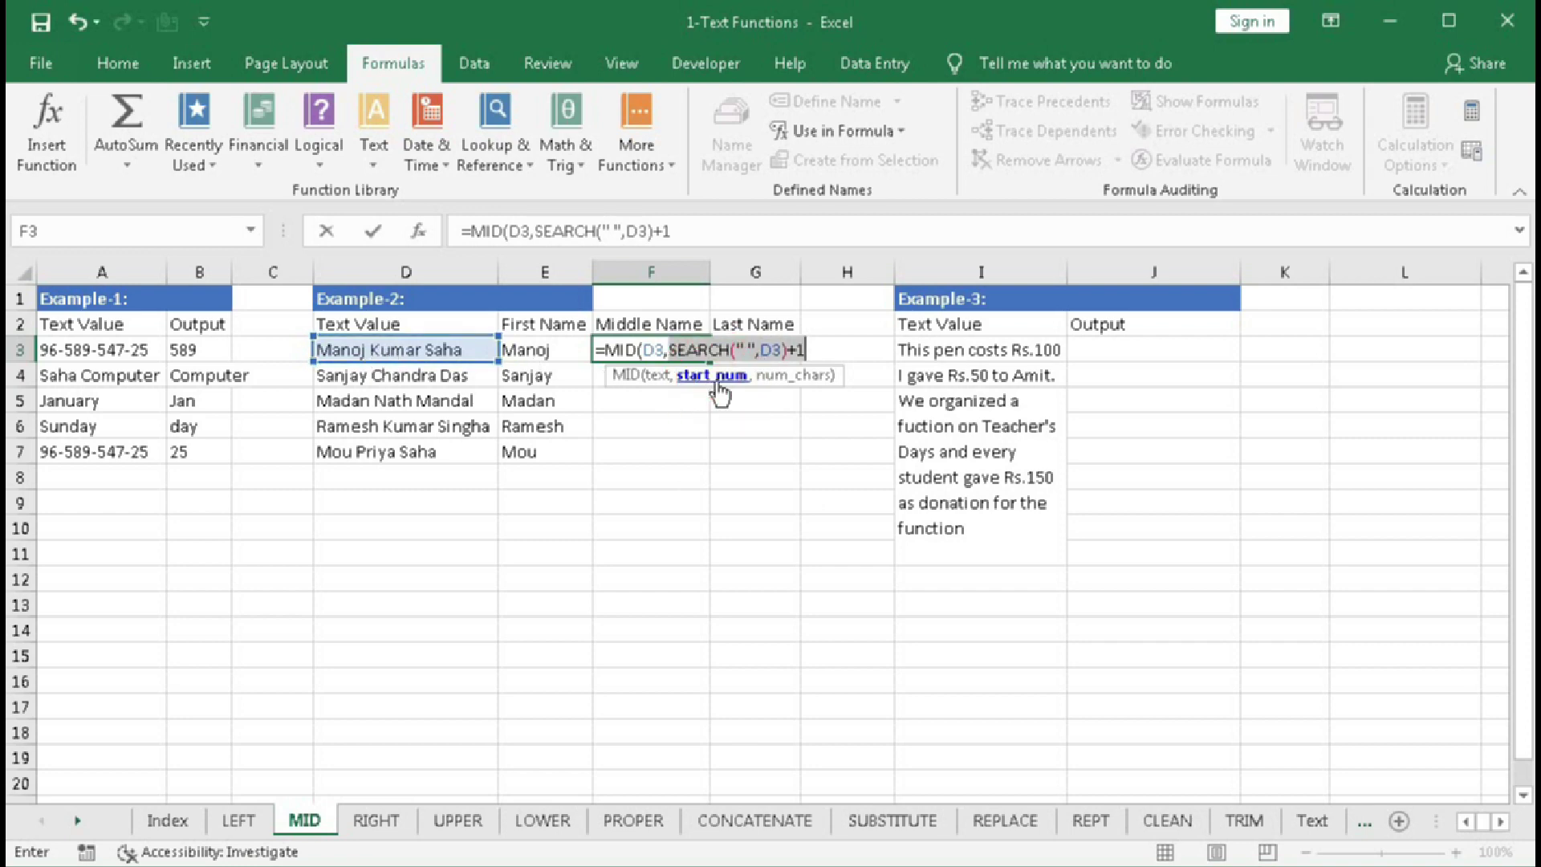
{"action": "type", "text": "7"}
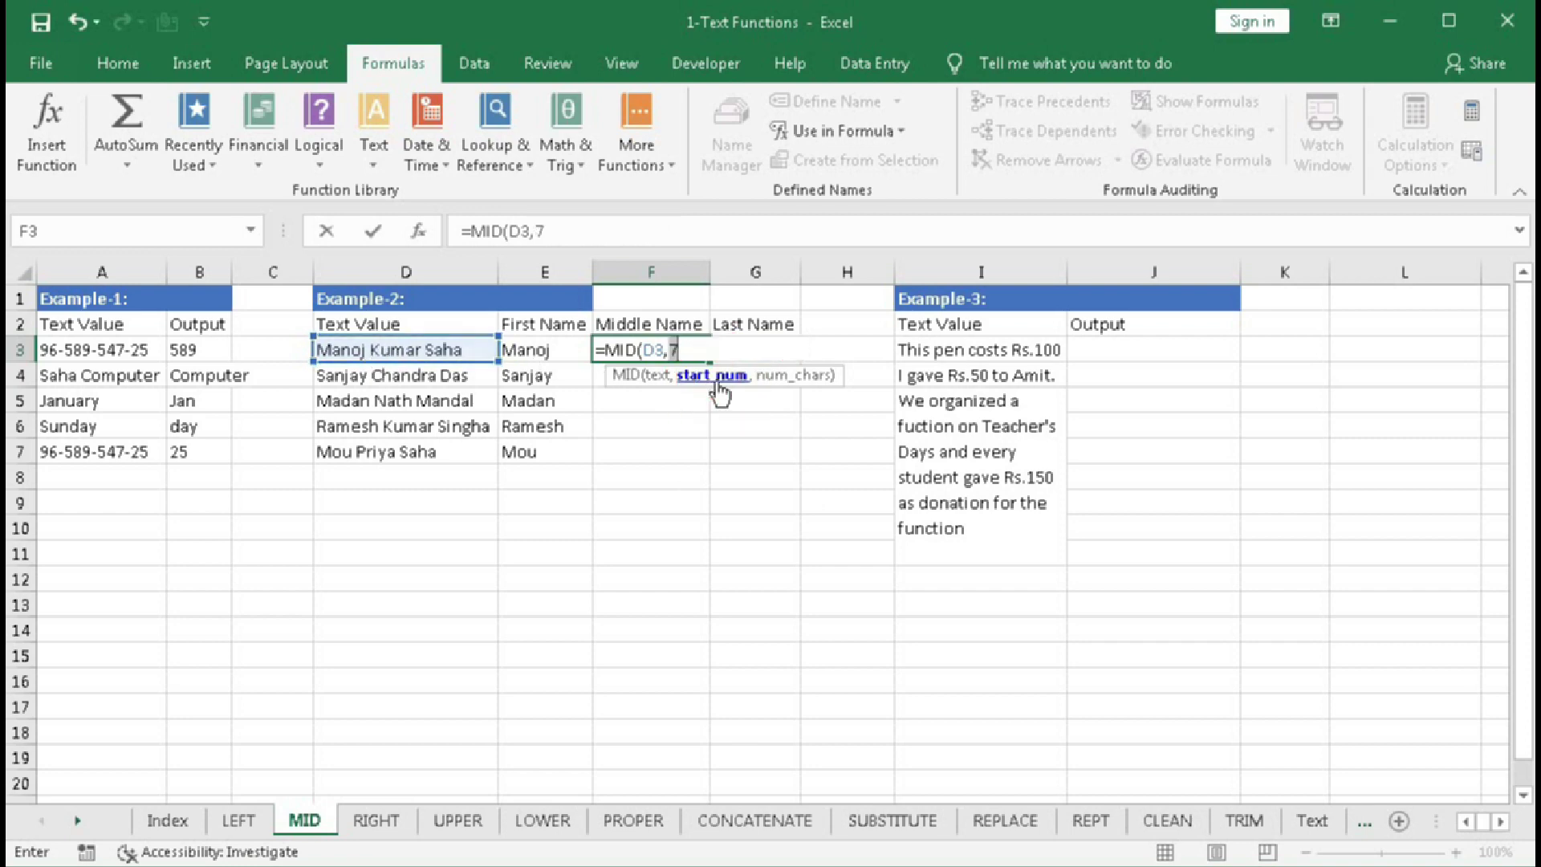
{"action": "key", "text": "ctrl+z"}
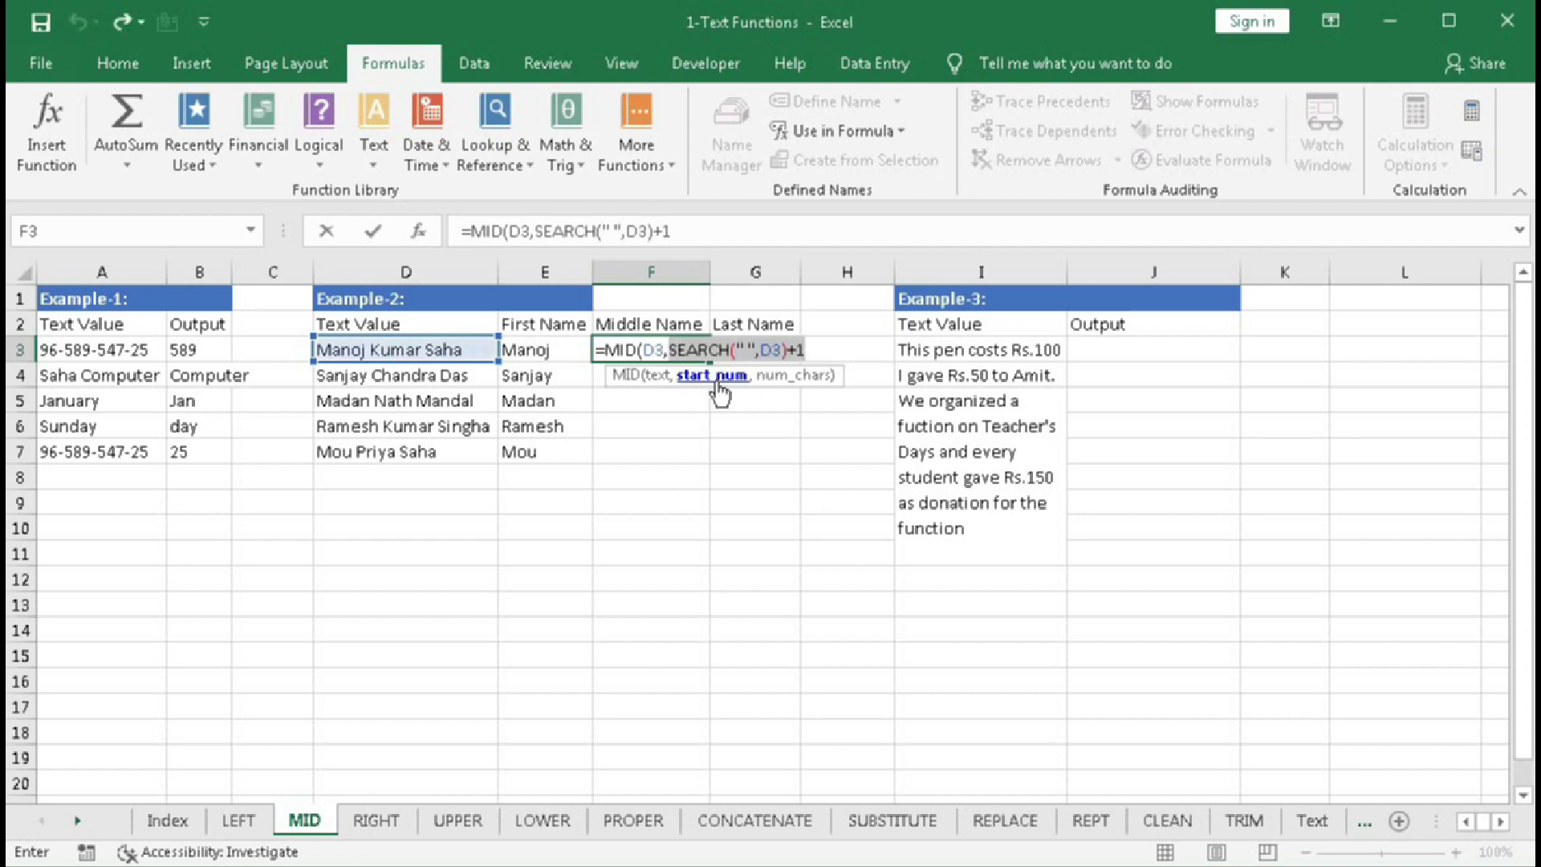
- Begin the num_chars argument of the MID formula in F3 with SEARCH(" ",D3, ready for its start_num argument
{"action": "left_click", "coordinate": [811, 350]}
{"action": "type", "text": ","}
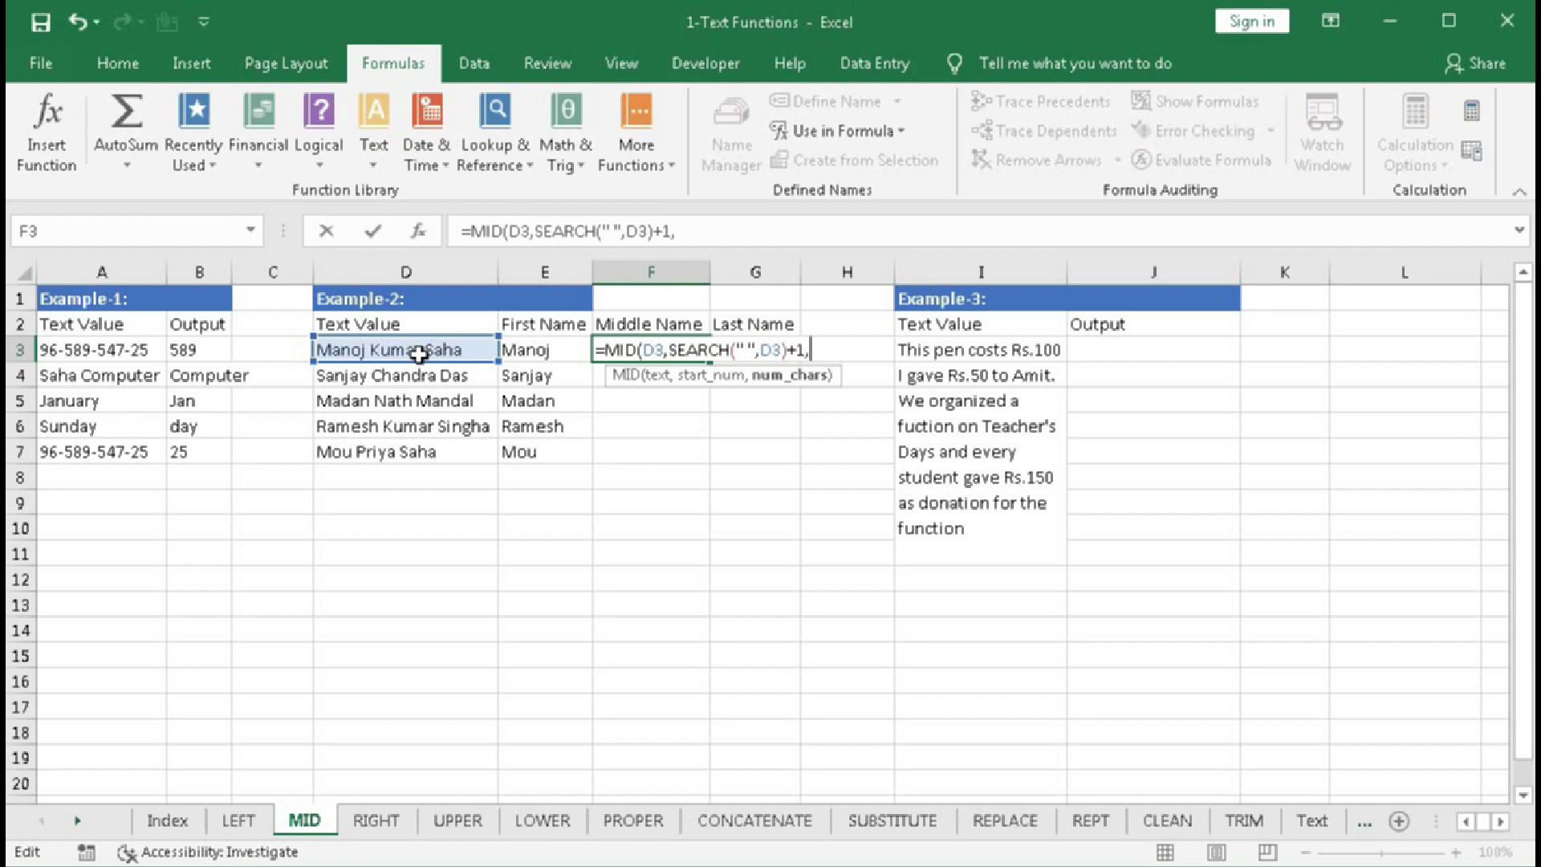
{"action": "type", "text": "SEARCH("}
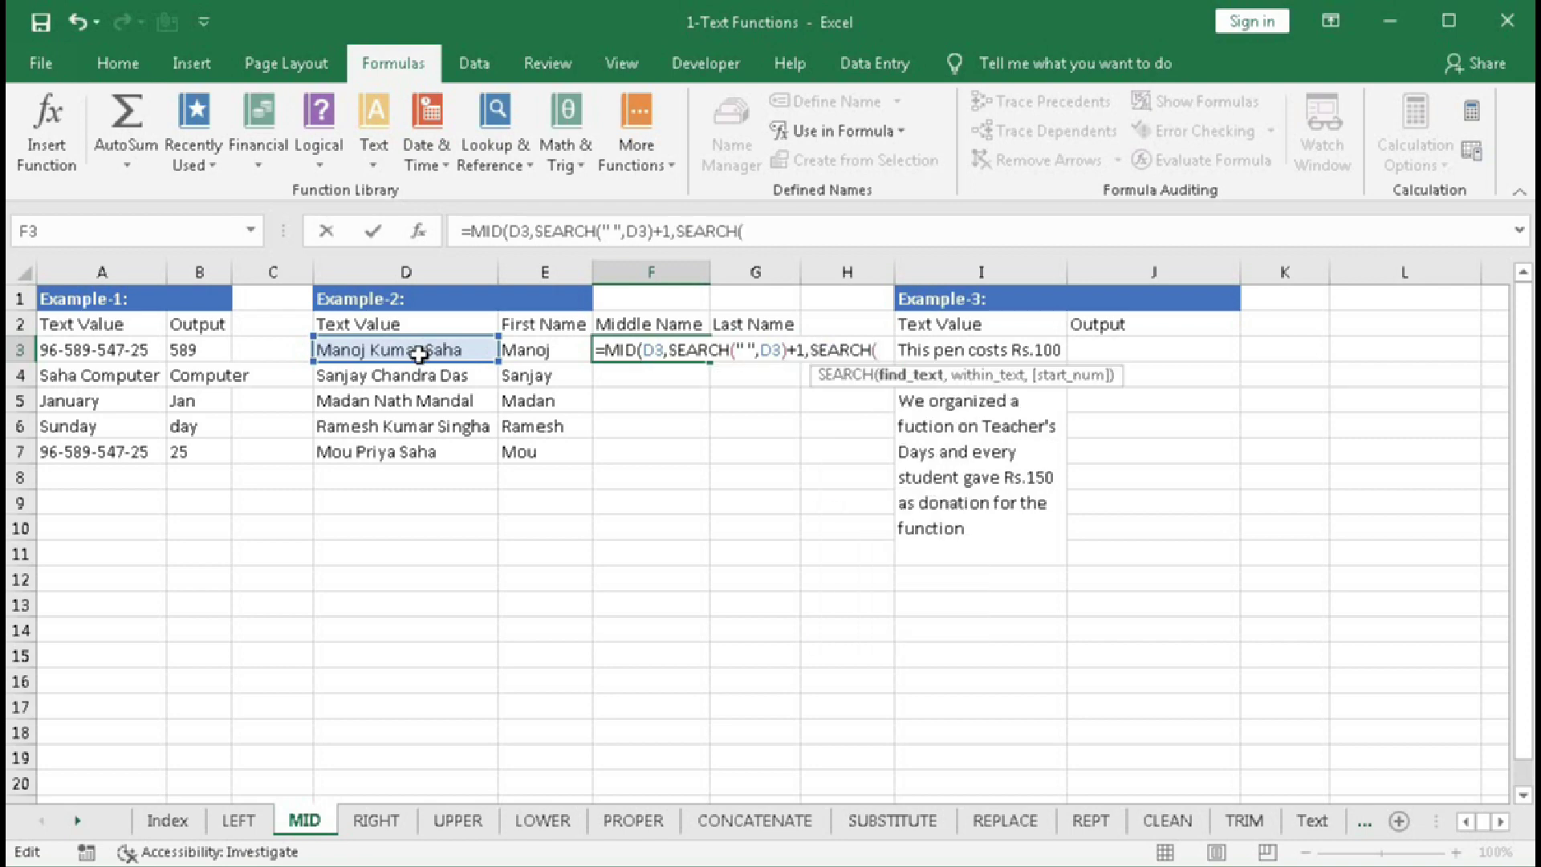
{"action": "type", "text": "\" \""}
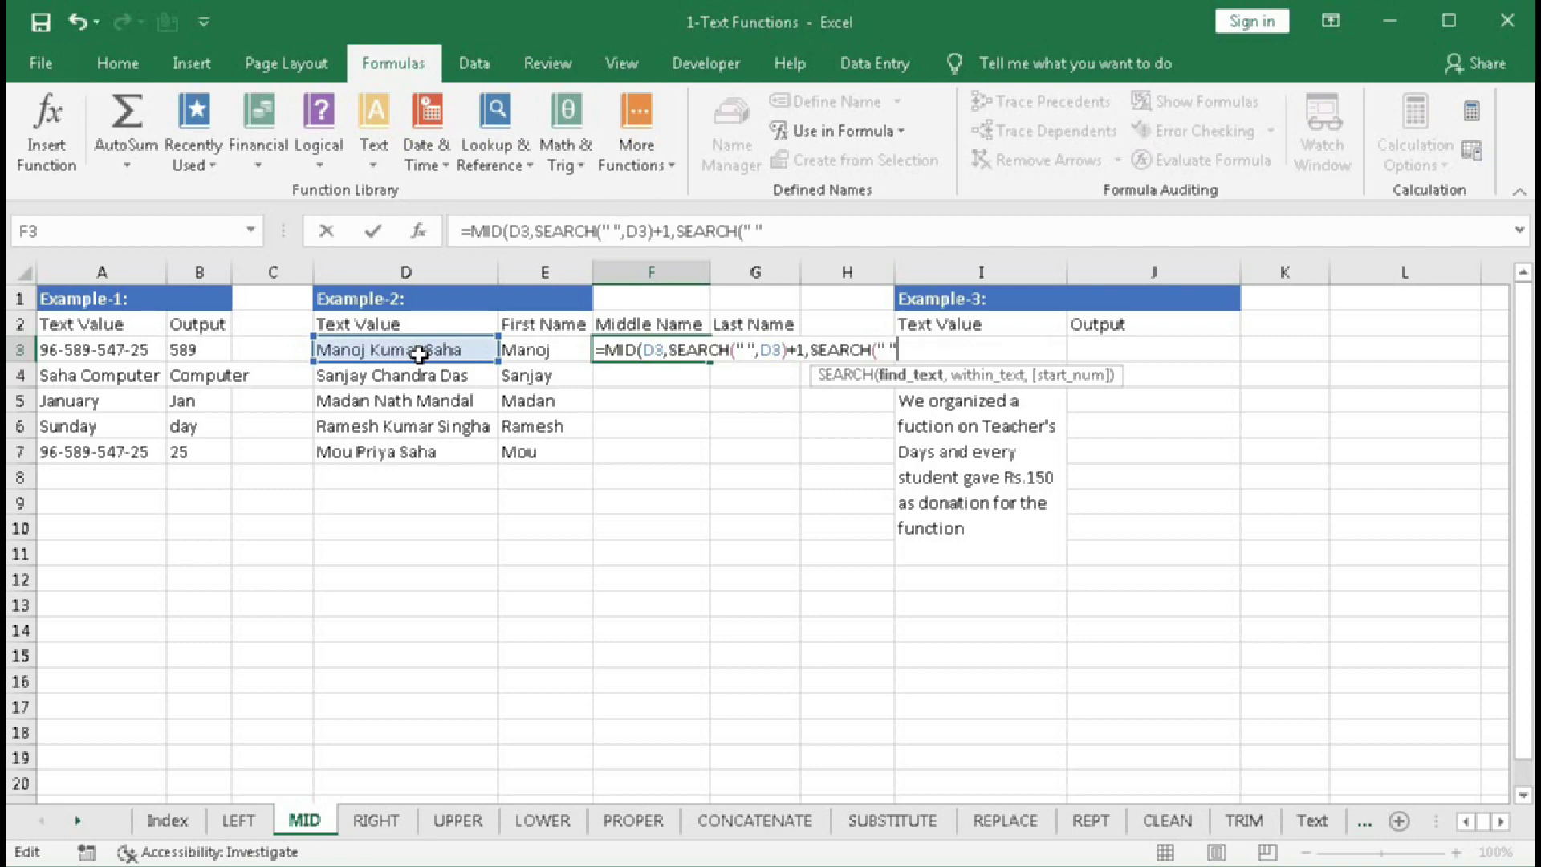
{"action": "type", "text": ","}
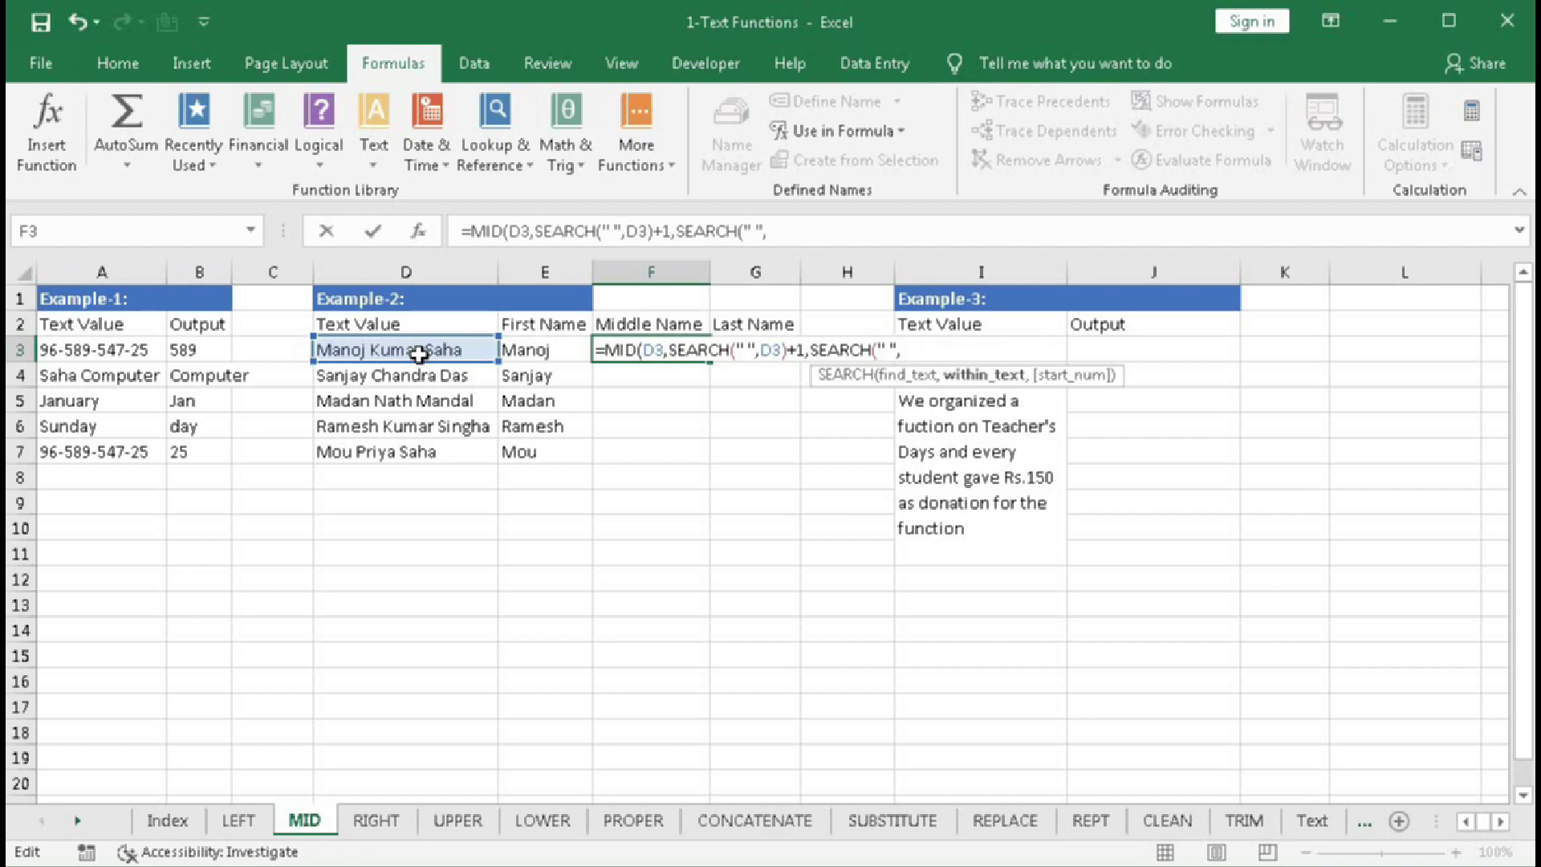
{"action": "left_click", "coordinate": [419, 354]}
{"action": "type", "text": ","}
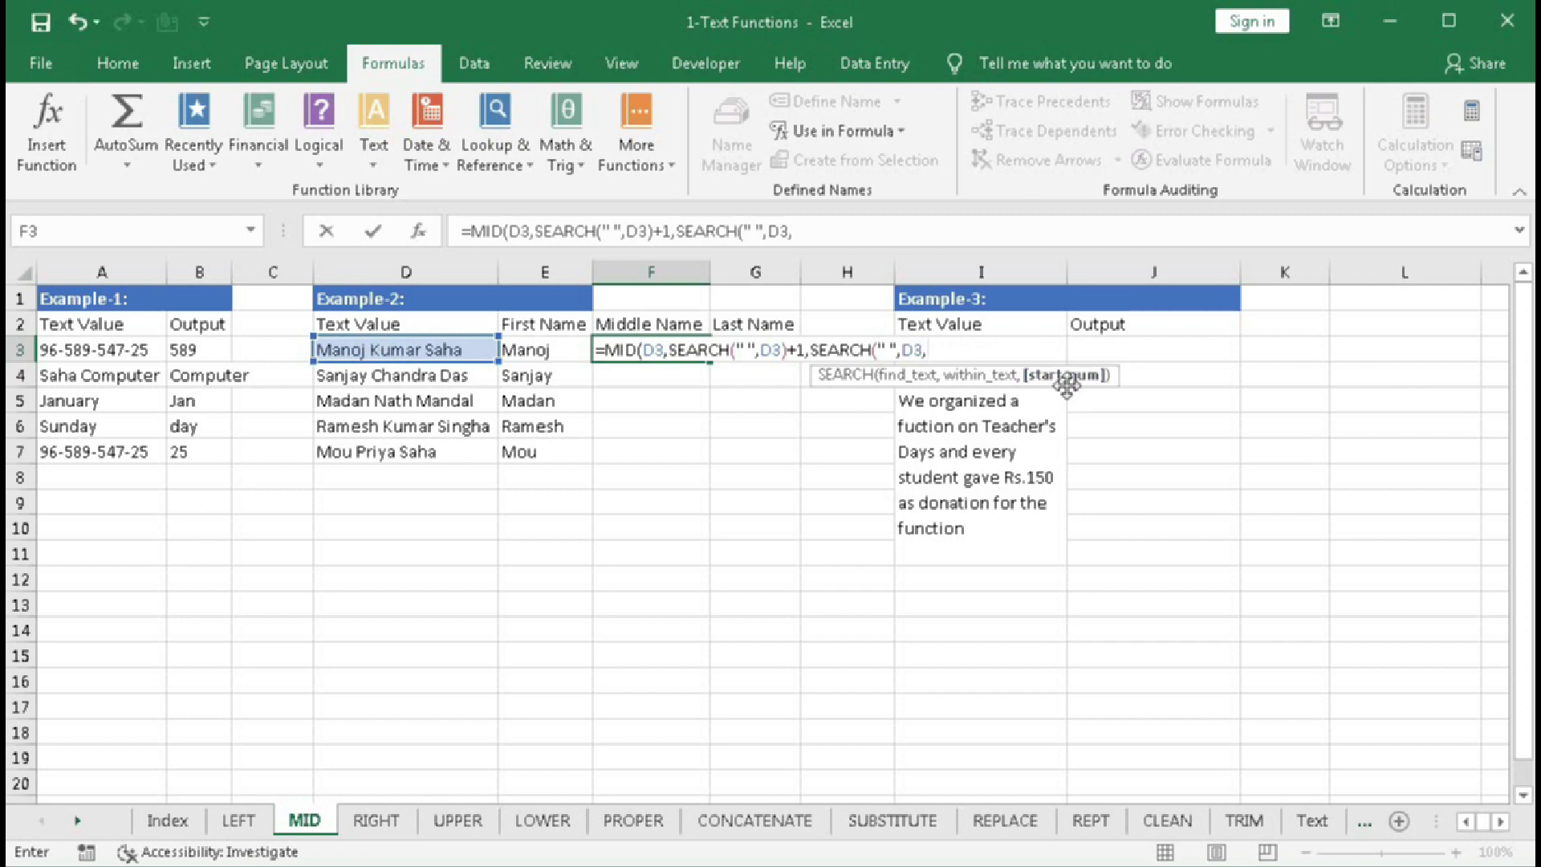
- Enter a nested SEARCH(" ",D3)+1 as the start_num argument of the second SEARCH function in F3
{"action": "type", "text": "se"}
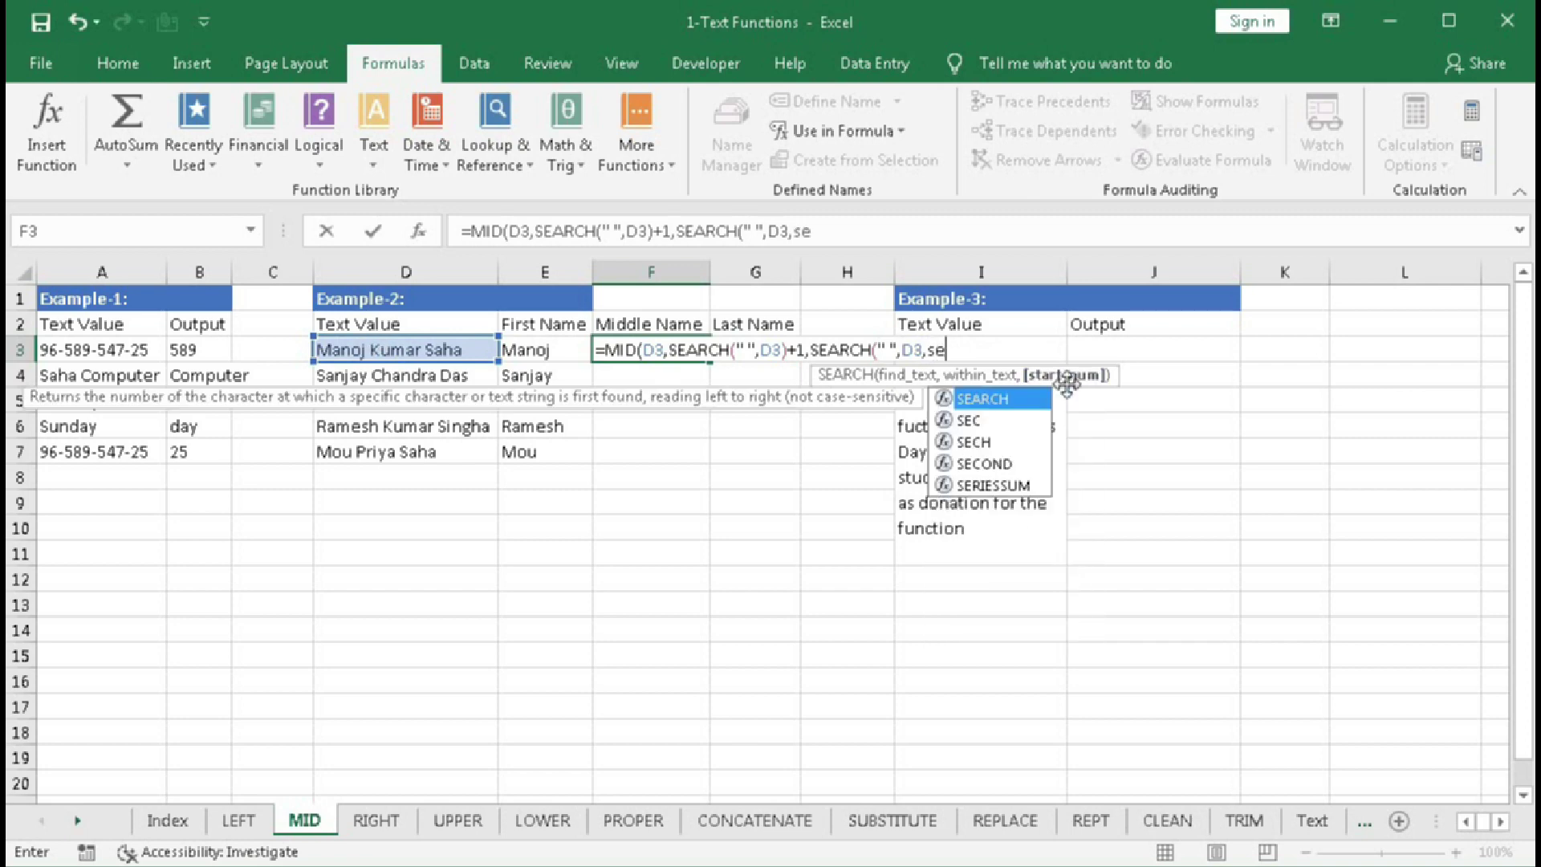
{"action": "key", "text": "Tab"}
{"action": "type", "text": "\" \""}
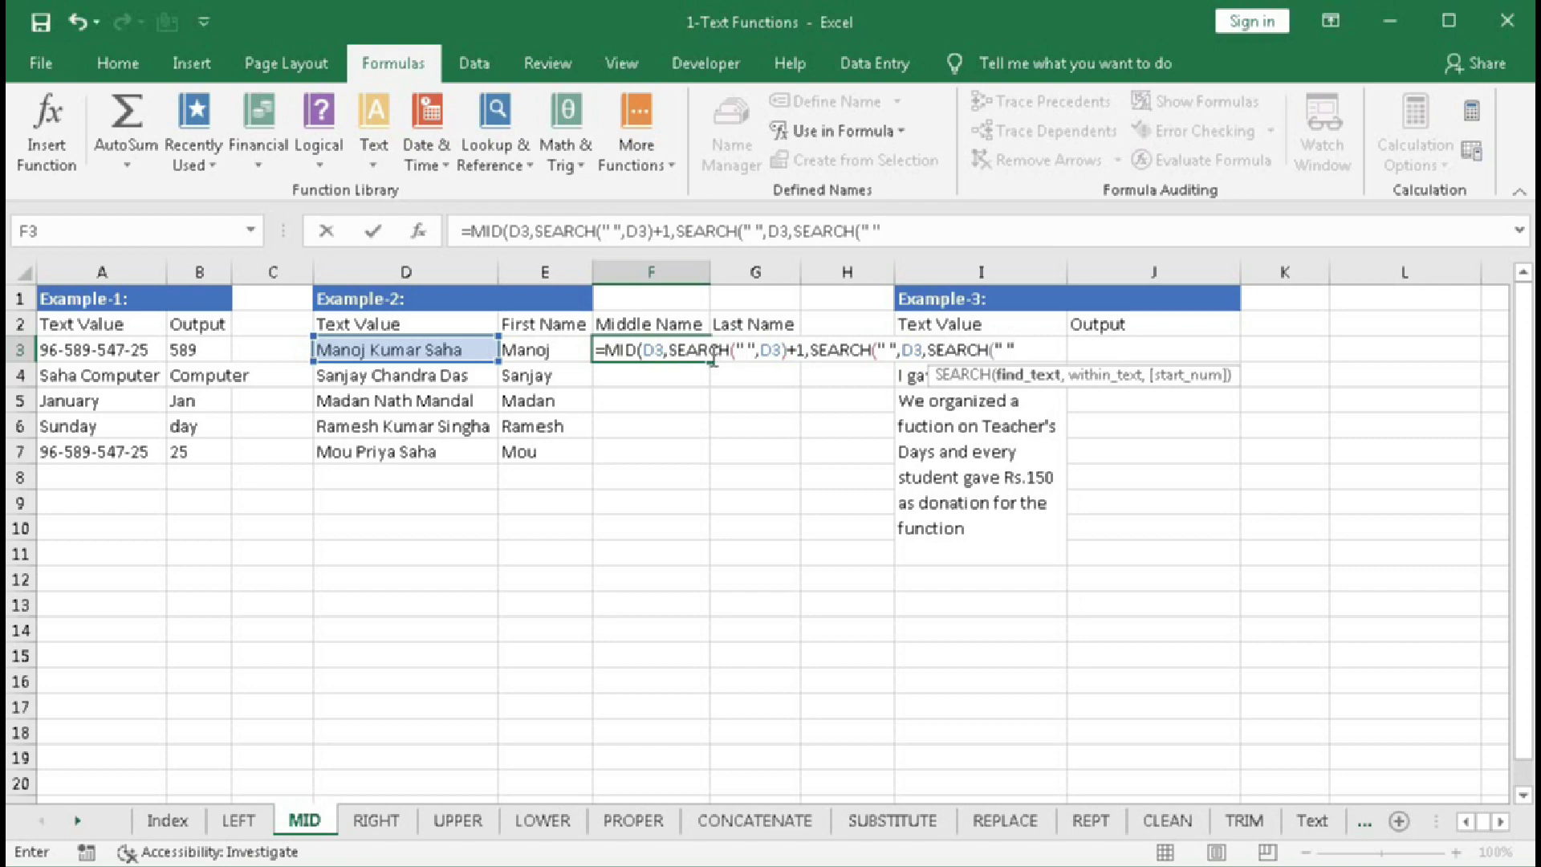
{"action": "type", "text": ","}
{"action": "left_click", "coordinate": [468, 347]}
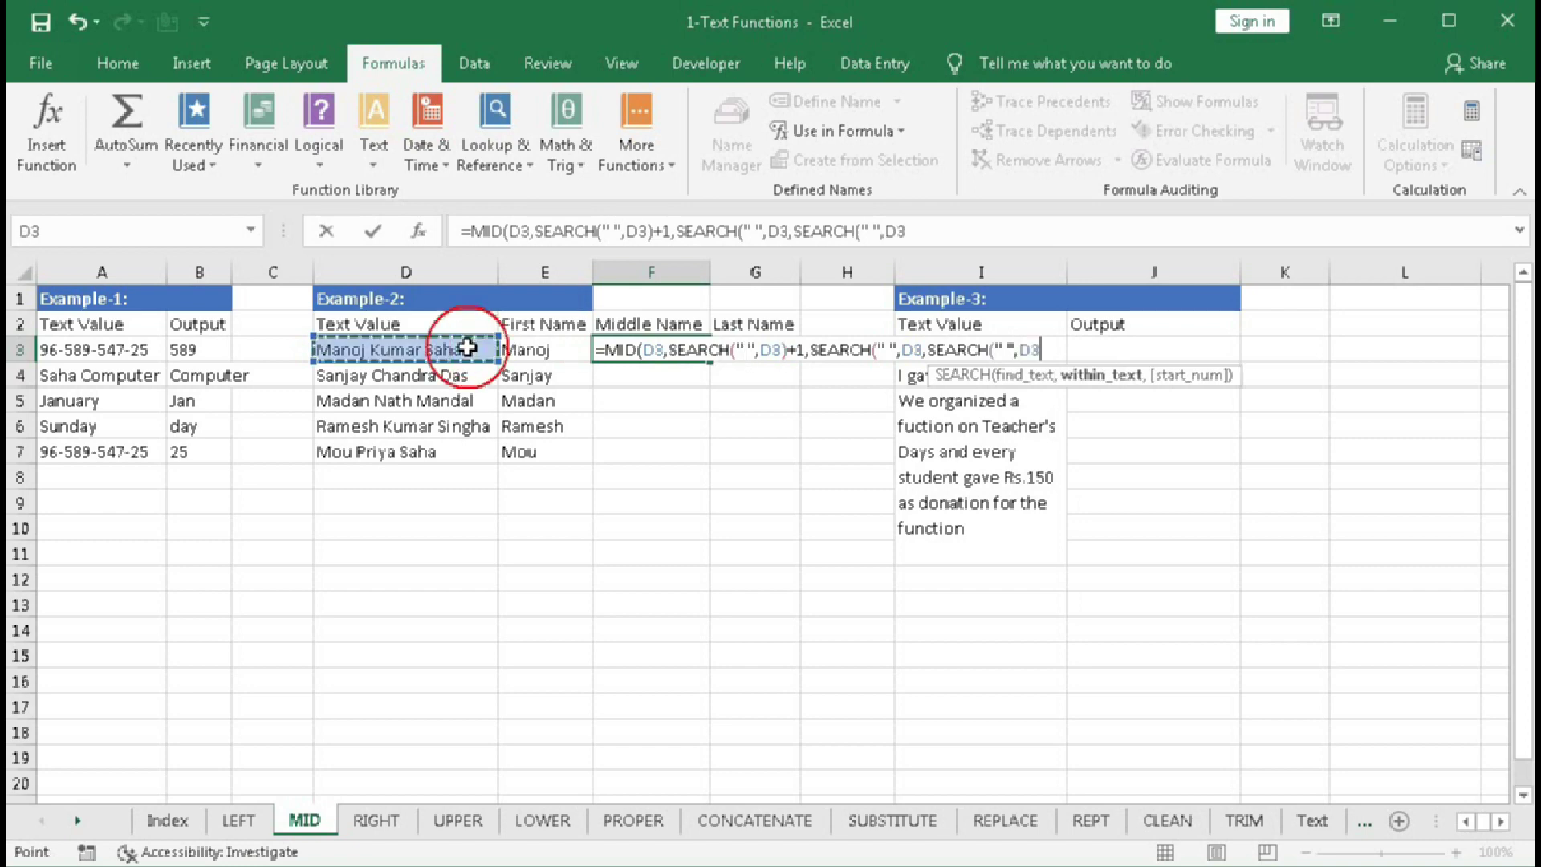
{"action": "type", "text": ")+1"}
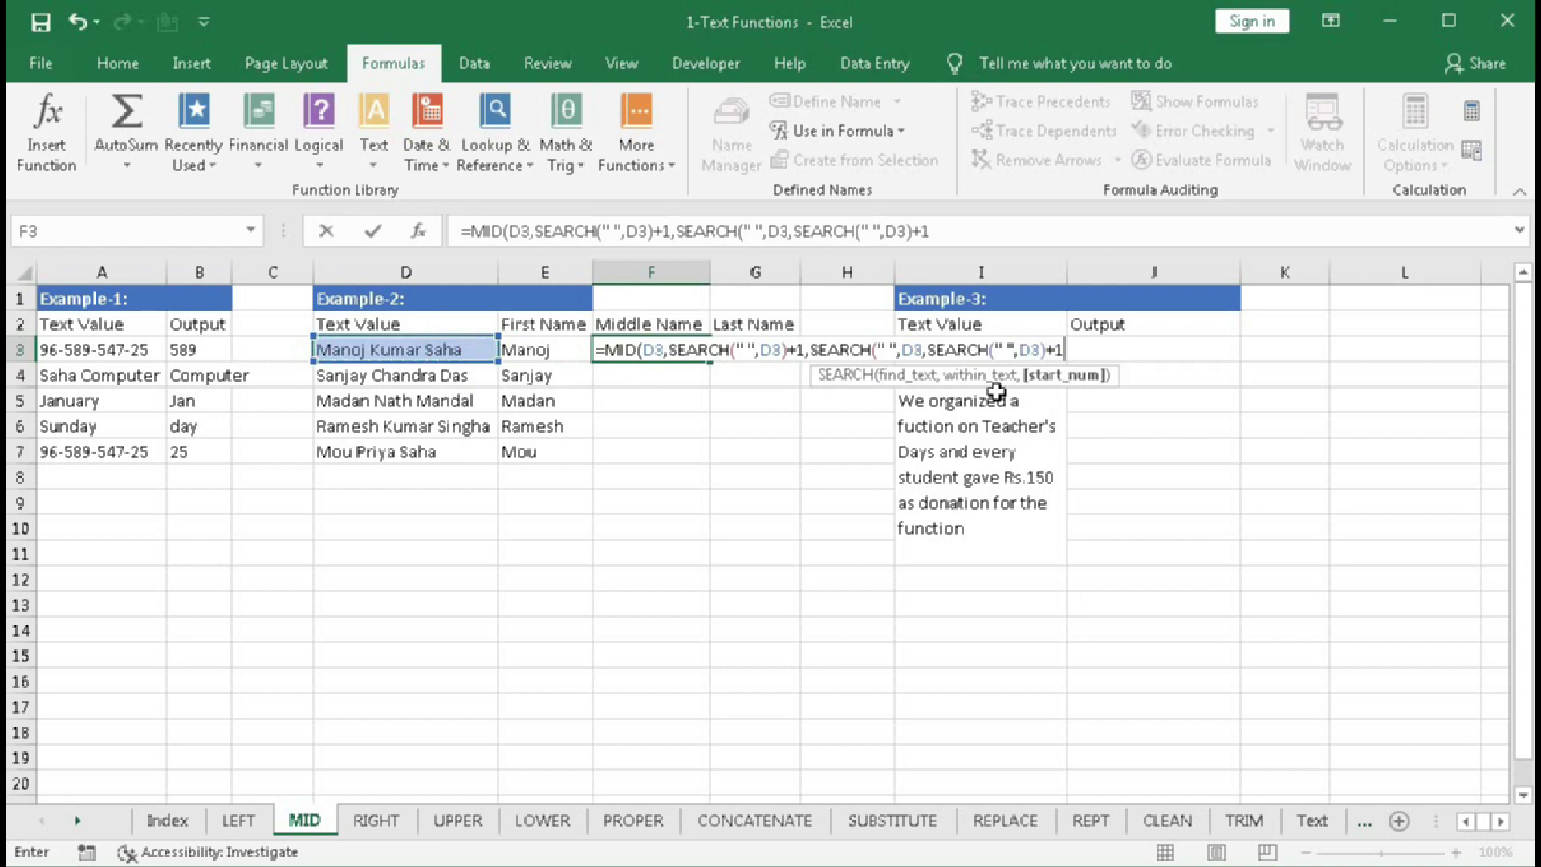
- Evaluate the nested SEARCH start_num expression in F3 in place, and restore the expression
{"action": "left_click", "coordinate": [1053, 376]}
{"action": "type", "text": "7"}
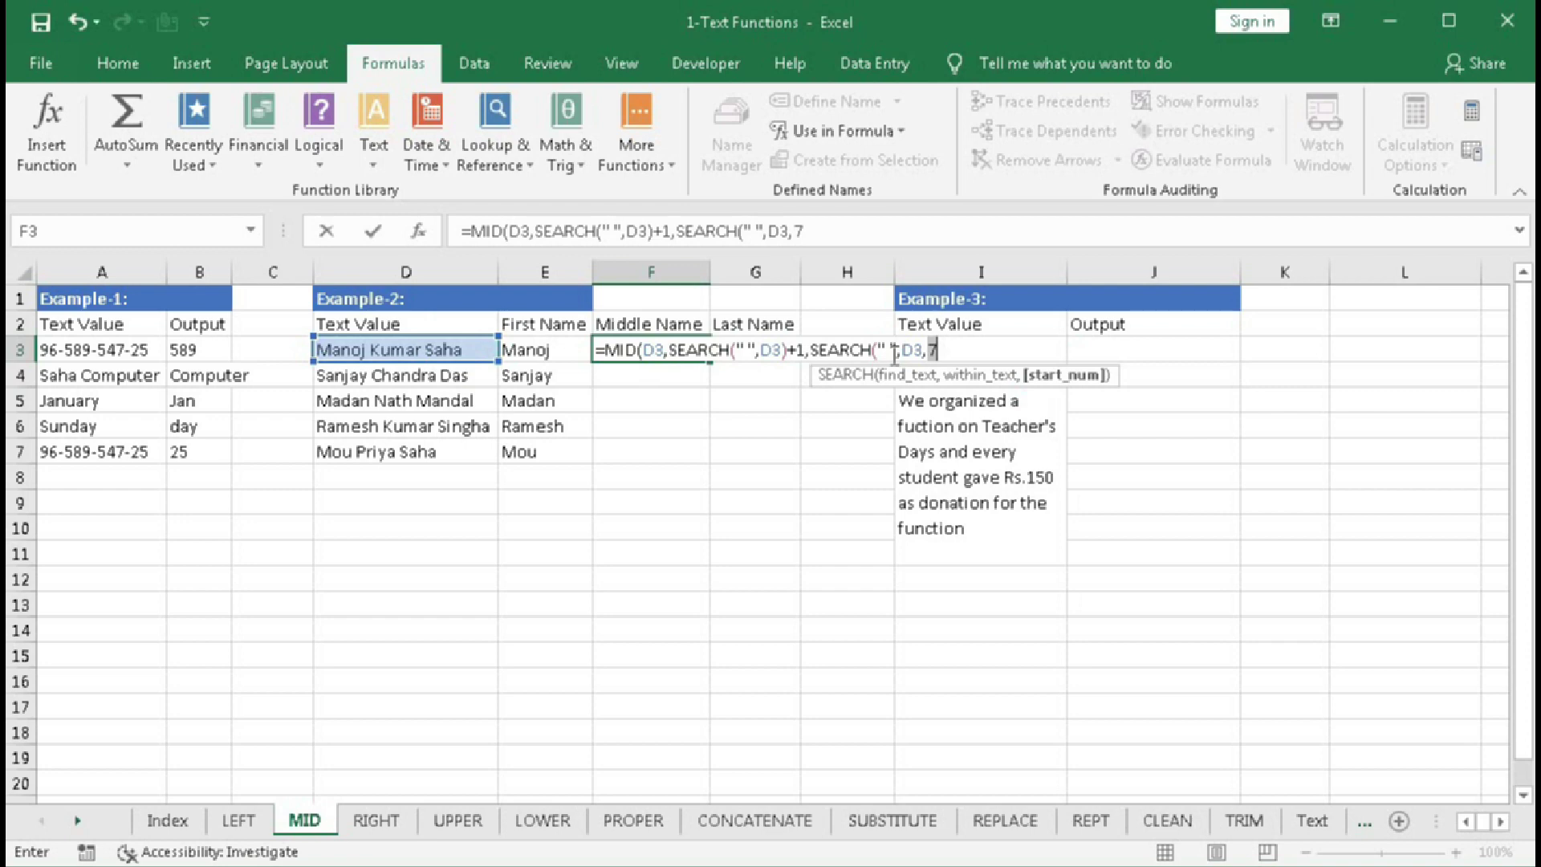
{"action": "key", "text": "ctrl+z"}
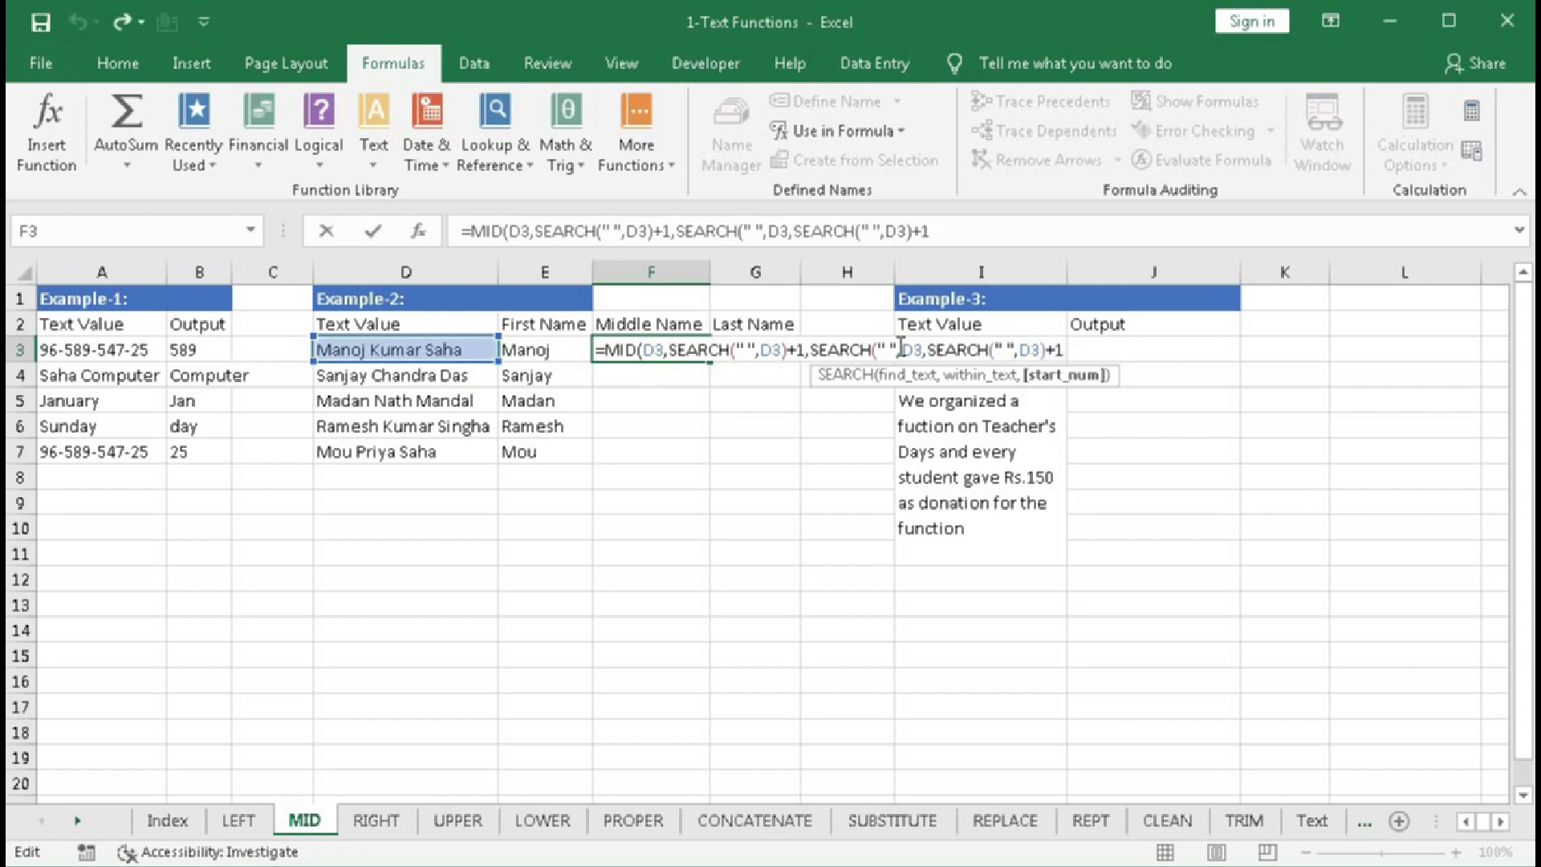
{"action": "left_click", "coordinate": [1051, 375]}
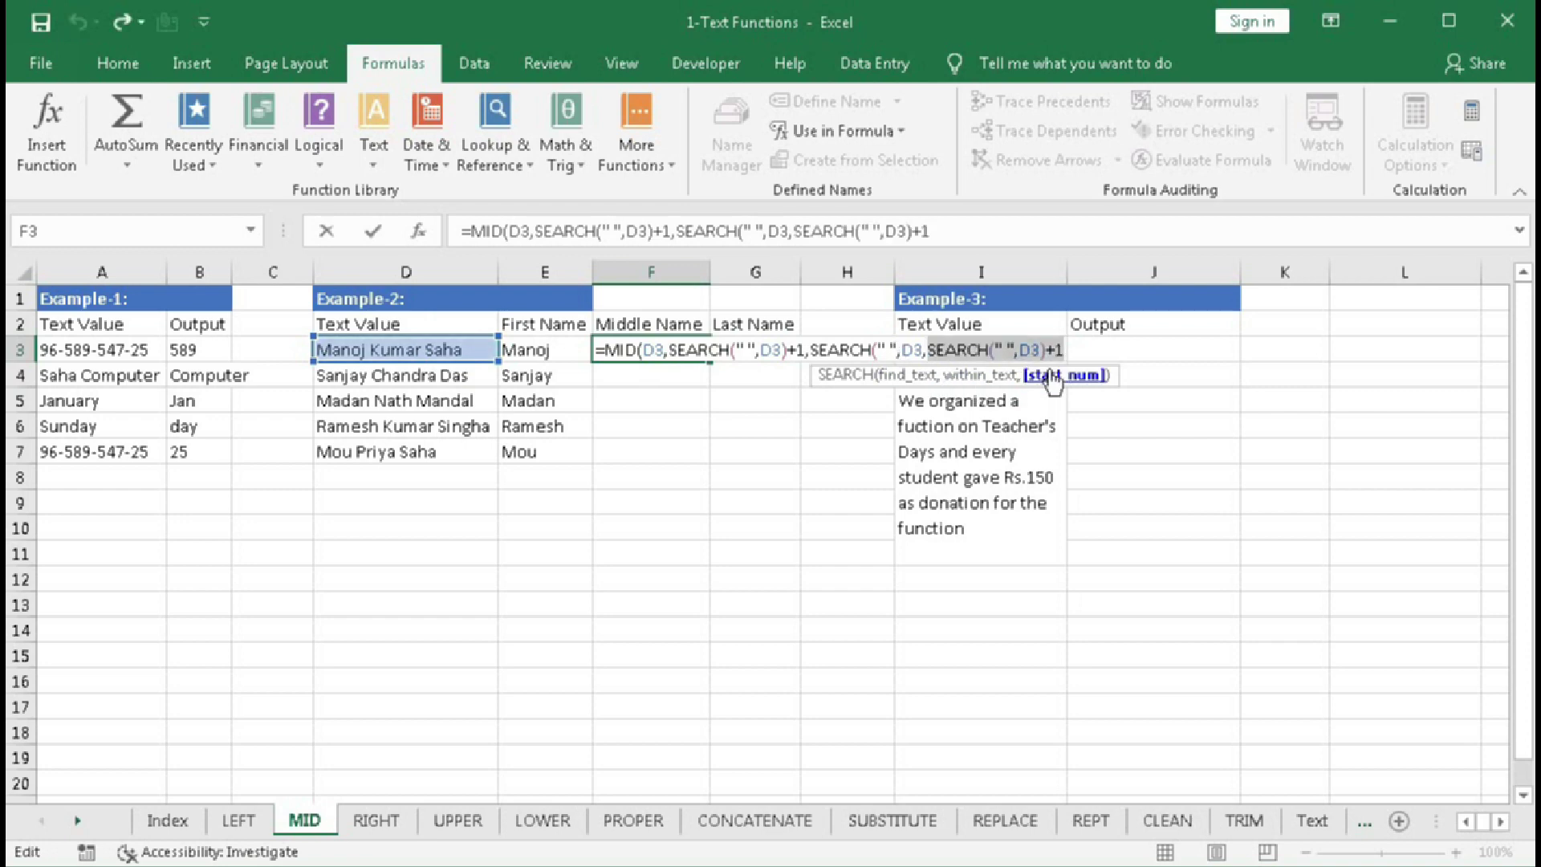
{"action": "key", "text": "ctrl+y"}
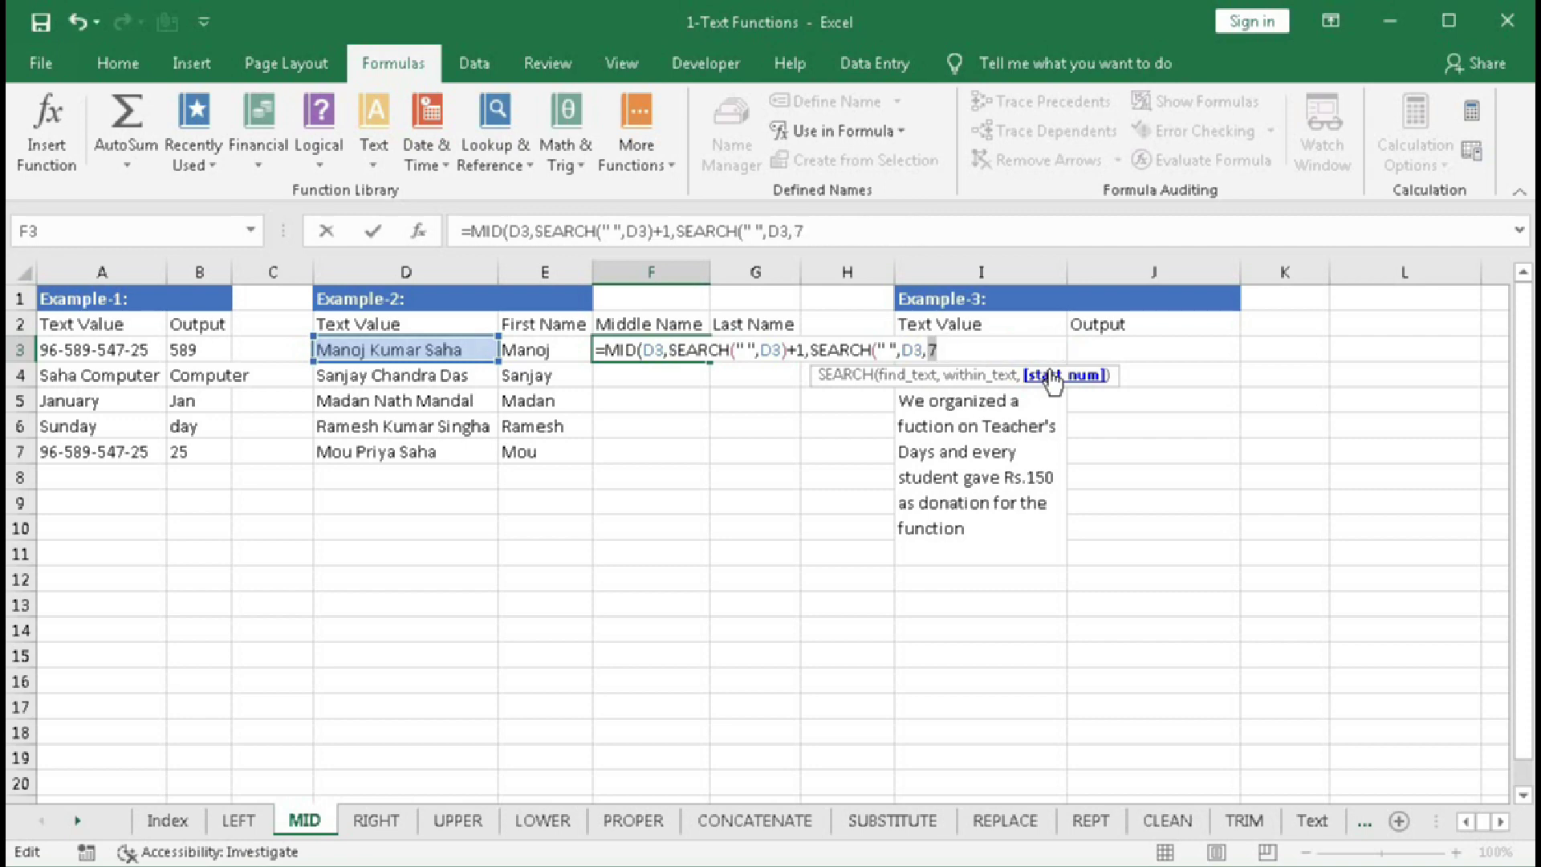
{"action": "key", "text": "ctrl+z"}
{"action": "left_click", "coordinate": [1050, 353]}
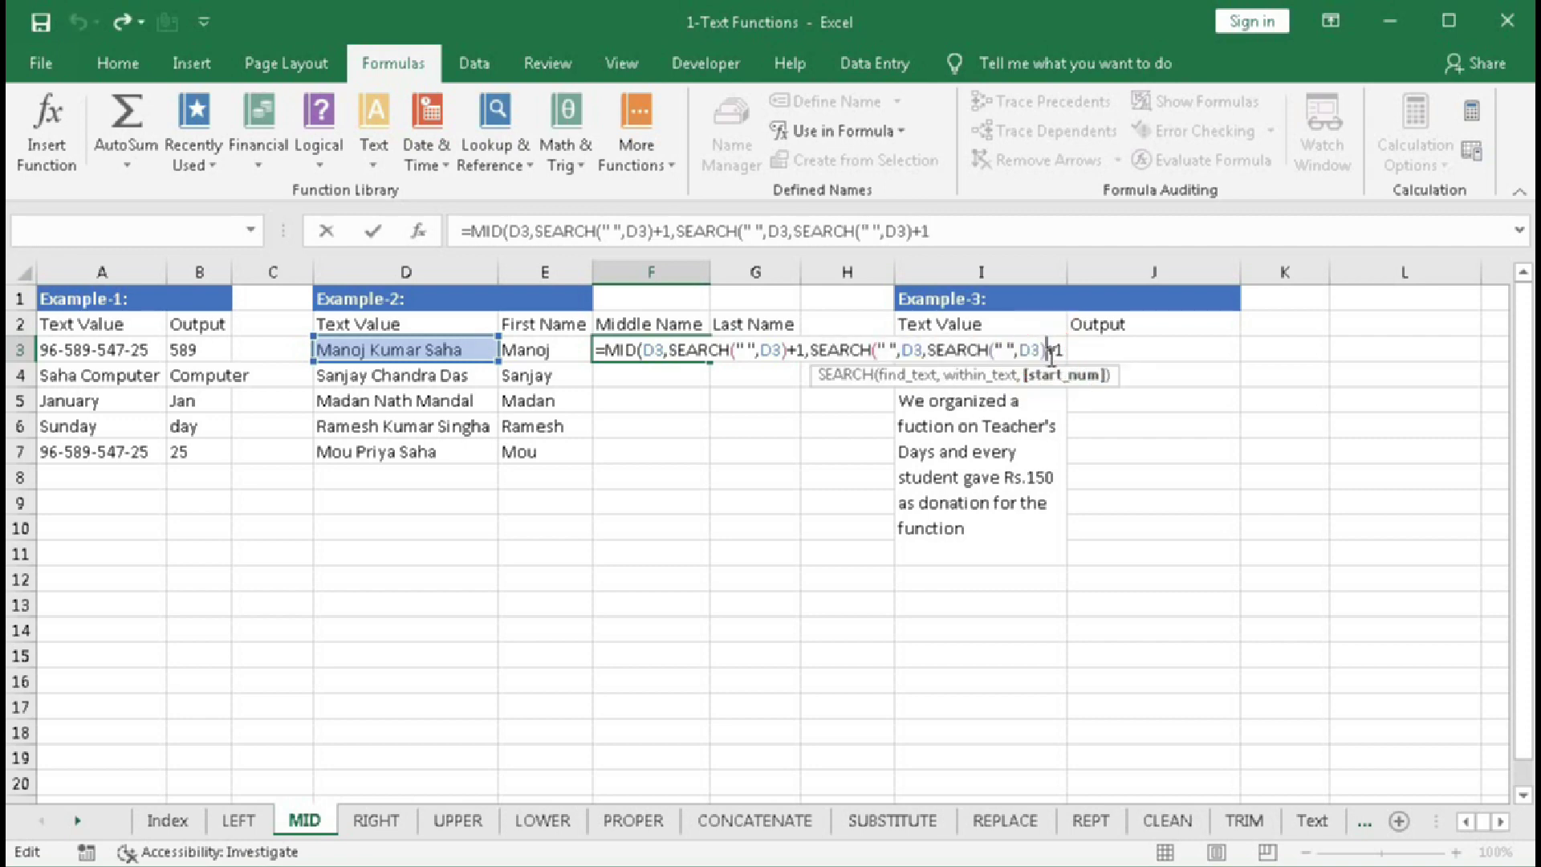
- Close the second SEARCH function in F3, and evaluate the whole num_chars expression in place before restoring it
{"action": "left_click", "coordinate": [1065, 351]}
{"action": "type", "text": ")"}
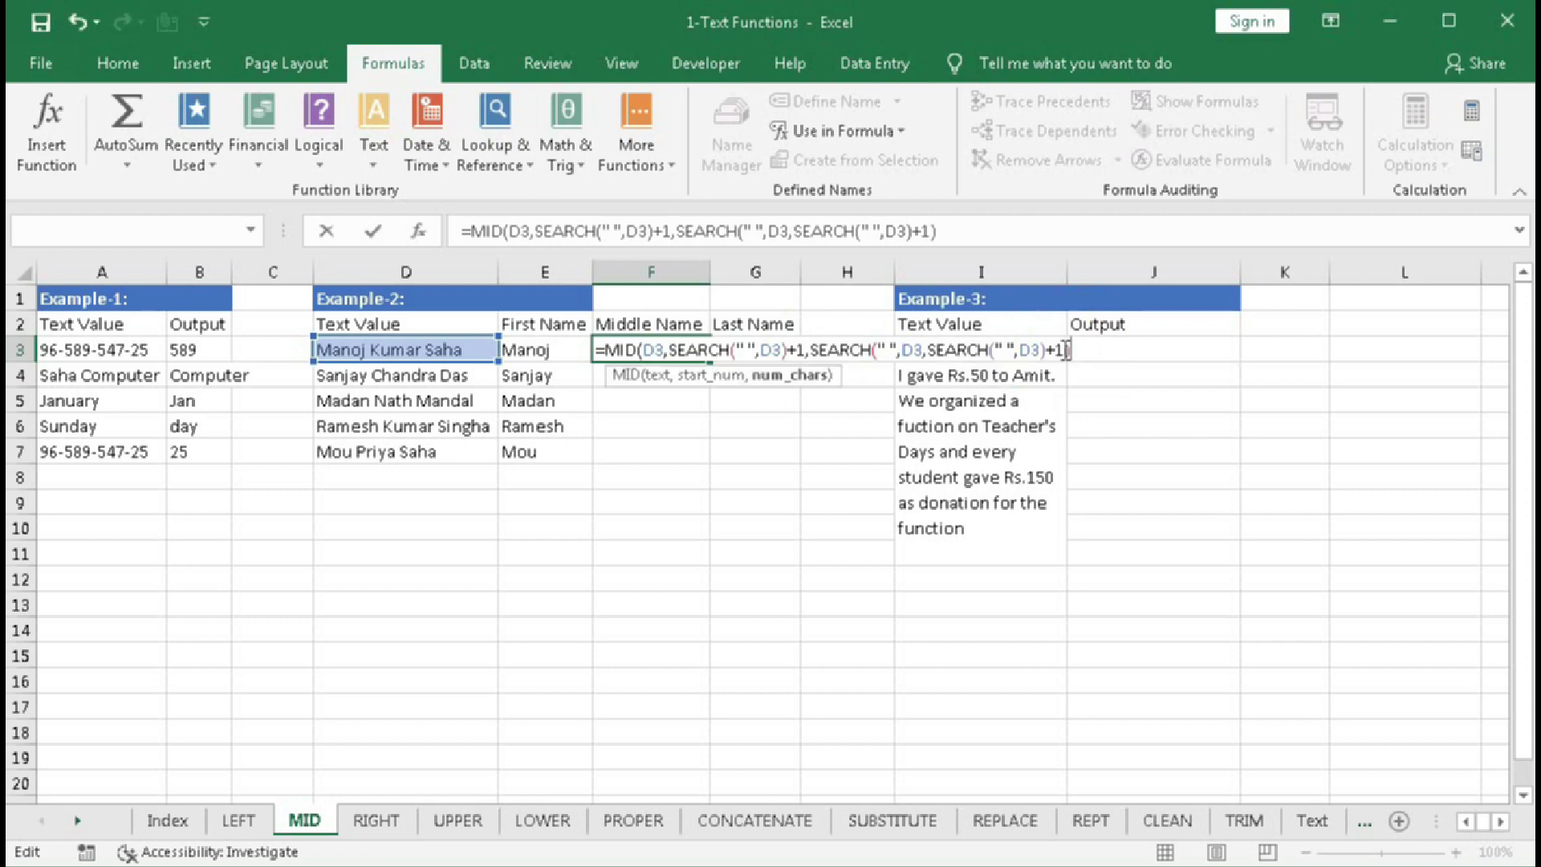
{"action": "left_click", "coordinate": [793, 380]}
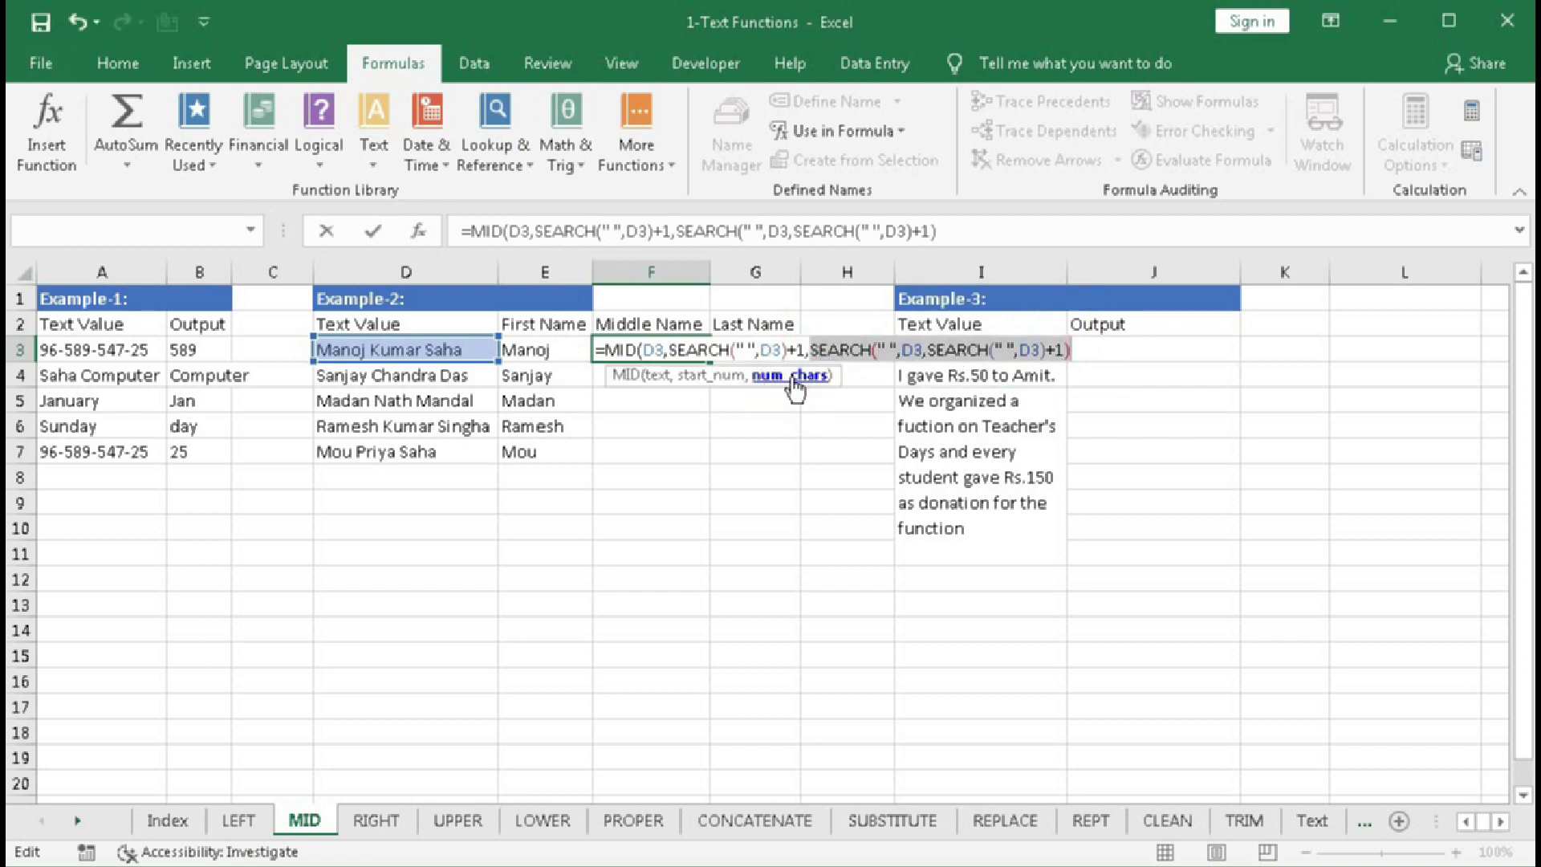
{"action": "type", "text": "12"}
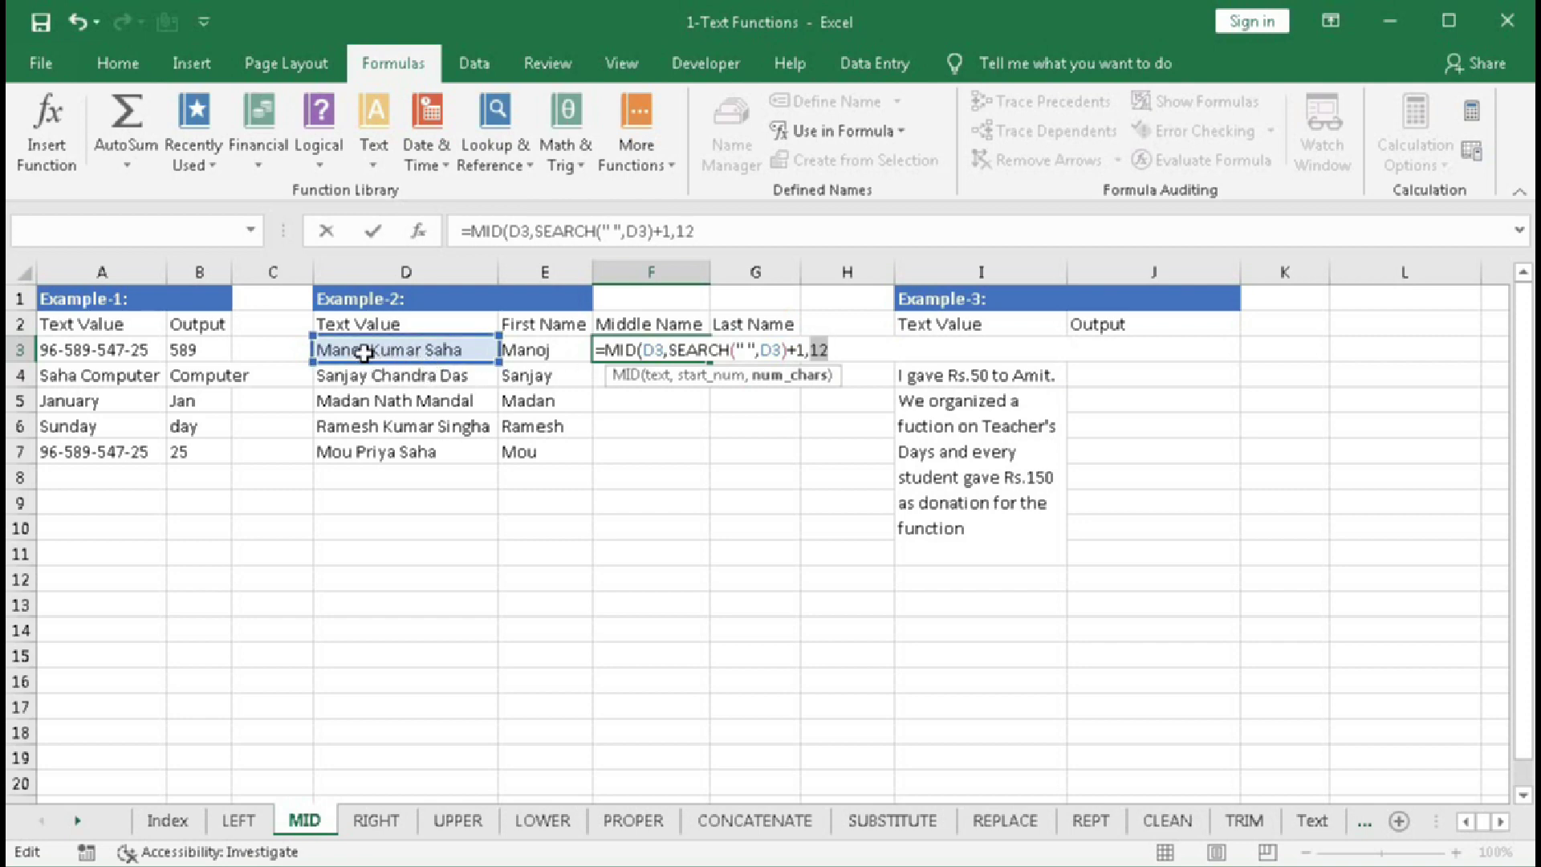
{"action": "key", "text": "ctrl+z"}
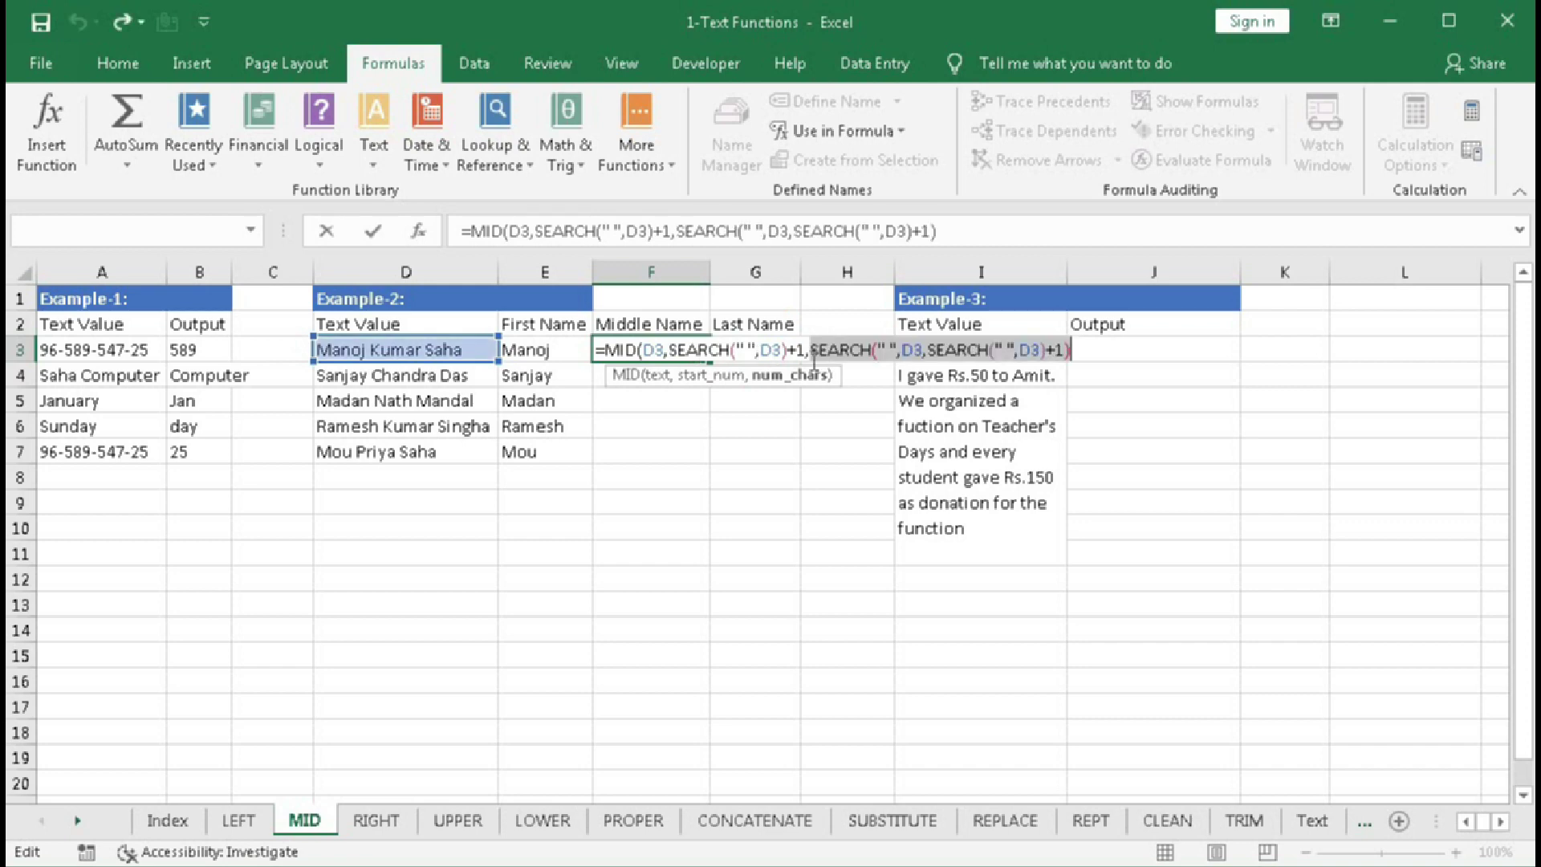
- Subtract SEARCH(" ",D3) from the num_chars expression of the MID formula in F3
{"action": "left_click", "coordinate": [1077, 351]}
{"action": "type", "text": "-"}
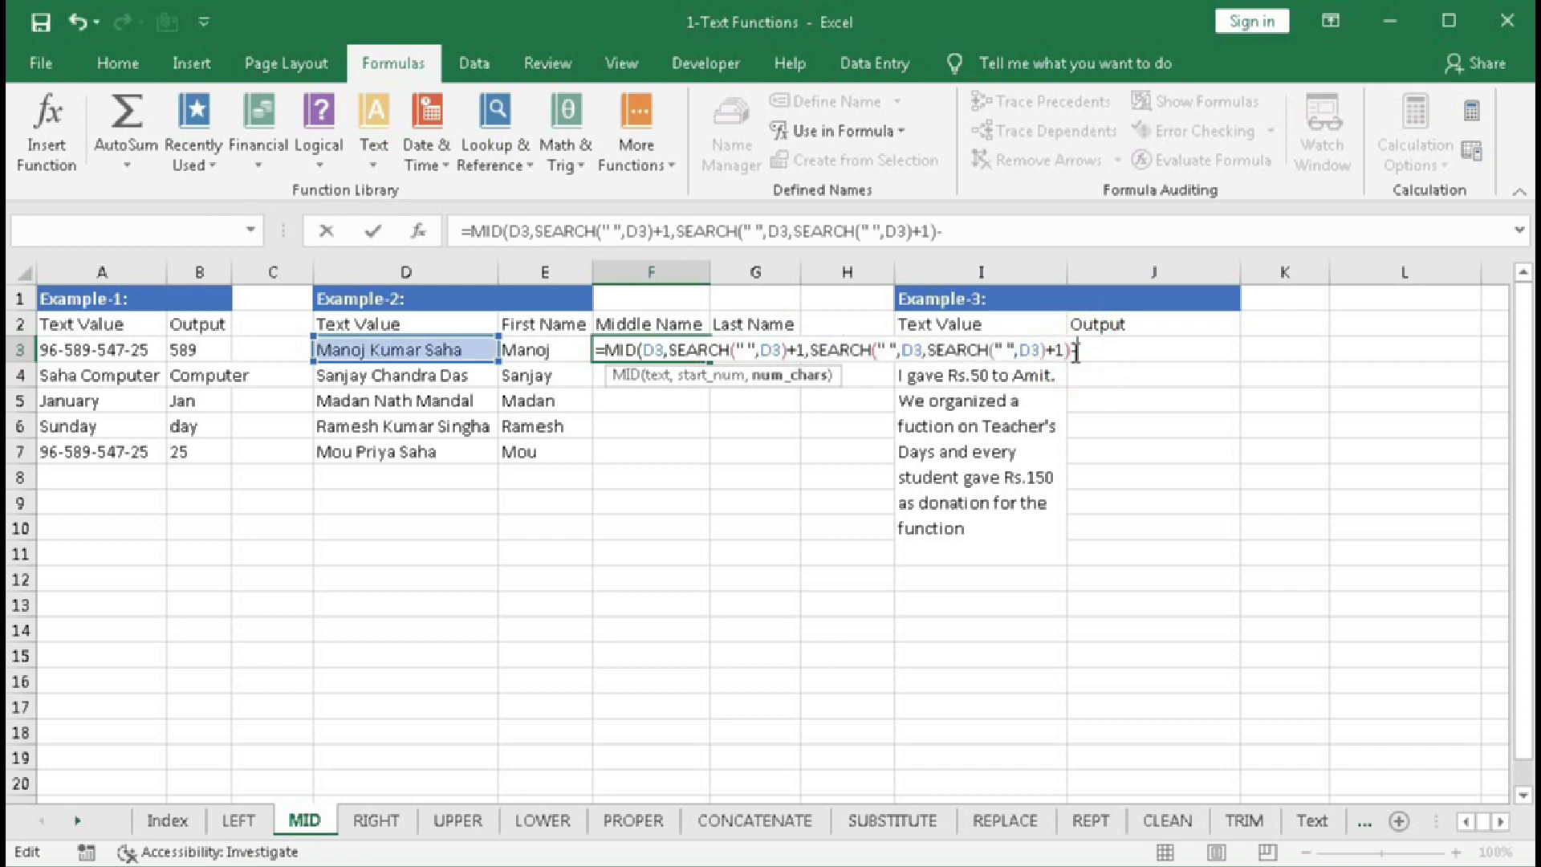
{"action": "type", "text": "se"}
{"action": "key", "text": "Tab"}
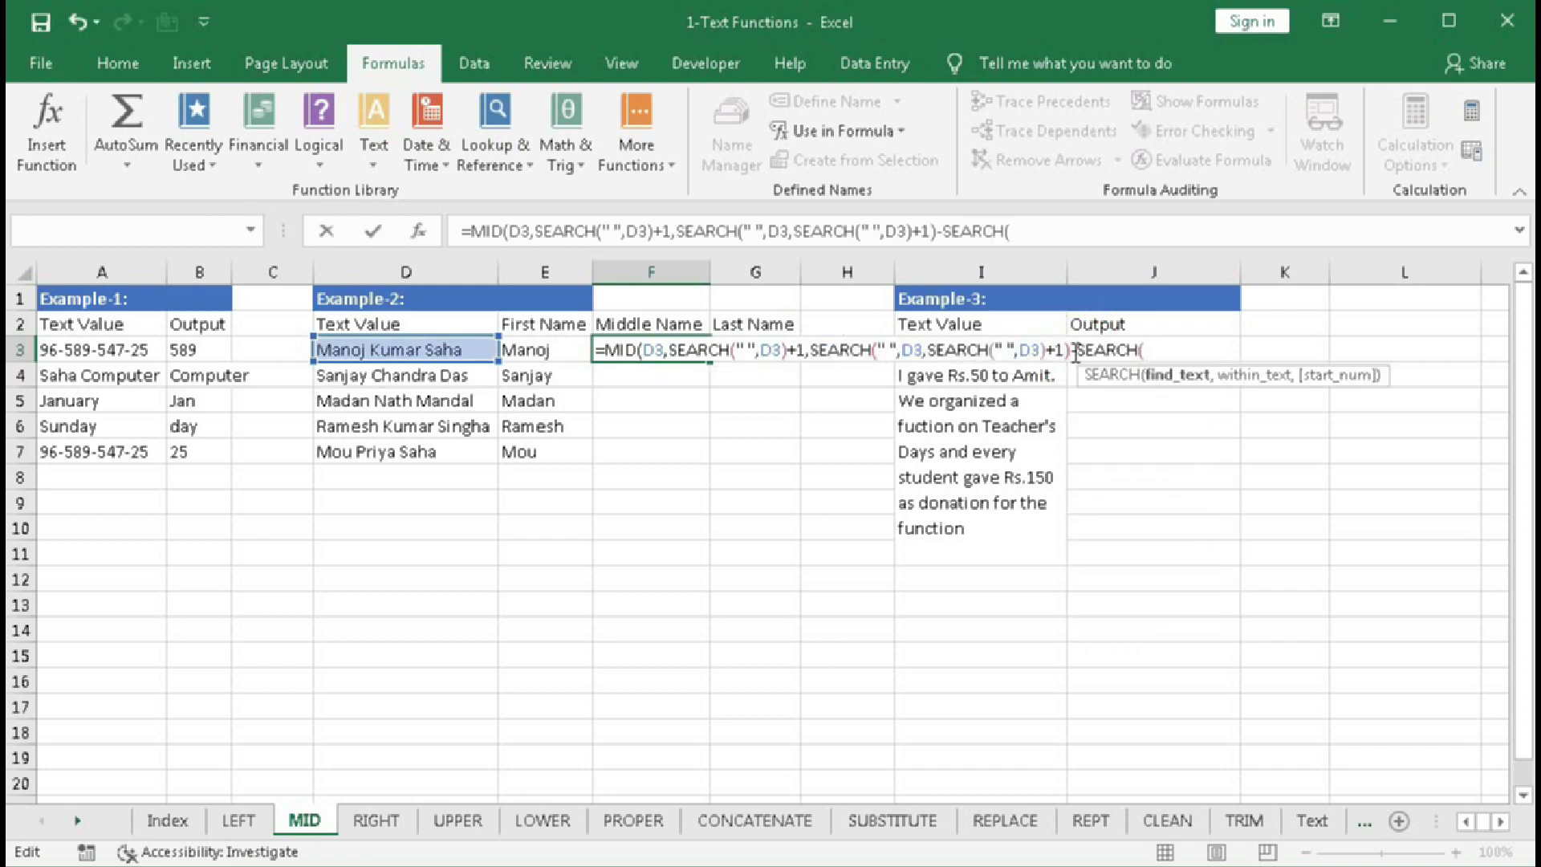
{"action": "type", "text": "\" \","}
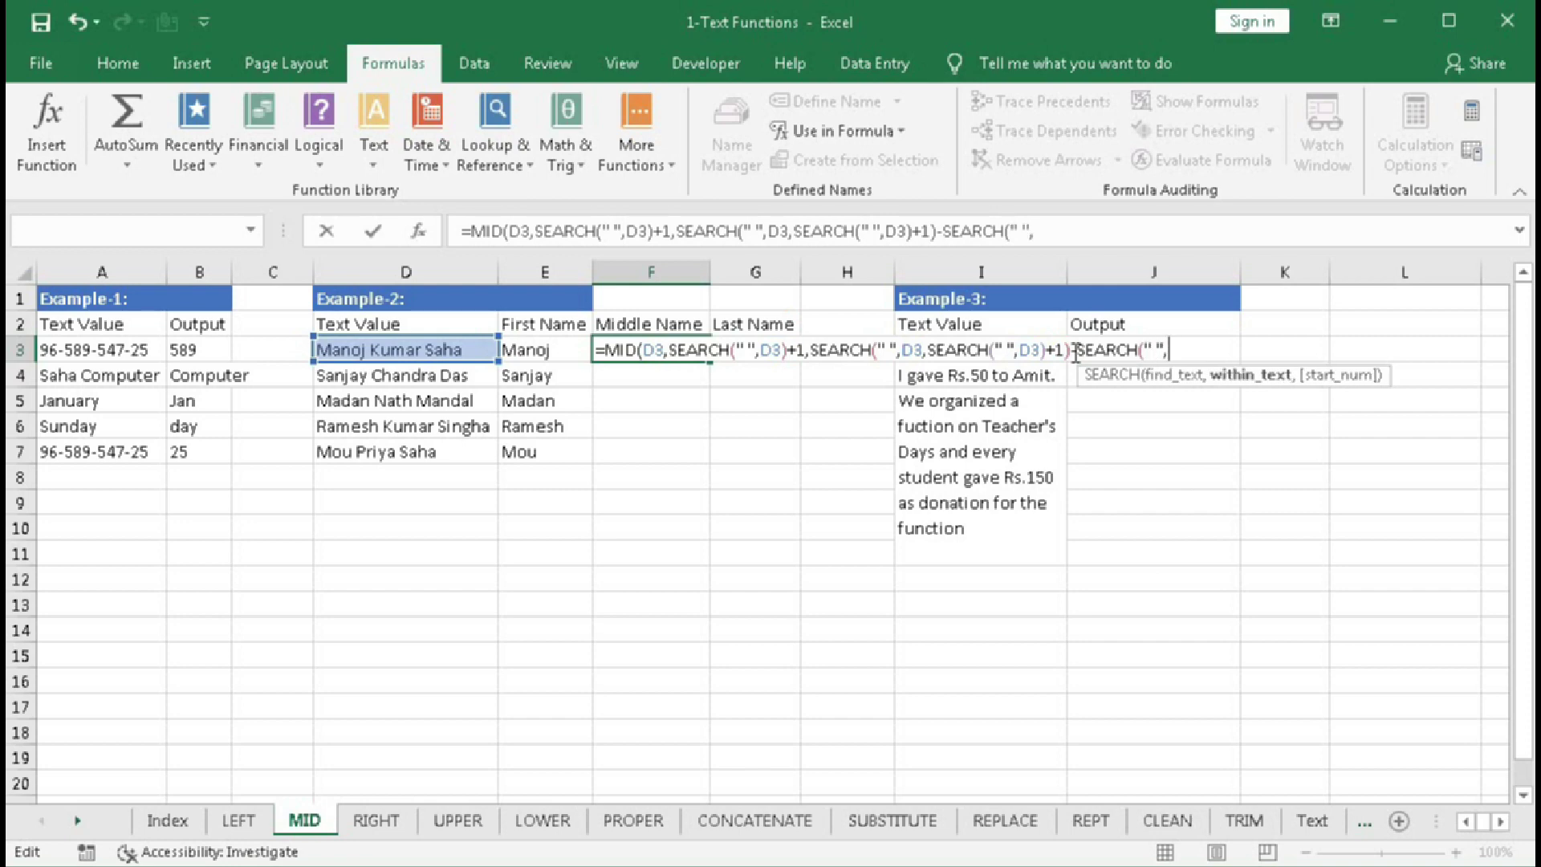
{"action": "left_click", "coordinate": [423, 350]}
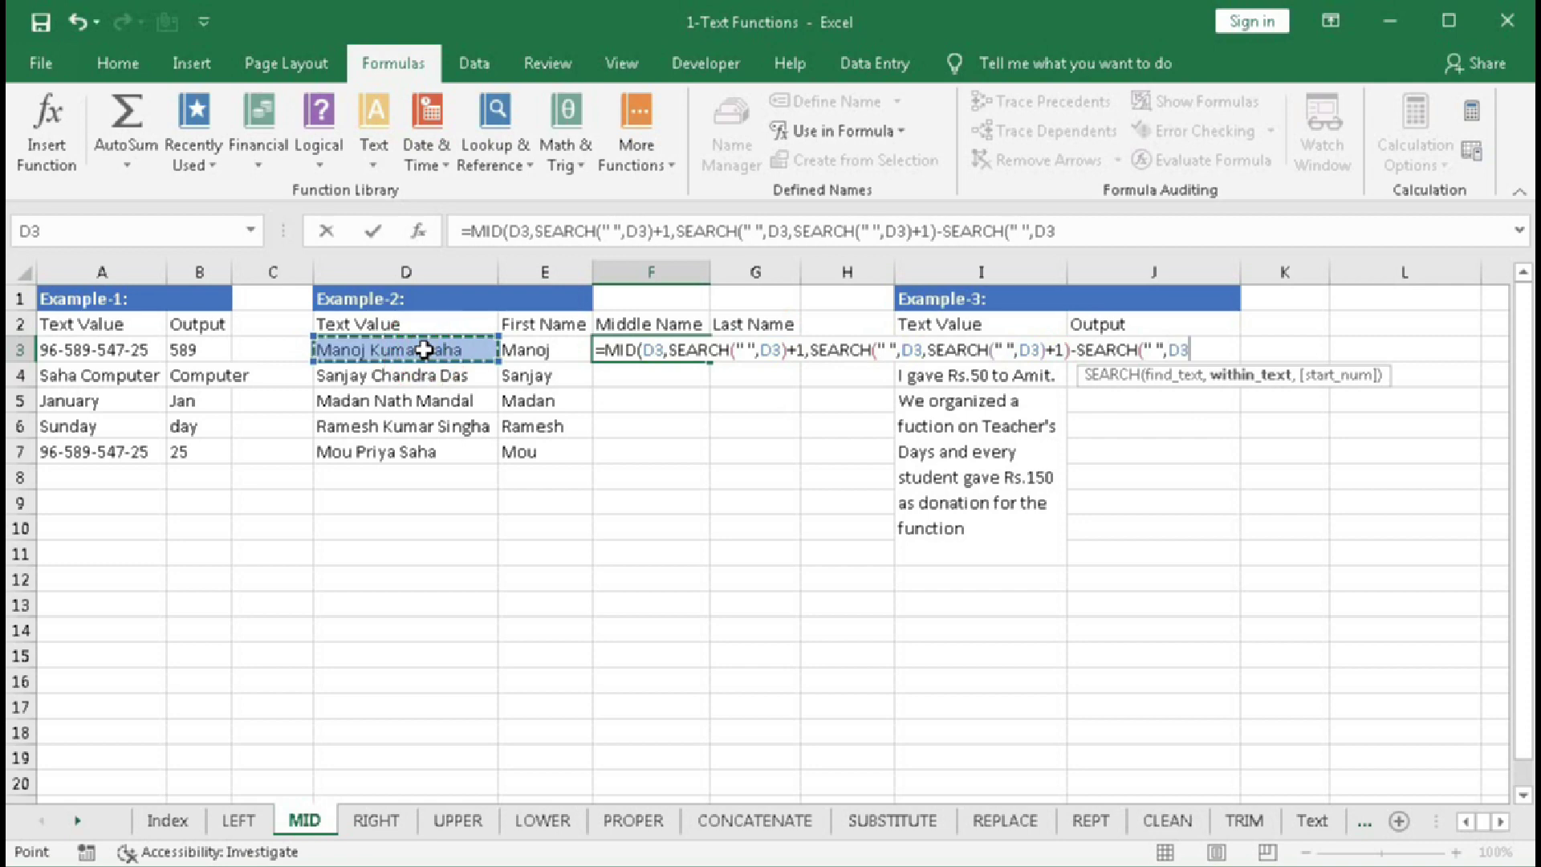
{"action": "type", "text": ")"}
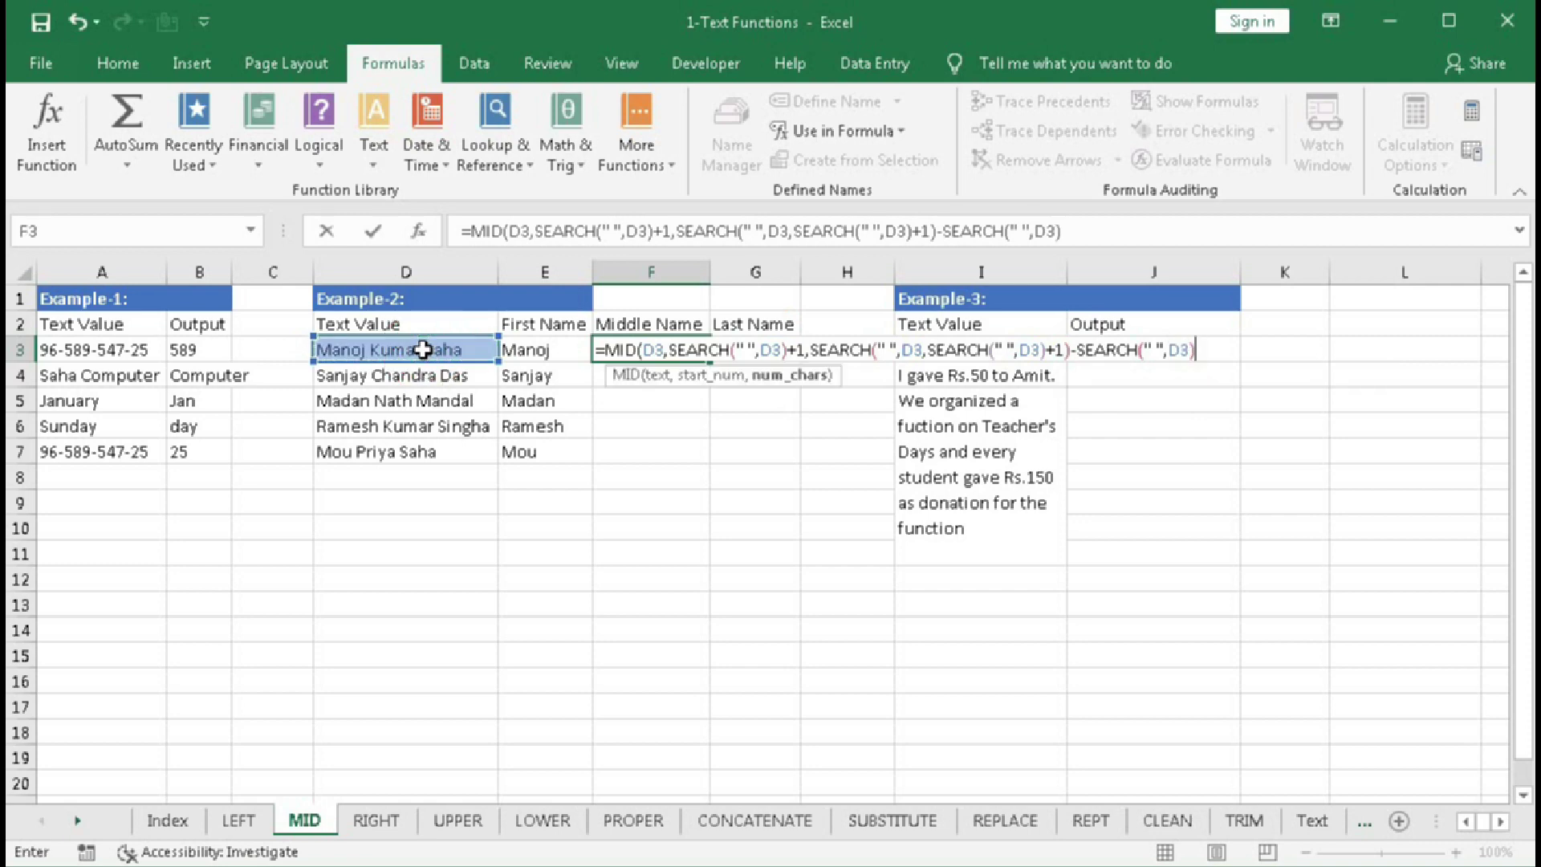
- Close and enter the MID formula in F3, and fill it down to F7
{"action": "type", "text": ")"}
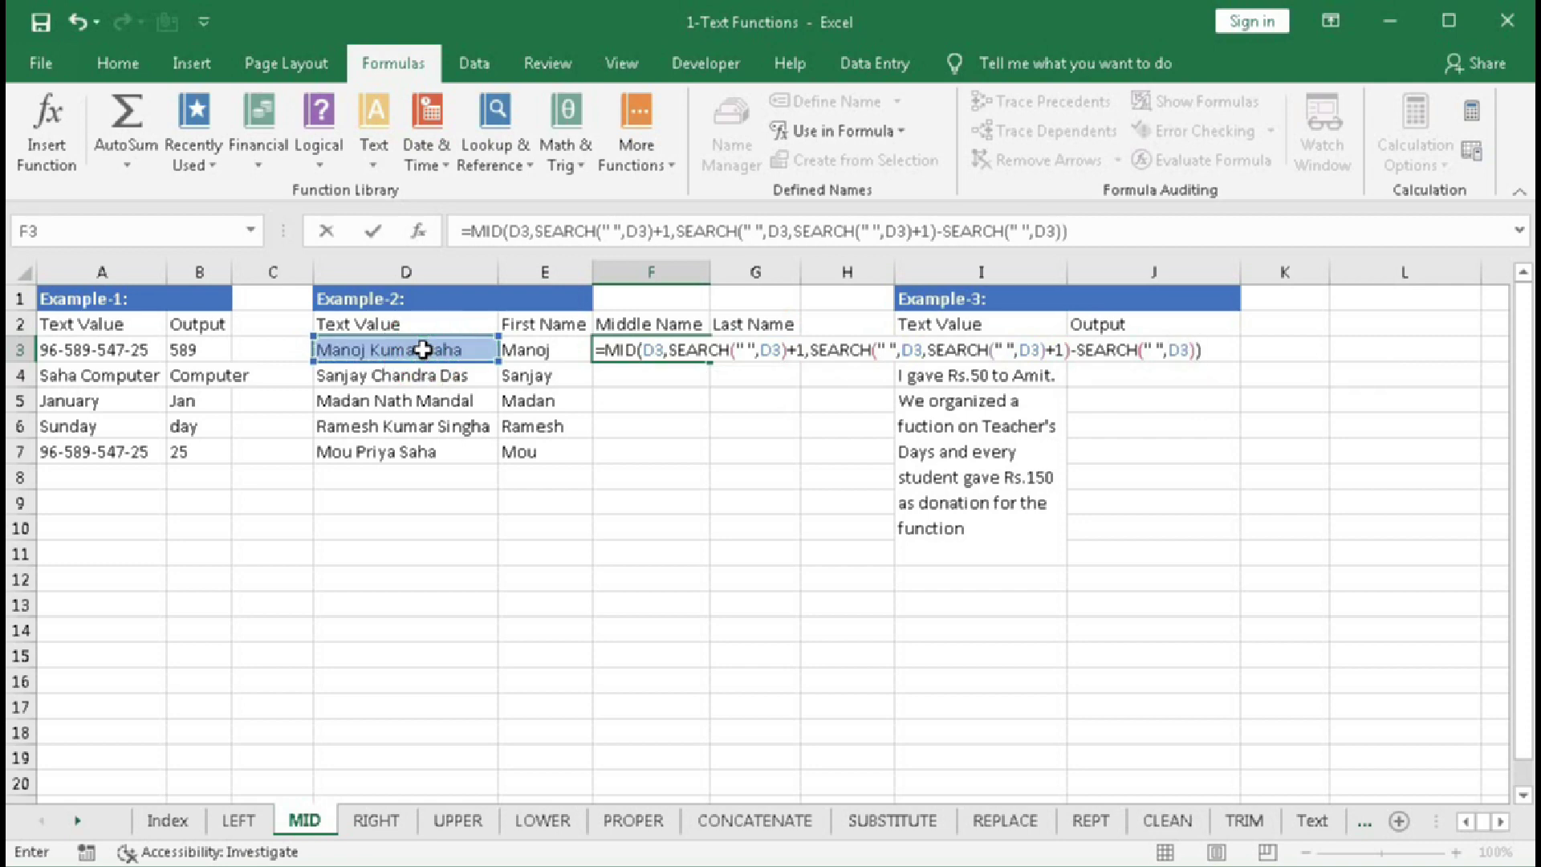
{"action": "key", "text": "Return"}
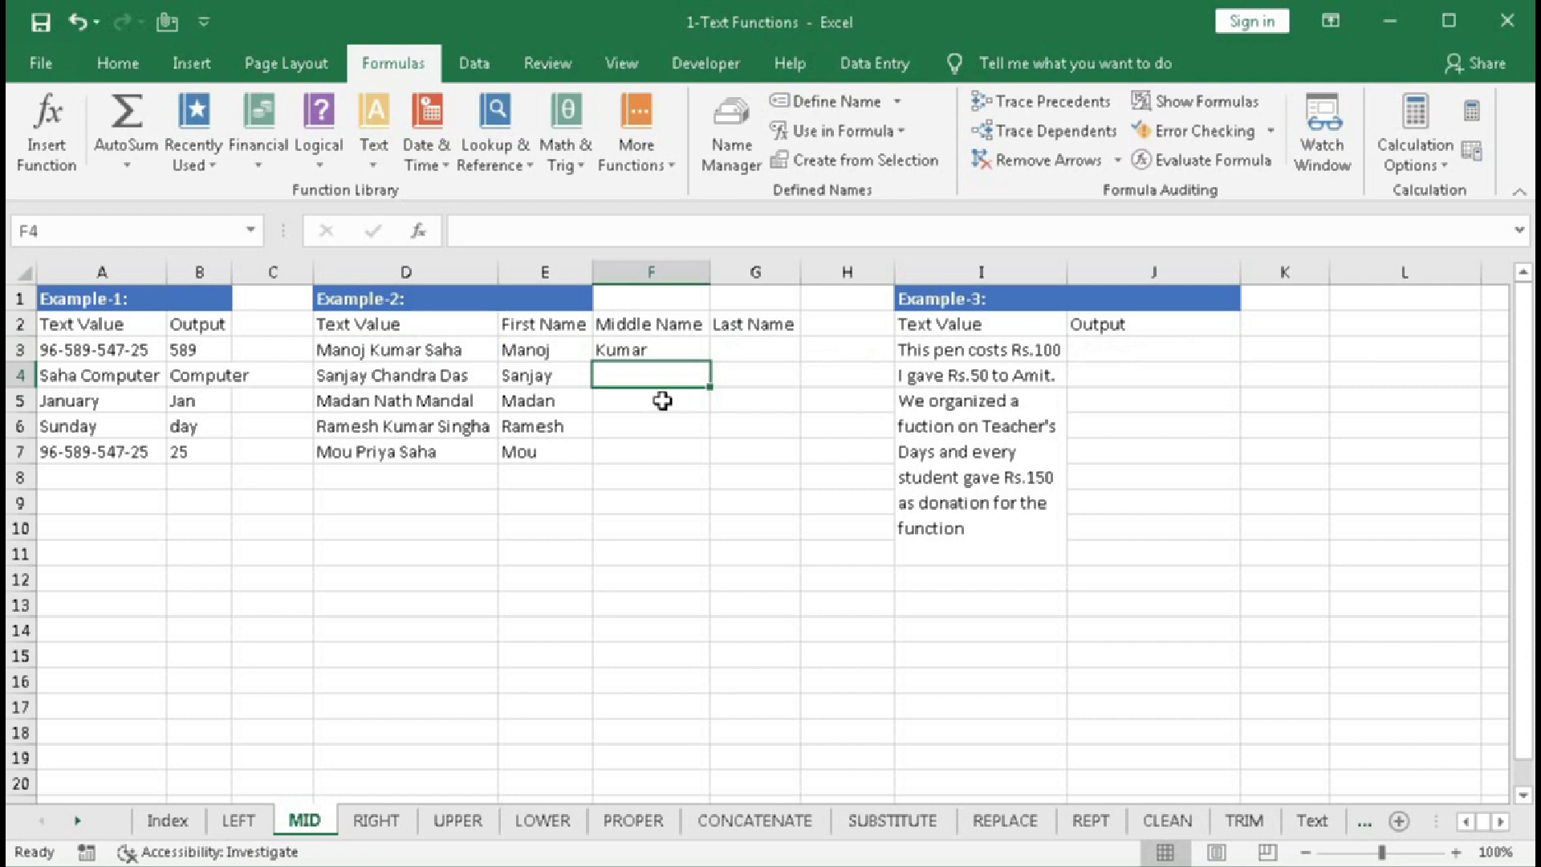
{"action": "left_click", "coordinate": [634, 354]}
{"action": "left_click_drag", "start_coordinate": [713, 360], "coordinate": [698, 460]}
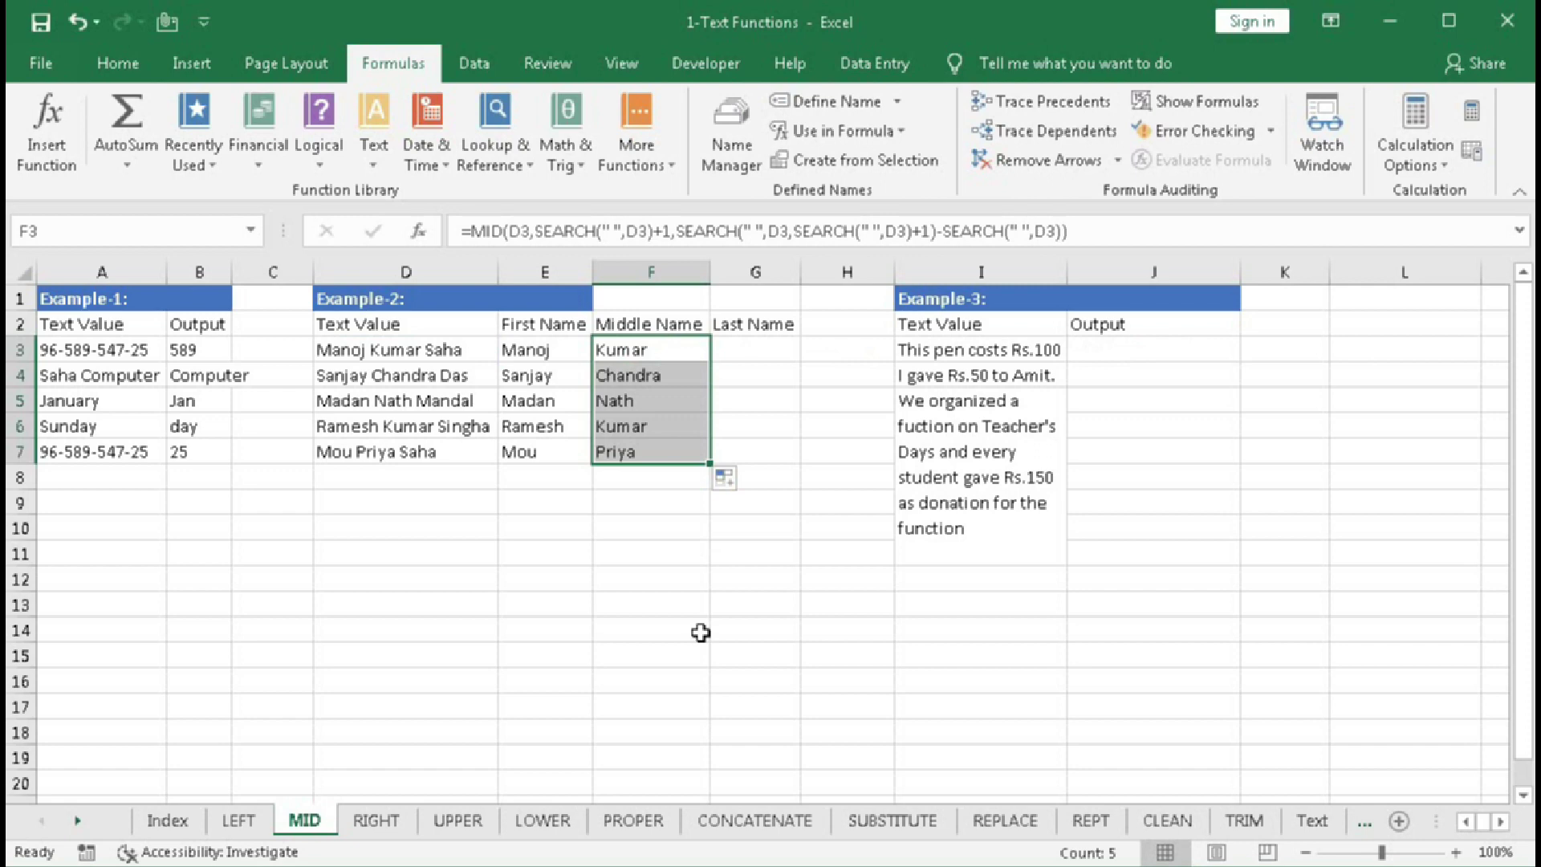
- Start a MID formula in G3 under Last Name with D3 as the text argument
{"action": "left_click", "coordinate": [751, 352]}
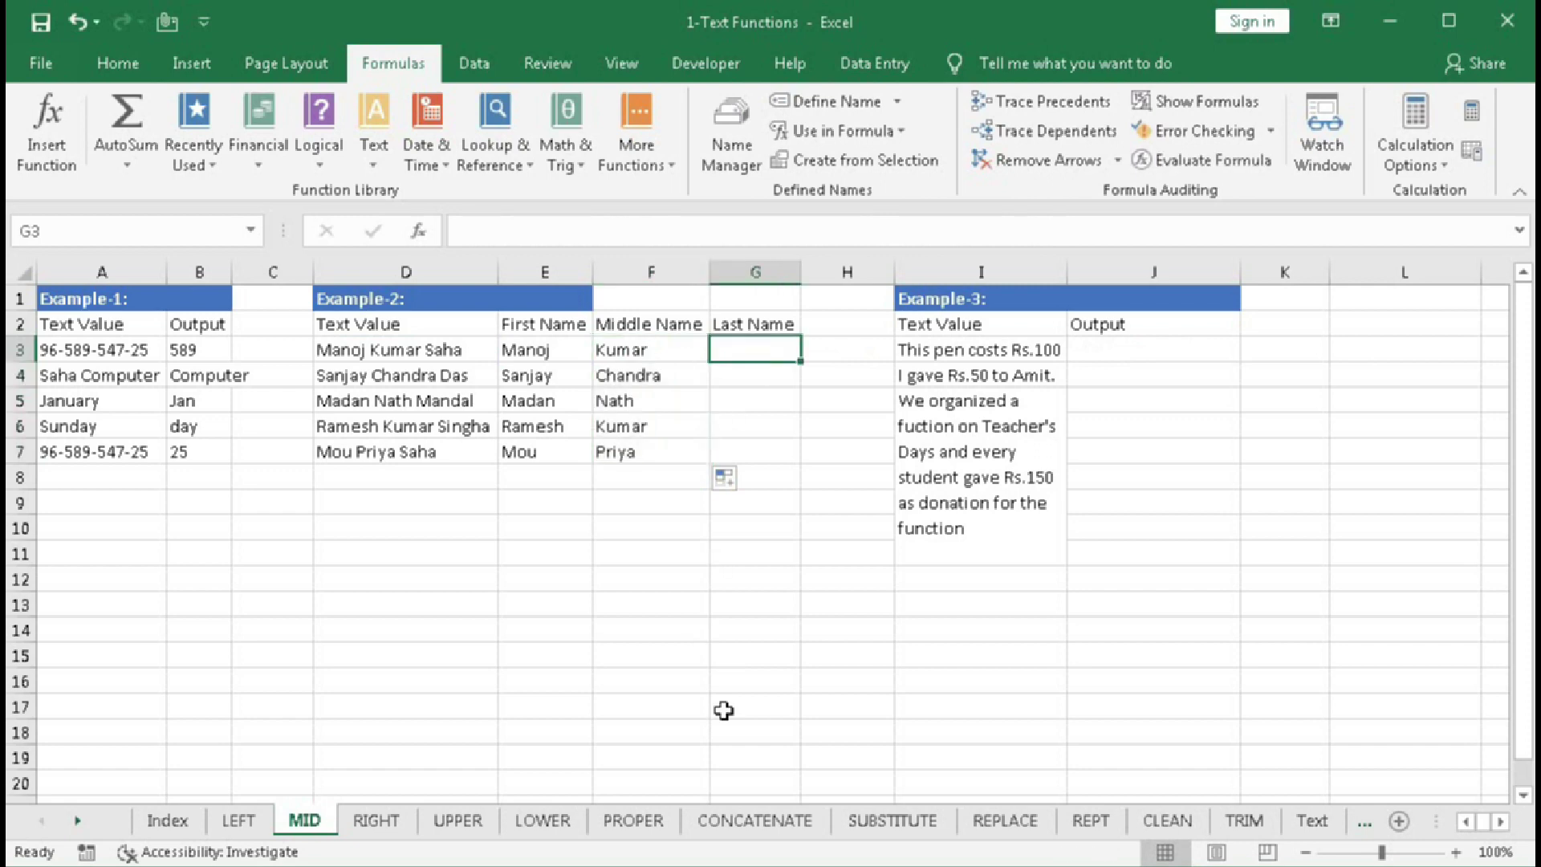
{"action": "type", "text": "=mi"}
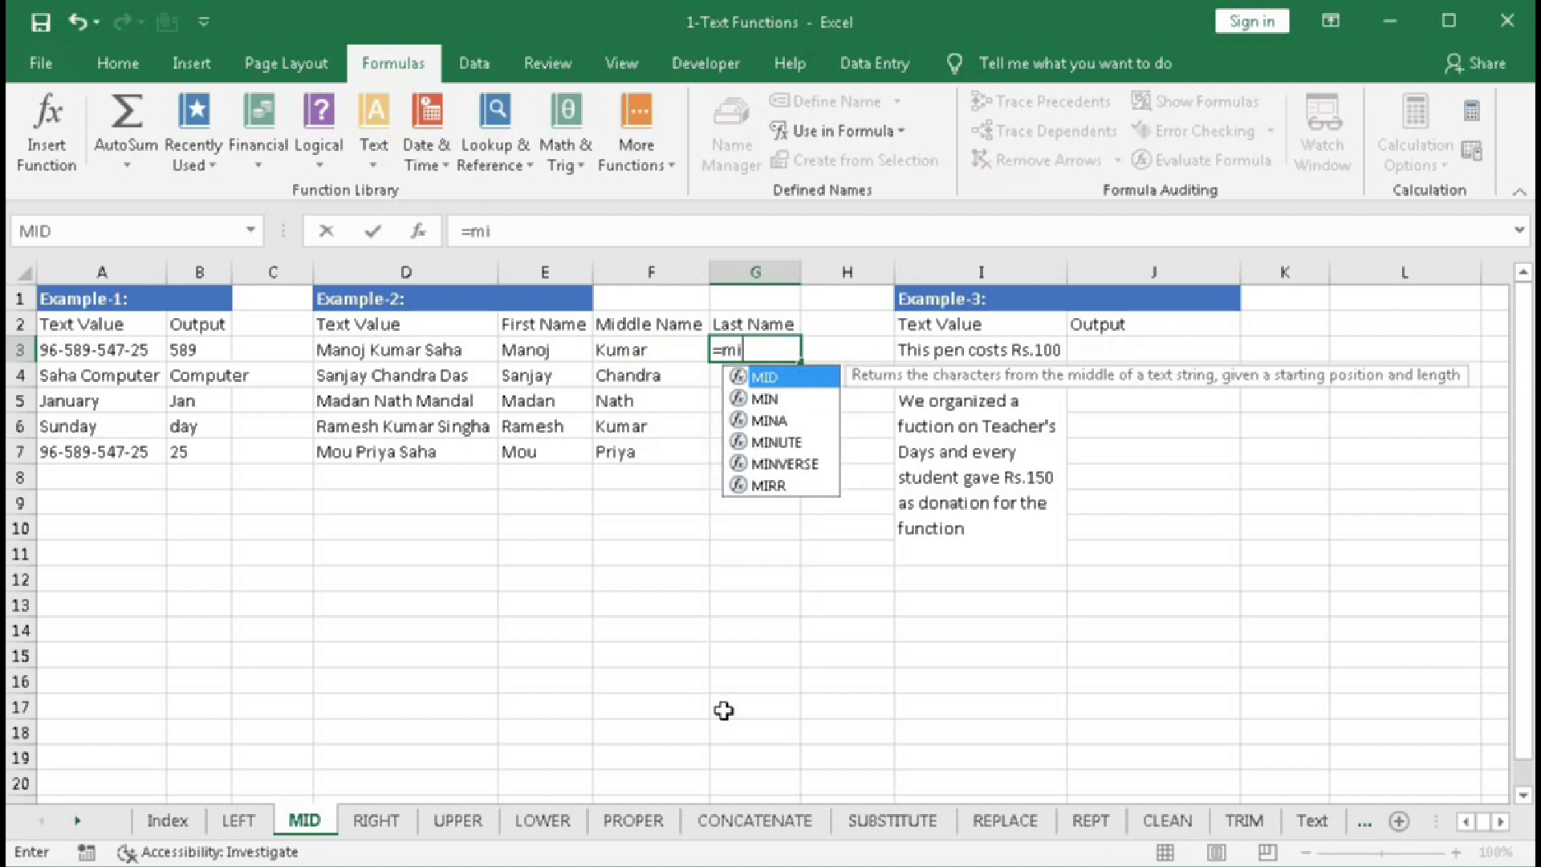
{"action": "key", "text": "Tab"}
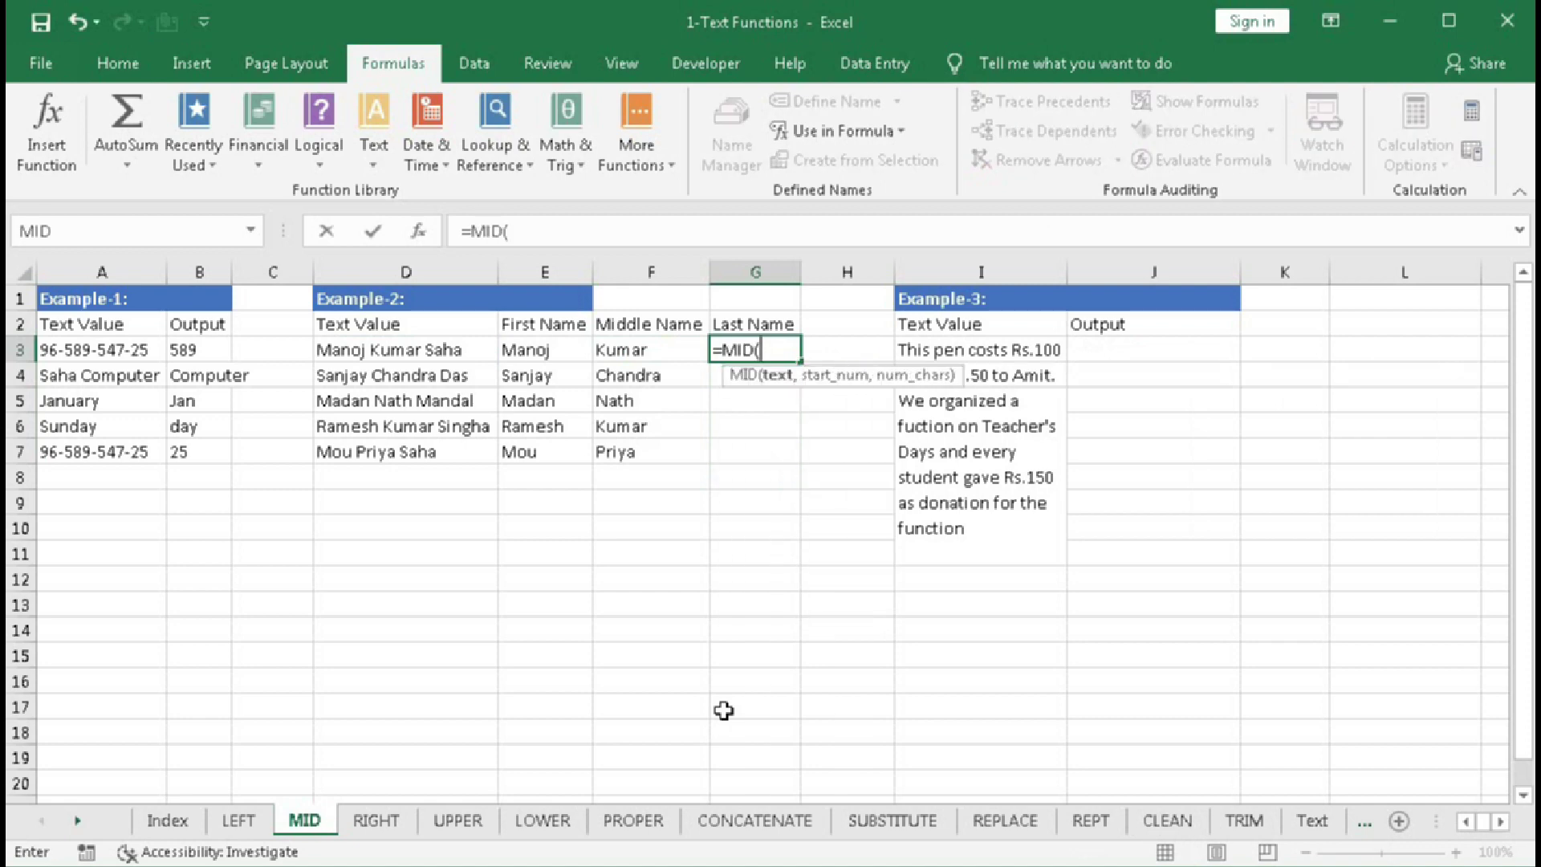
{"action": "left_click", "coordinate": [423, 350]}
{"action": "type", "text": ","}
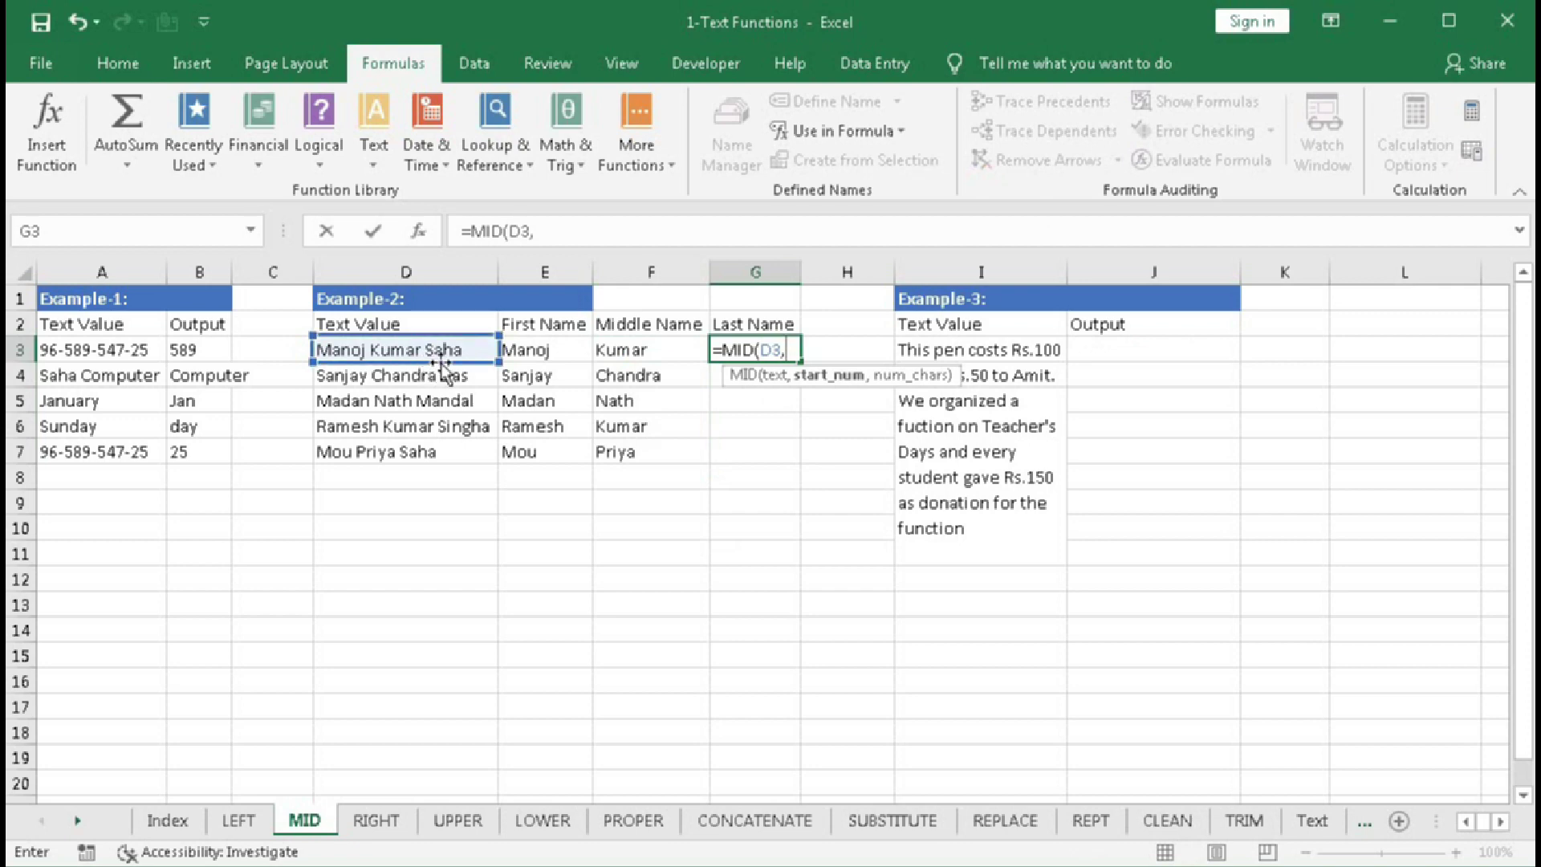
- Add a SEARCH function for " " in D3 as the start_num argument of the MID formula in G3
{"action": "type", "text": "sear"}
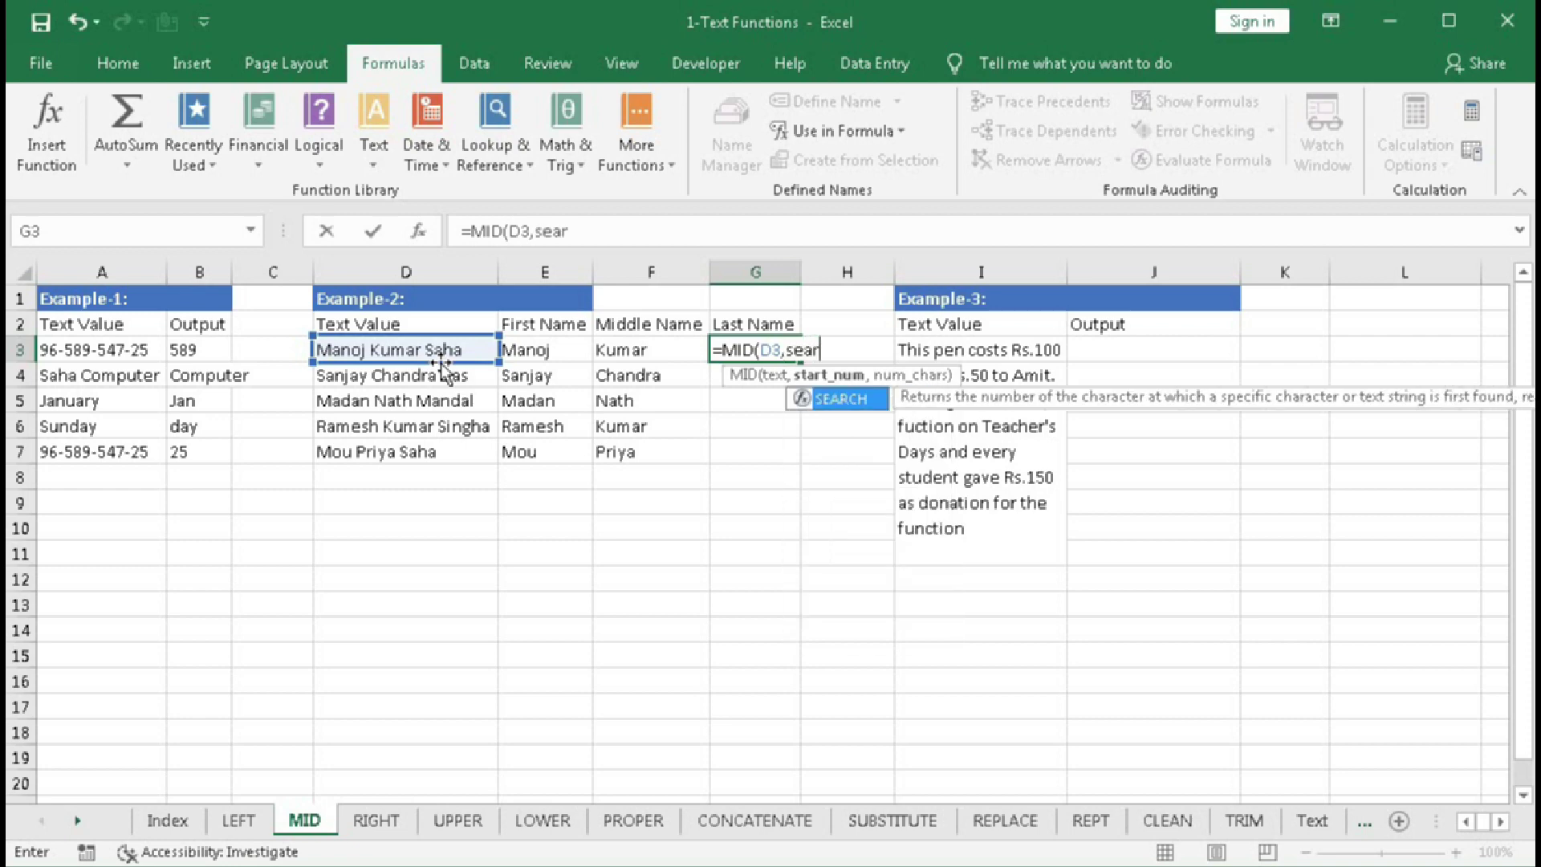
{"action": "key", "text": "Tab"}
{"action": "type", "text": "\" "}
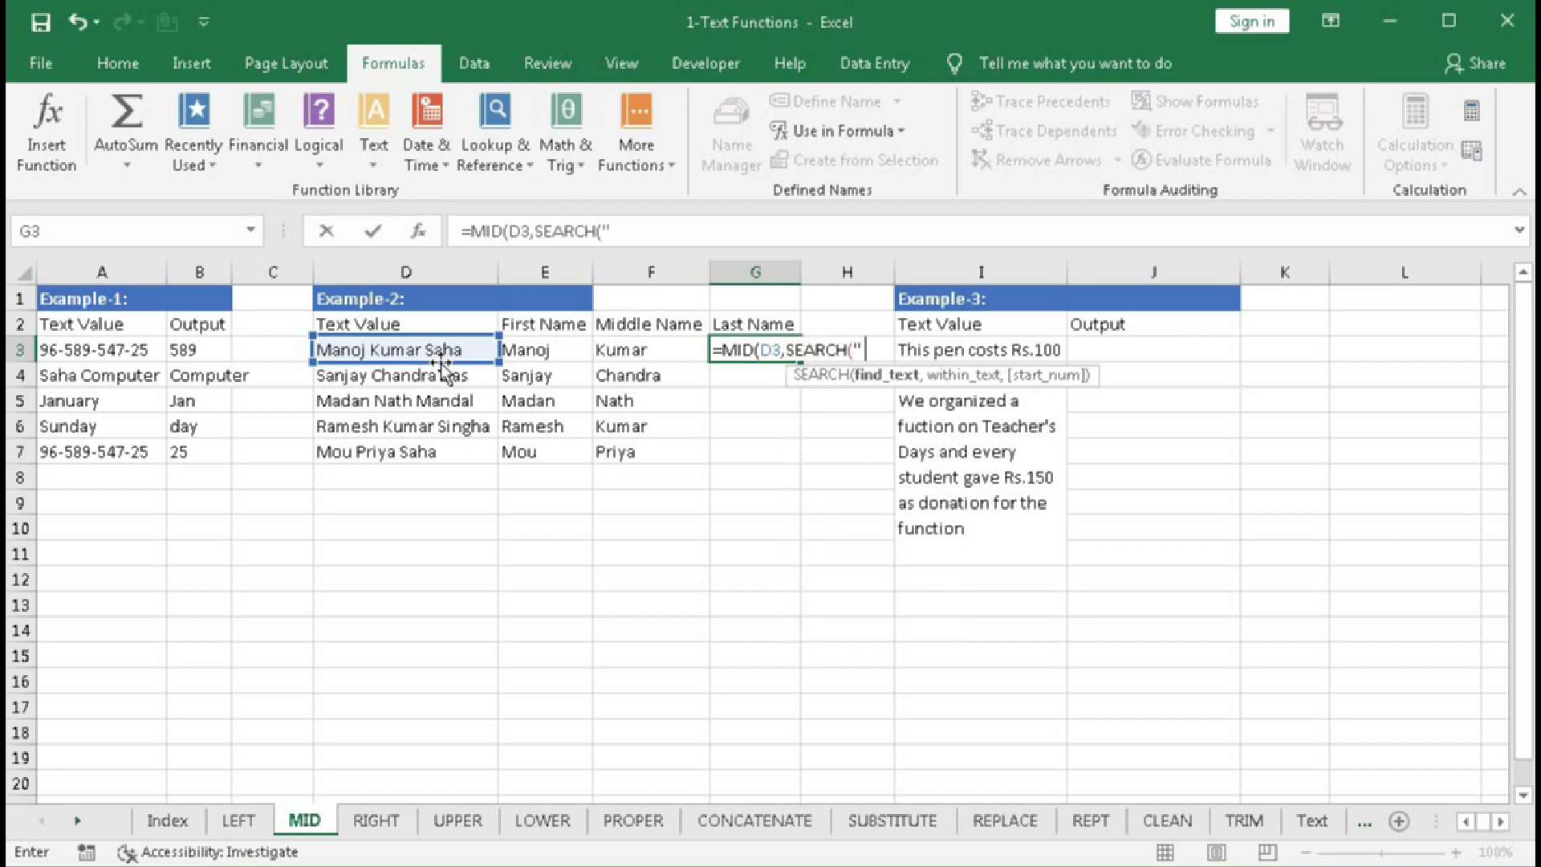
{"action": "type", "text": "\","}
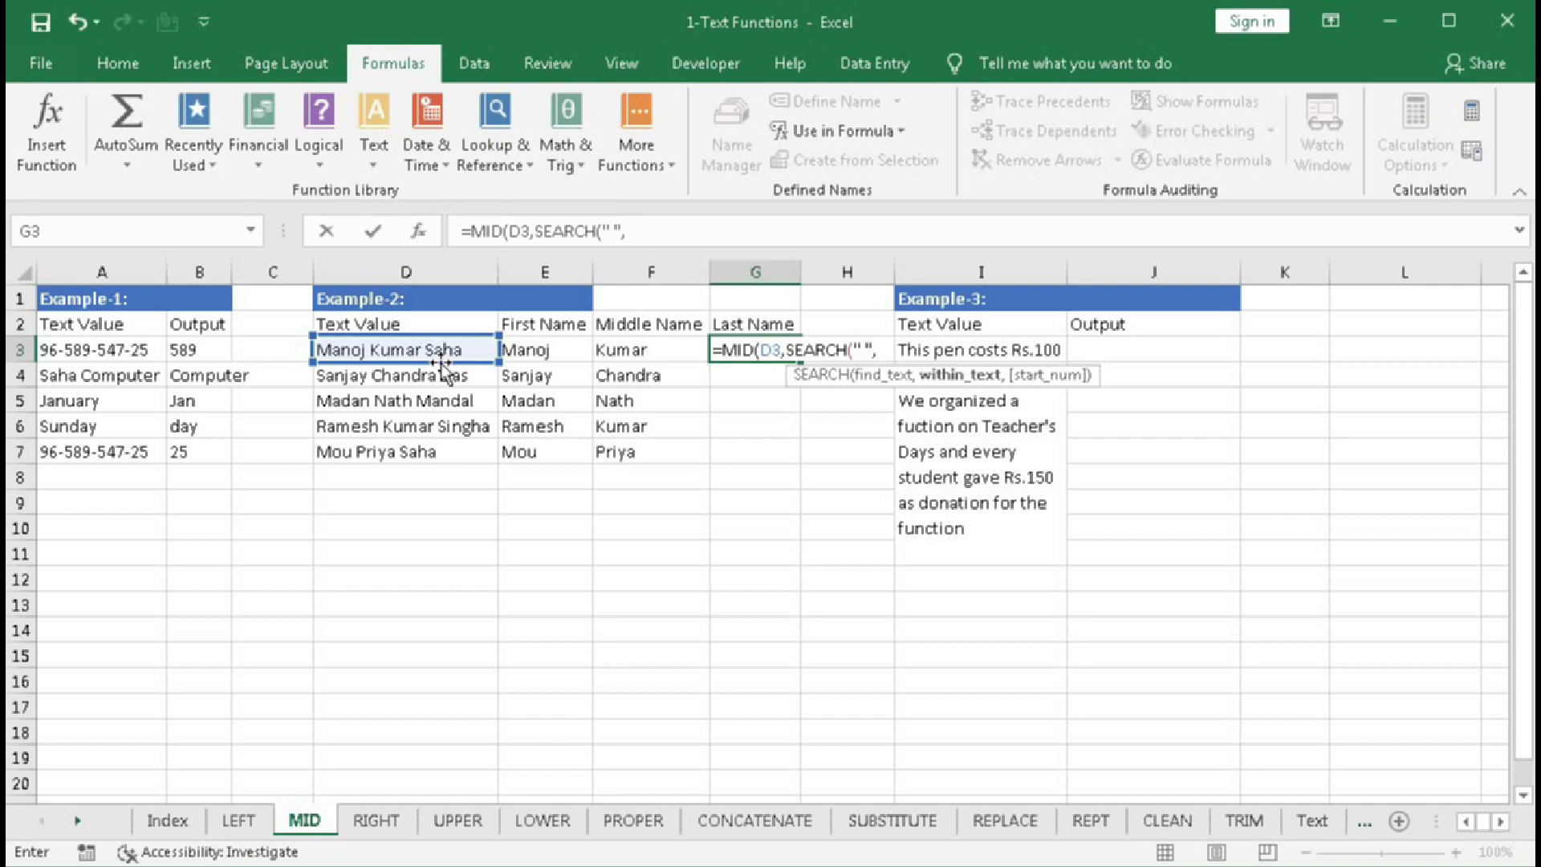
{"action": "left_click", "coordinate": [440, 351]}
{"action": "type", "text": ","}
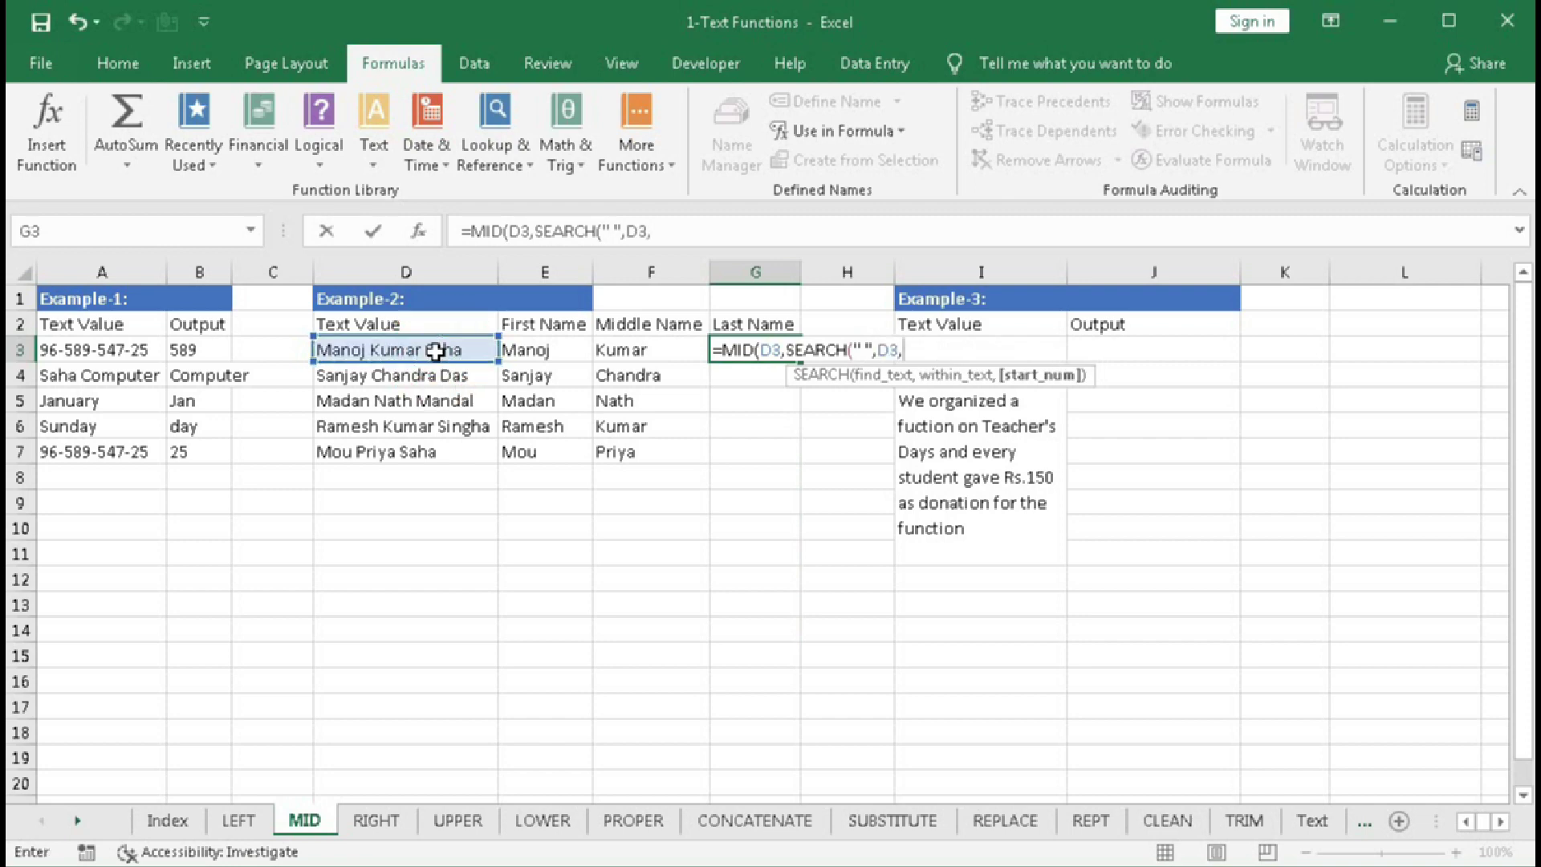
- Nest SEARCH(" ",D3)+1 as the start position of the outer SEARCH in G3 and close the function
{"action": "type", "text": "sear"}
{"action": "key", "text": "Tab"}
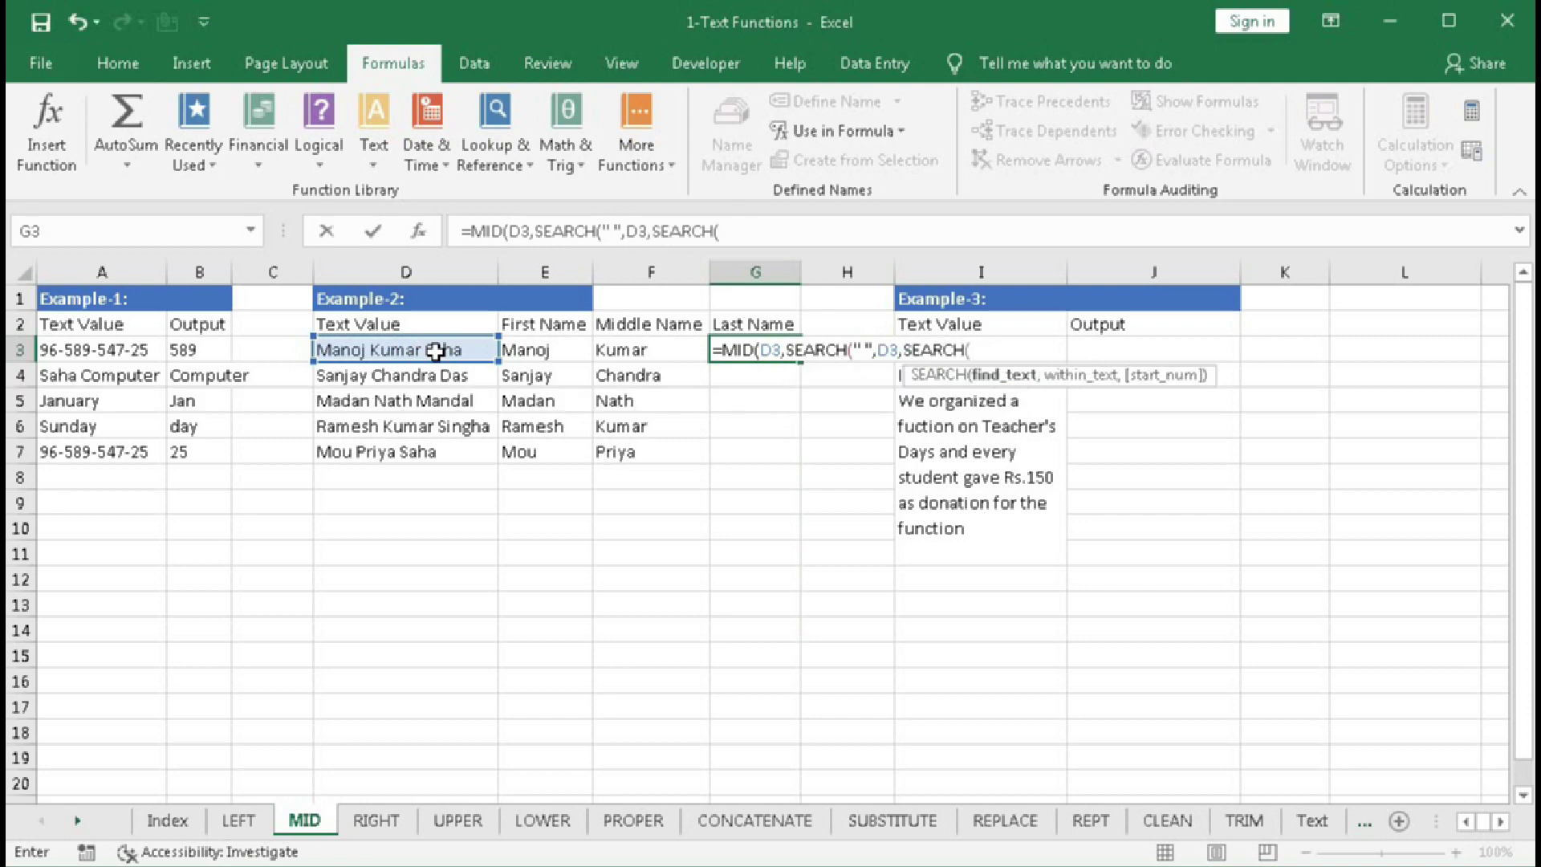
{"action": "type", "text": "\" \","}
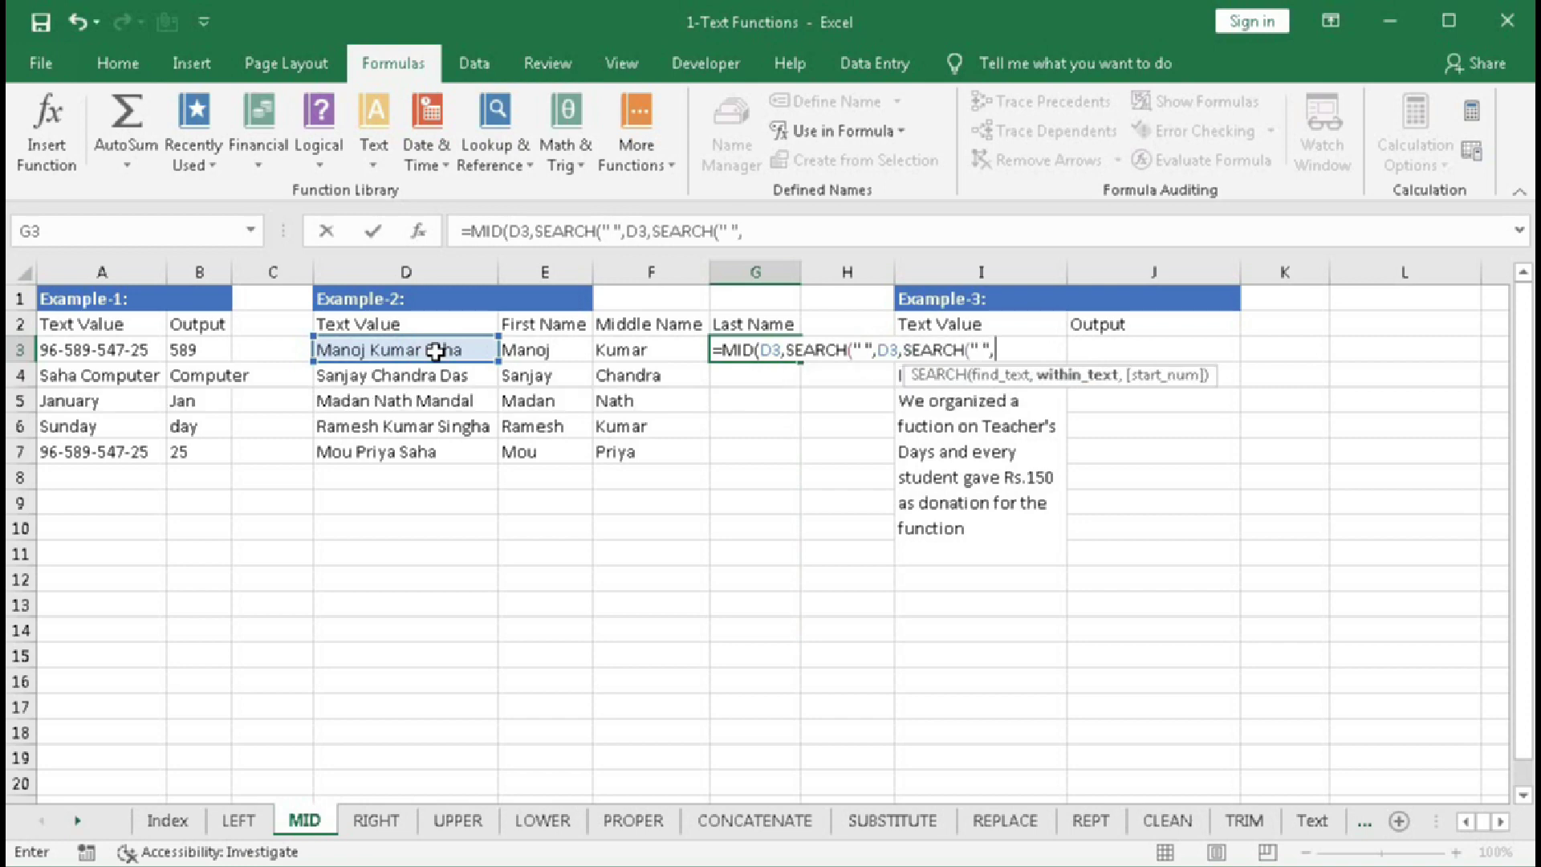
{"action": "left_click", "coordinate": [436, 351]}
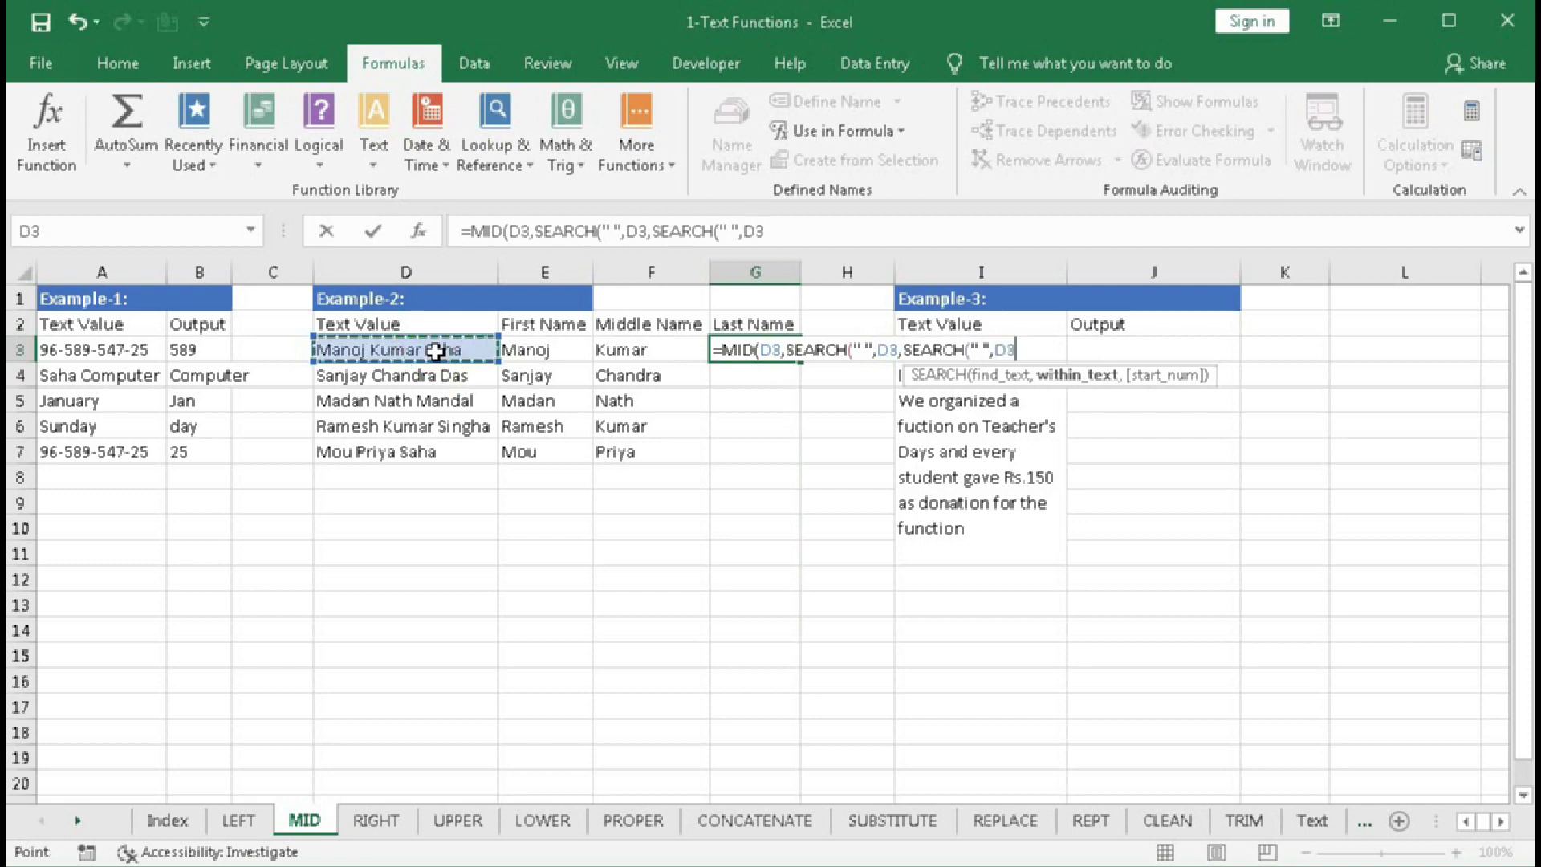
{"action": "type", "text": ")+1"}
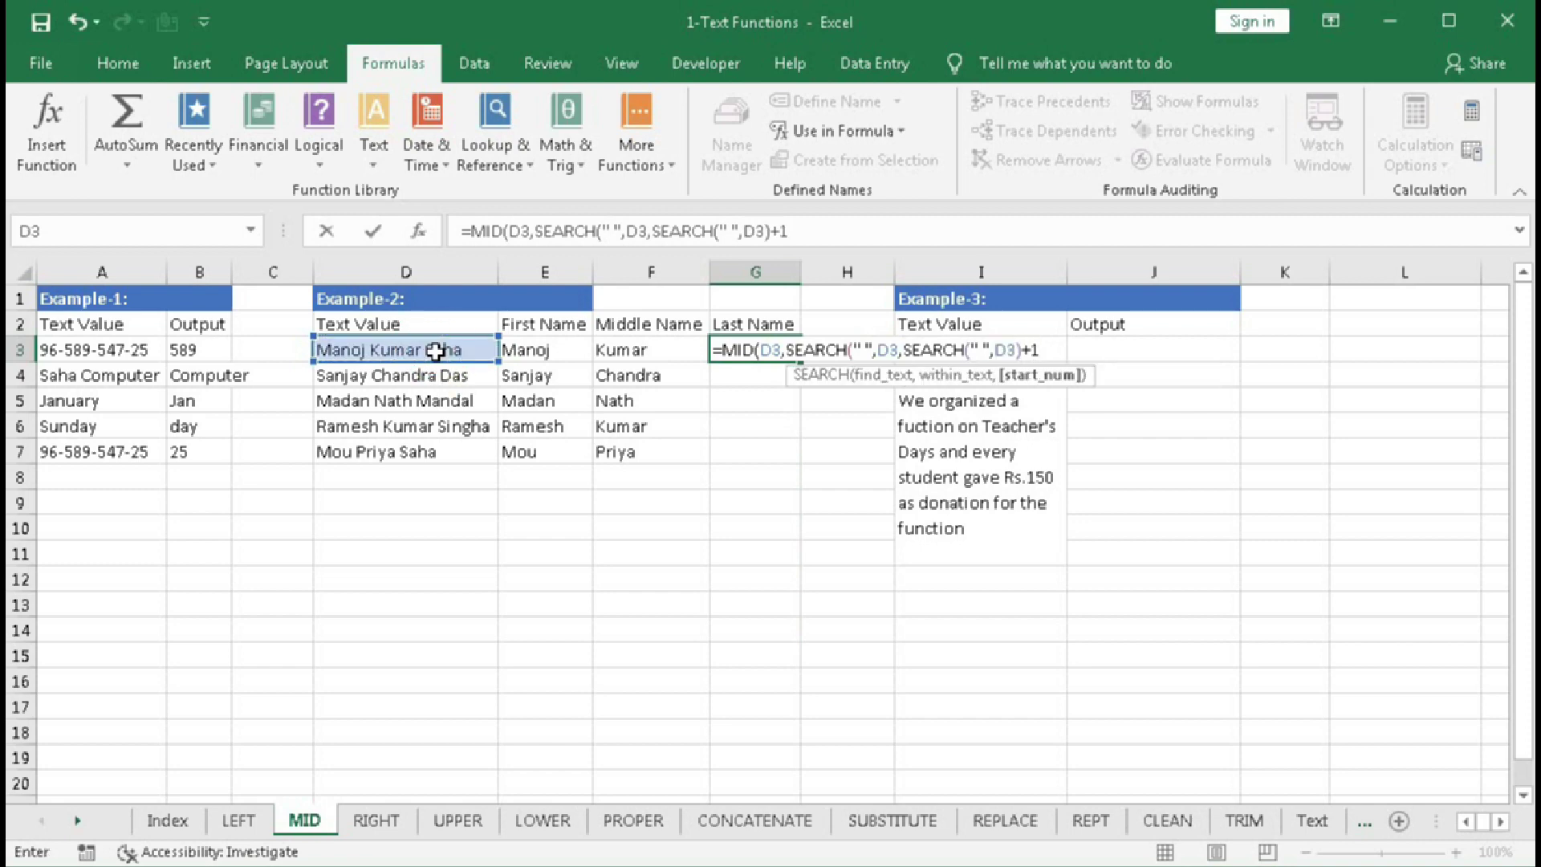
{"action": "type", "text": ")"}
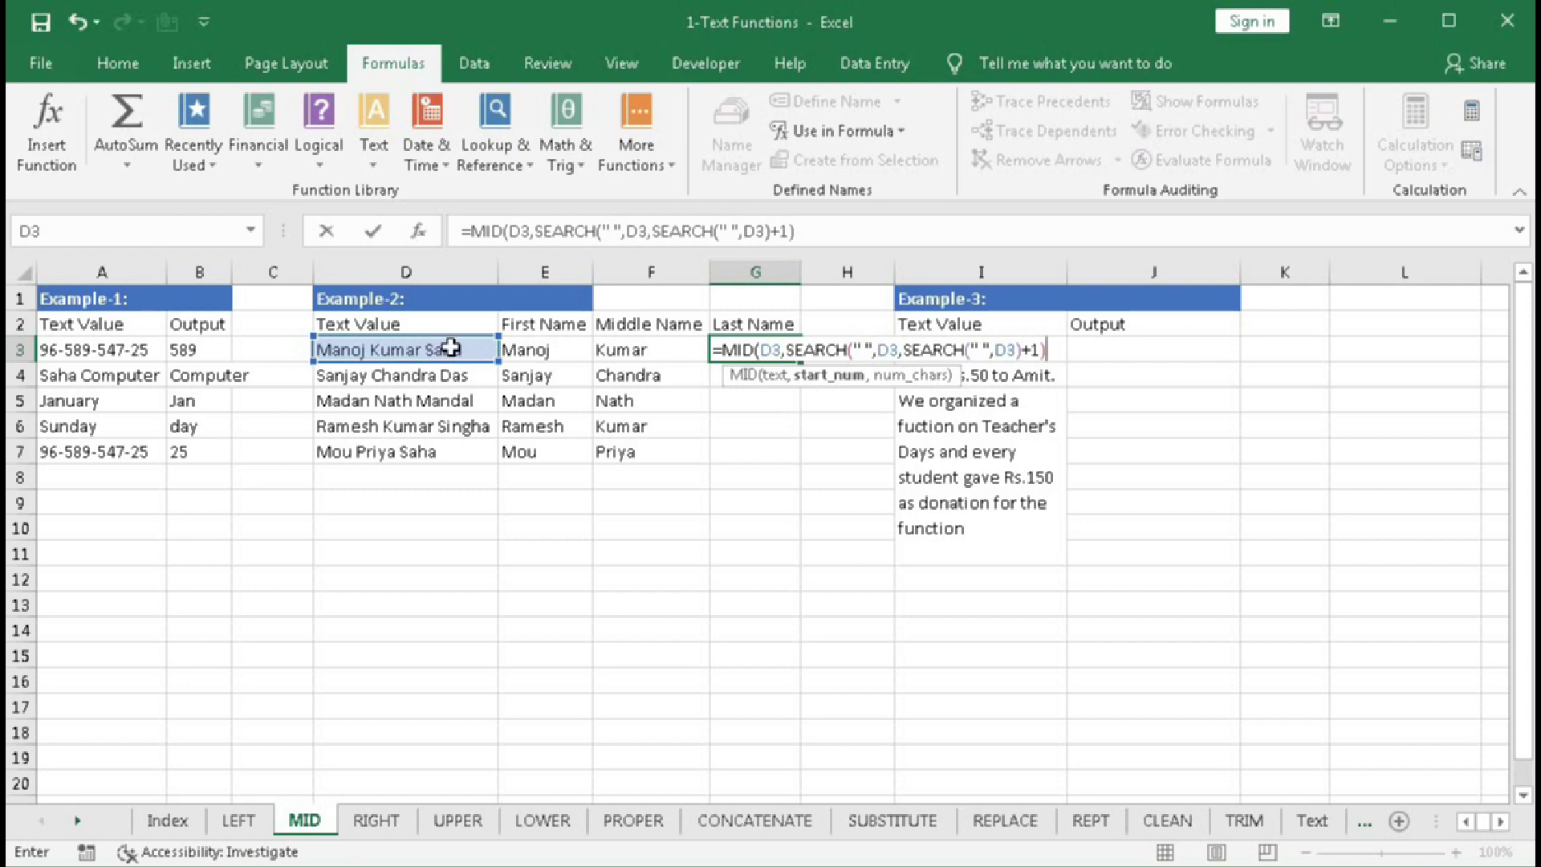
- Evaluate the MID formula's start_num expression in place in G3, and restore the expression
{"action": "left_click", "coordinate": [818, 377]}
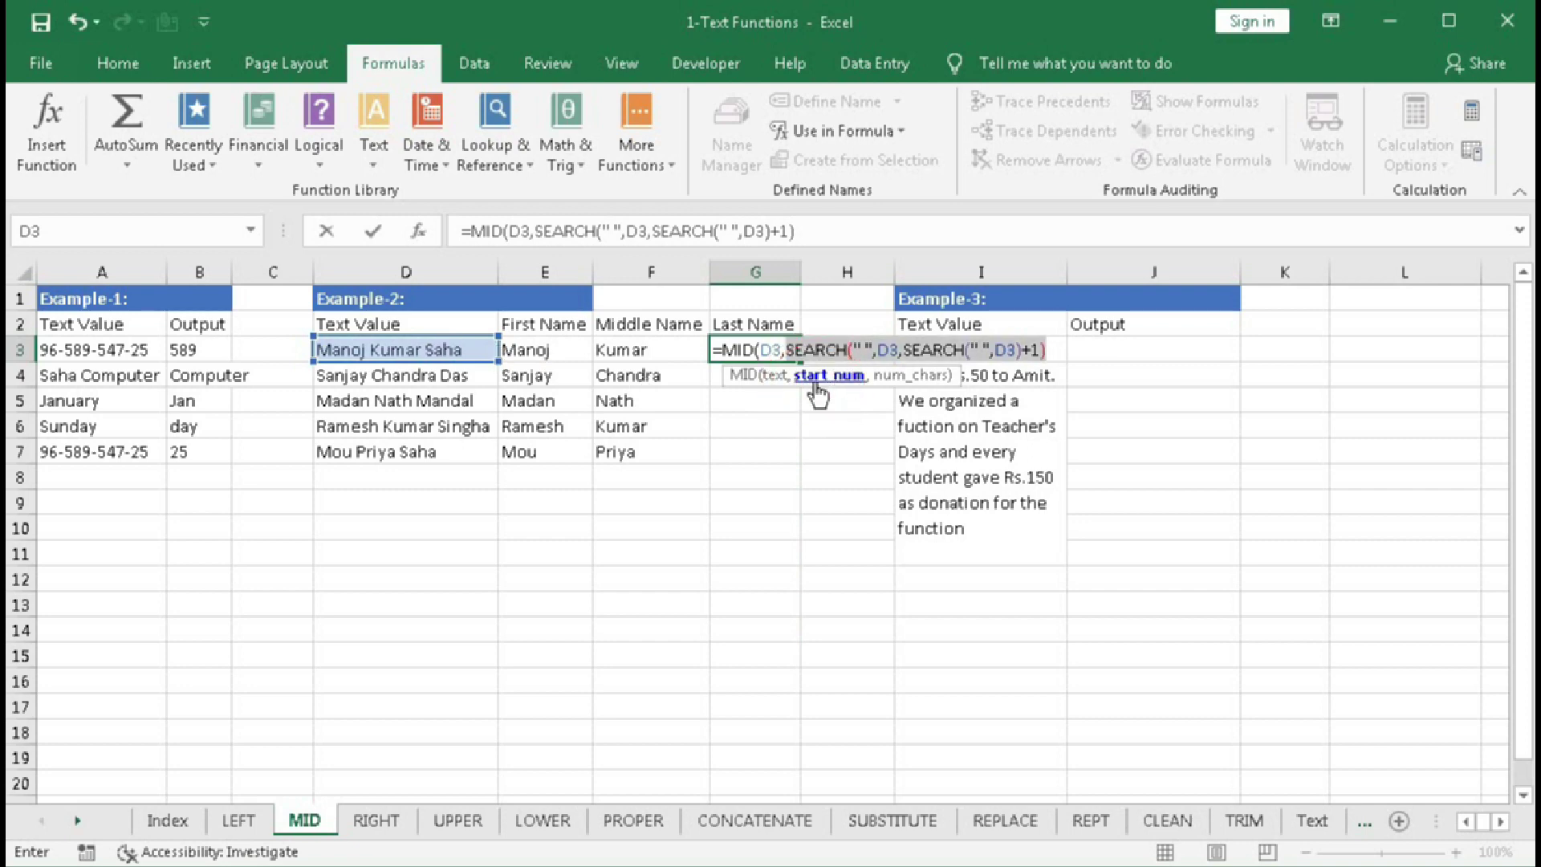
{"action": "key", "text": "F9"}
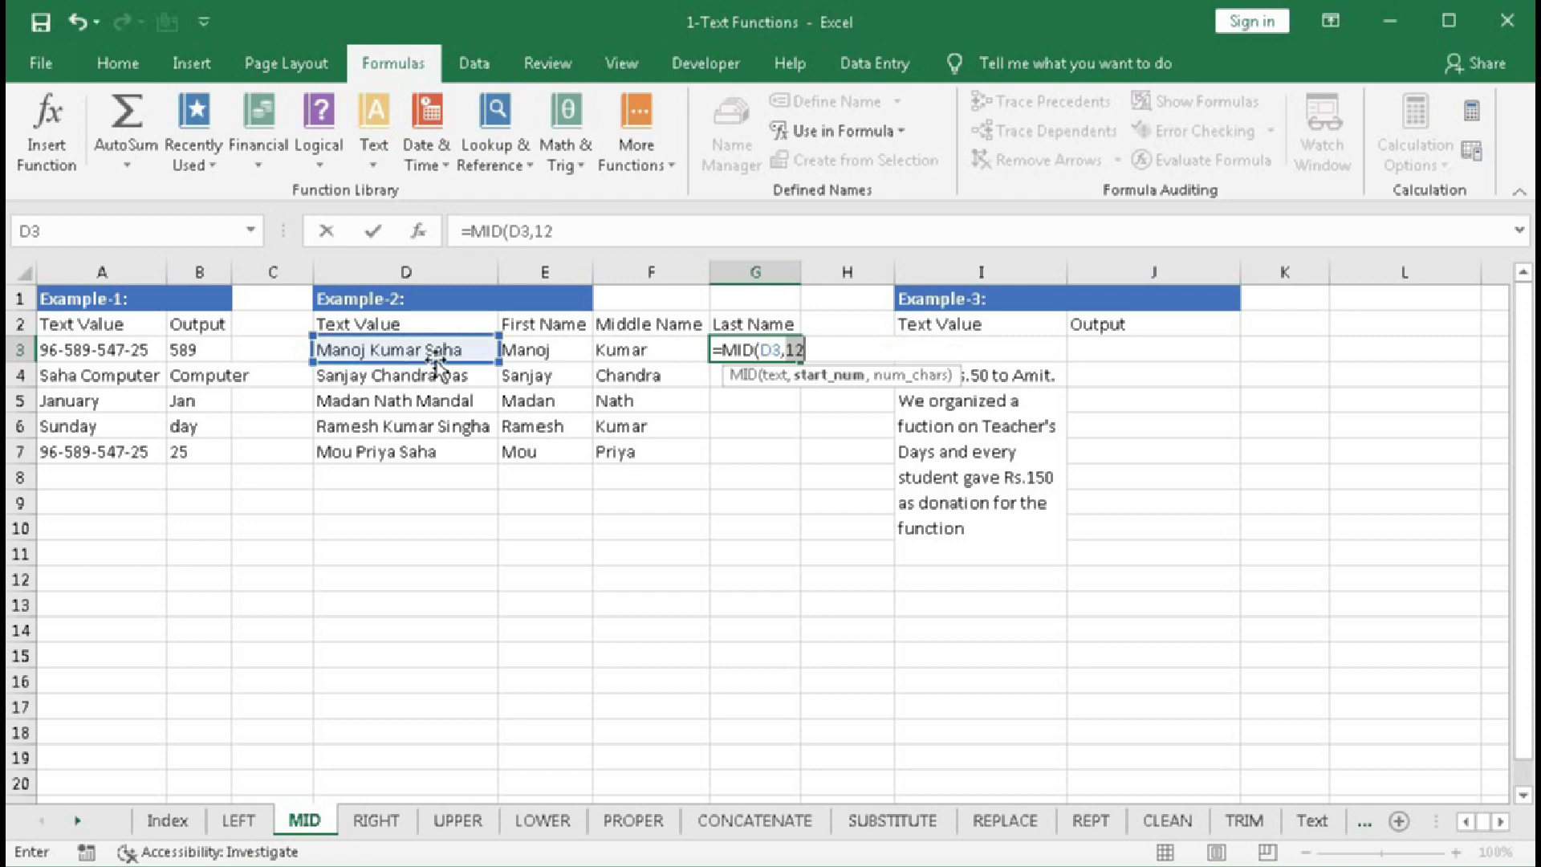
{"action": "key", "text": "ctrl+z"}
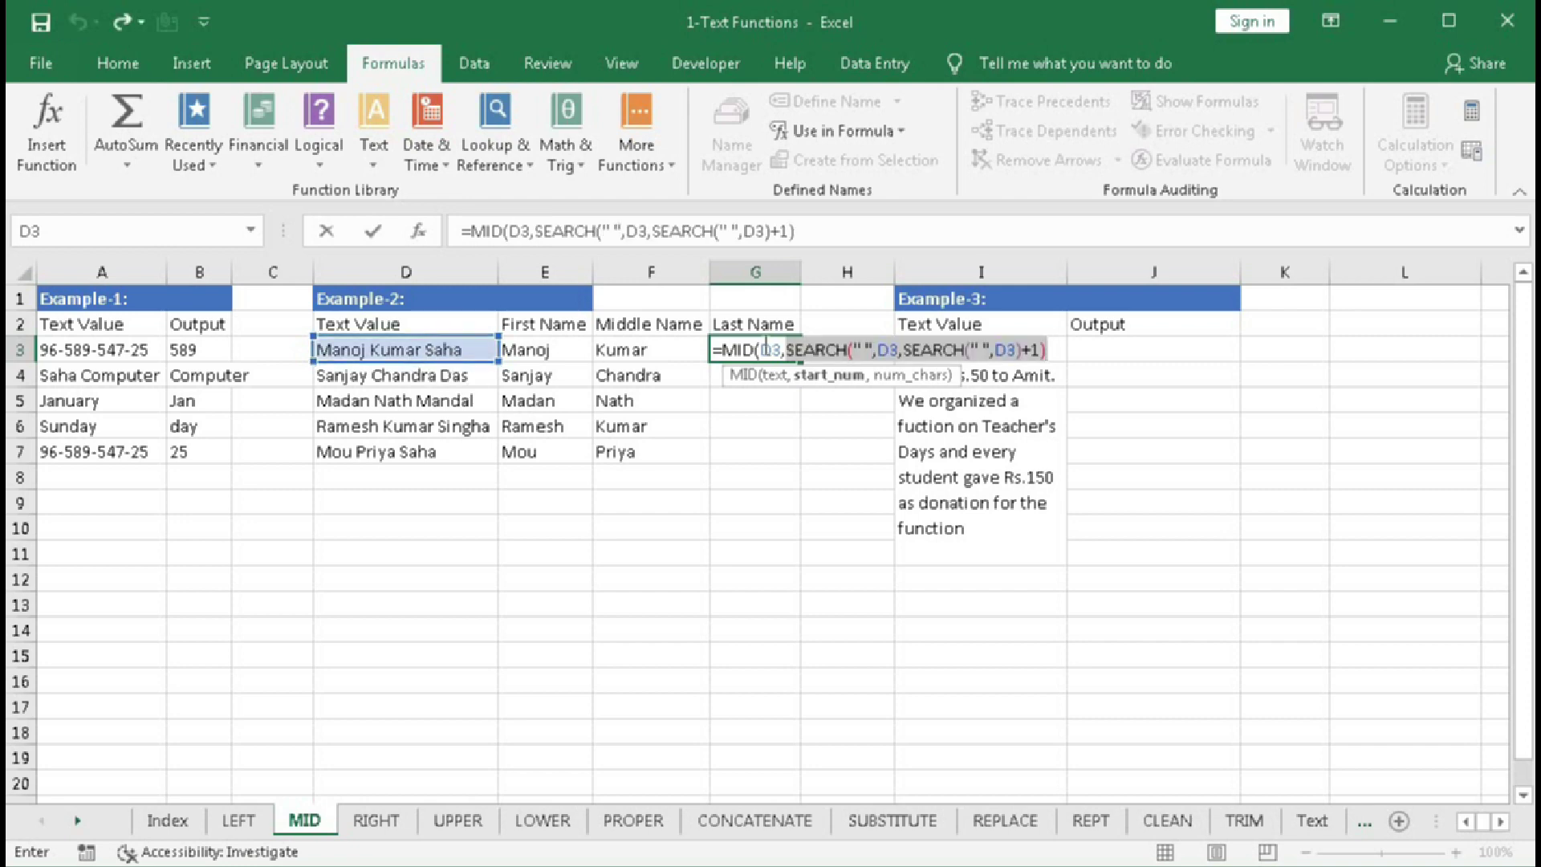
- Add 1 to the start_num expression in G3 and begin num_chars with LEN(D3) followed by a minus sign
{"action": "left_click", "coordinate": [1046, 349]}
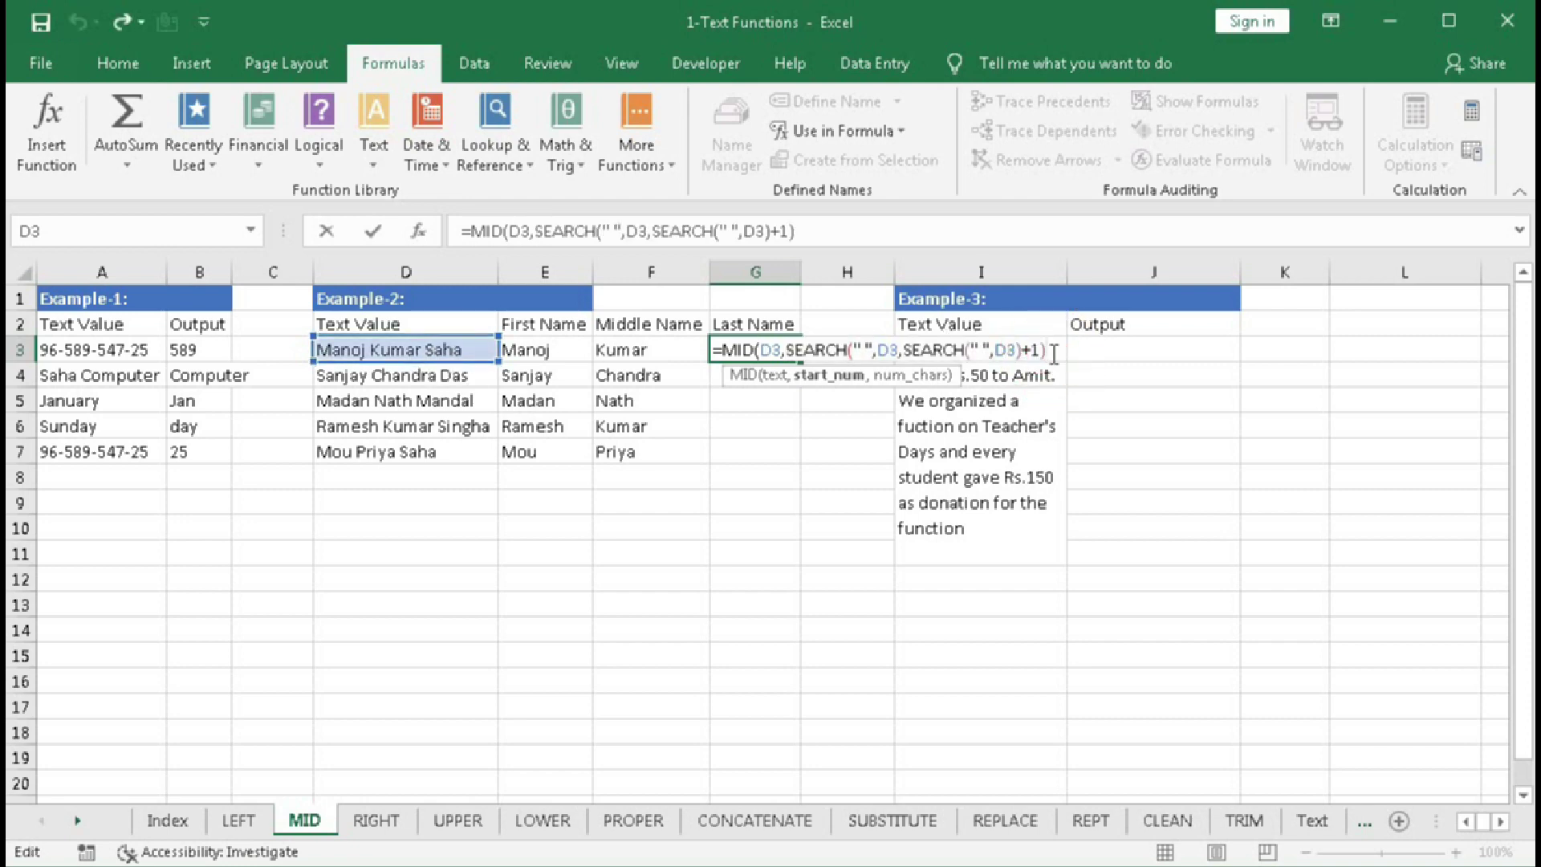
{"action": "type", "text": "+1,"}
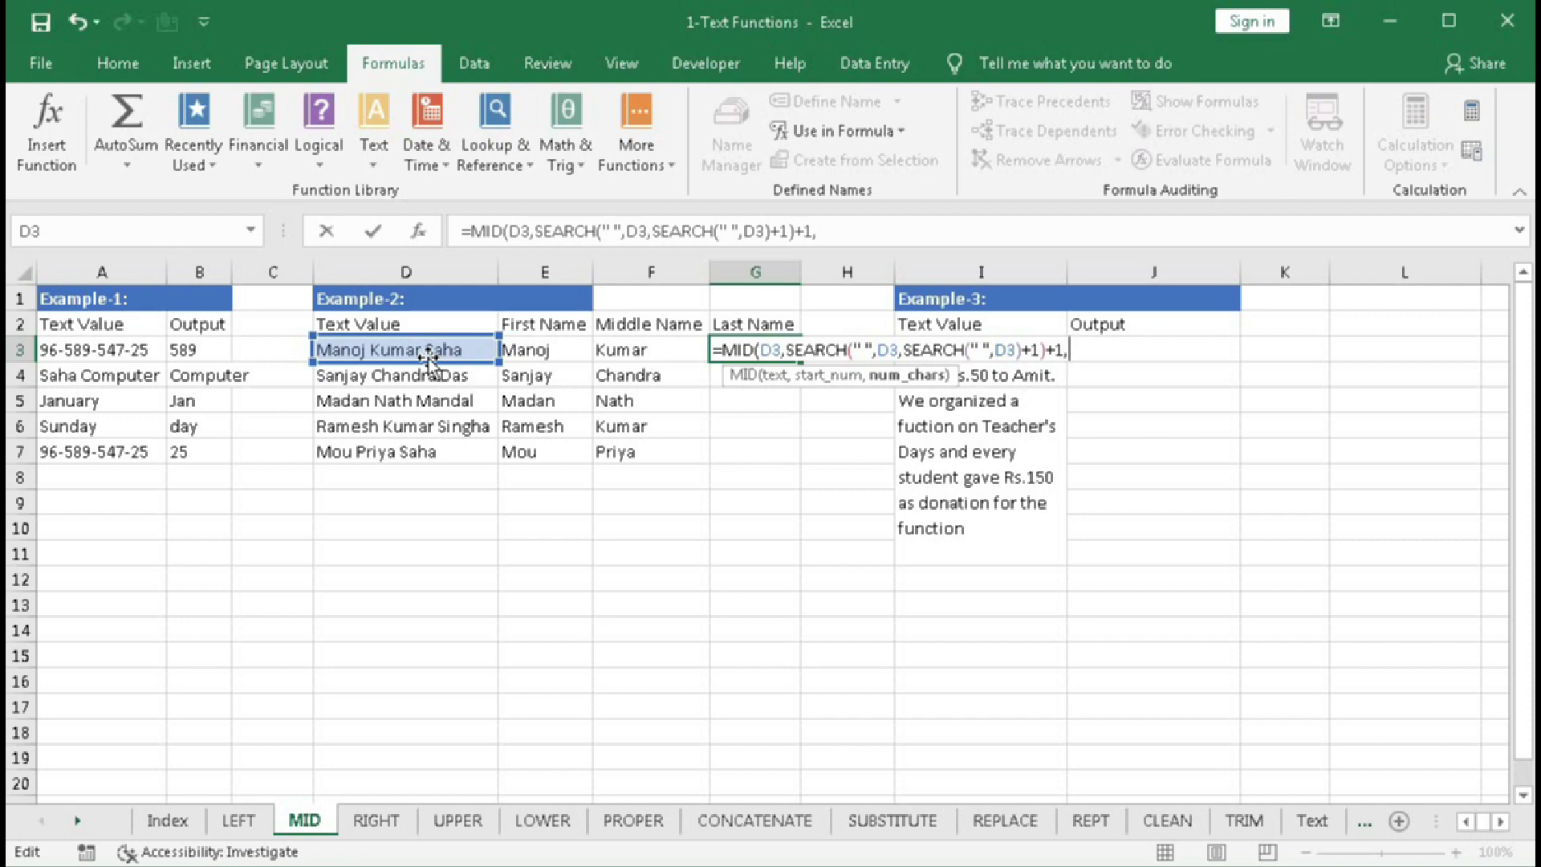
{"action": "type", "text": "LEN("}
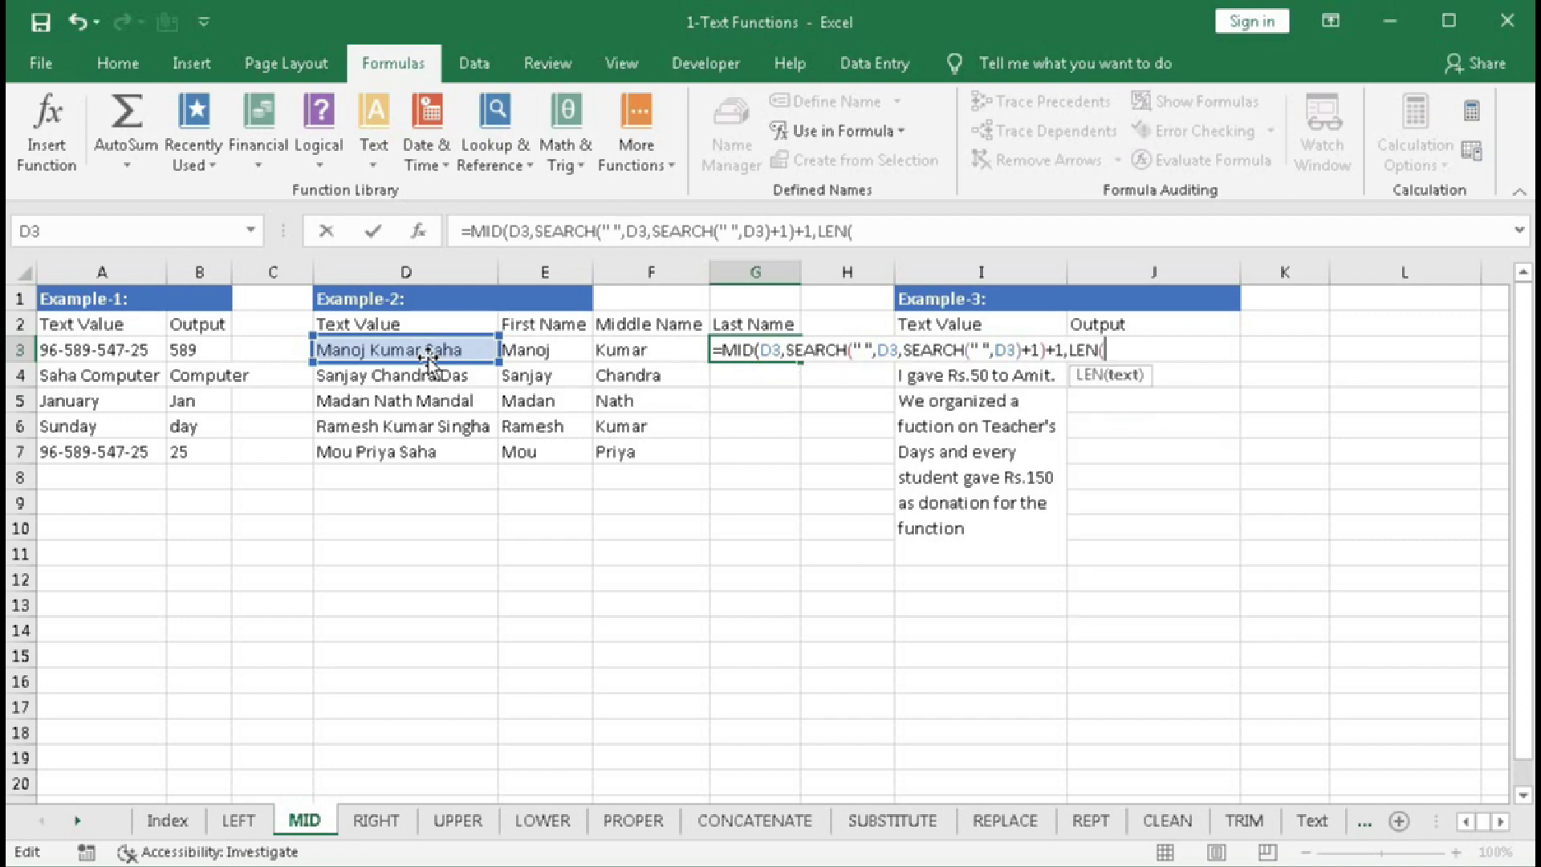
{"action": "left_click", "coordinate": [425, 351]}
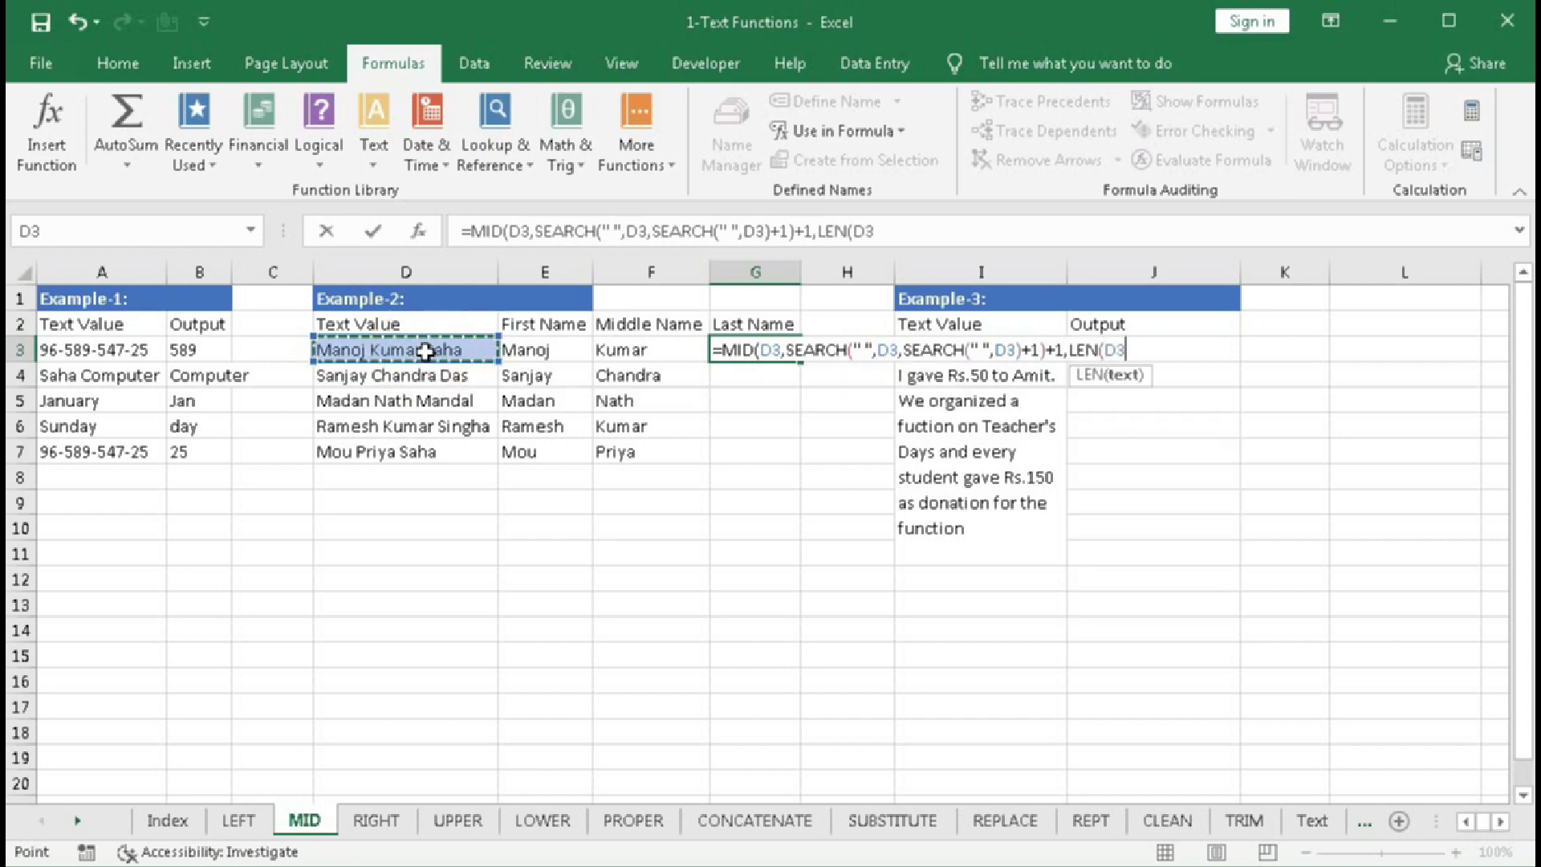
{"action": "type", "text": ")"}
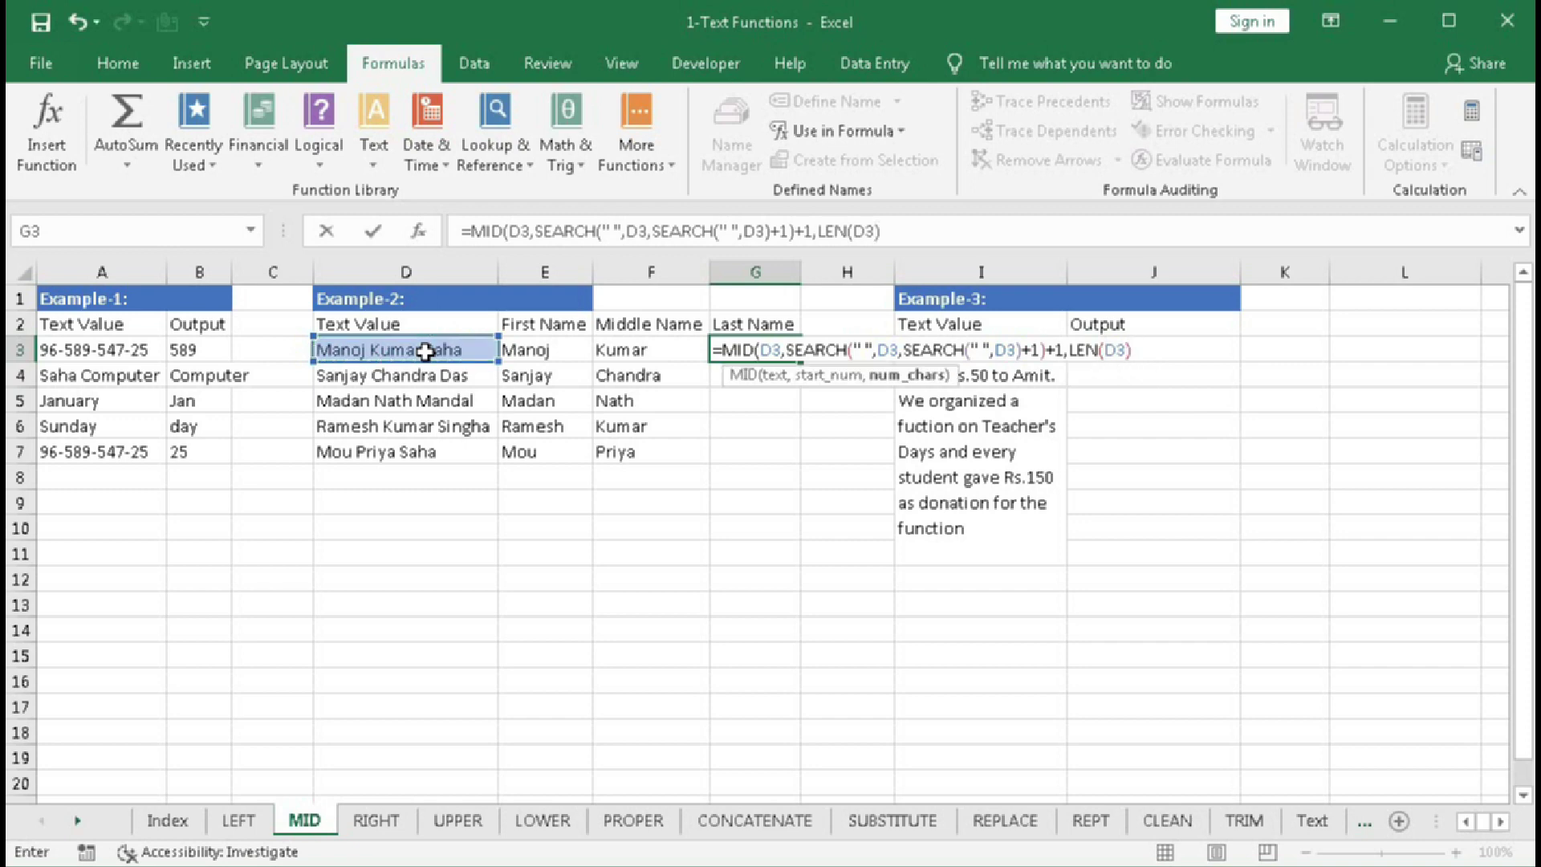
{"action": "type", "text": "-"}
- Copy the nested SEARCH expression from start_num, without its final +1, and paste it after LEN(D3)- in the G3 formula
{"action": "key", "text": "F2"}
{"action": "left_click", "coordinate": [831, 375]}
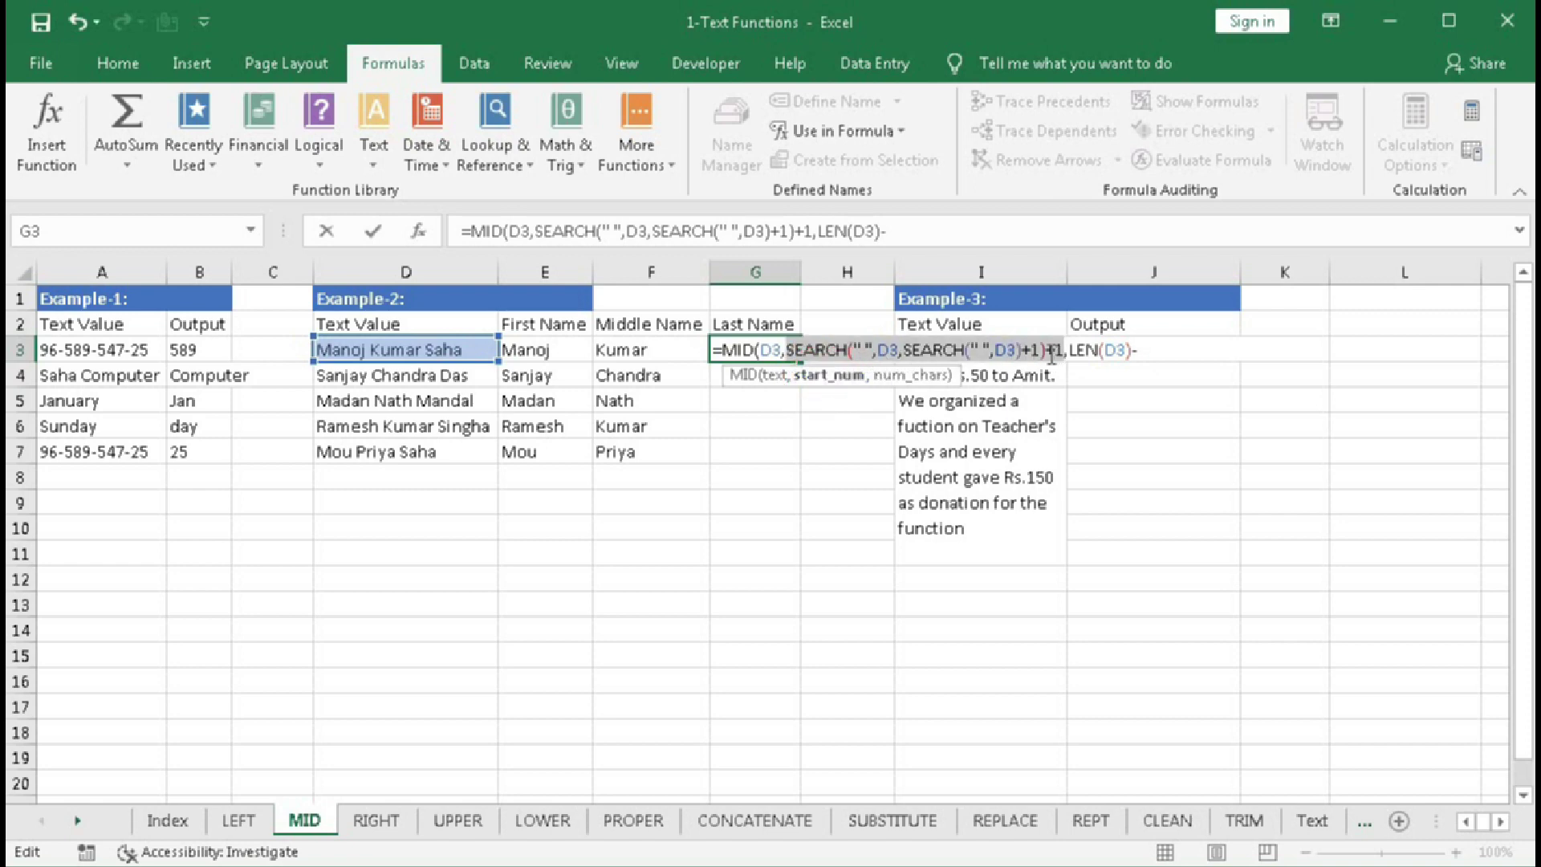
{"action": "left_click_drag", "start_coordinate": [1051, 353], "coordinate": [1135, 350]}
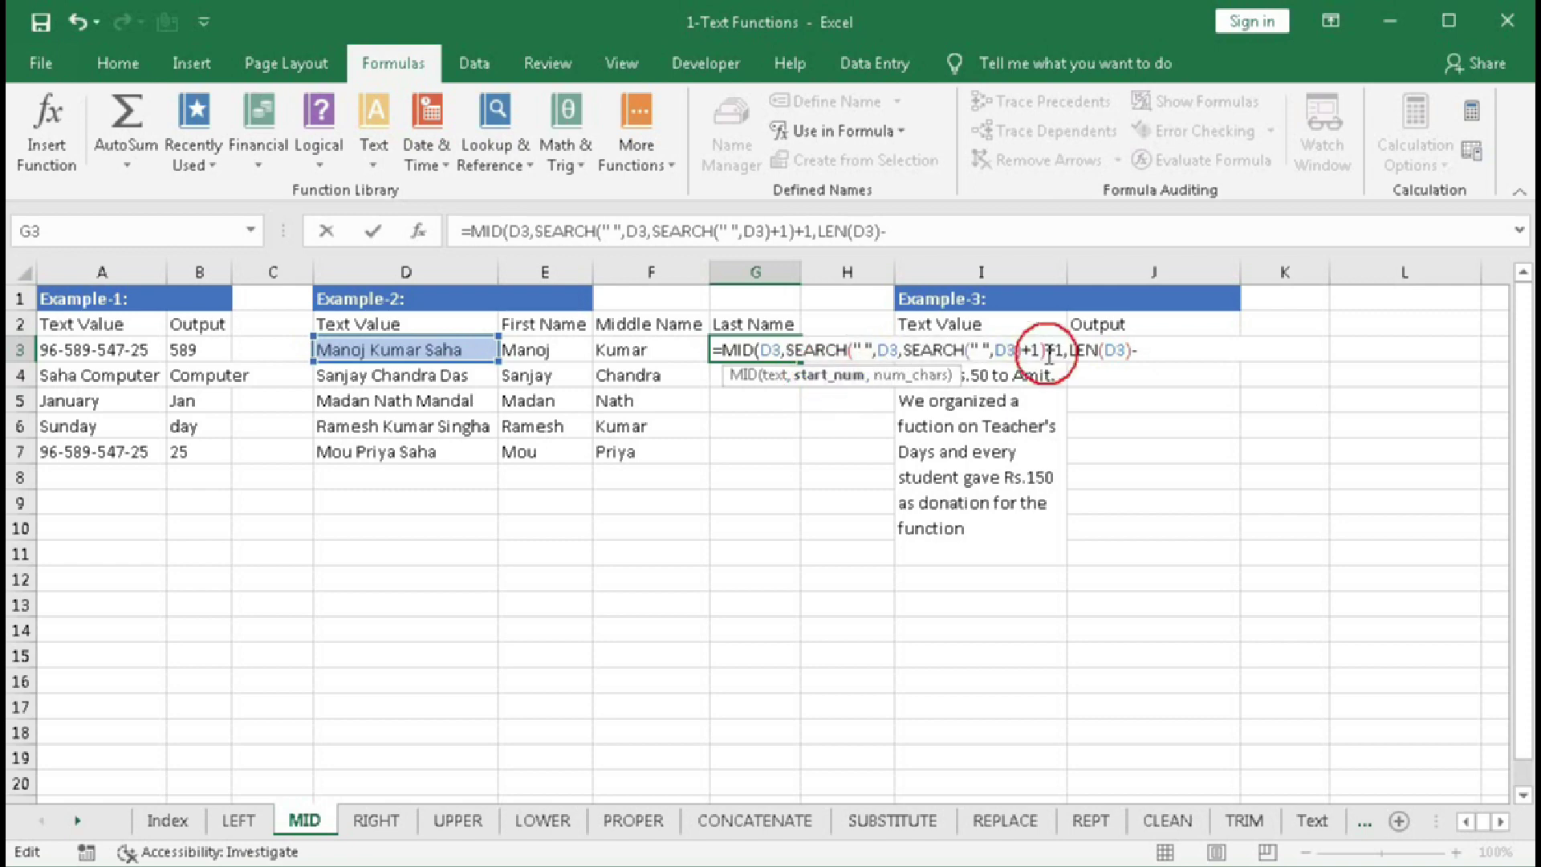
{"action": "left_click", "coordinate": [792, 365]}
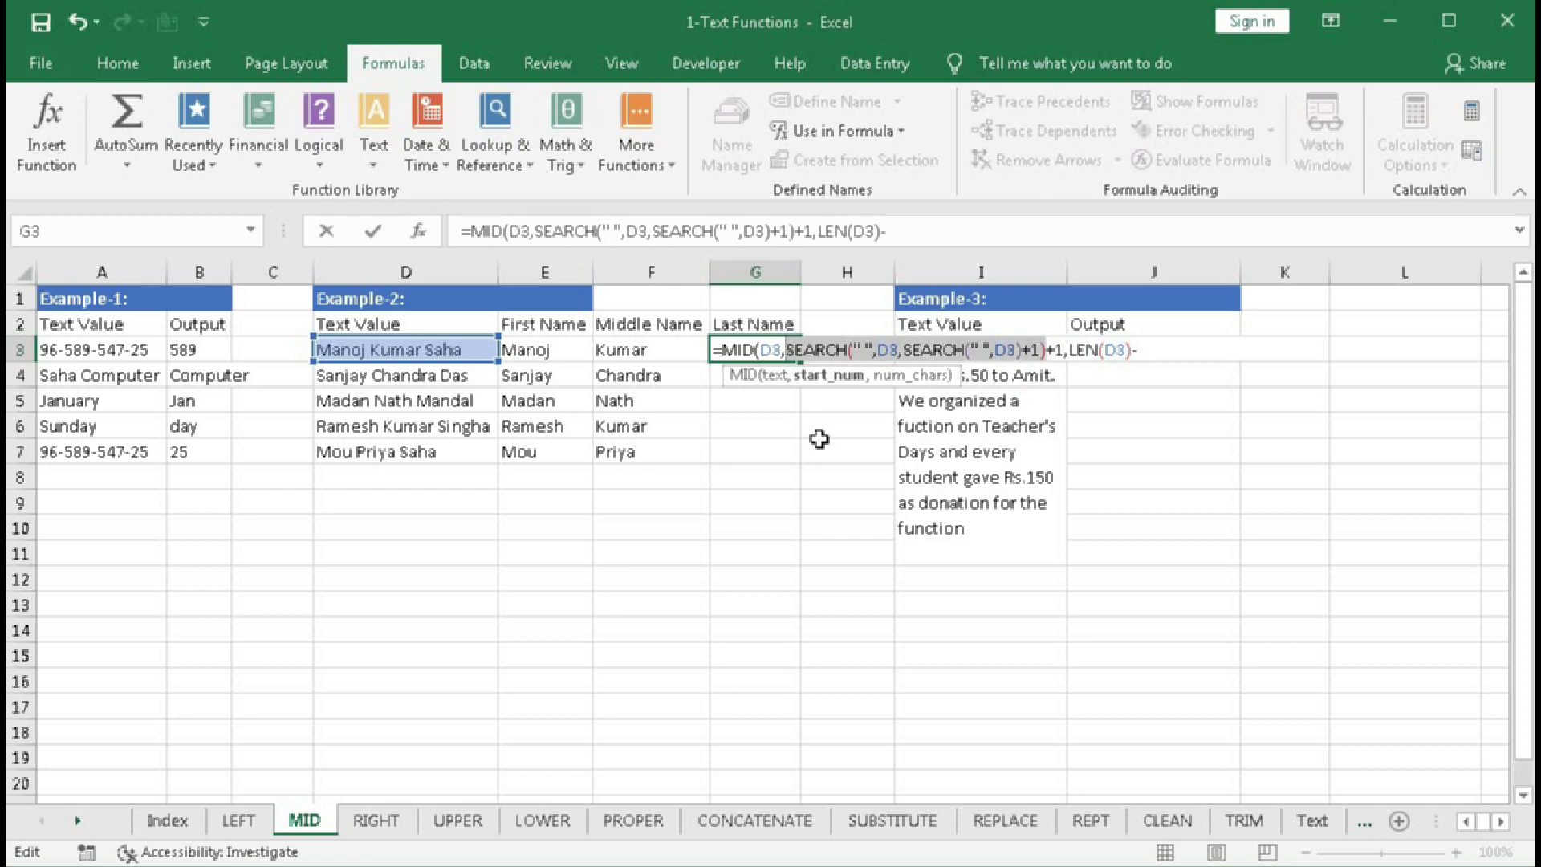
{"action": "left_click", "coordinate": [1140, 351]}
{"action": "key", "text": "ctrl+v"}
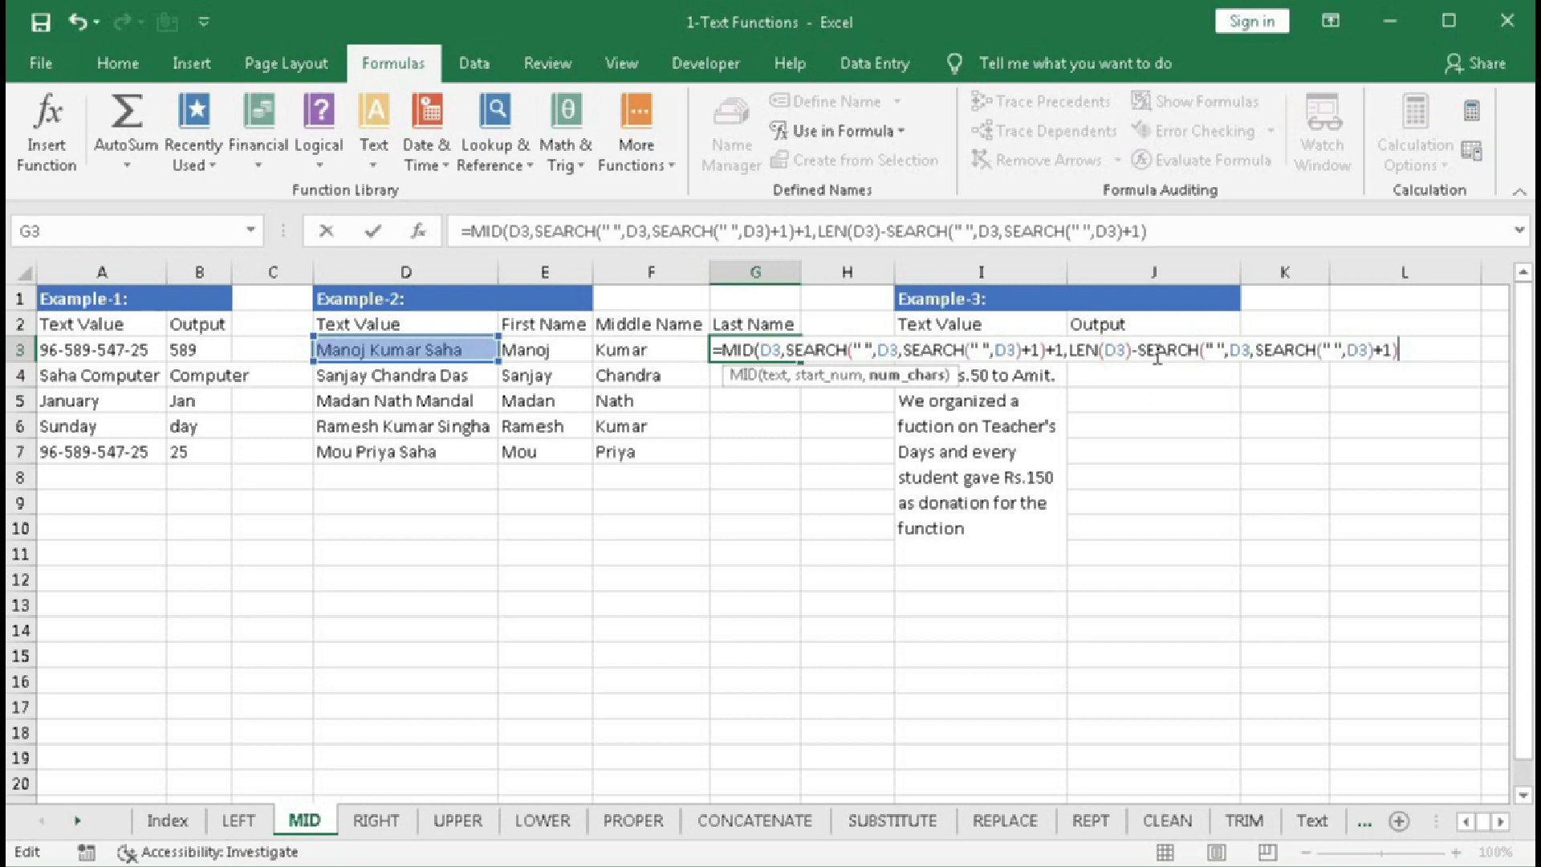
- Evaluate the num_chars expression of the G3 formula in place, and restore the expression
{"action": "left_click", "coordinate": [887, 379]}
{"action": "type", "text": "4"}
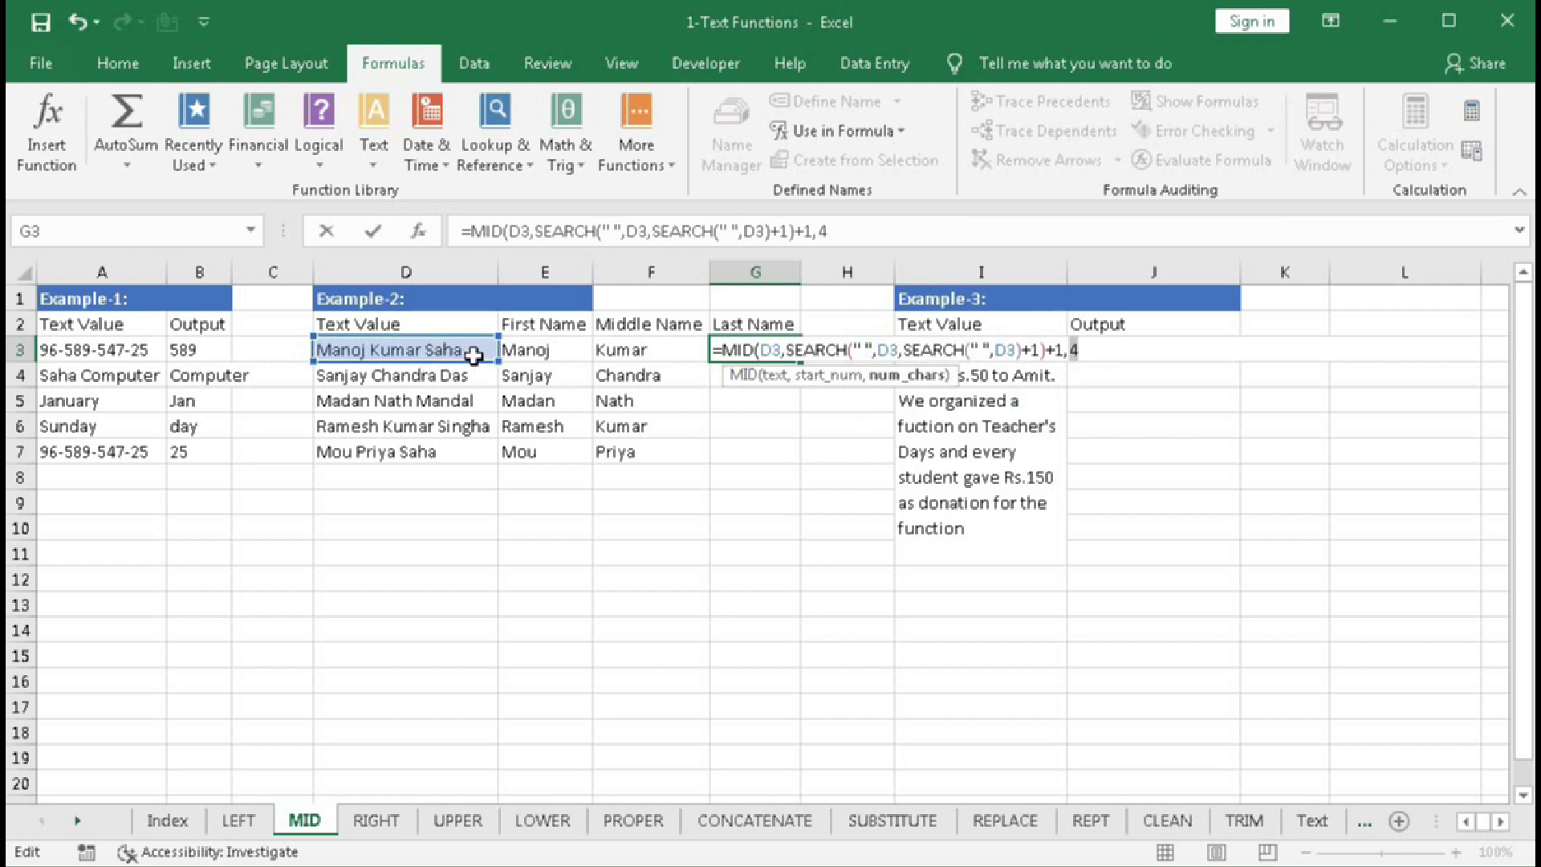
{"action": "key", "text": "ctrl+v"}
- Enter the G3 formula, accepting the proposed closing parenthesis, and fill it down to G7
{"action": "key", "text": "Return"}
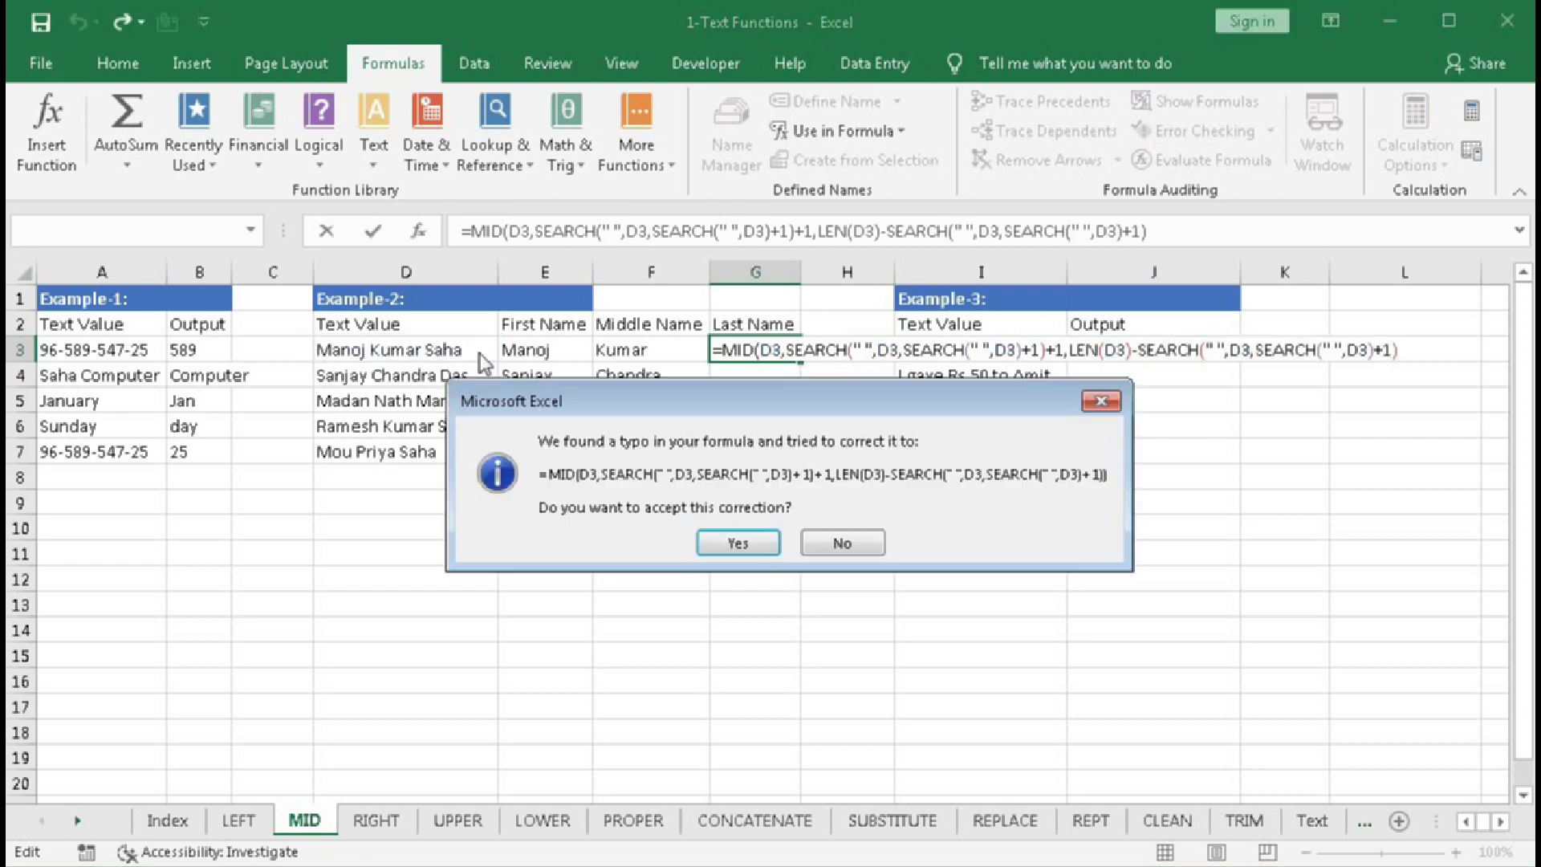
{"action": "left_click", "coordinate": [734, 542]}
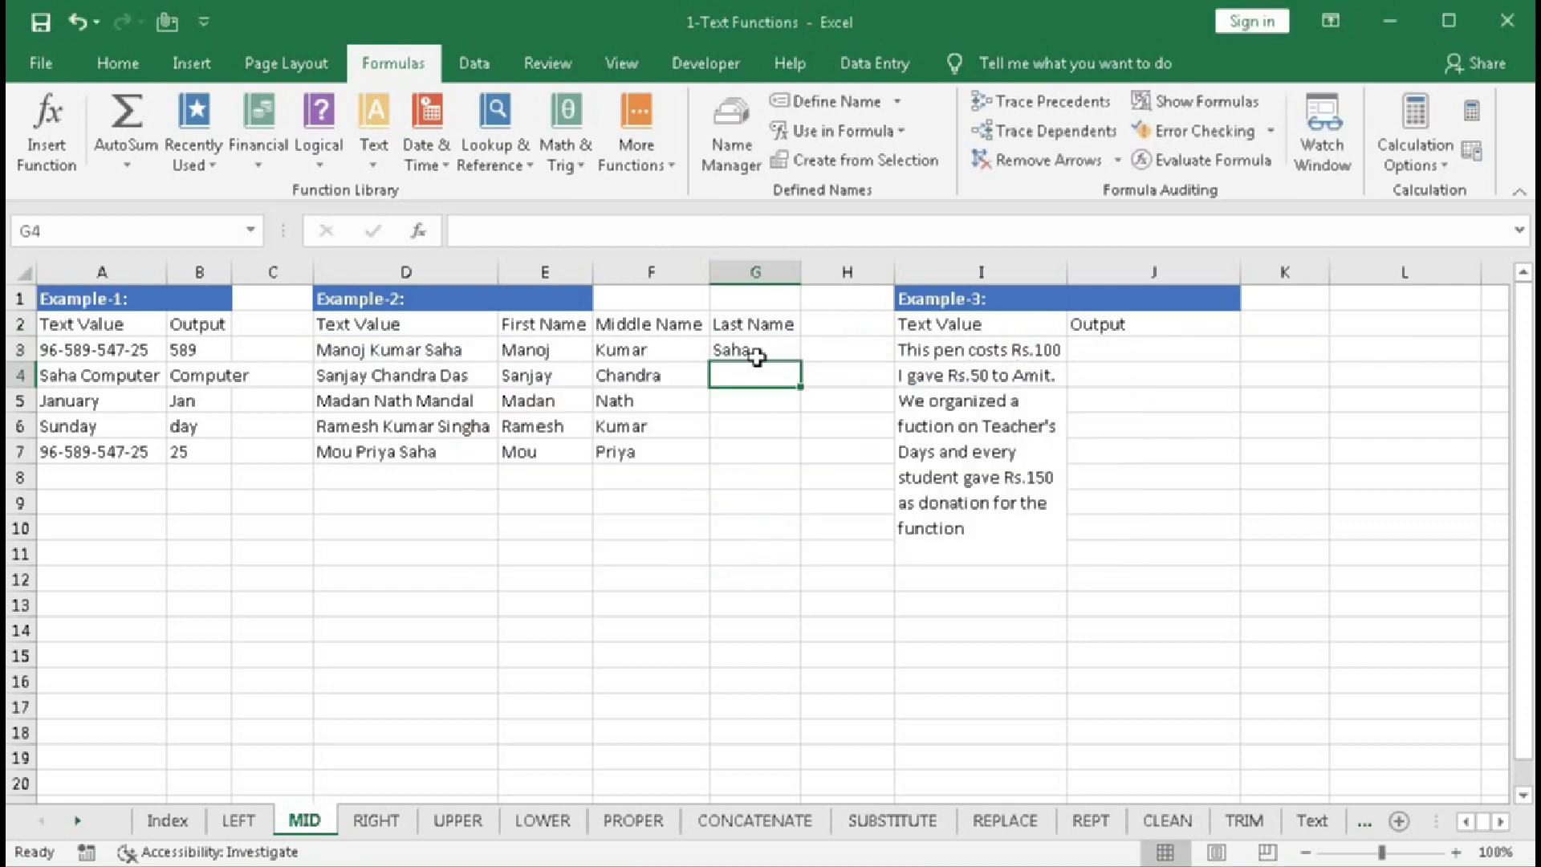
{"action": "left_click", "coordinate": [791, 357]}
{"action": "left_click_drag", "start_coordinate": [791, 360], "coordinate": [795, 459]}
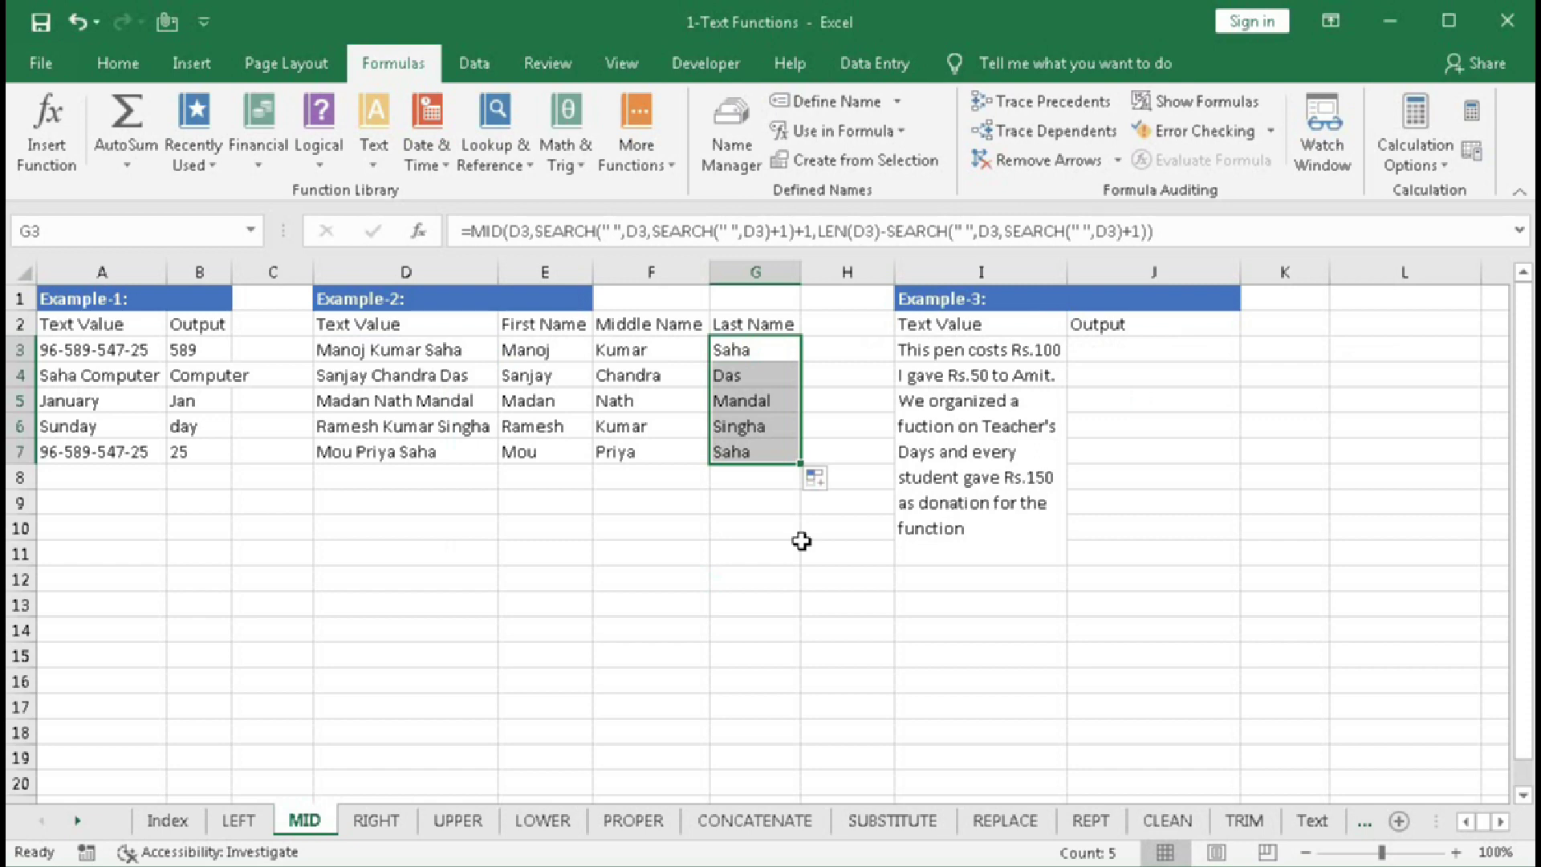
- Examine the split-name formulas in E3, F3 and G3 against D3, and the Example-3 text values in I3 to I5
{"action": "left_click", "coordinate": [534, 353]}
{"action": "left_click", "coordinate": [630, 351]}
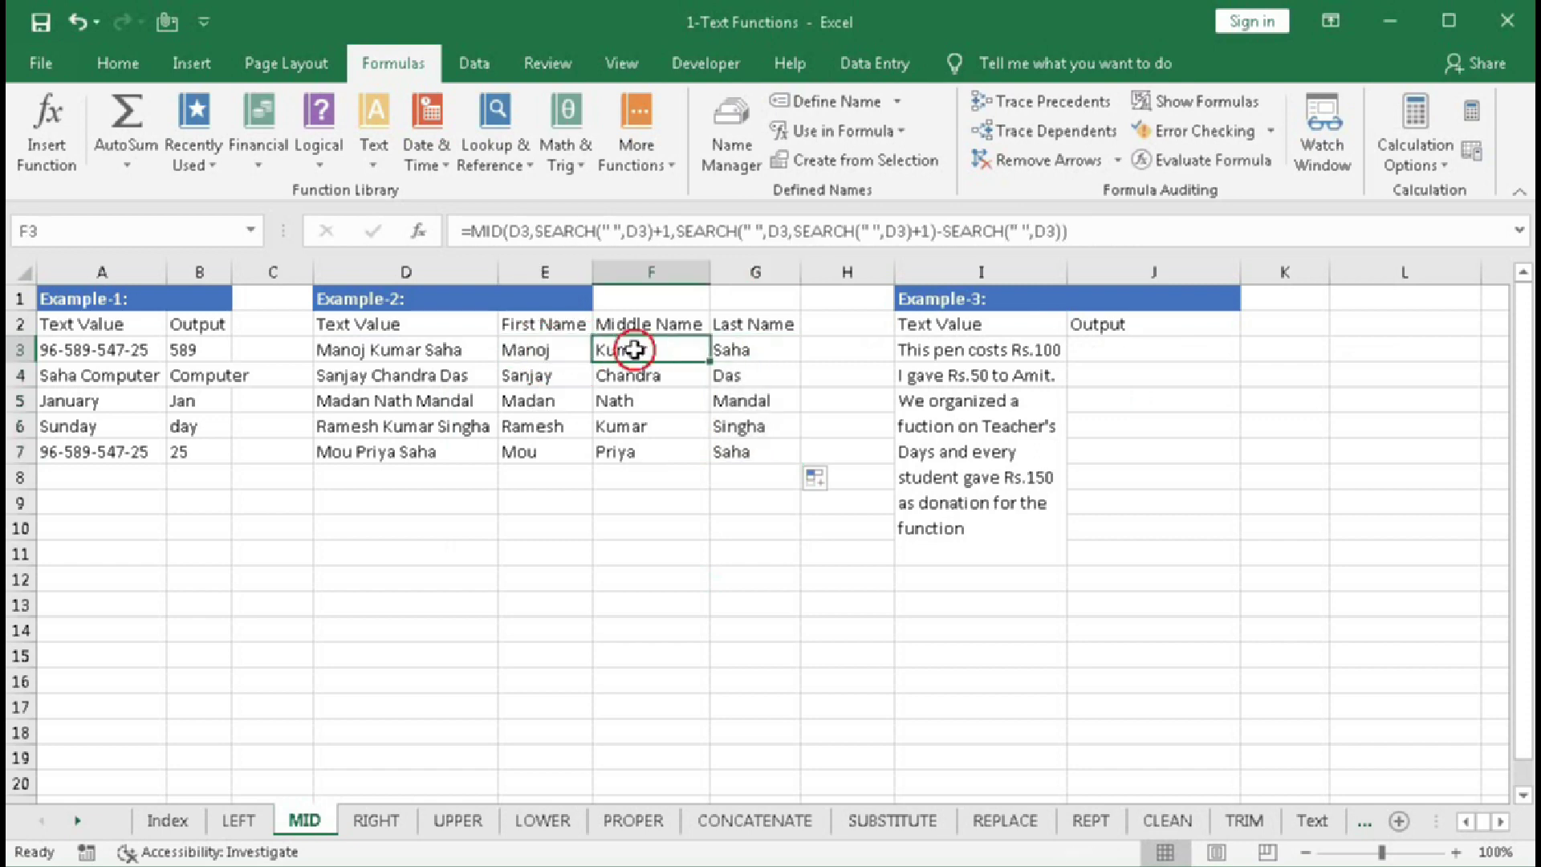
{"action": "left_click", "coordinate": [732, 348]}
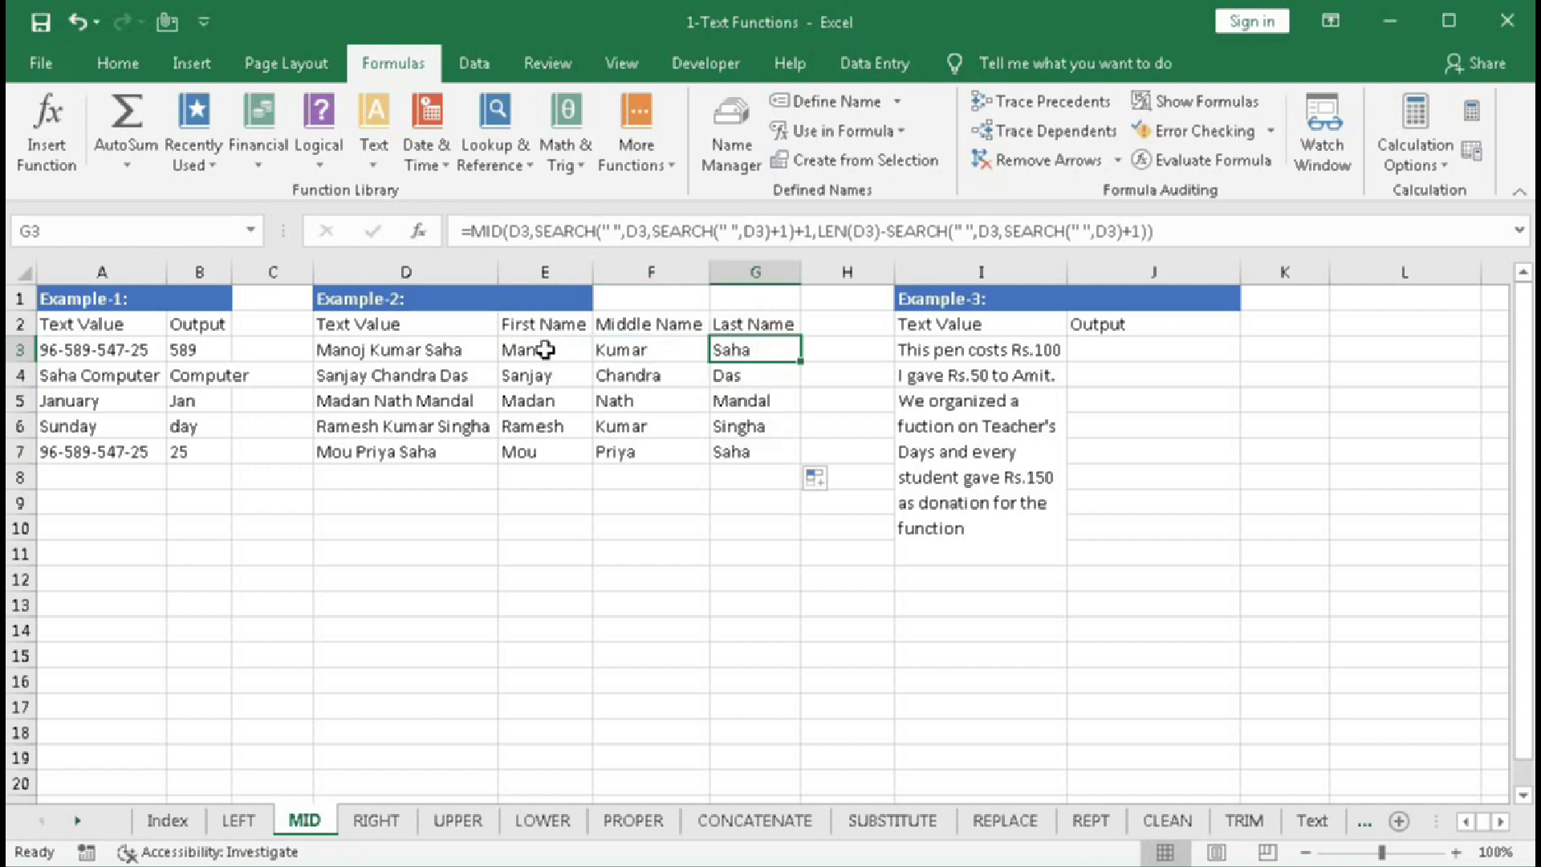
{"action": "left_click", "coordinate": [342, 348]}
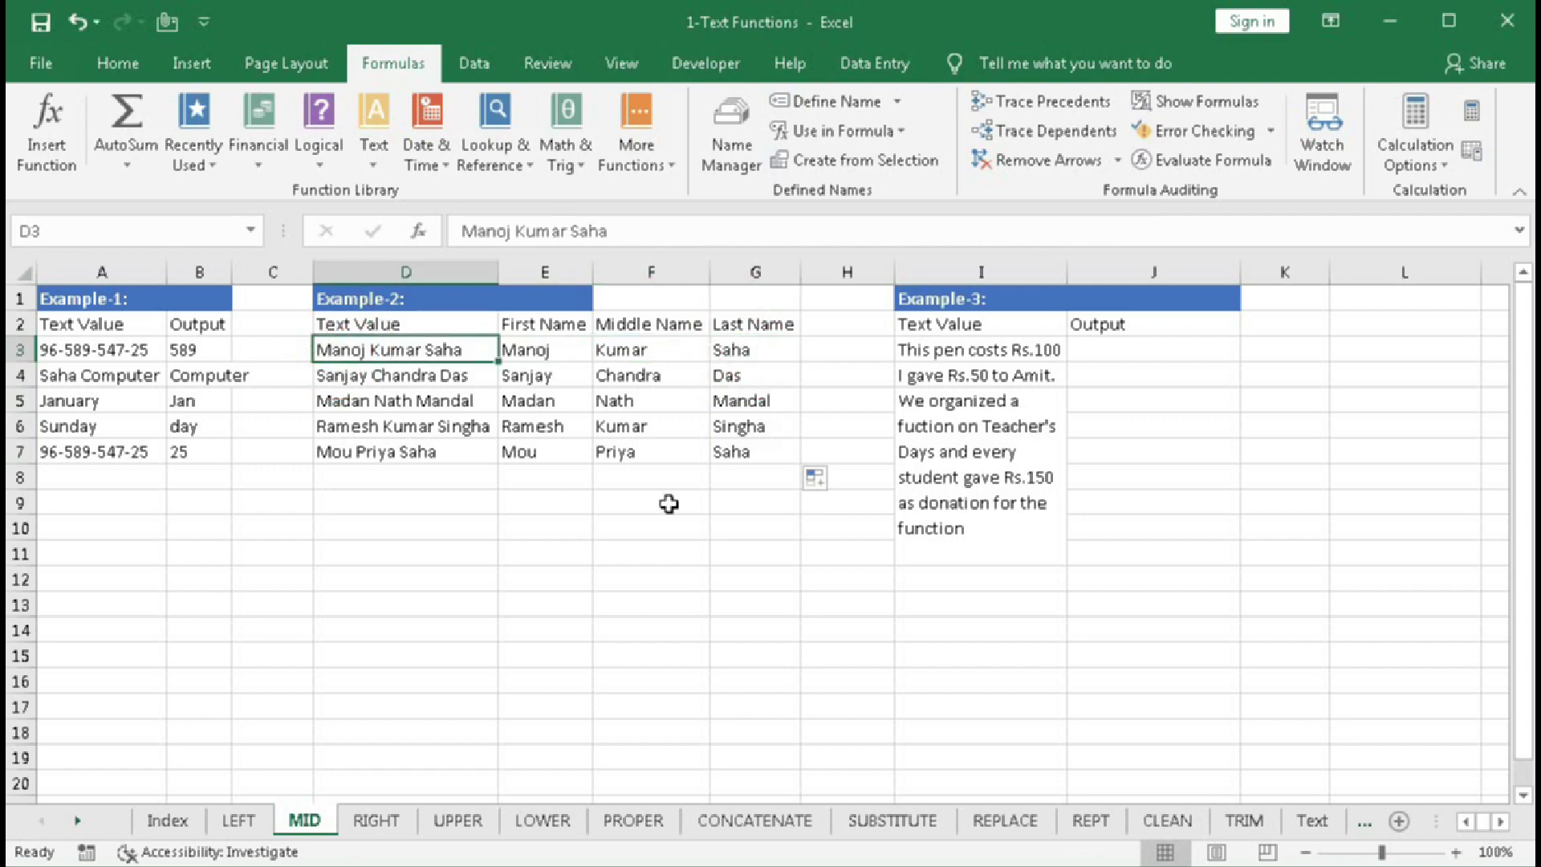
{"action": "left_click", "coordinate": [944, 299]}
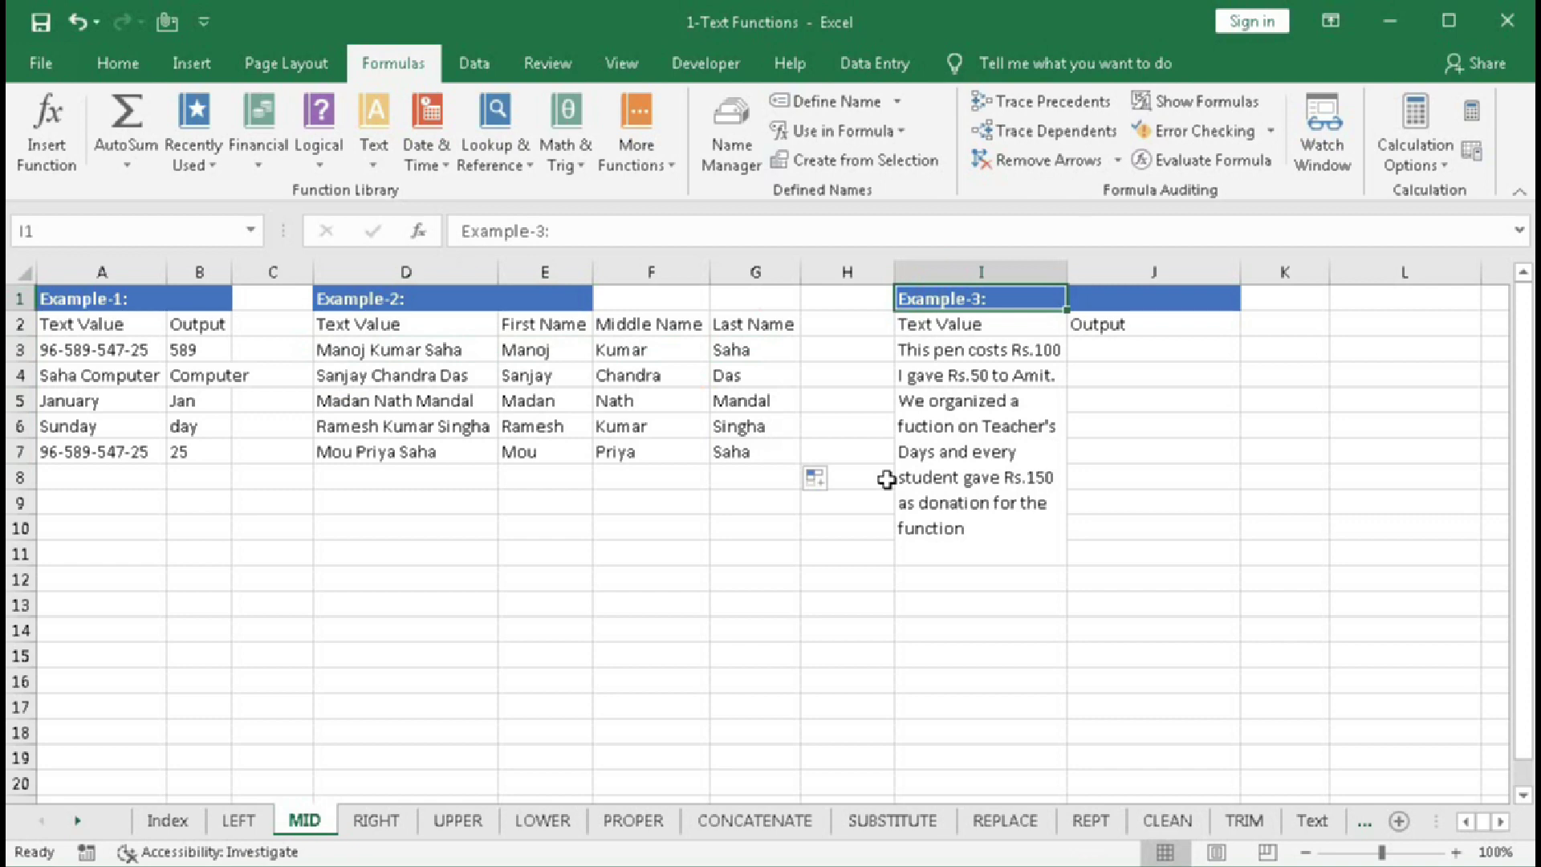
{"action": "left_click", "coordinate": [923, 353]}
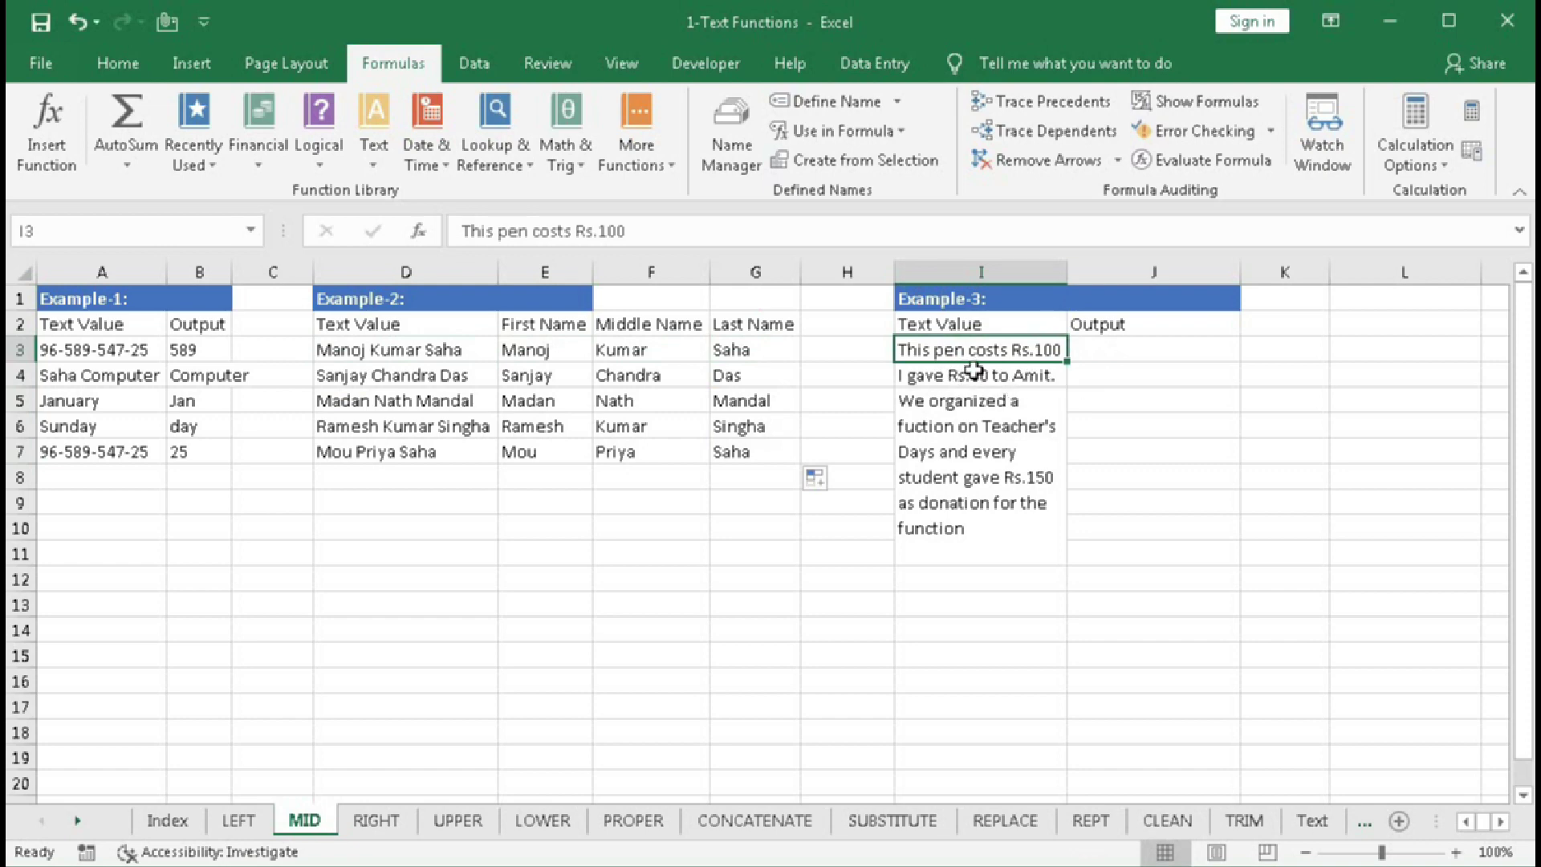
{"action": "left_click", "coordinate": [915, 416]}
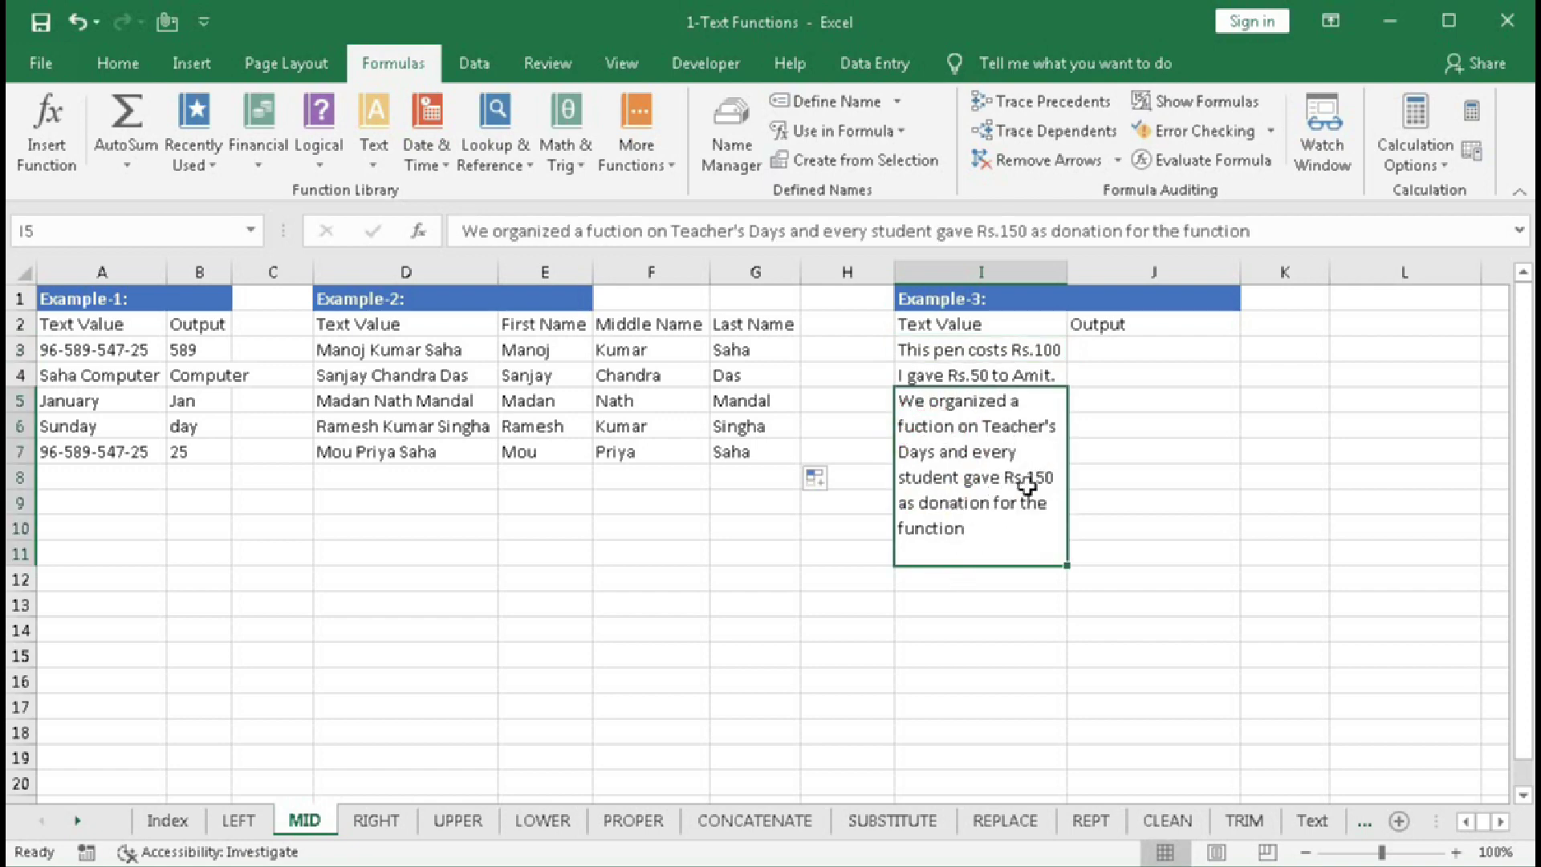
{"action": "left_click", "coordinate": [1037, 353]}
{"action": "left_click", "coordinate": [989, 373]}
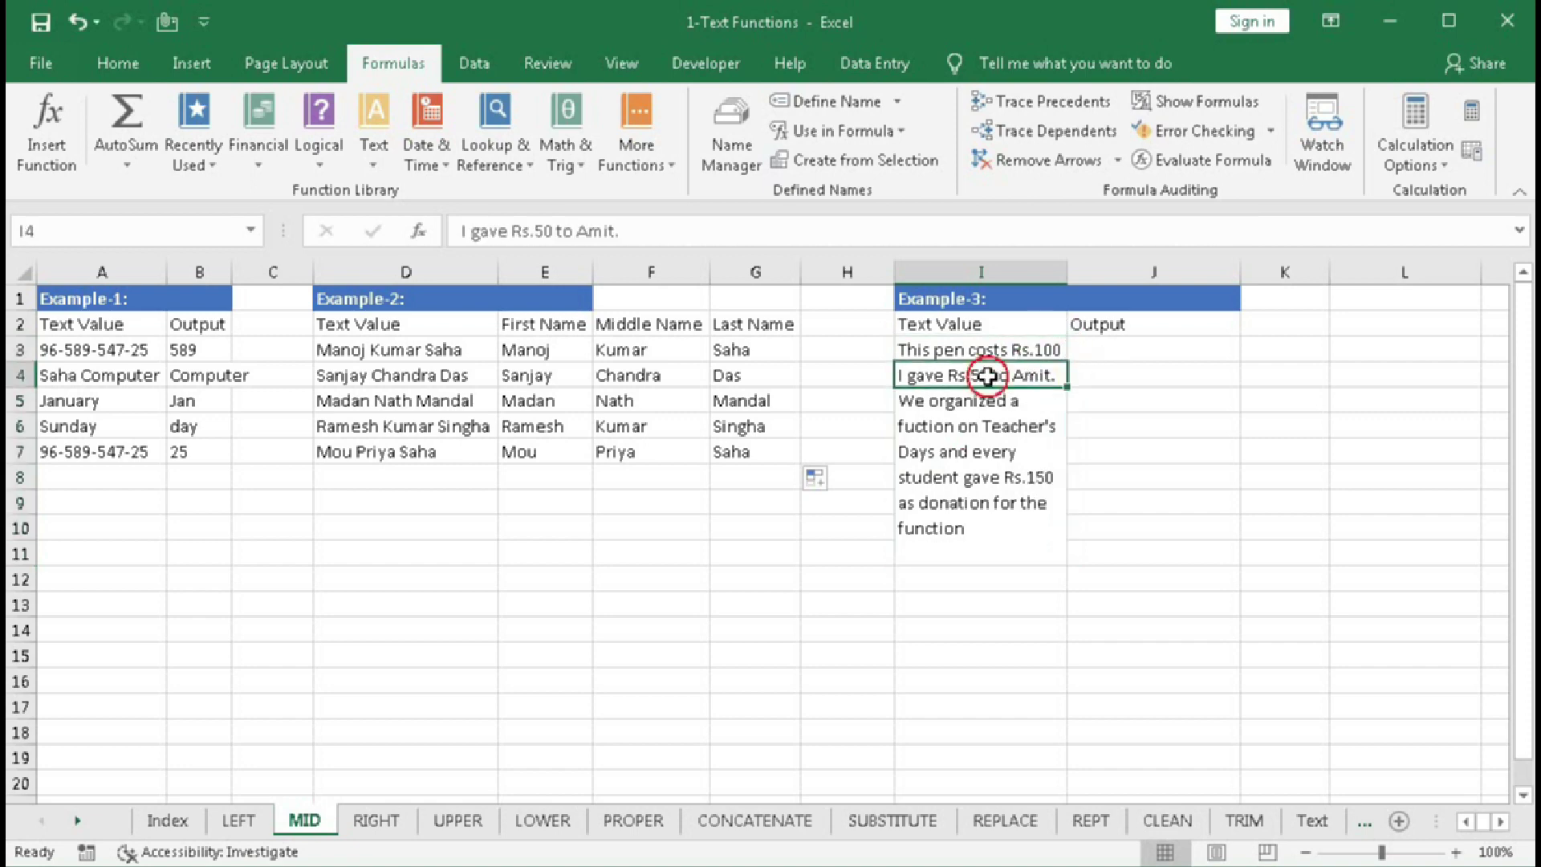
{"action": "left_click", "coordinate": [1044, 478]}
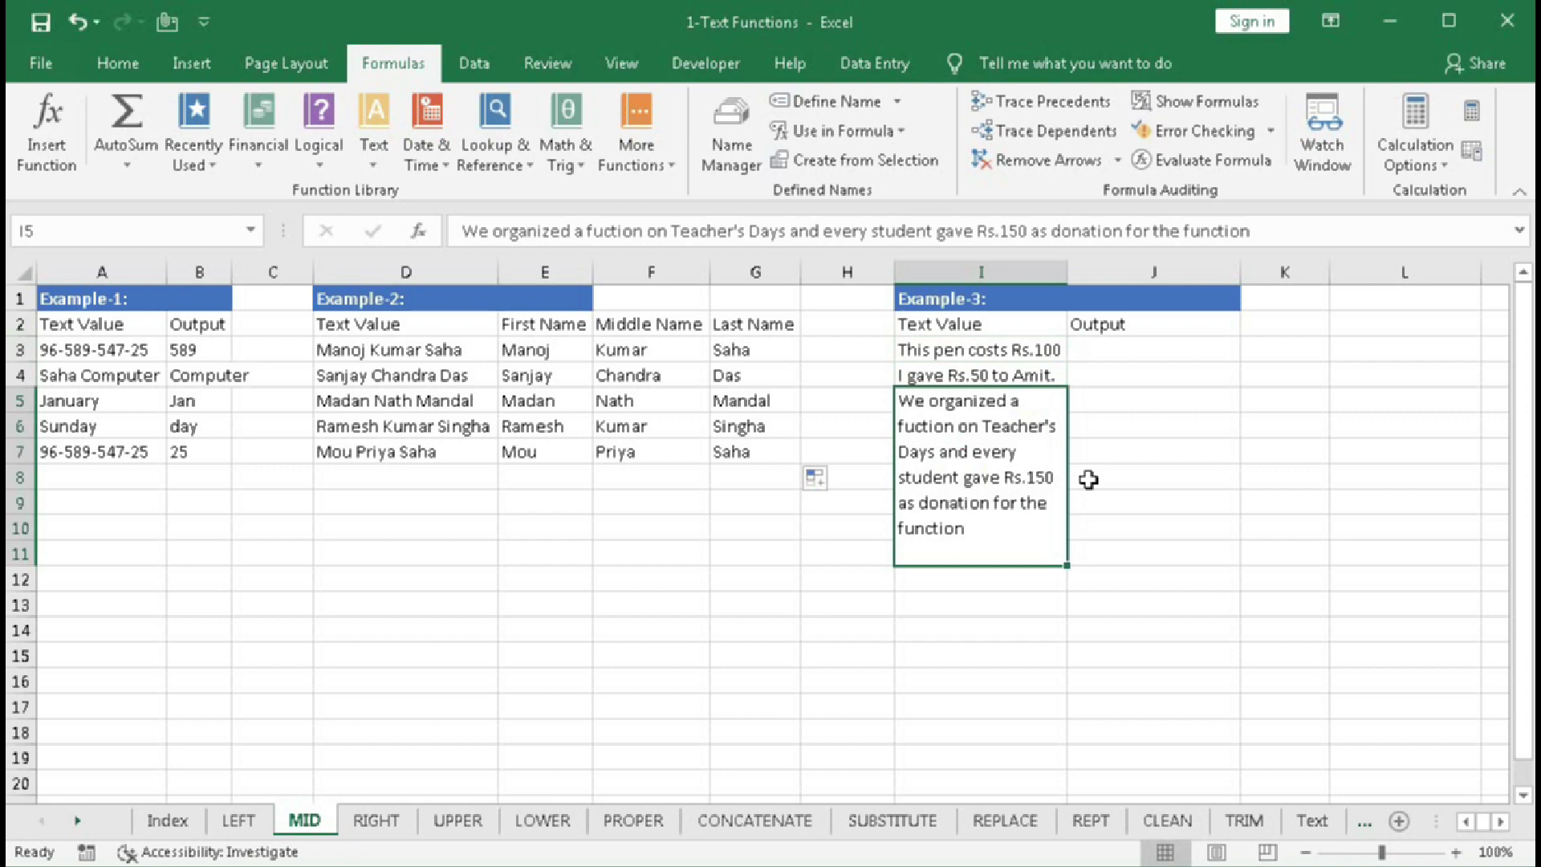
- Begin a MID formula in the first Example-3 Output cell, J3
{"action": "left_click", "coordinate": [1112, 349]}
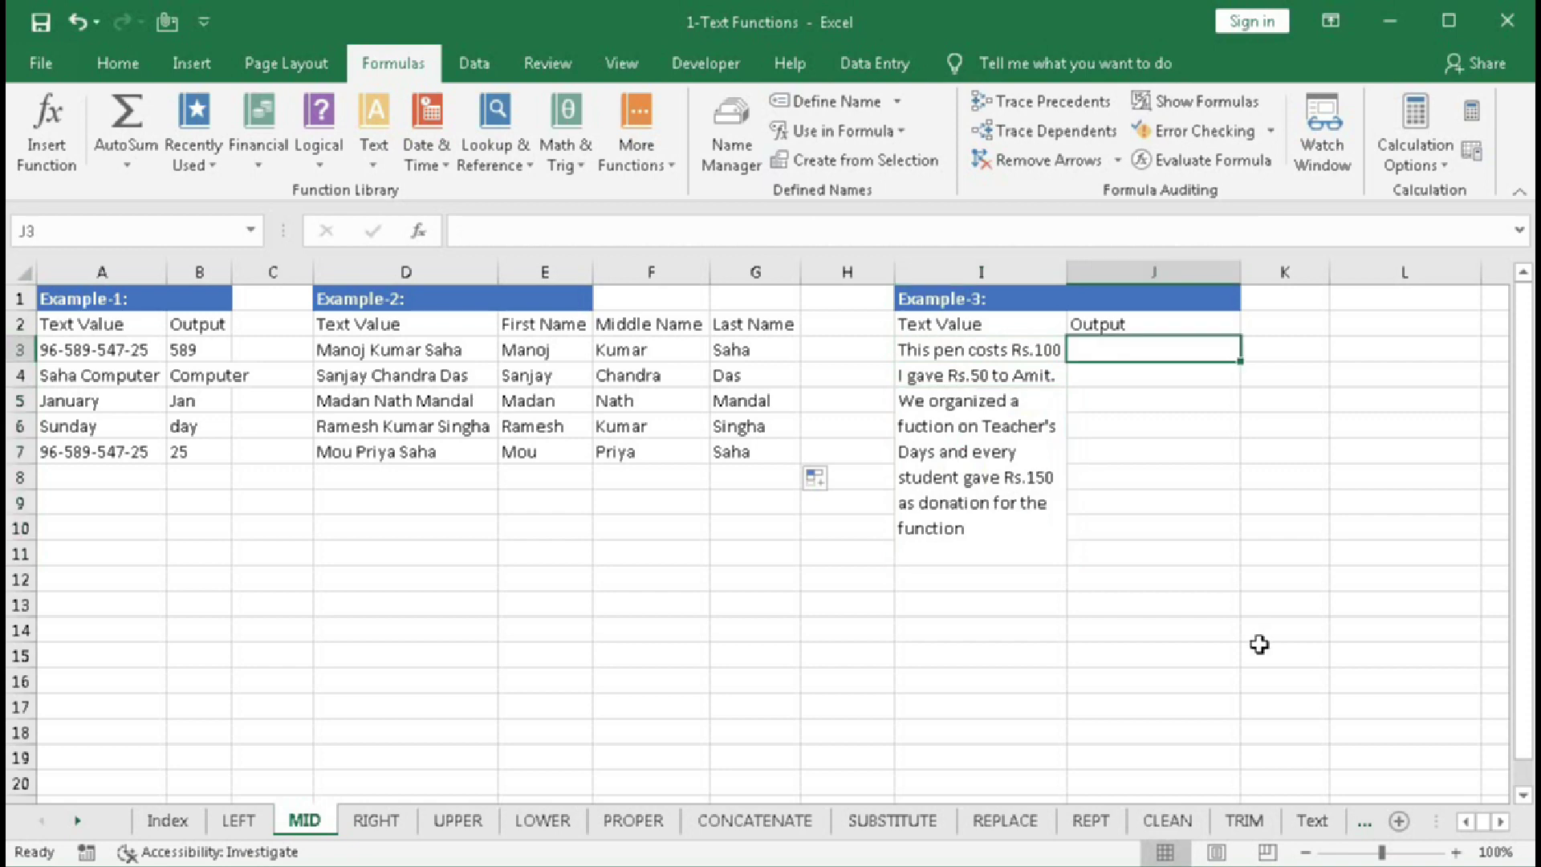
{"action": "type", "text": "=mid"}
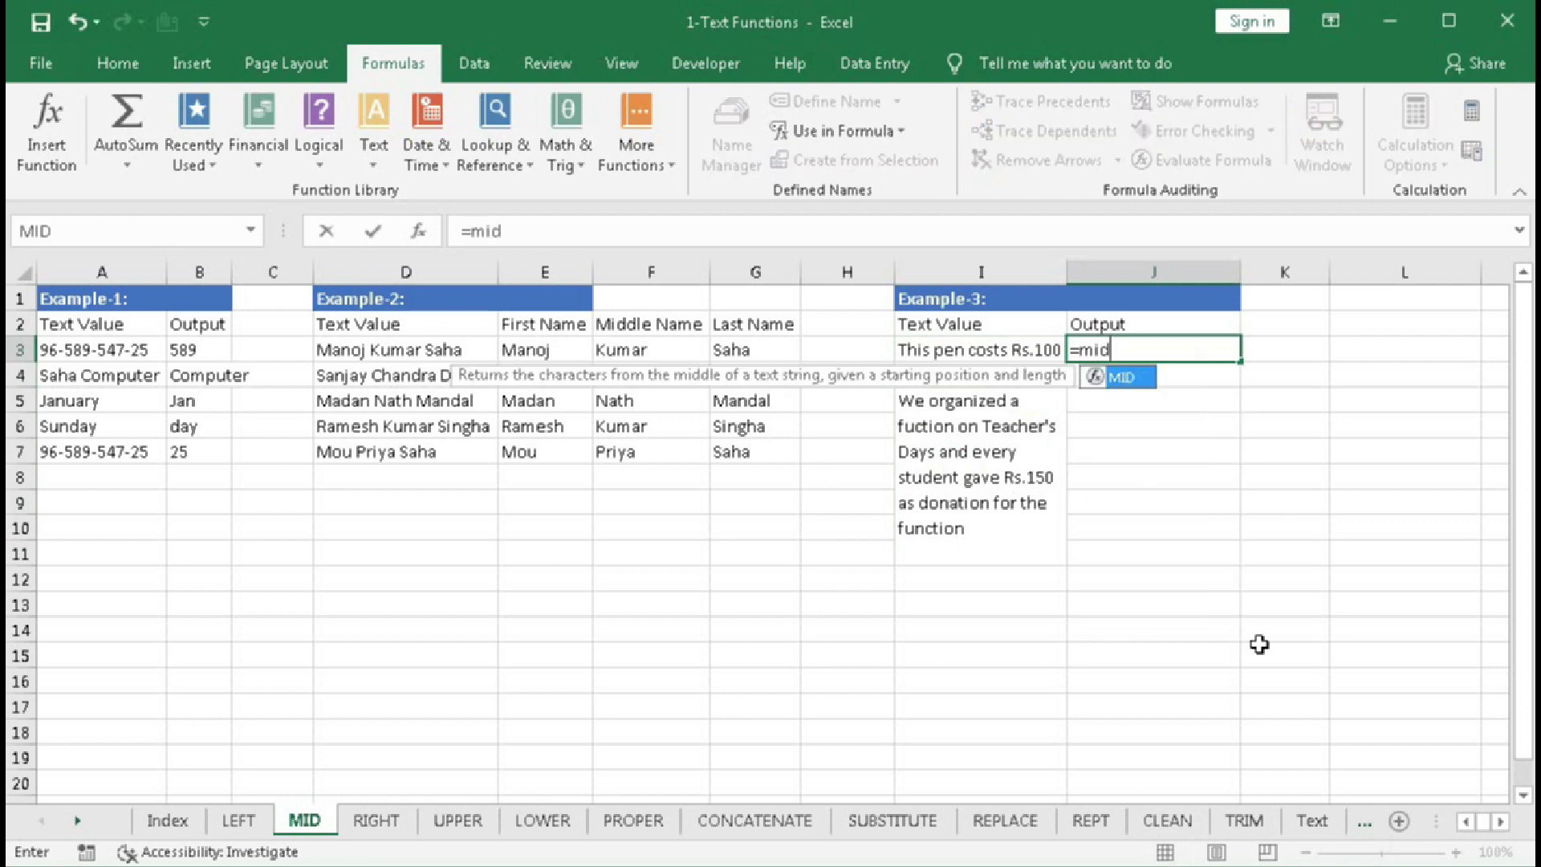
{"action": "key", "text": "Tab"}
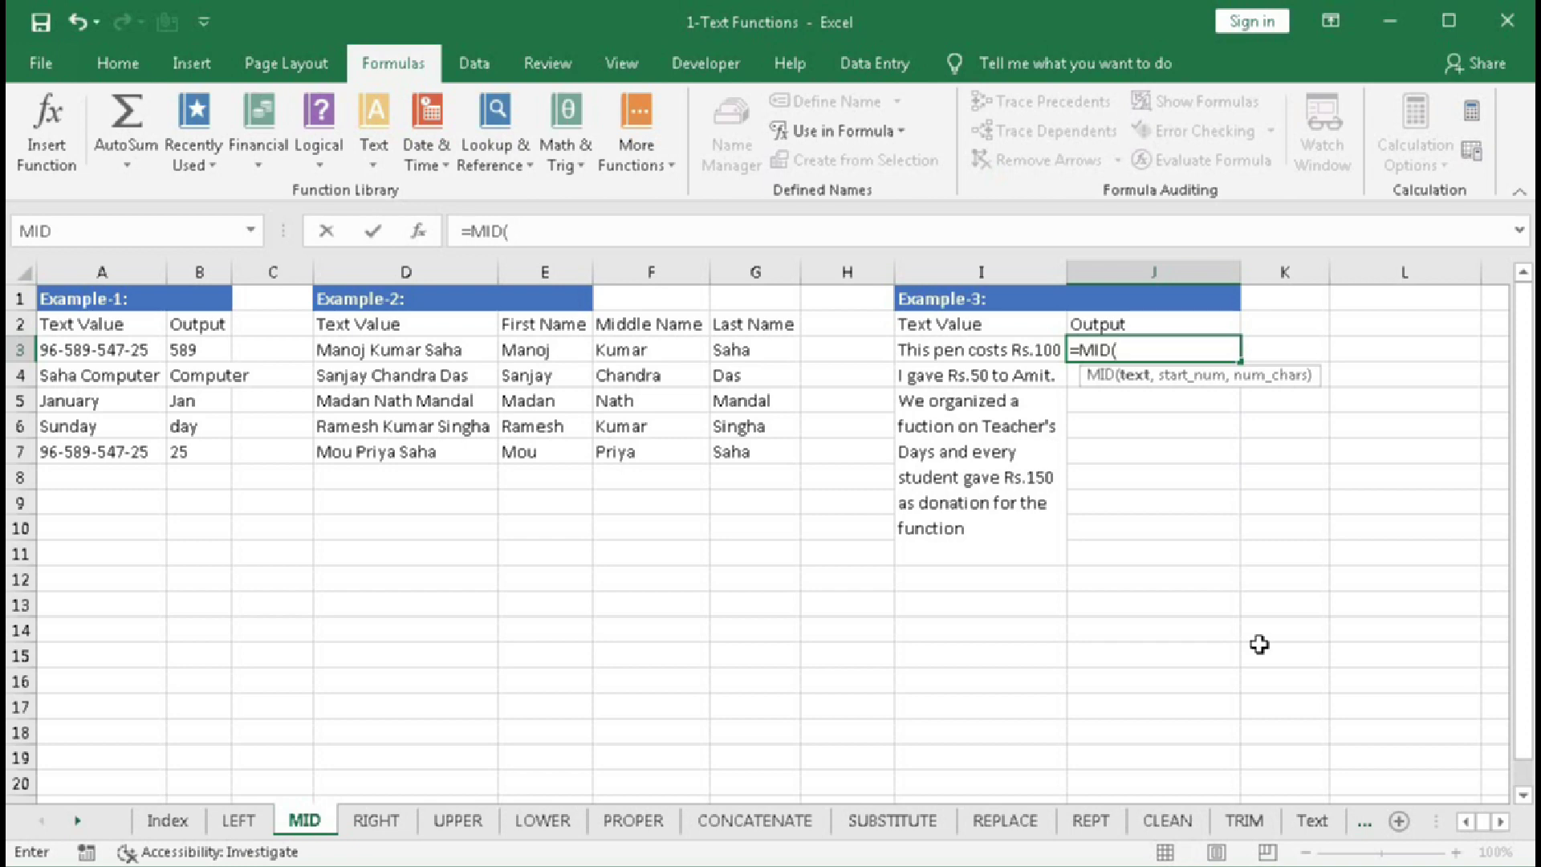
- Try I3 as the text argument and SEARCH("Rs",I3) as the start_num argument of the J3 MID formula
{"action": "left_click", "coordinate": [931, 351]}
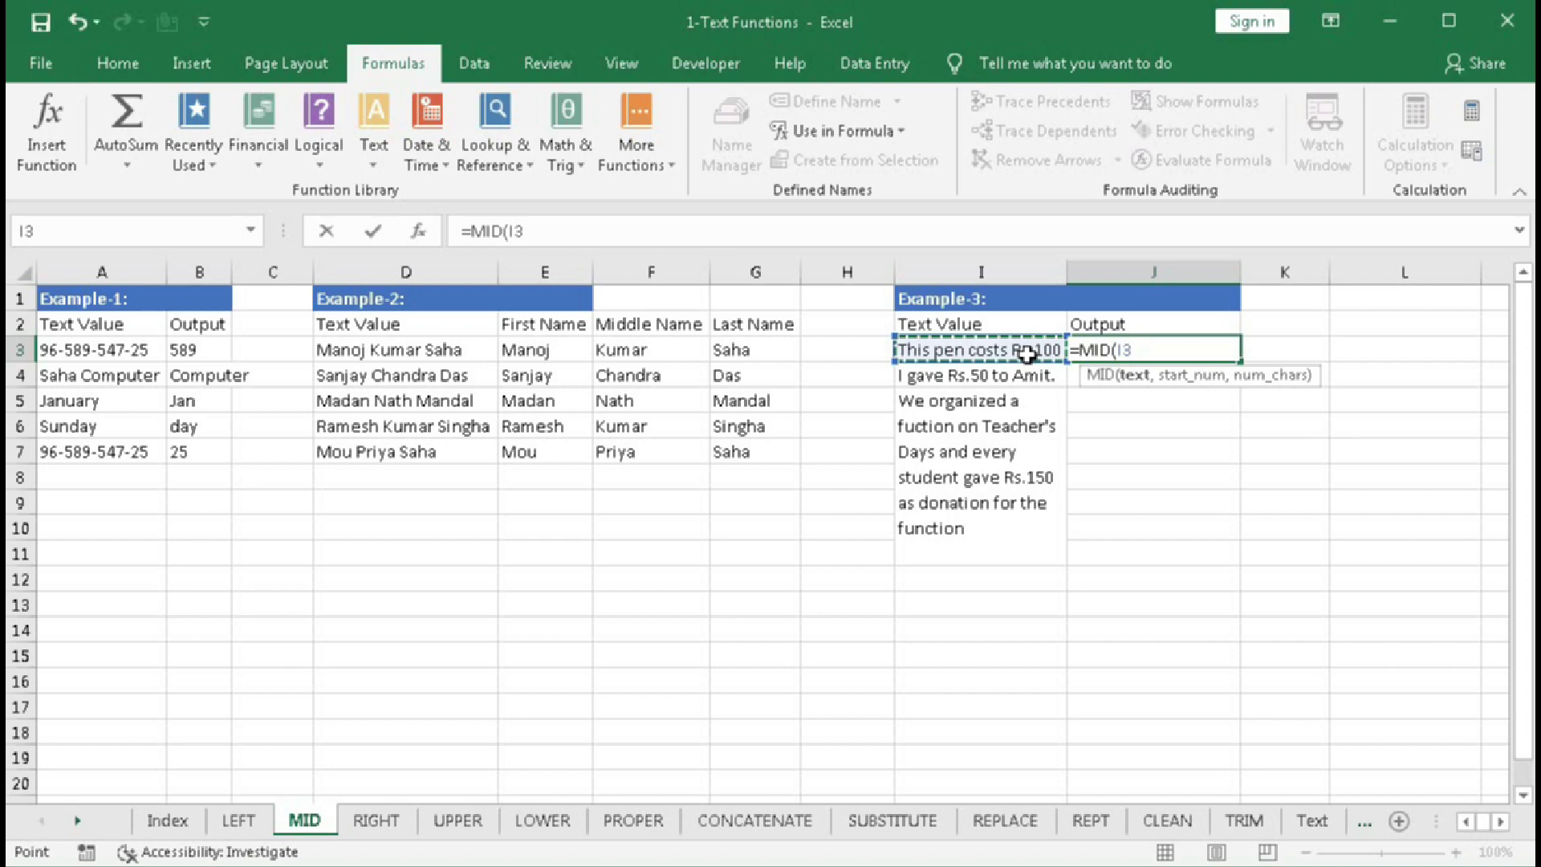
{"action": "type", "text": ",sear"}
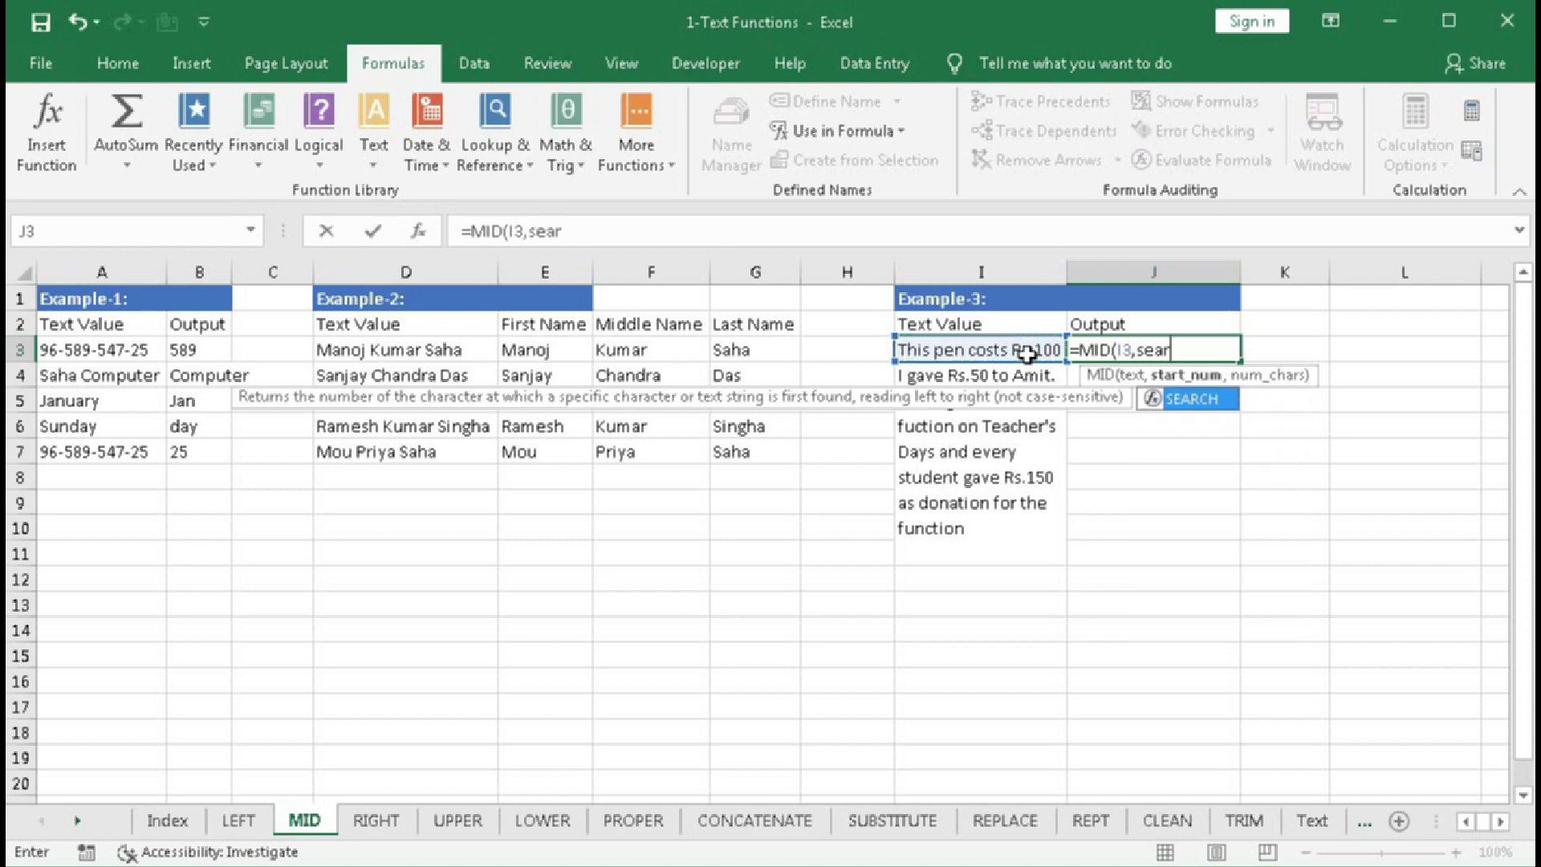
{"action": "key", "text": "Tab"}
{"action": "type", "text": "\""}
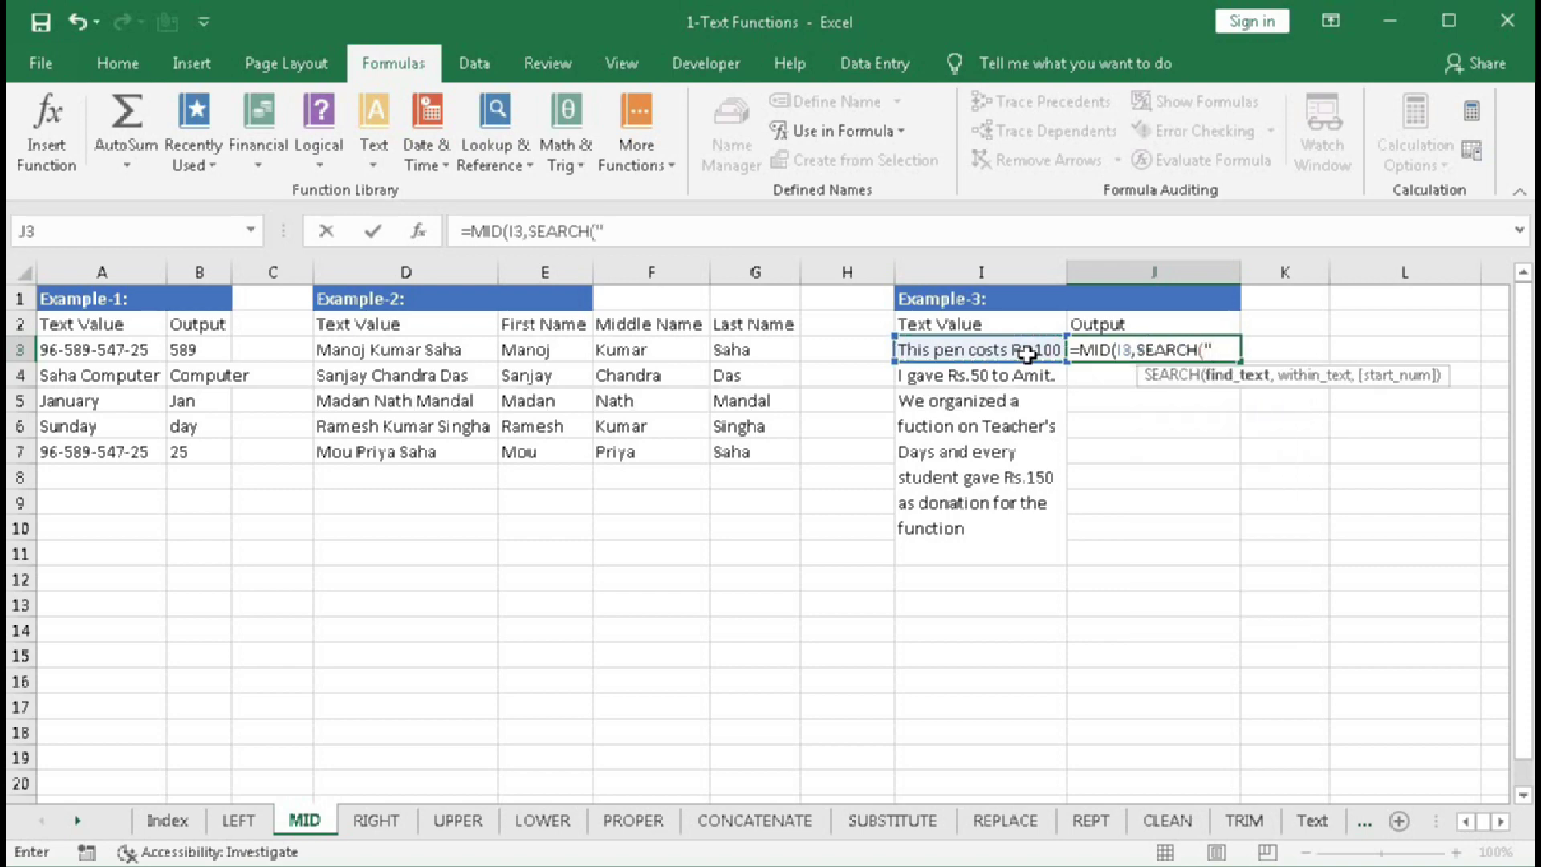
{"action": "type", "text": "Rs\","}
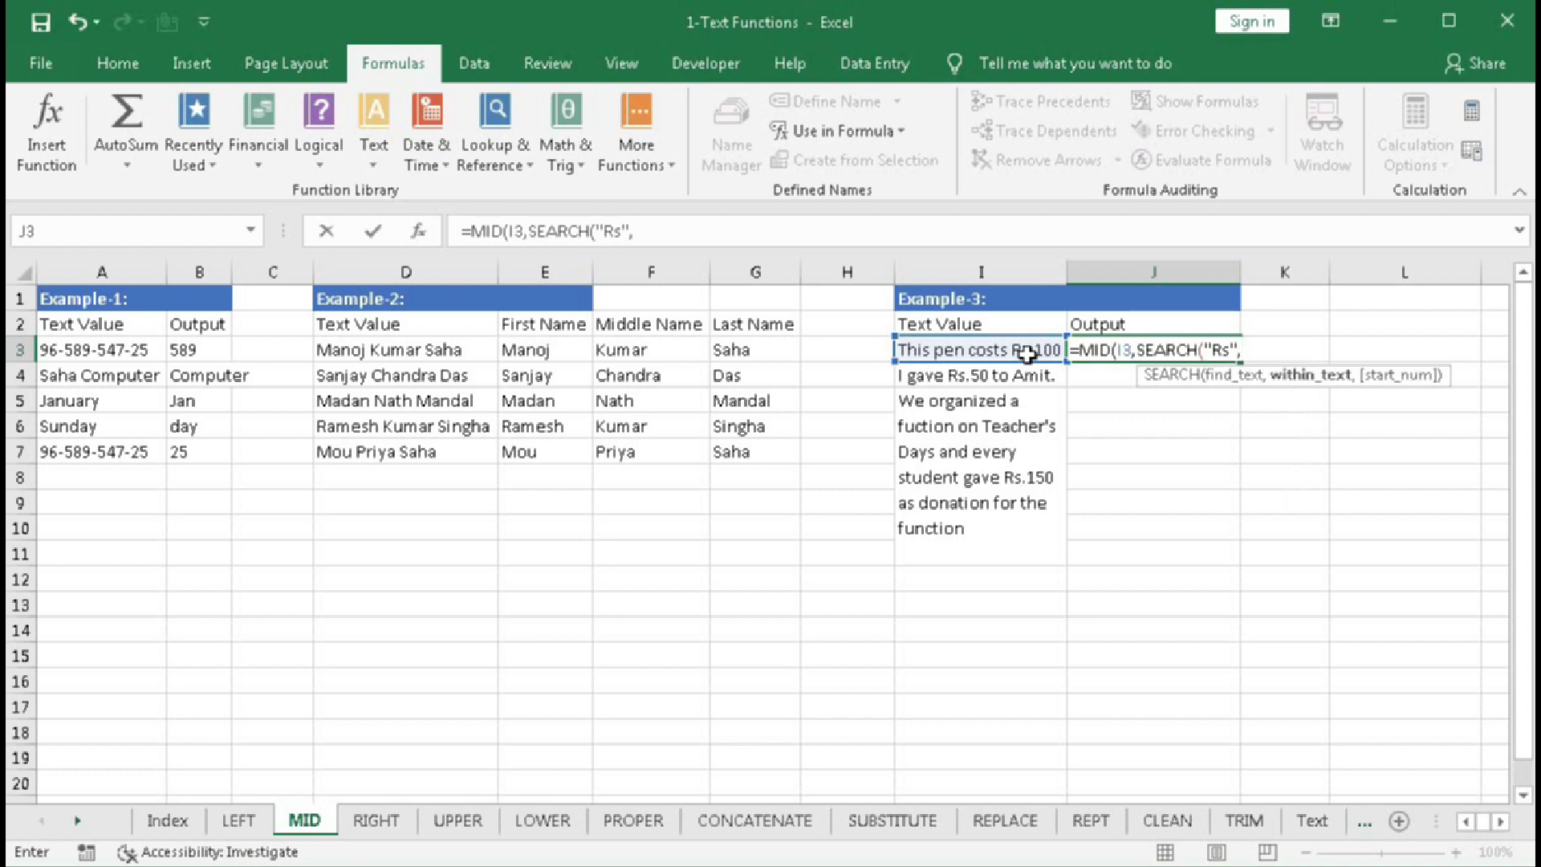
{"action": "left_click", "coordinate": [1027, 353]}
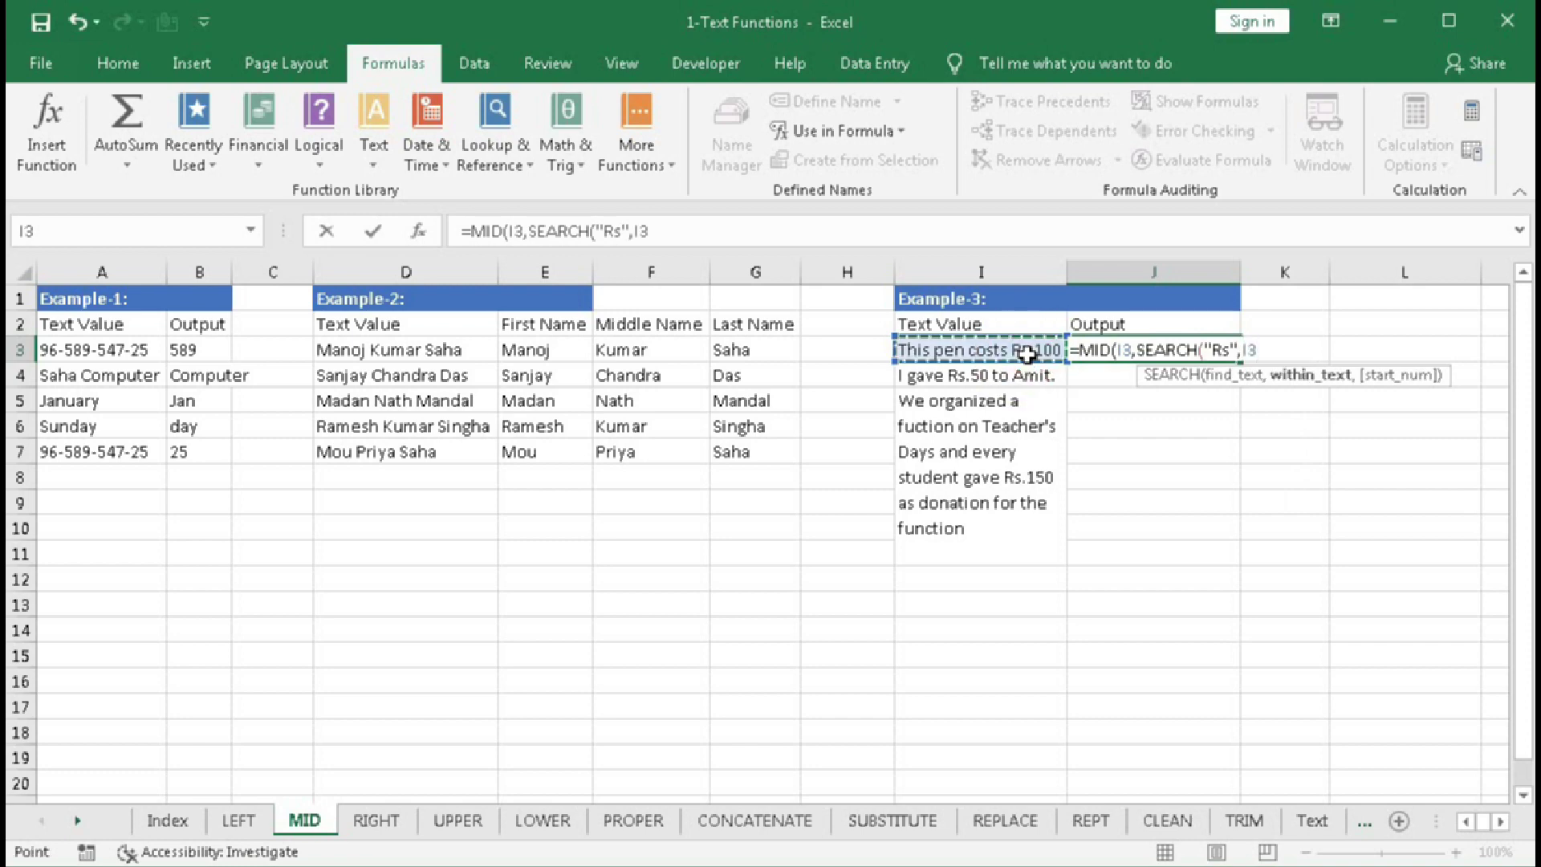
{"action": "type", "text": ")"}
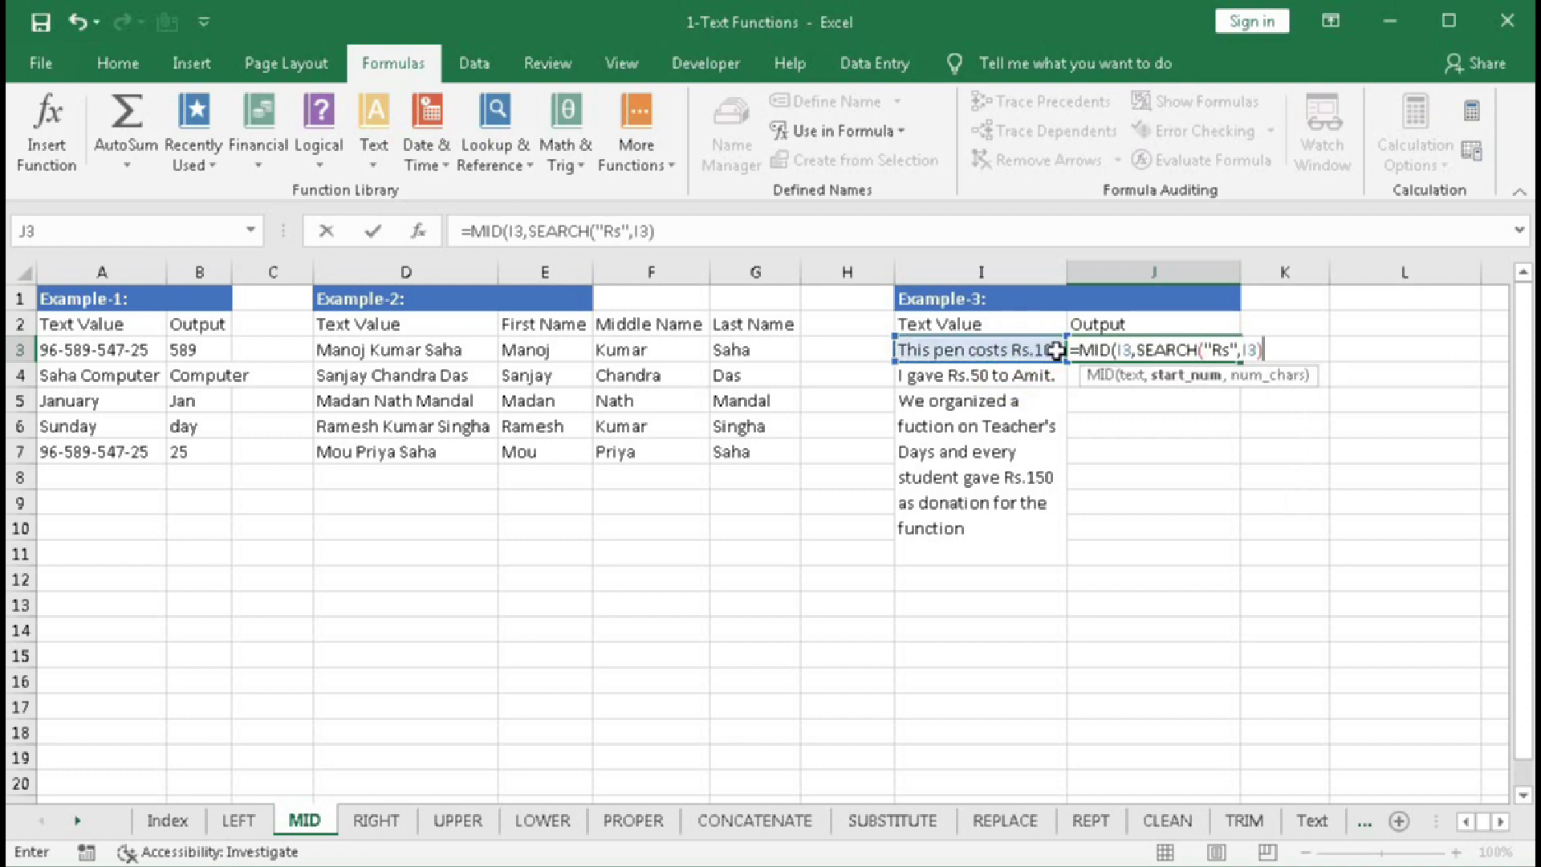
- Evaluate the start_num expression of the J3 formula in place, and restore the expression
{"action": "left_click", "coordinate": [1177, 382]}
{"action": "key", "text": "F9"}
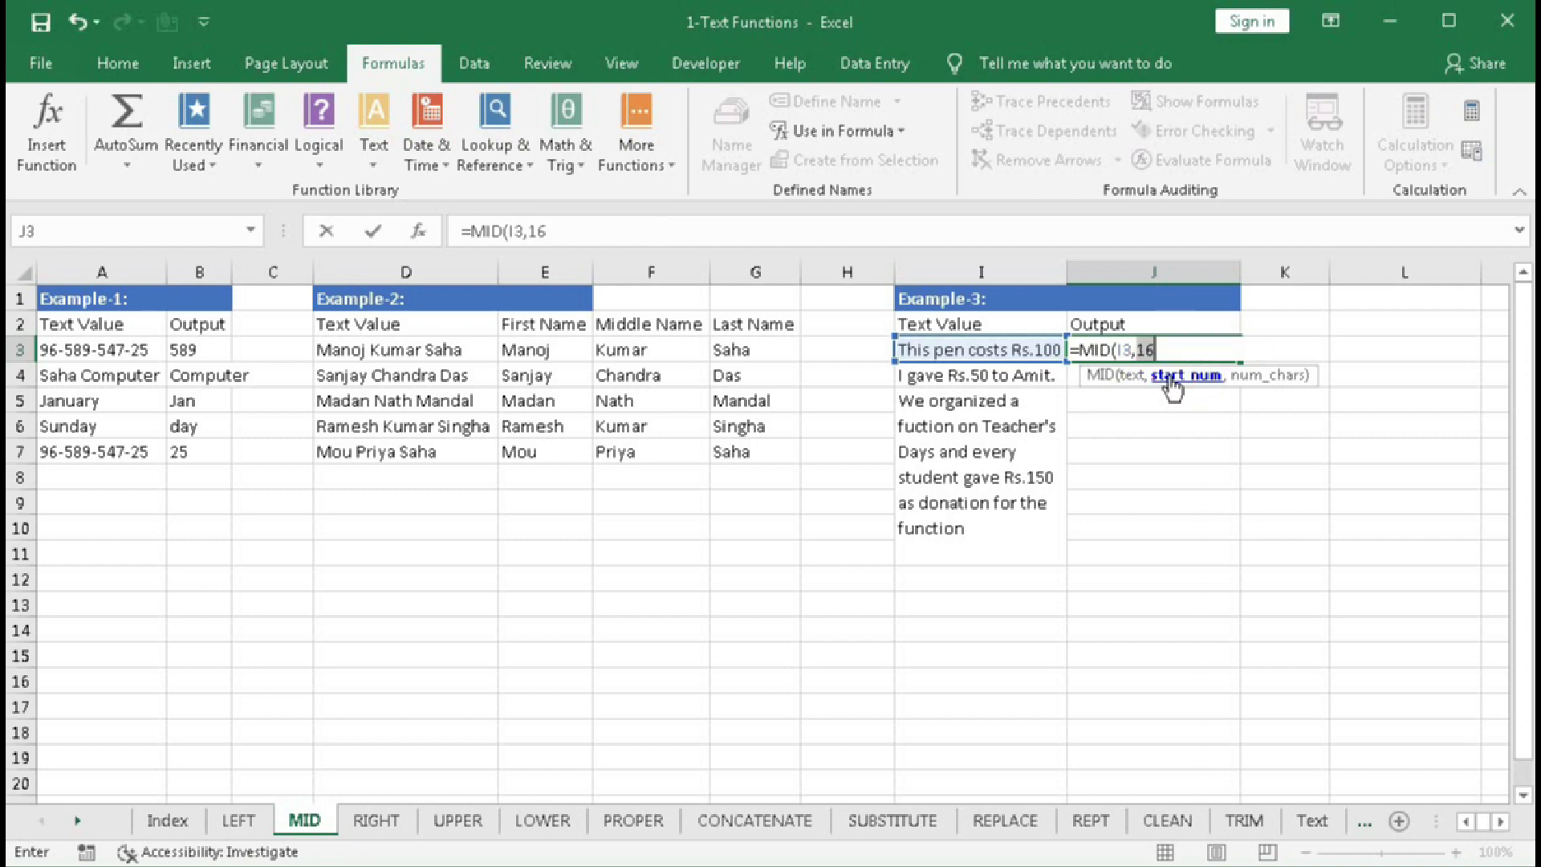
{"action": "key", "text": "ctrl+z"}
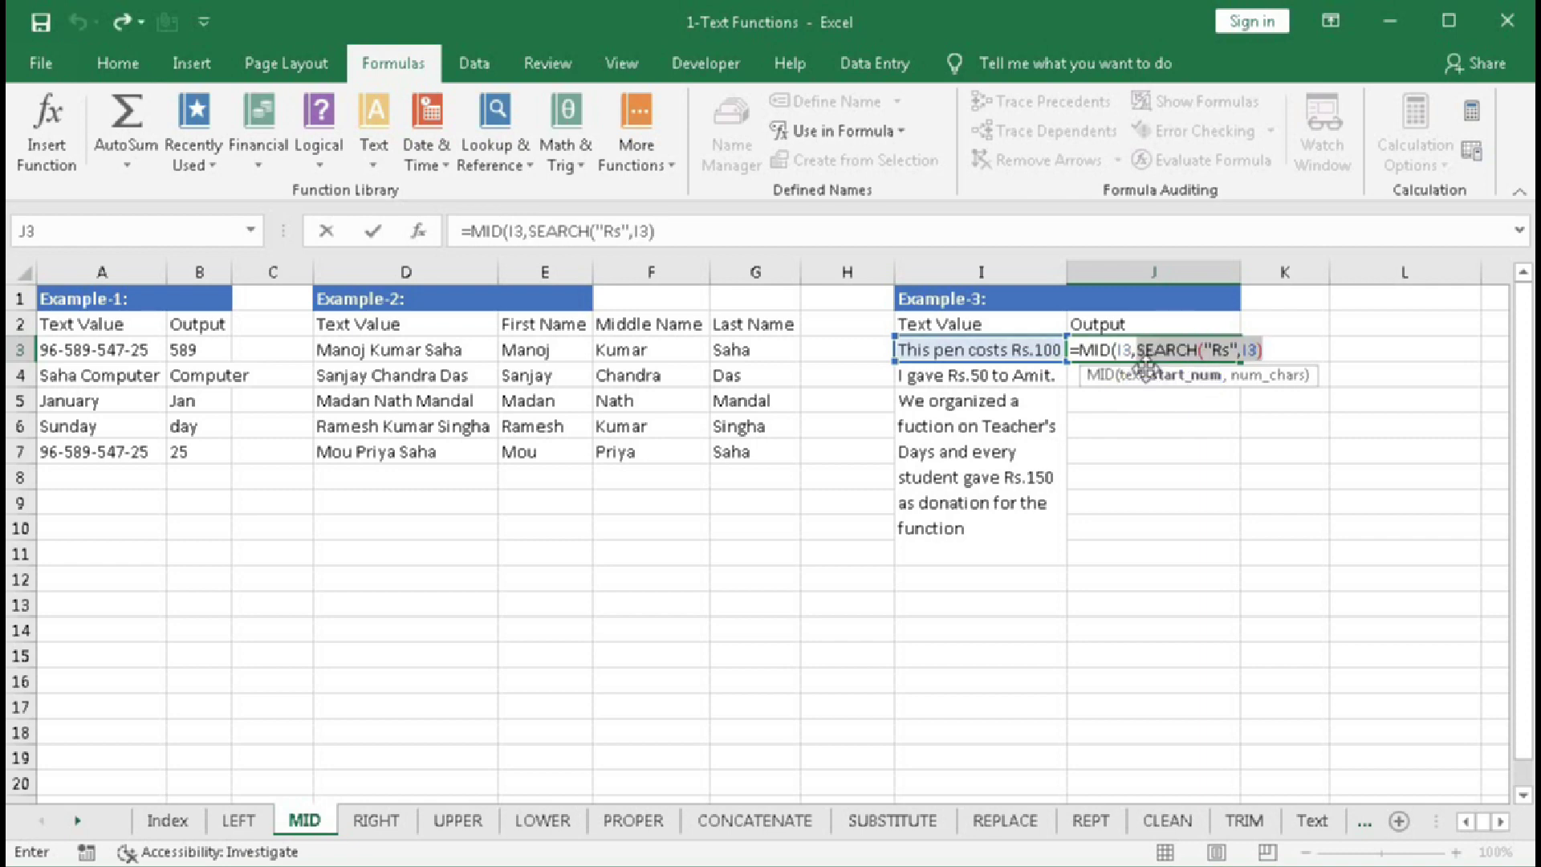
- Clear all arguments from the J3 formula, keeping only =MID(
{"action": "left_click", "coordinate": [1280, 350]}
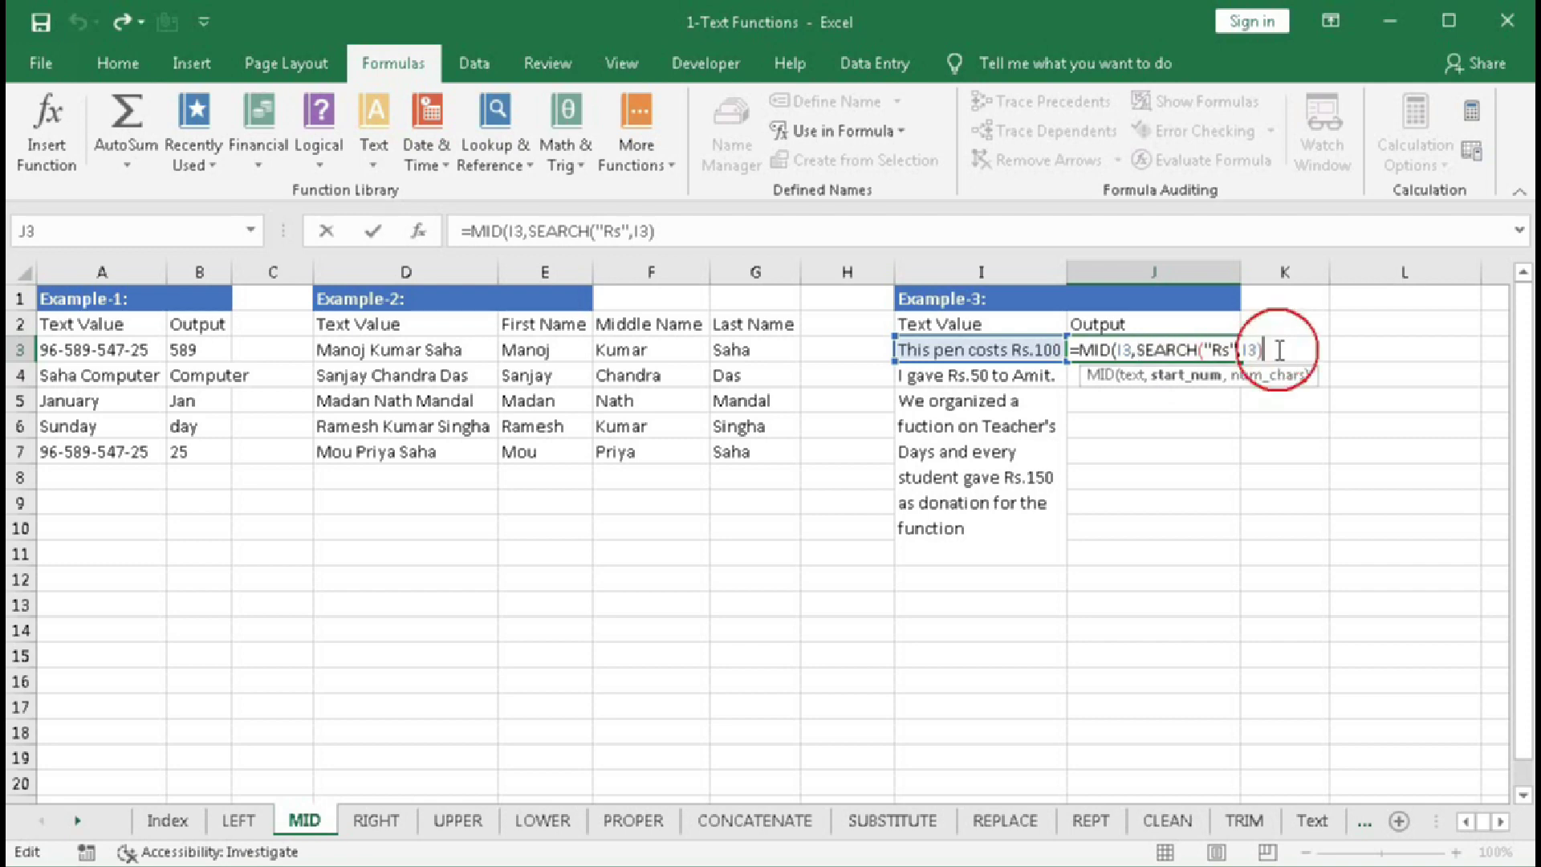
{"action": "type", "text": ","}
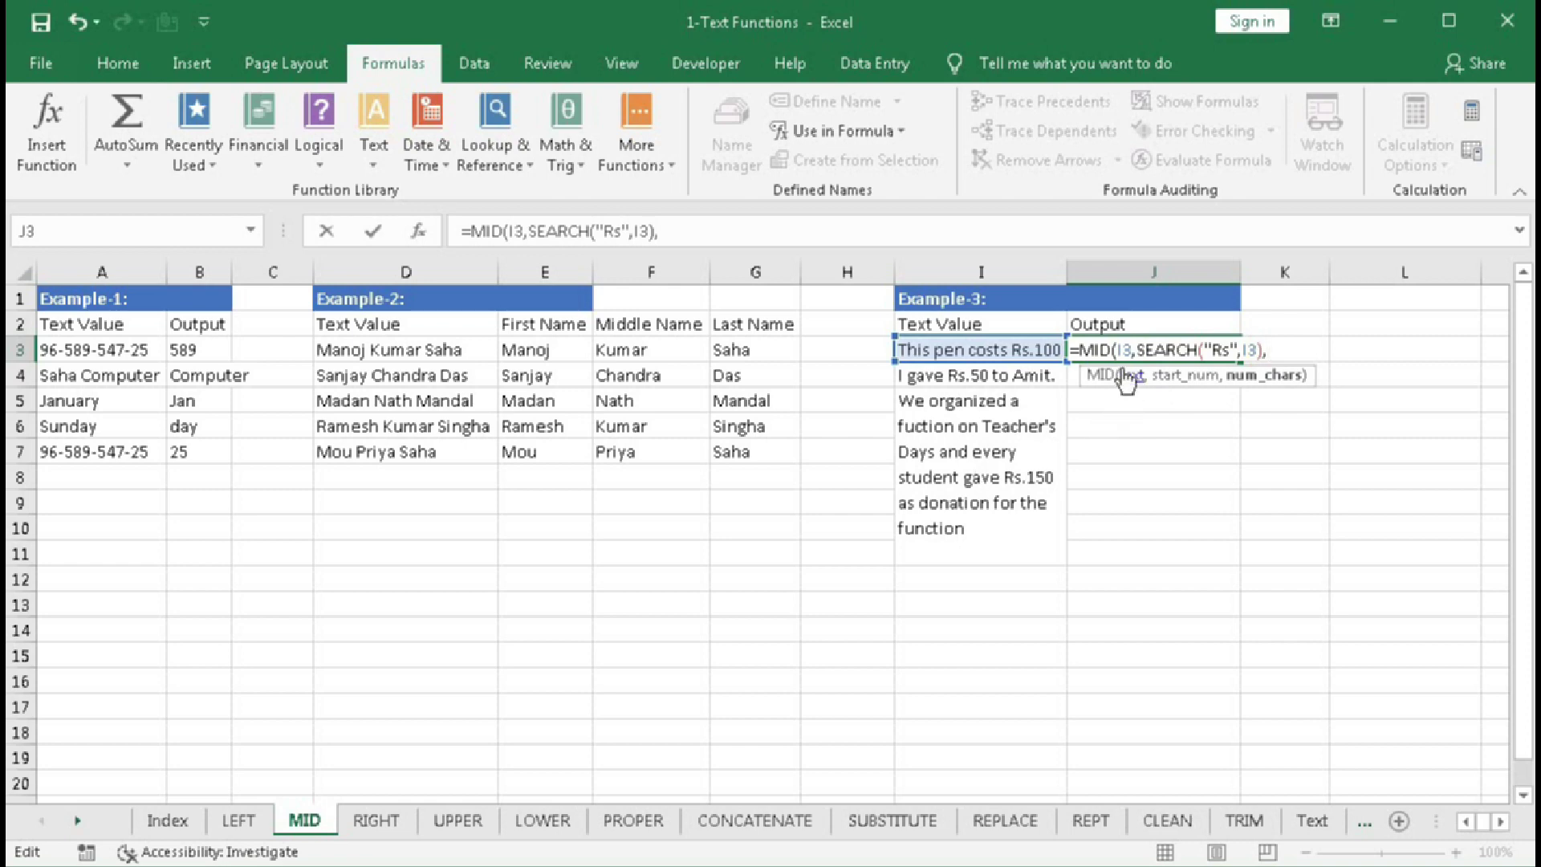
{"action": "left_click_drag", "start_coordinate": [1117, 350], "coordinate": [1395, 348]}
{"action": "key", "text": "BackSpace"}
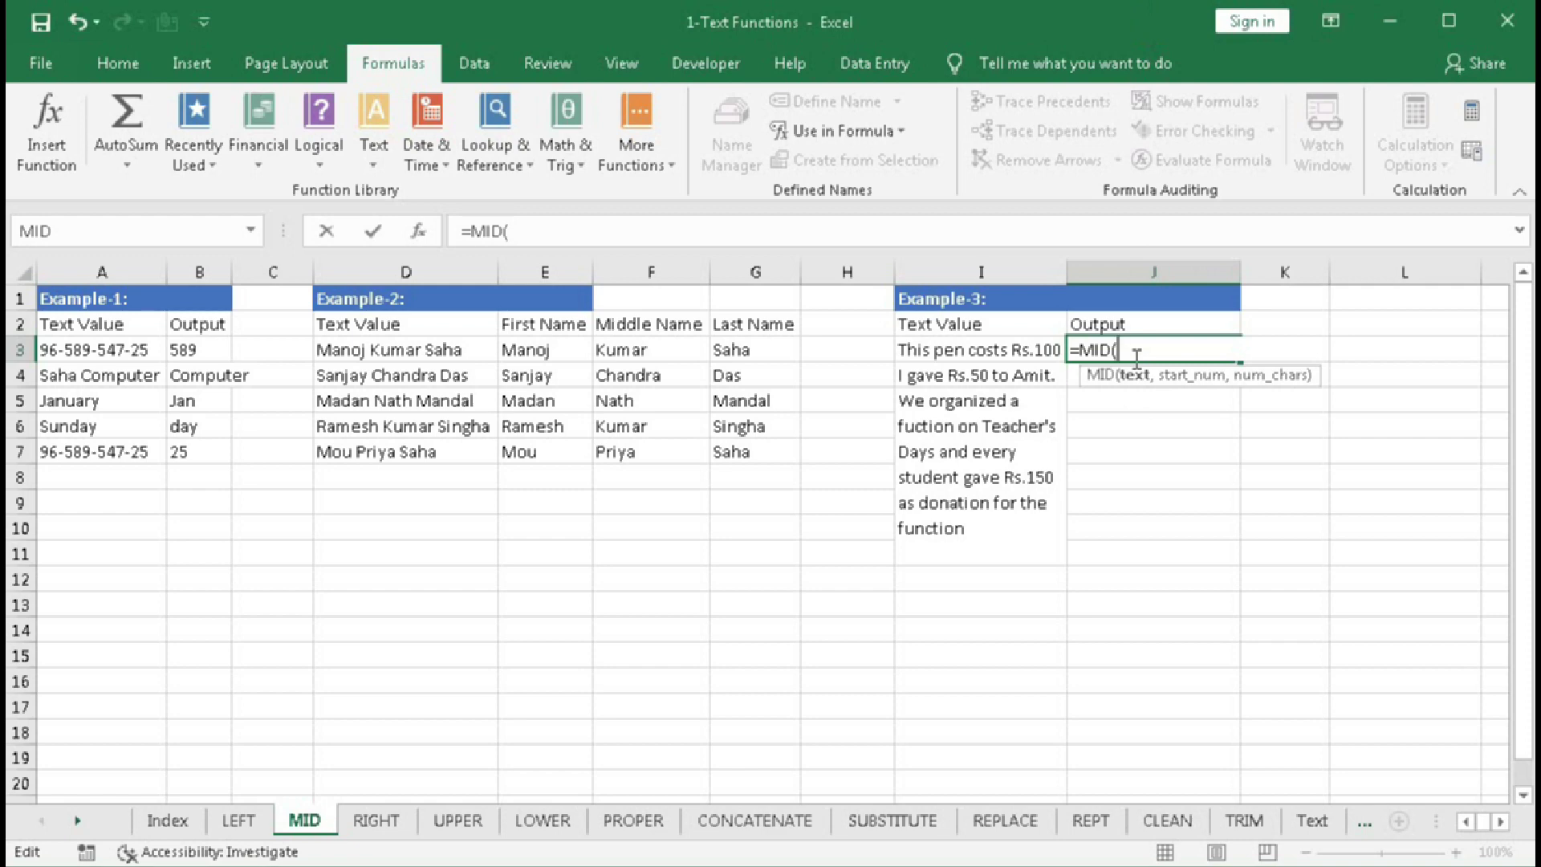
- Nest SUBSTITUTE as the text argument of MID in J3, with I3 as its text and a single space " " as old_text
{"action": "type", "text": "SUBSTITUTE("}
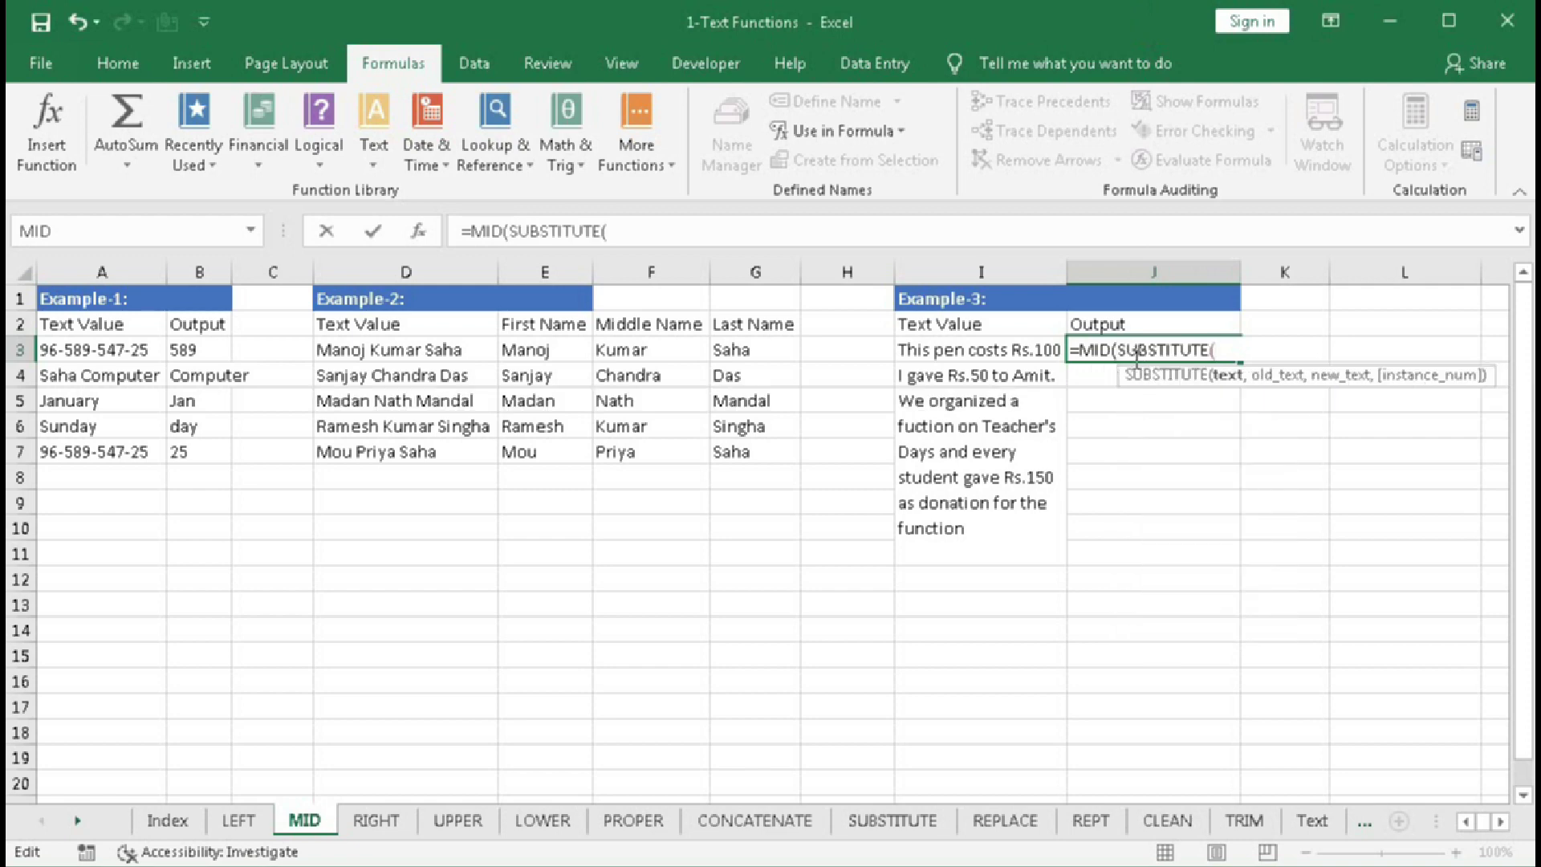
{"action": "left_click", "coordinate": [942, 350]}
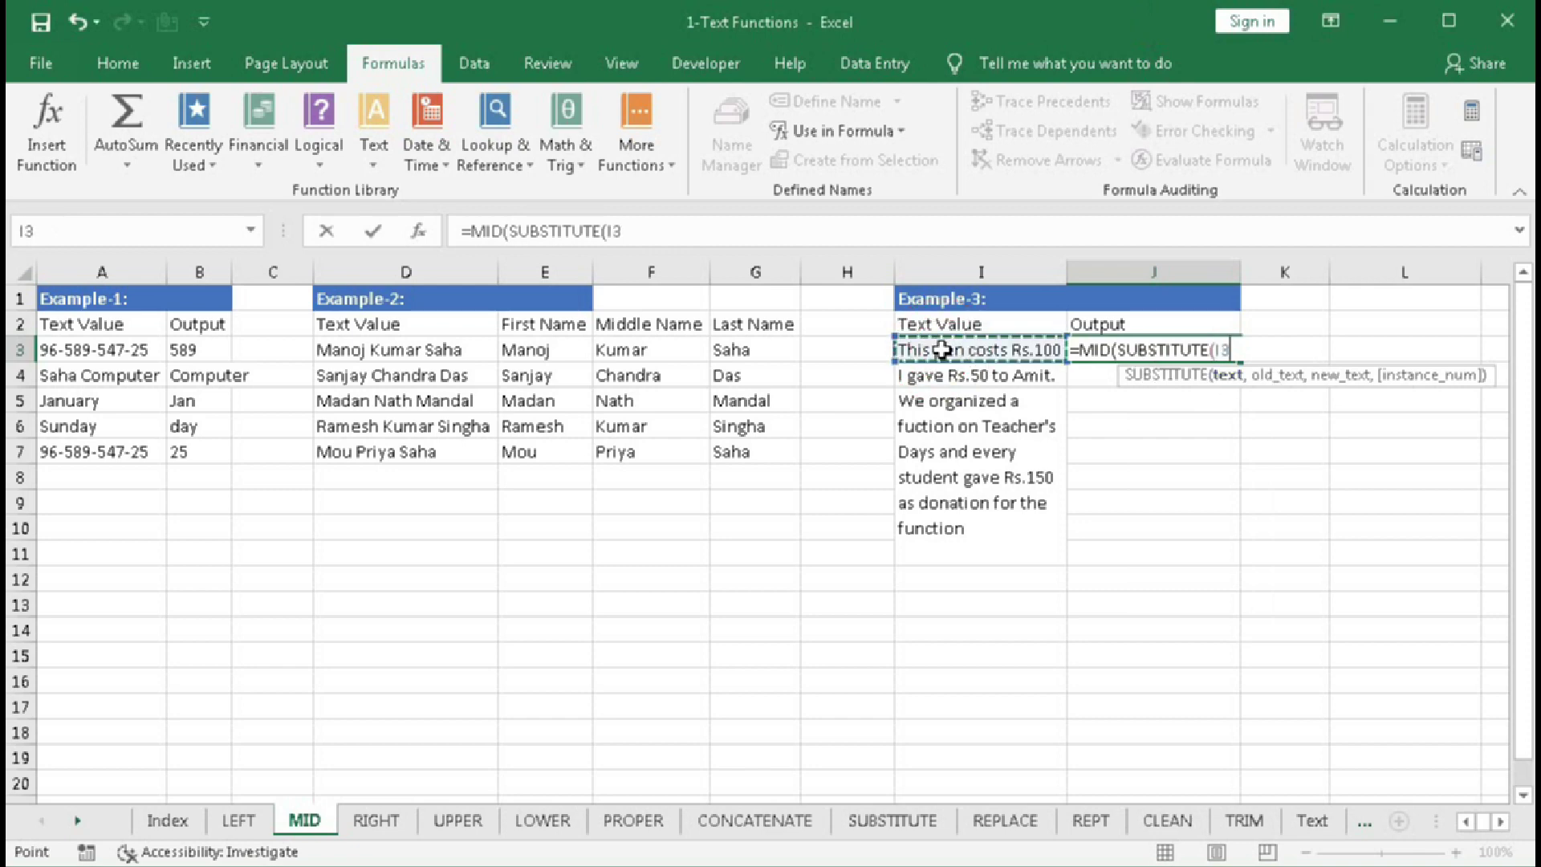
{"action": "type", "text": ","}
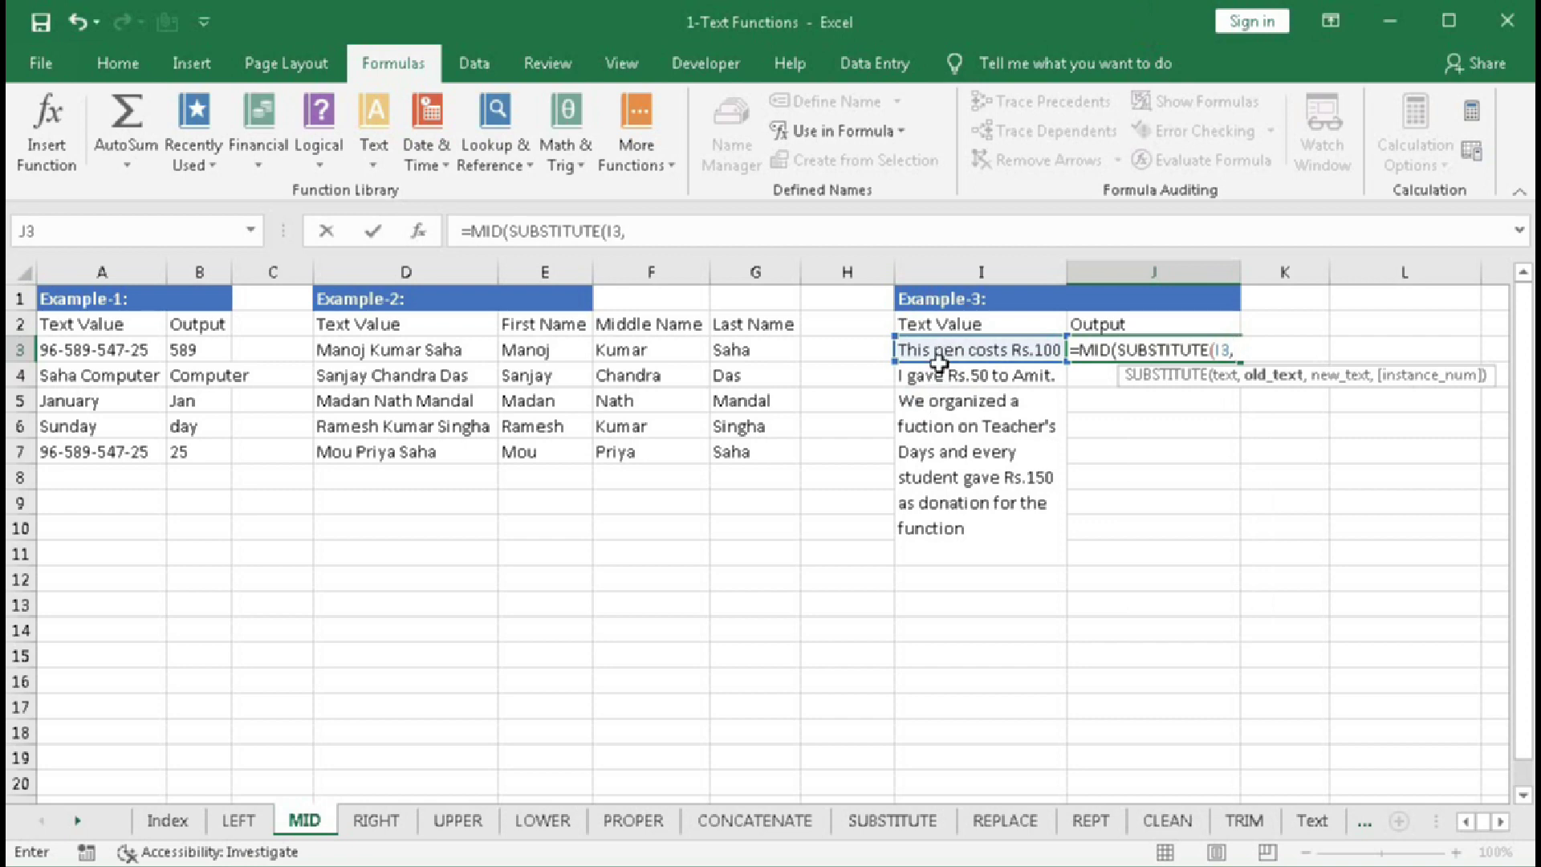
{"action": "type", "text": "\" \","}
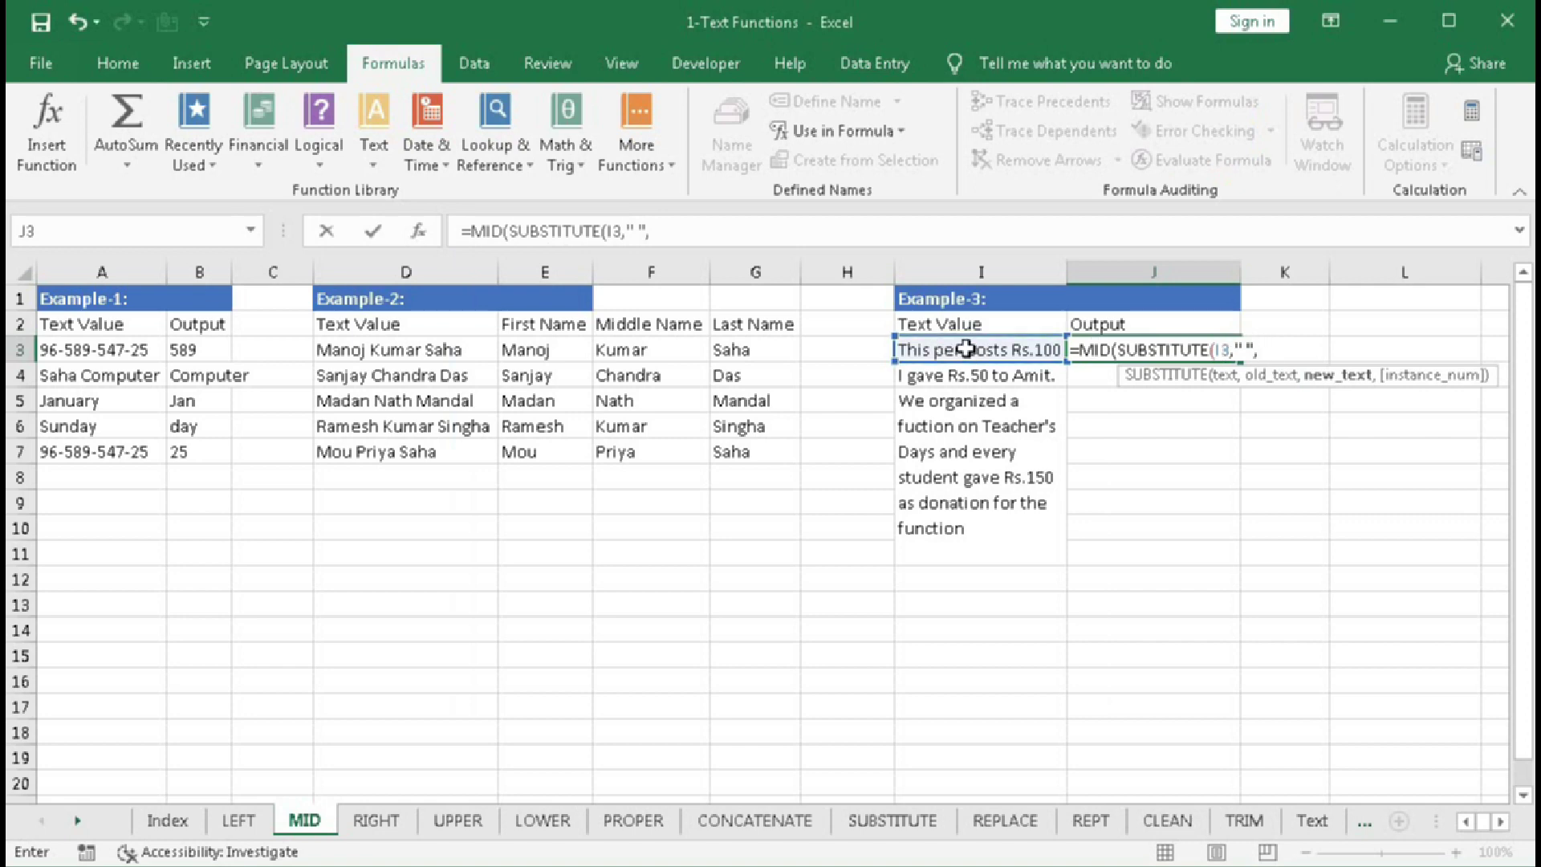
- Set SUBSTITUTE's new_text to REPT(" ",LEN(I3)) and close the SUBSTITUTE function
{"action": "type", "text": "re"}
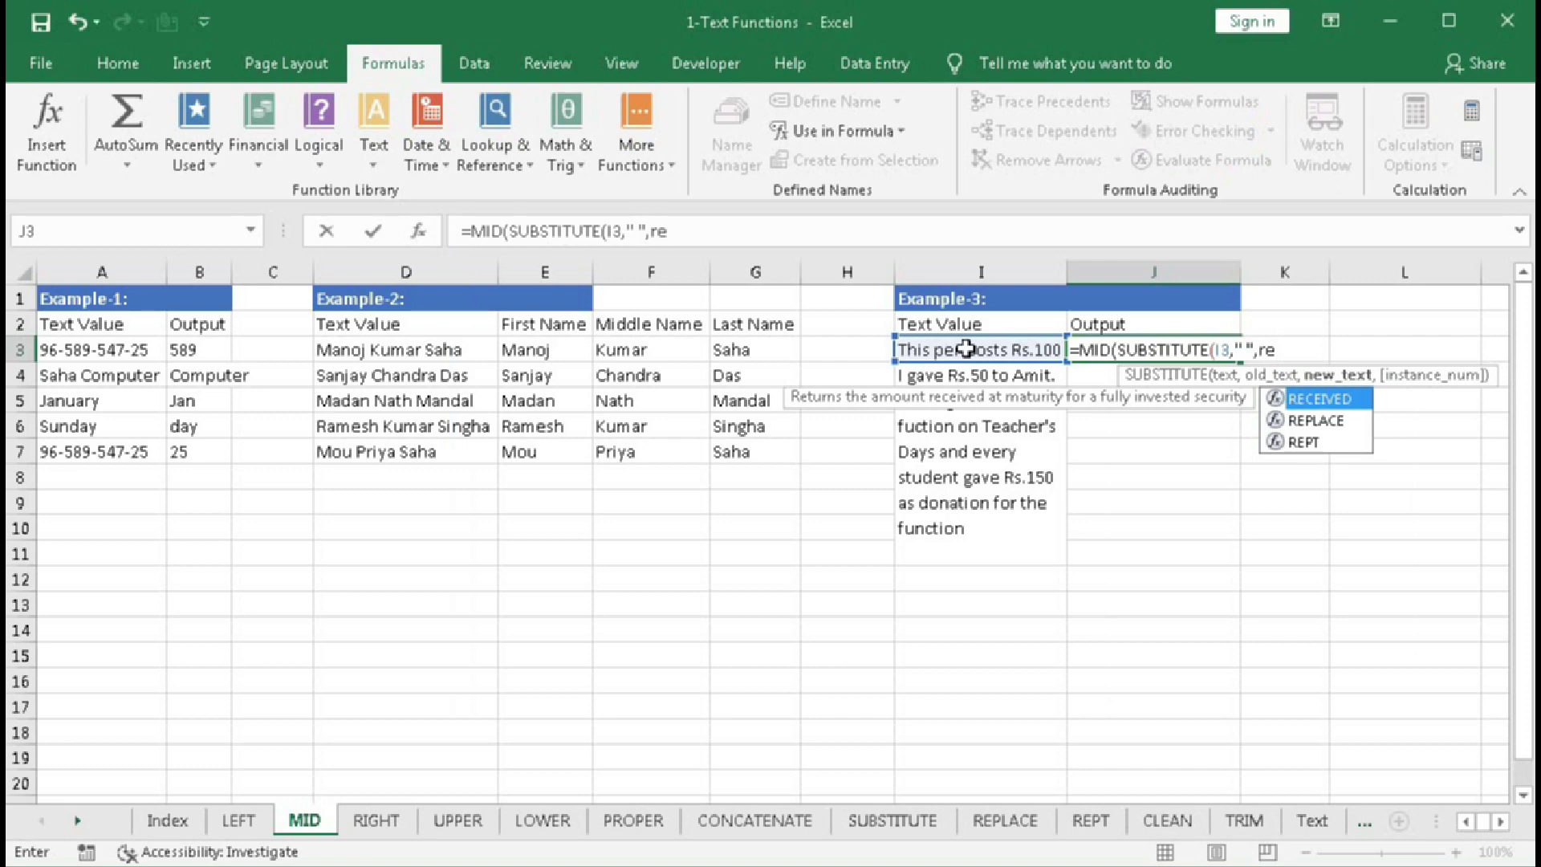
{"action": "type", "text": "p"}
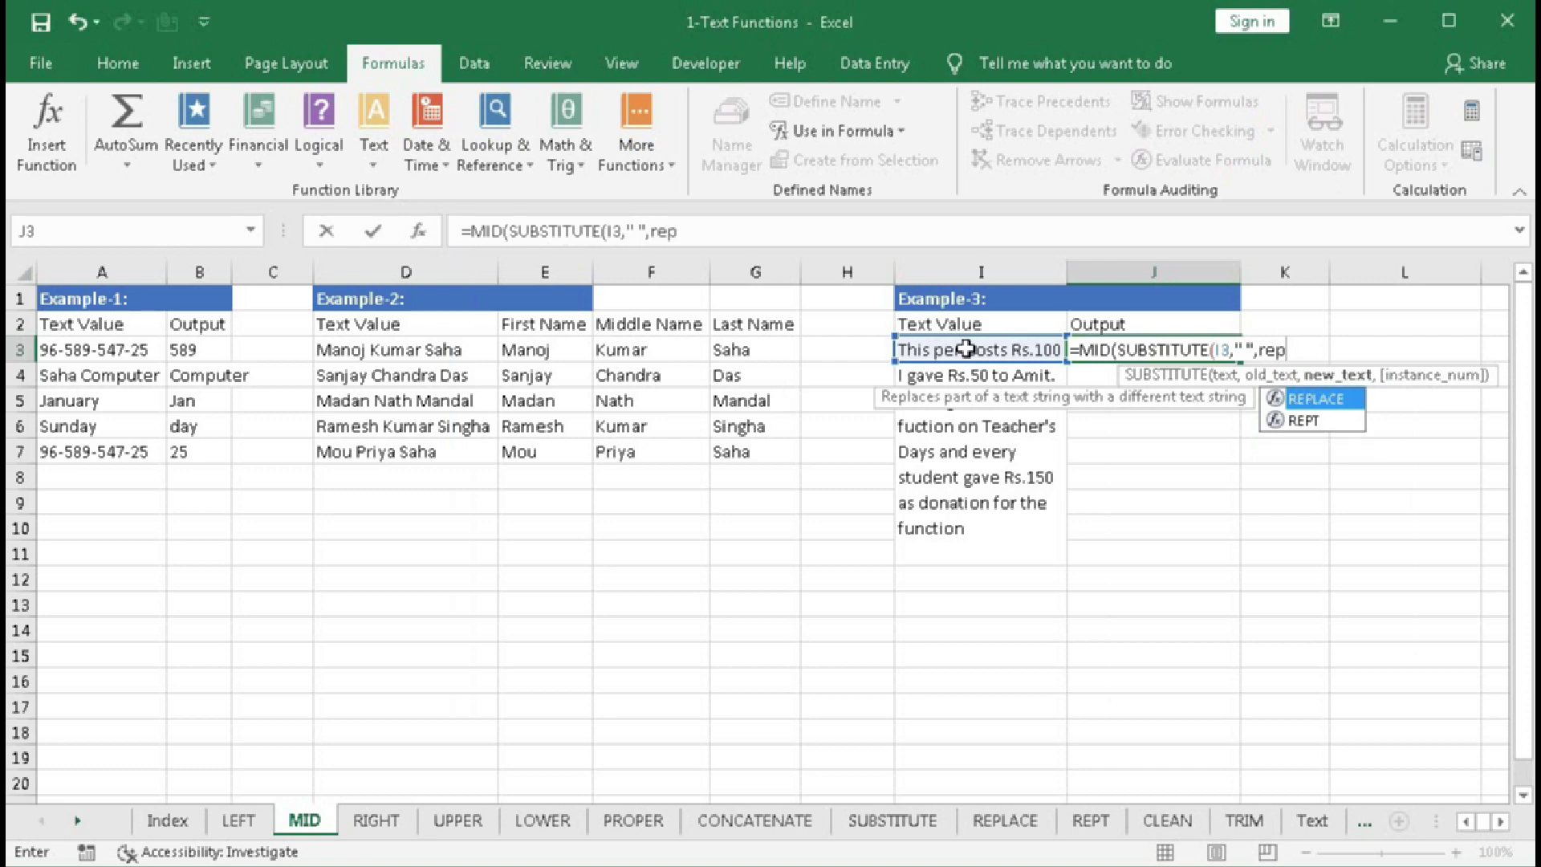
{"action": "key", "text": "Down"}
{"action": "key", "text": "Tab"}
{"action": "type", "text": "\""}
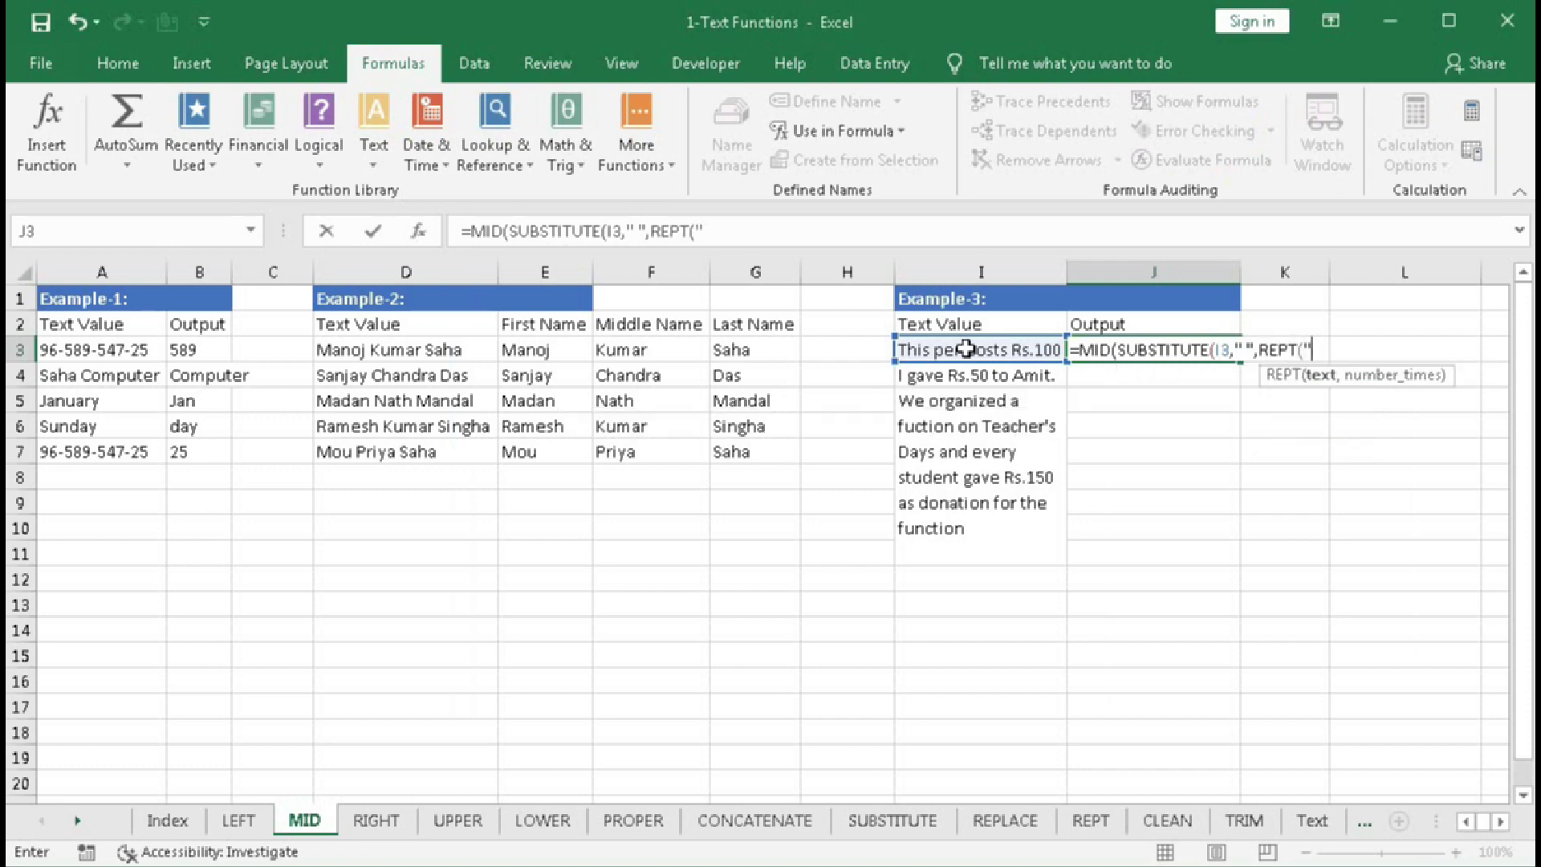
{"action": "type", "text": " \","}
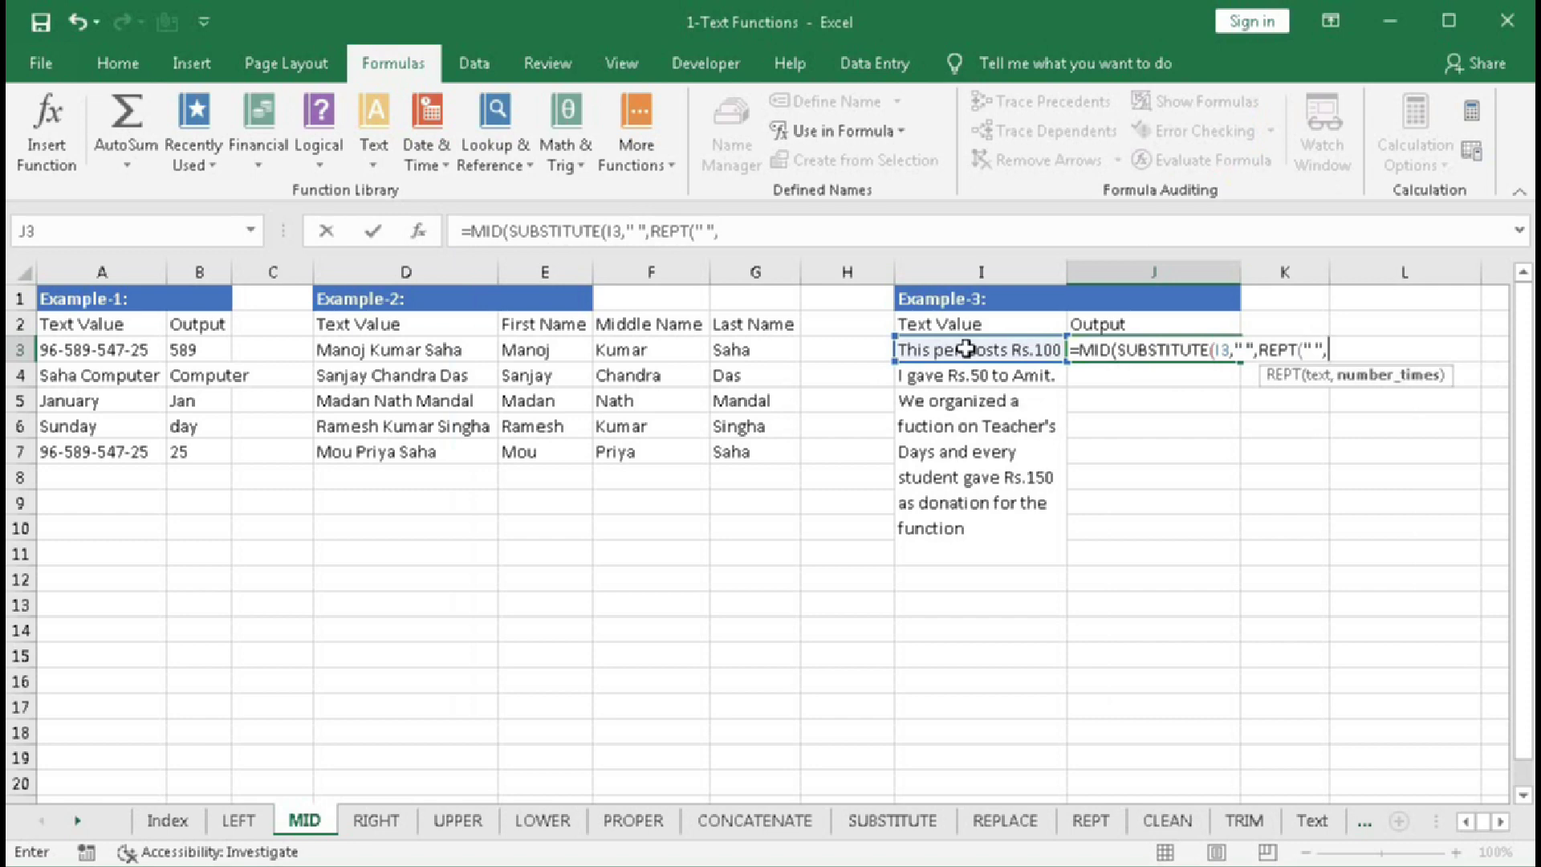
{"action": "type", "text": "len"}
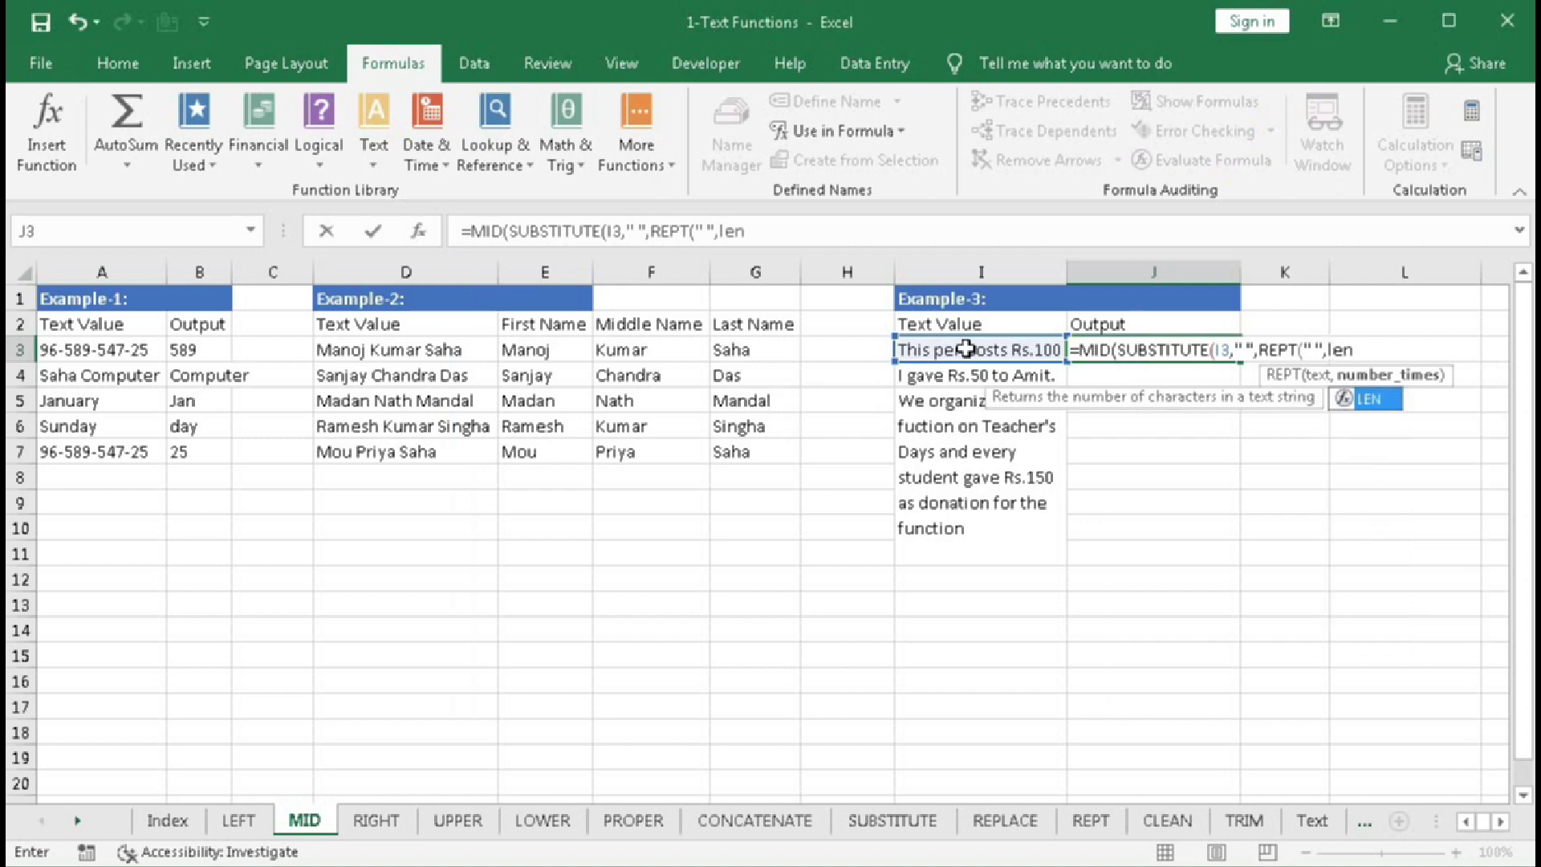
{"action": "type", "text": "("}
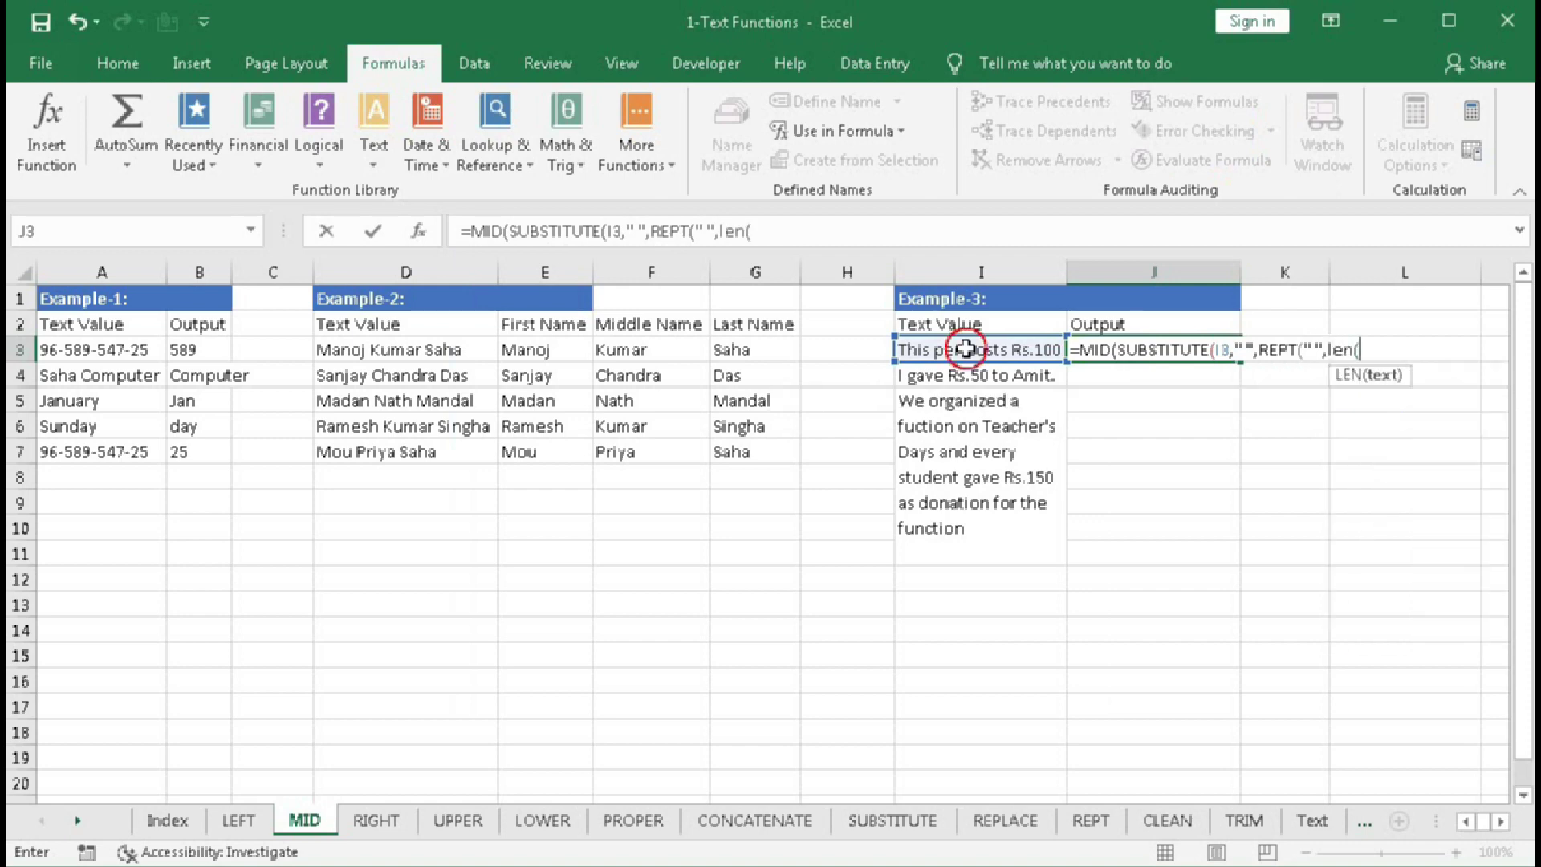
{"action": "left_click", "coordinate": [965, 349]}
{"action": "type", "text": ")"}
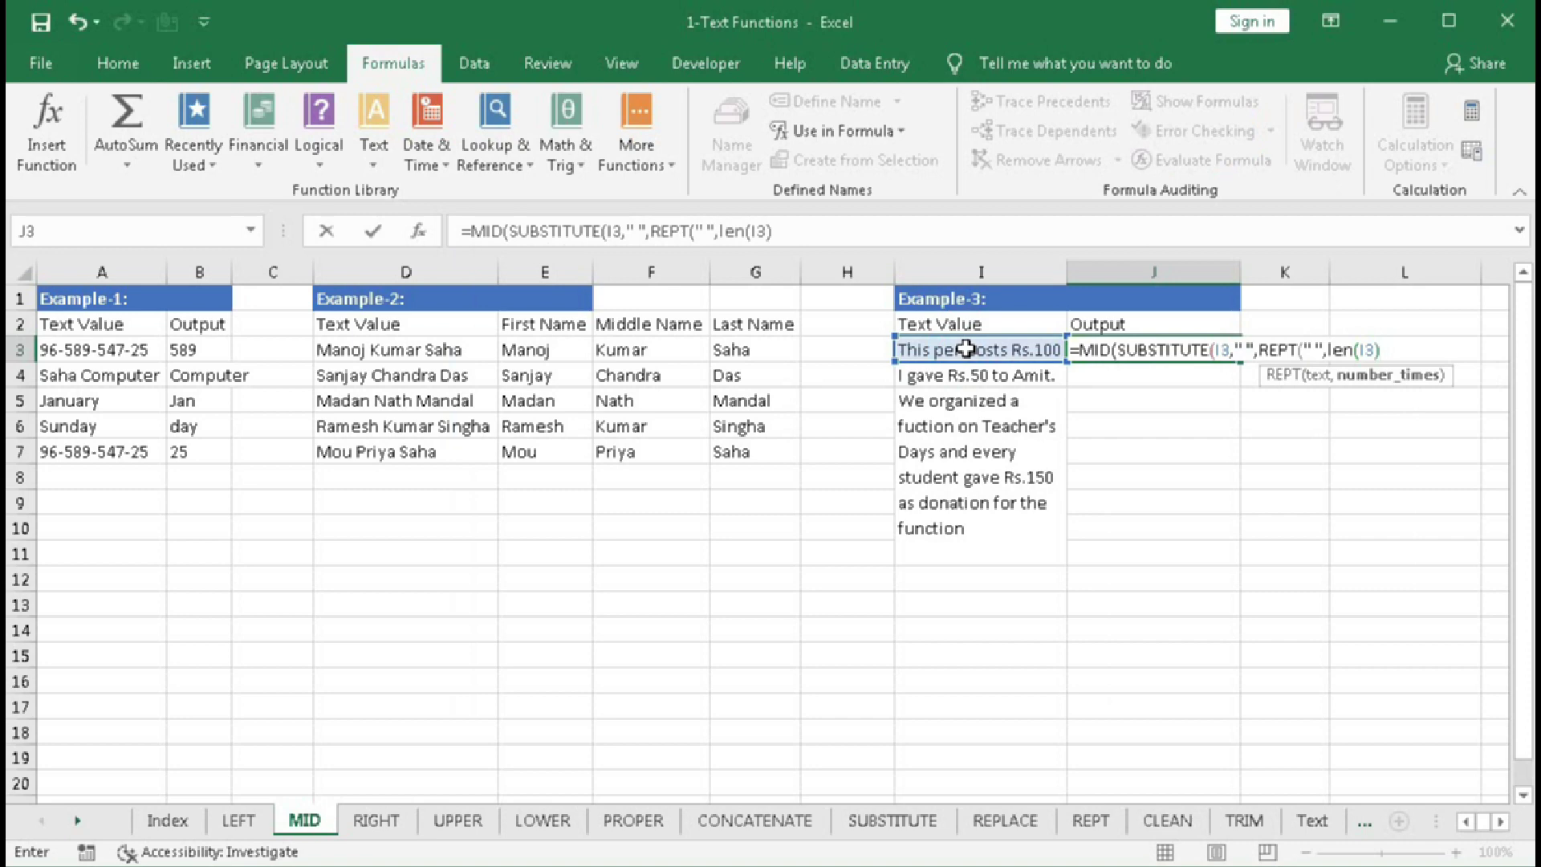
{"action": "type", "text": ")"}
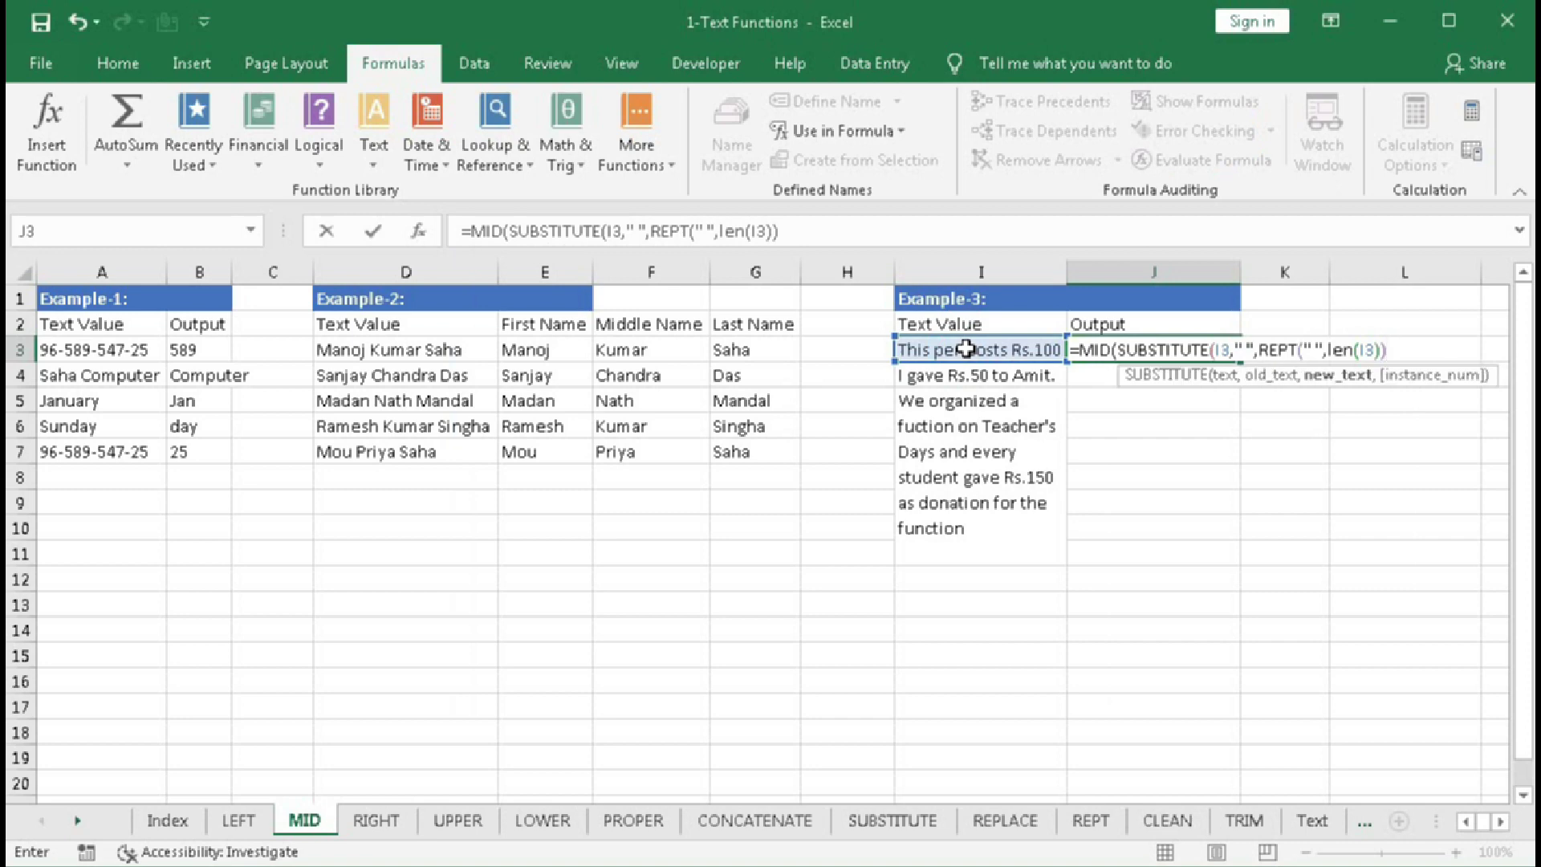
{"action": "type", "text": ")"}
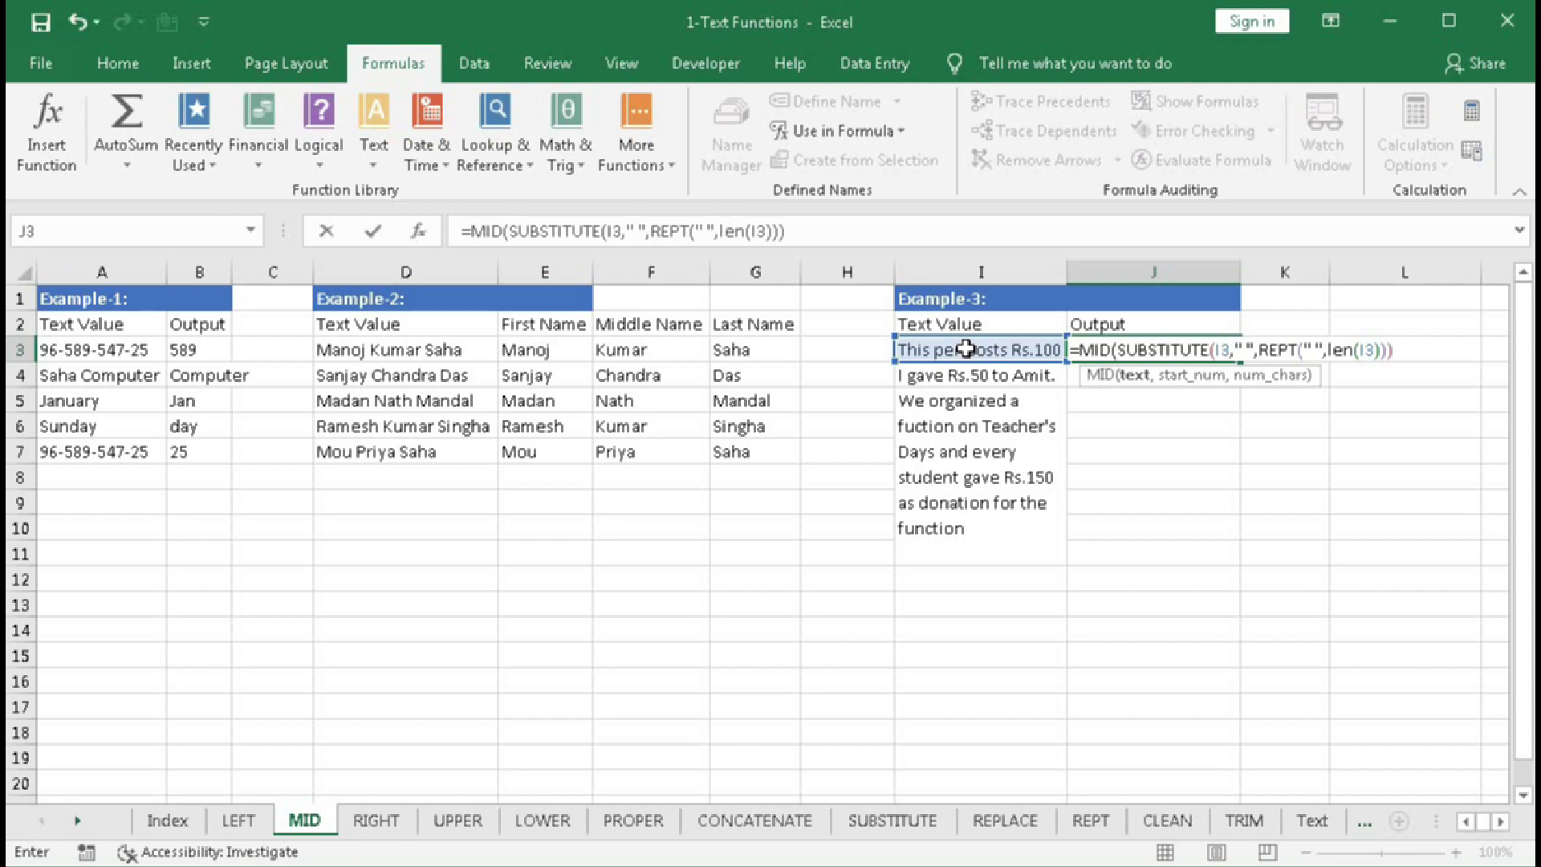
- Evaluate the SUBSTITUTE text argument of the J3 formula in place, view the whole spaced-out string, and restore the expression
{"action": "left_click", "coordinate": [1141, 379]}
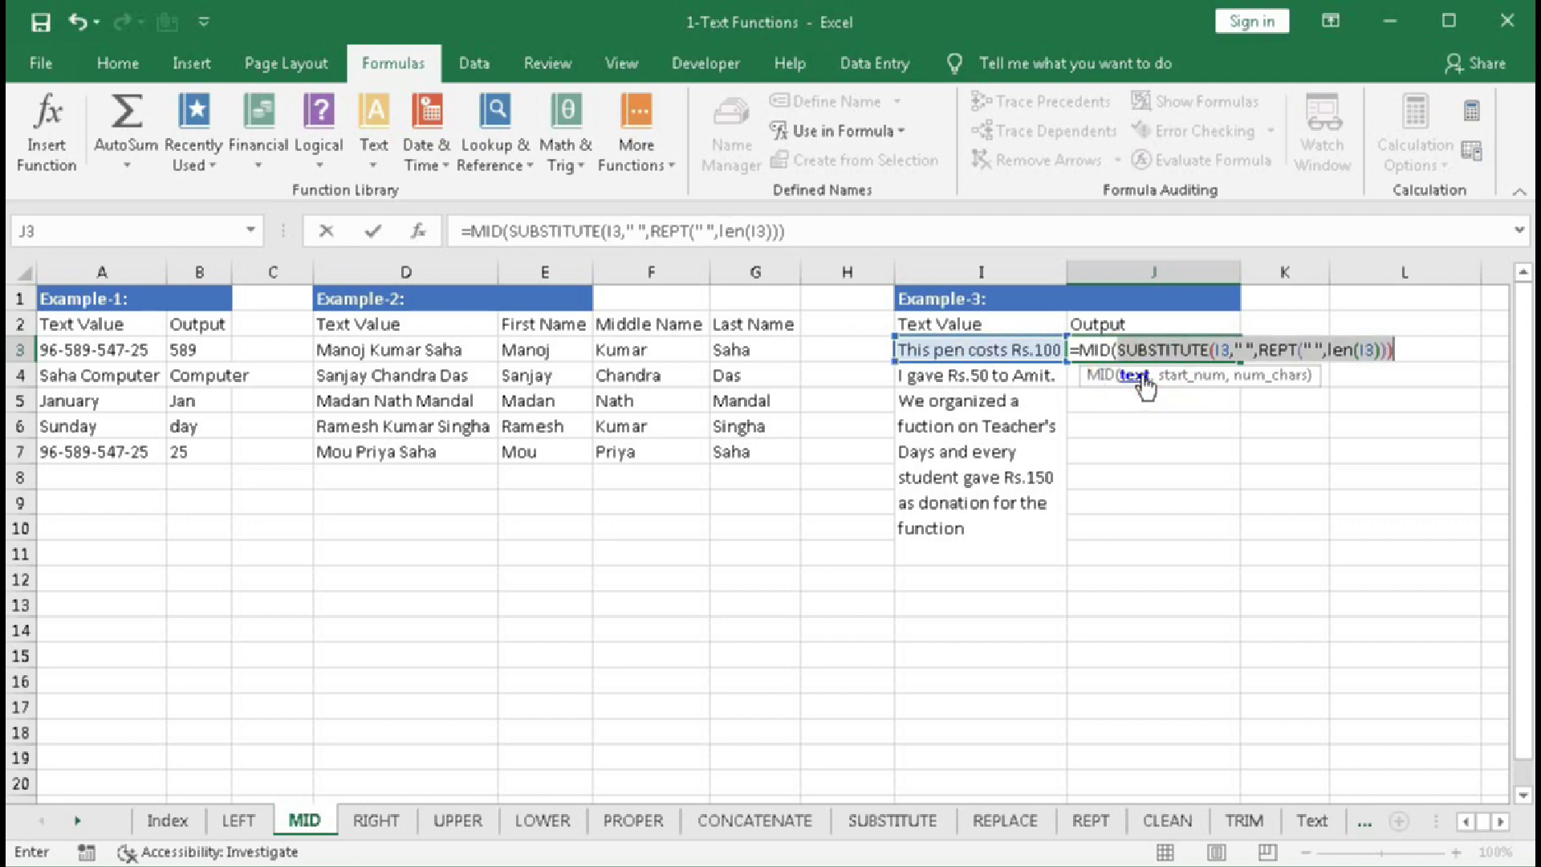
{"action": "key", "text": "F9"}
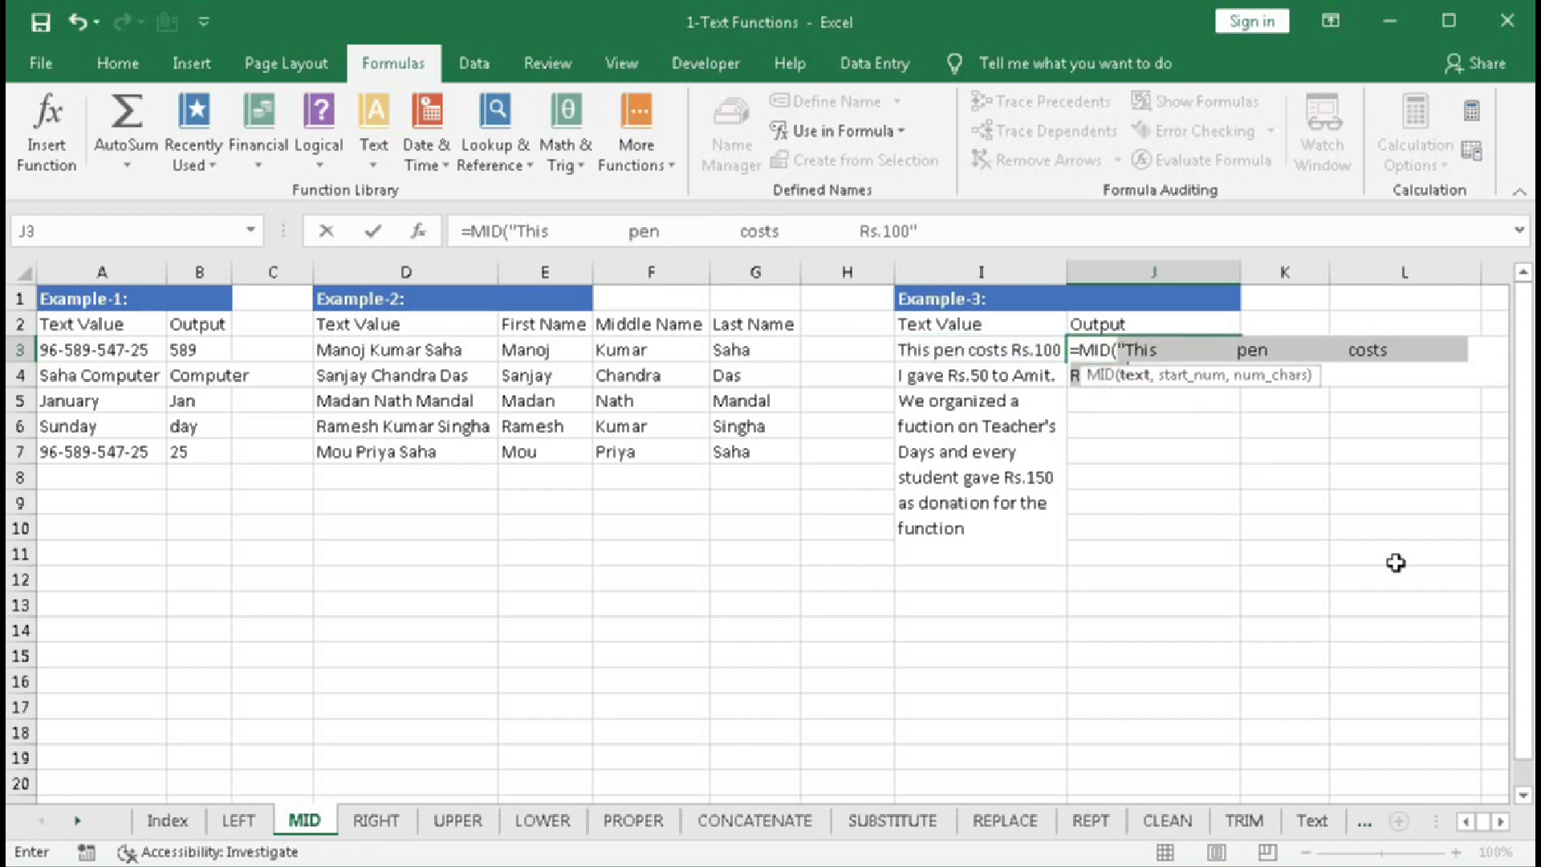
{"action": "left_click", "coordinate": [1500, 821]}
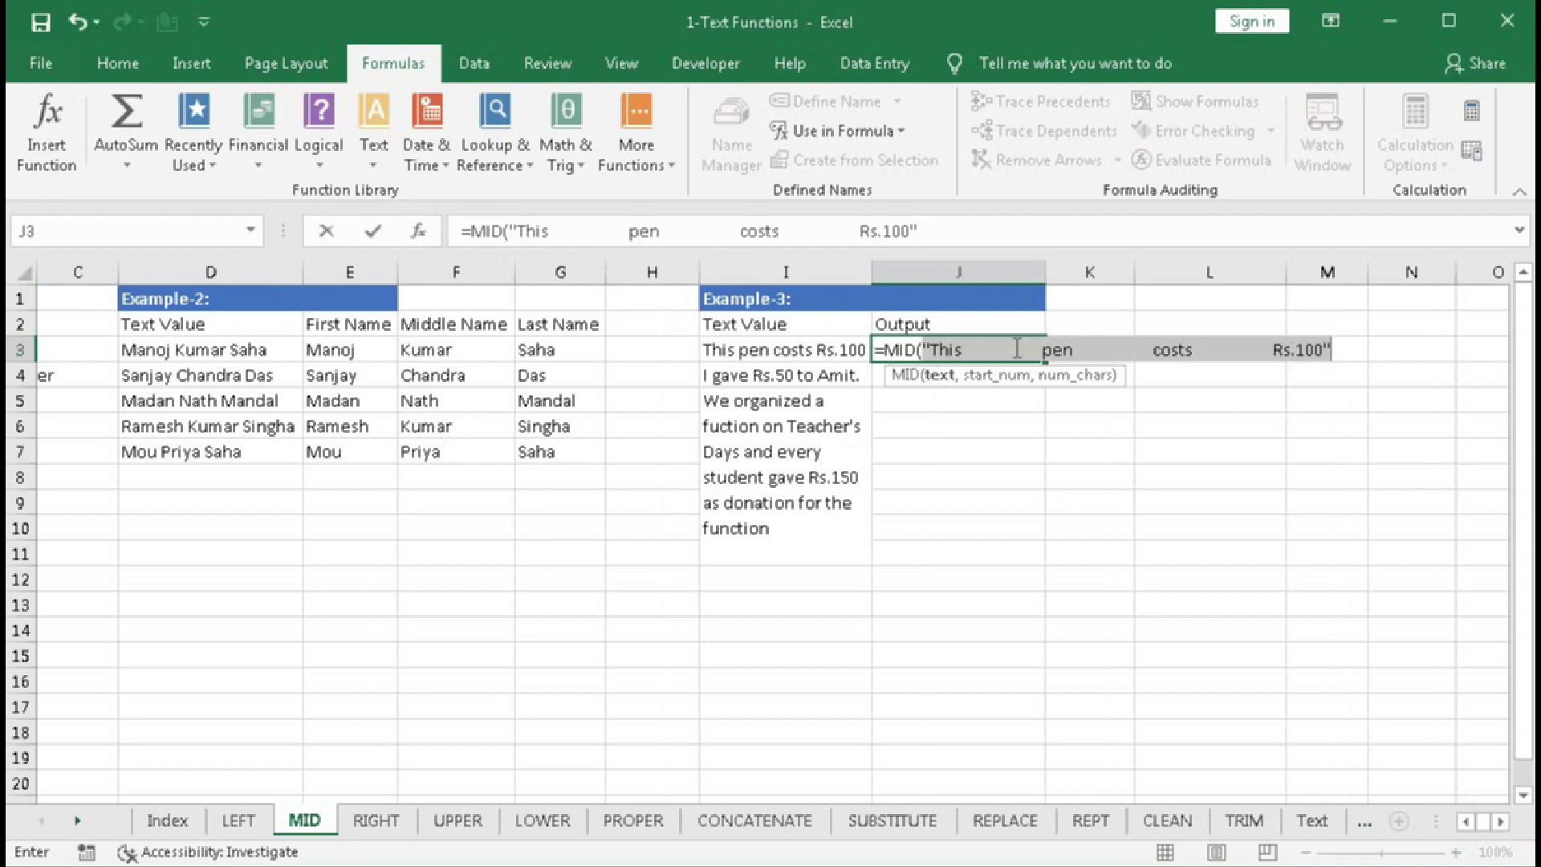
{"action": "key", "text": "ctrl+z"}
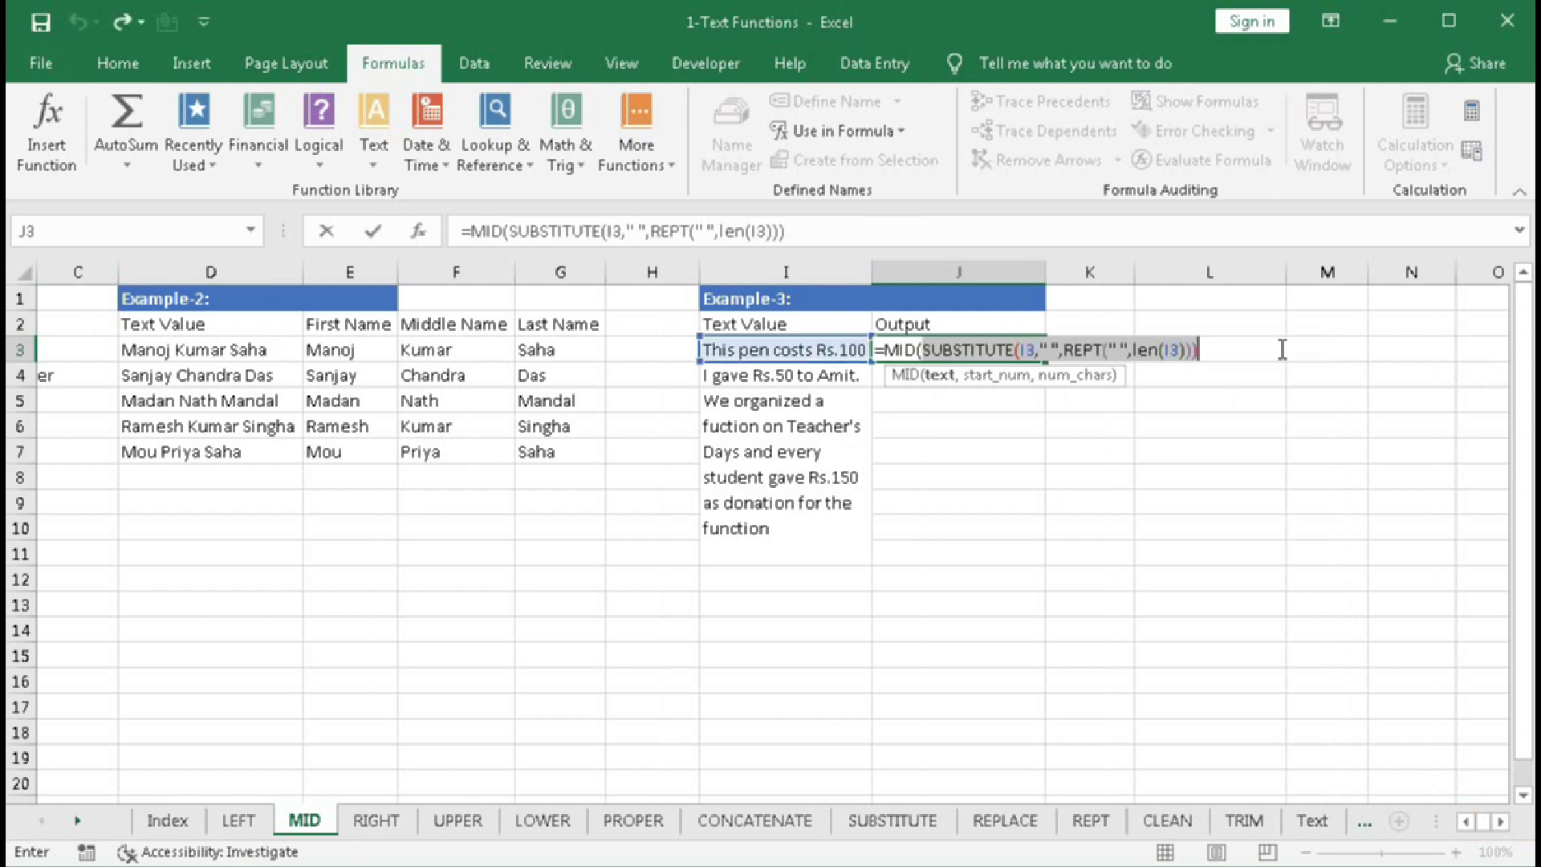
- Add SEARCH as MID's start_num in the J3 formula, with "Rs" as its find_text
{"action": "left_click", "coordinate": [1214, 345]}
{"action": "type", "text": ","}
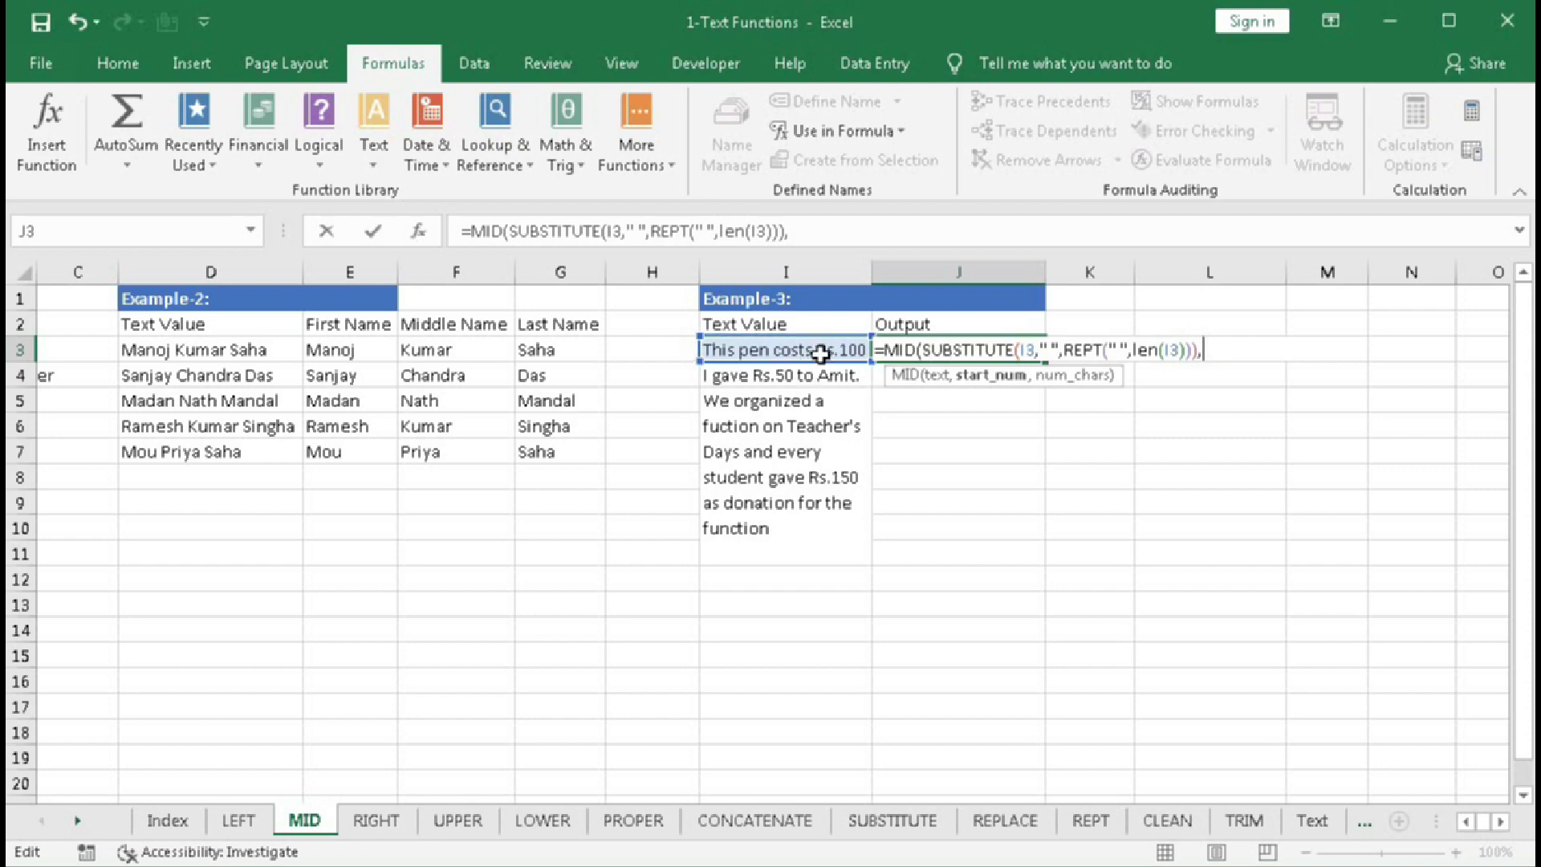
{"action": "type", "text": "se"}
{"action": "key", "text": "Tab"}
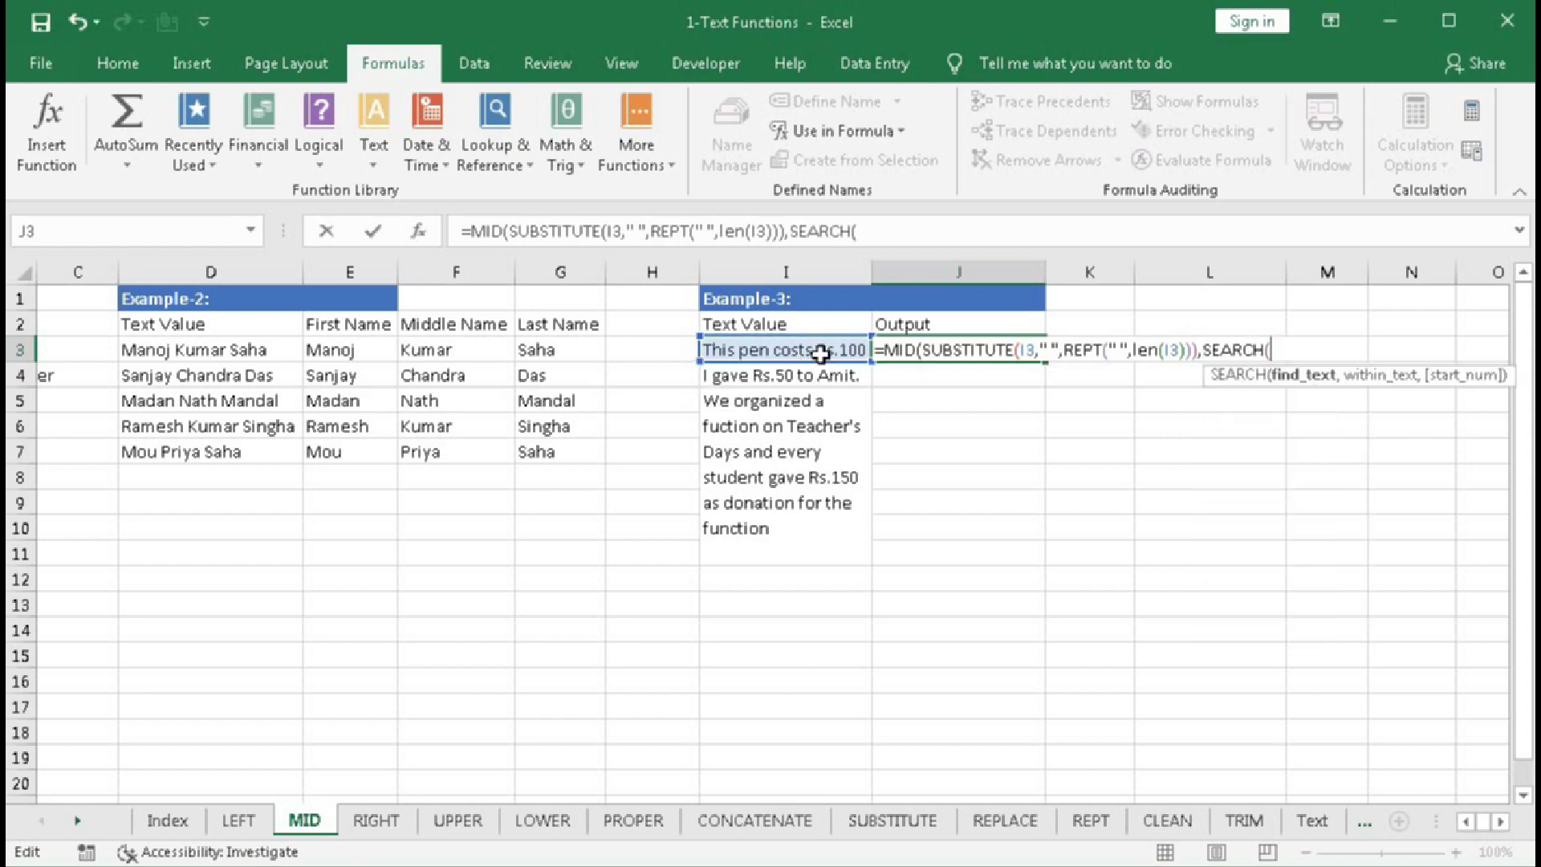
{"action": "type", "text": "\"Rs"}
{"action": "type", "text": ","}
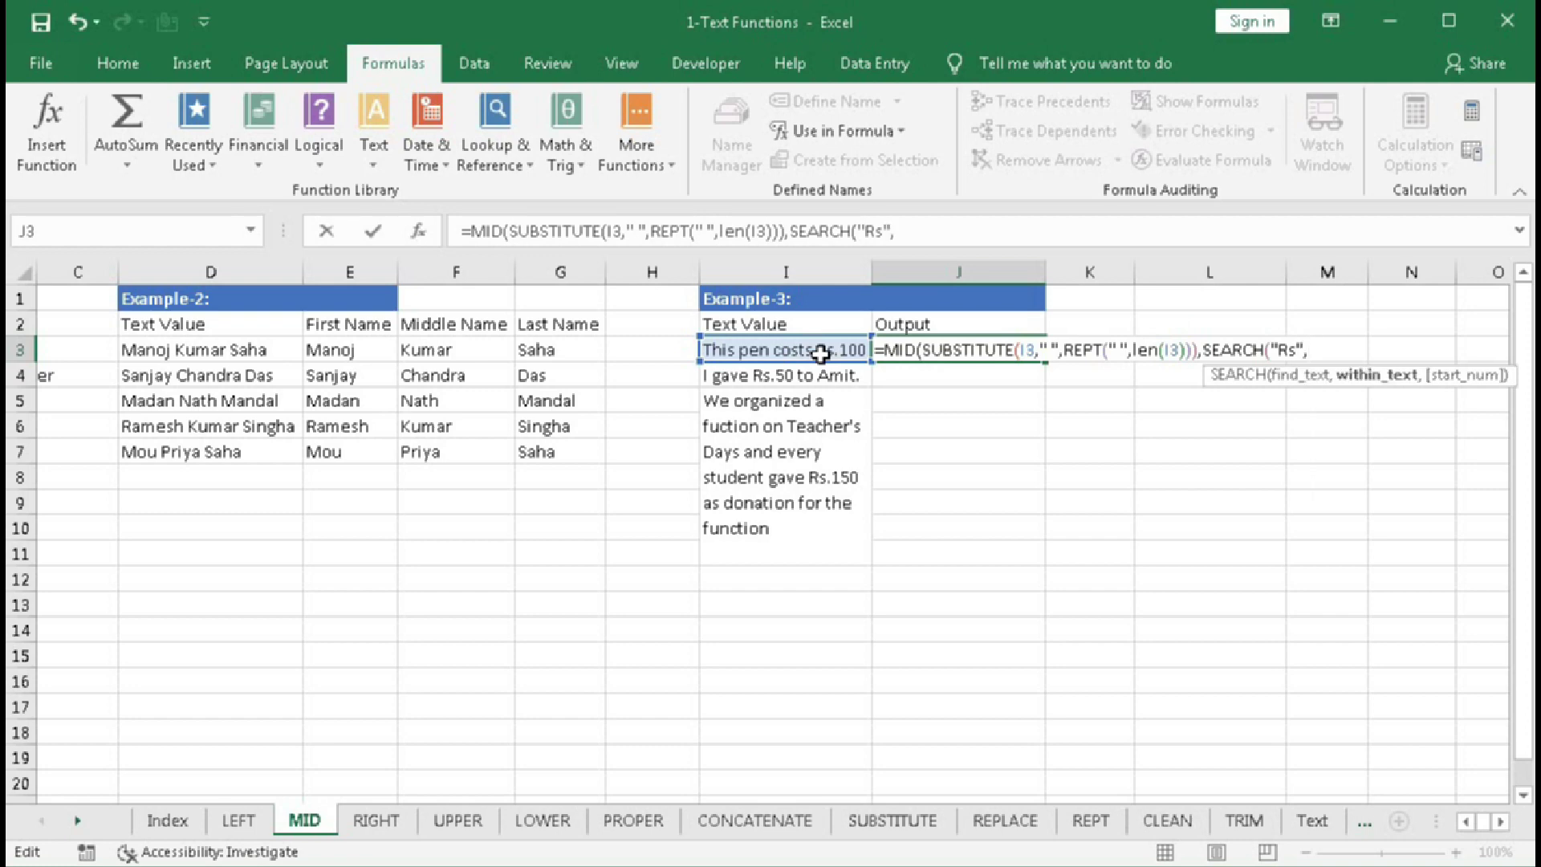
- Copy the SUBSTITUTE(I3," ",REPT(" ",LEN(I3))) expression into SEARCH as its within_text and close the SEARCH function
{"action": "left_click_drag", "start_coordinate": [921, 351], "coordinate": [1196, 359]}
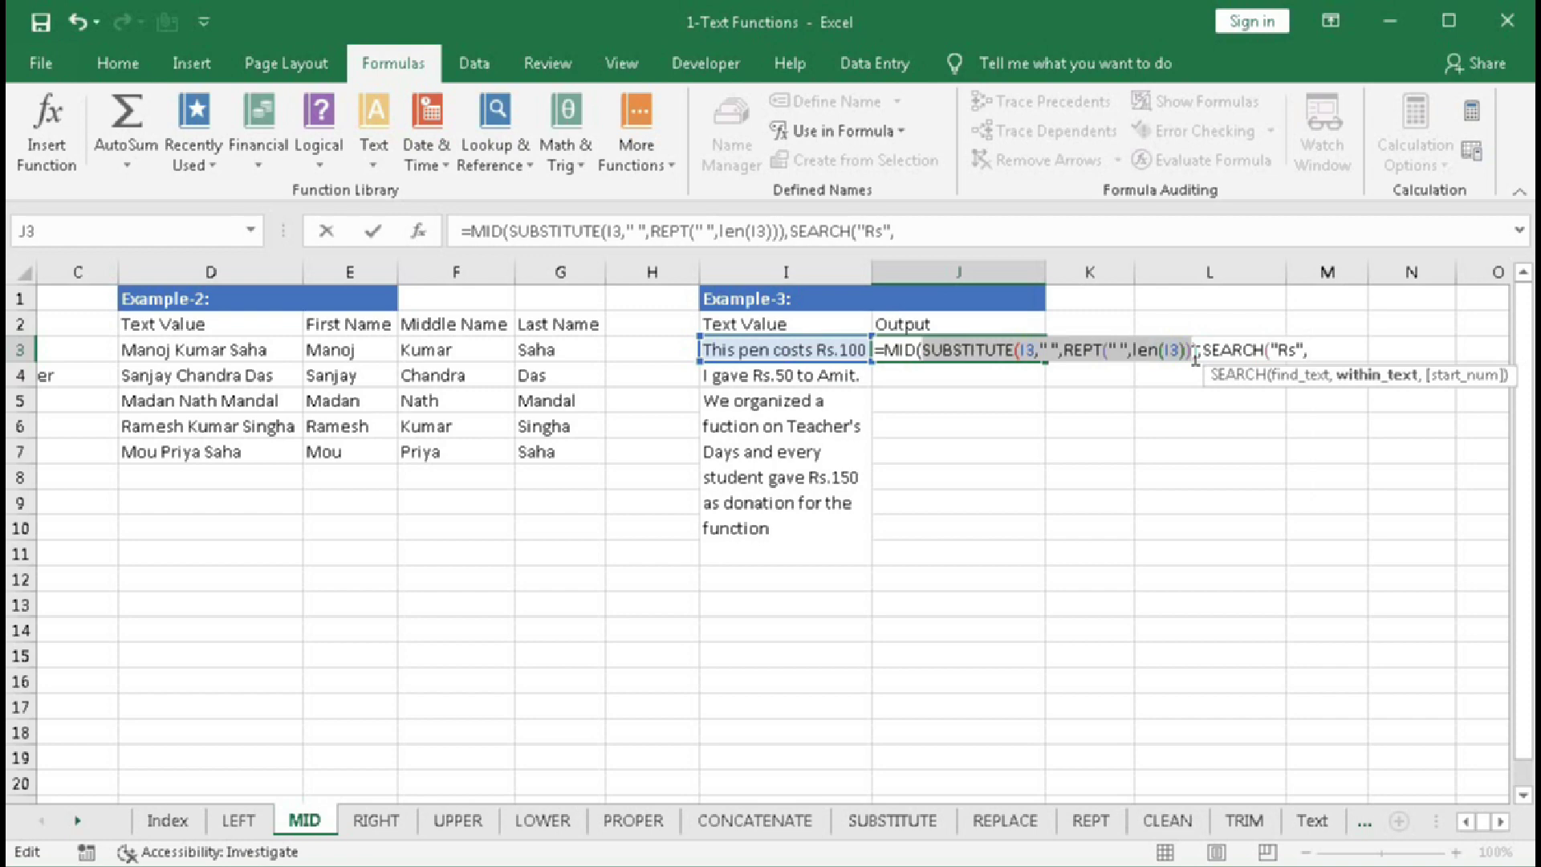
{"action": "key", "text": "ctrl+c"}
{"action": "key", "text": "End"}
{"action": "key", "text": "ctrl+v"}
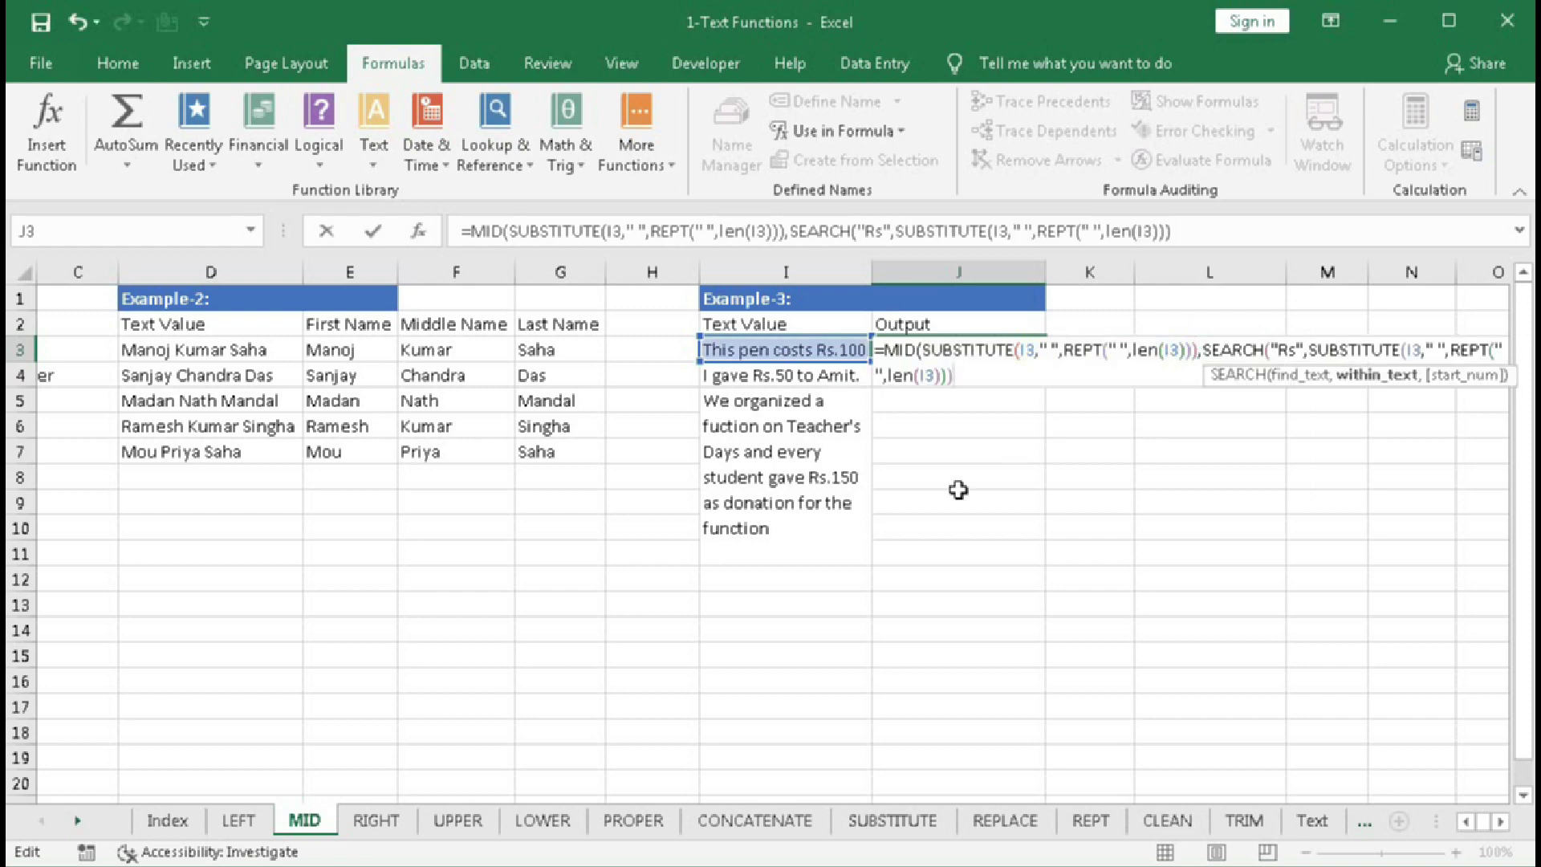
{"action": "type", "text": ","}
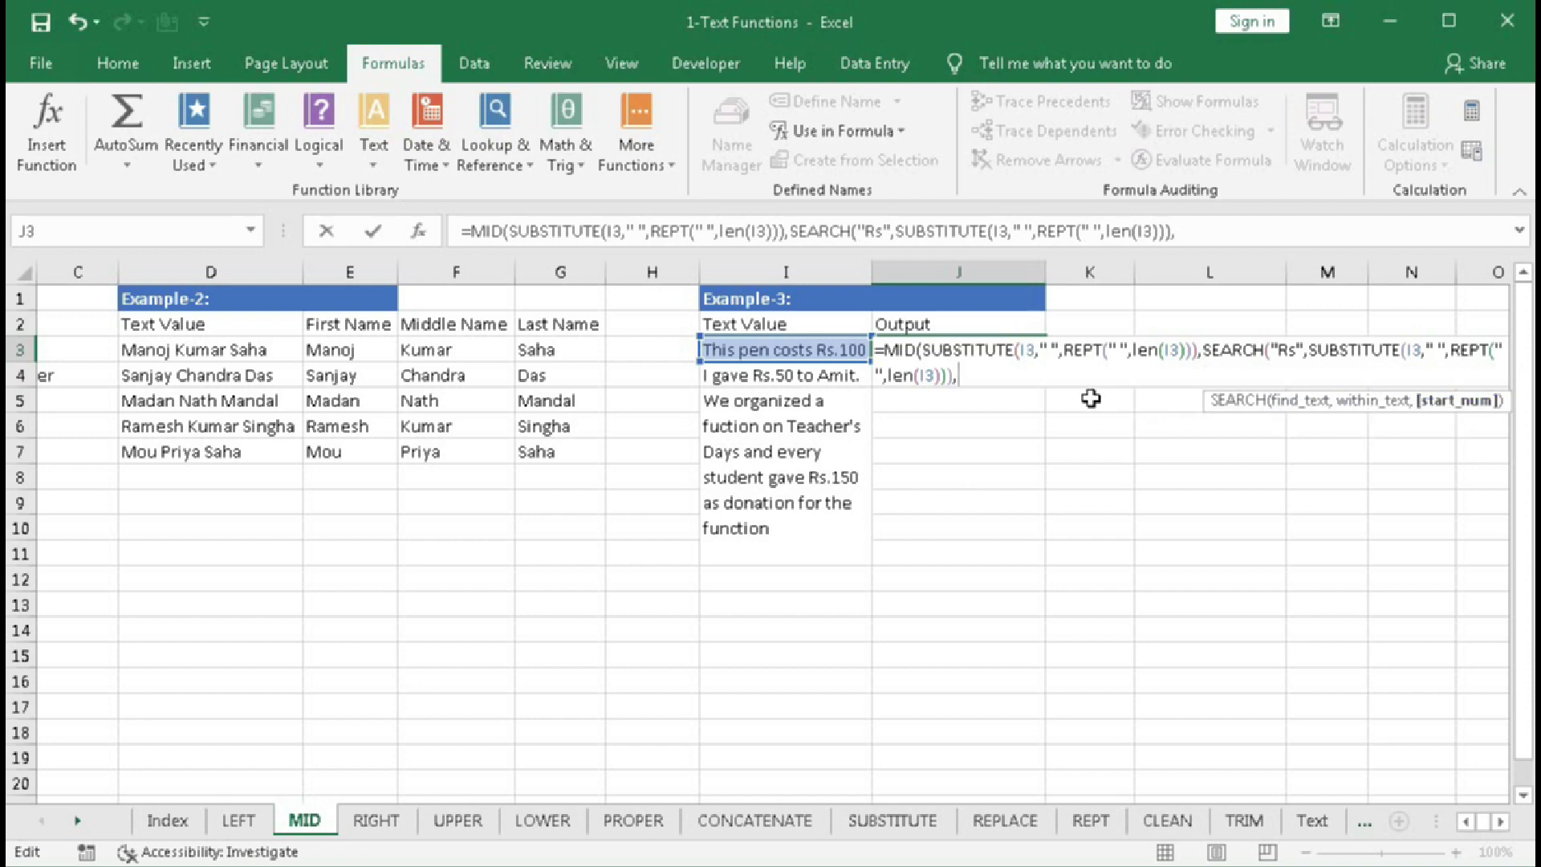
{"action": "key", "text": "BackSpace"}
{"action": "type", "text": ")"}
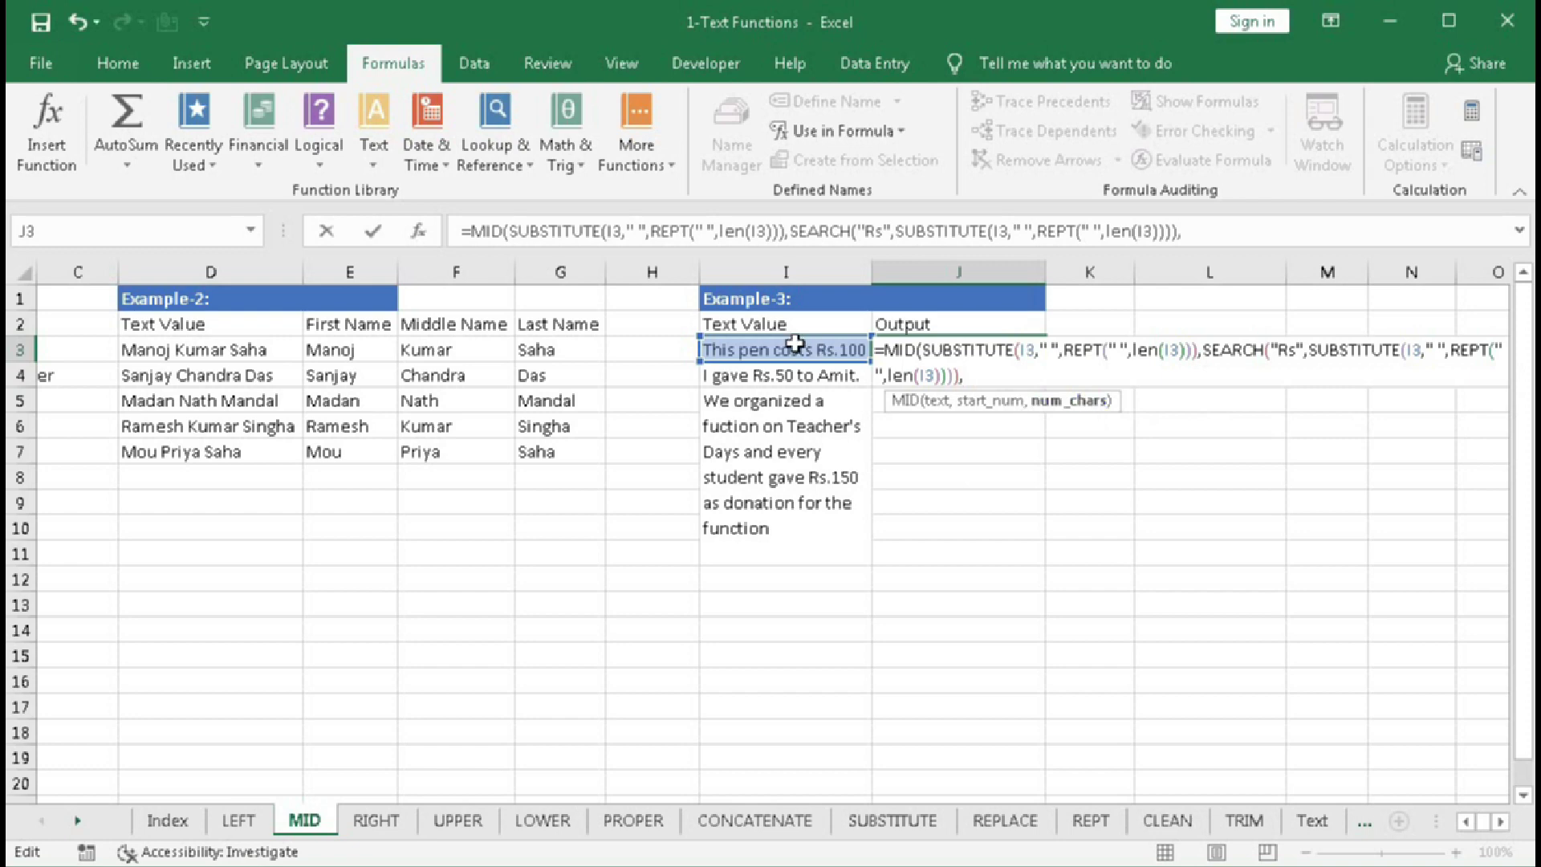
- Set MID's num_chars to LEN(I3) and close the MID function in J3
{"action": "type", "text": "le"}
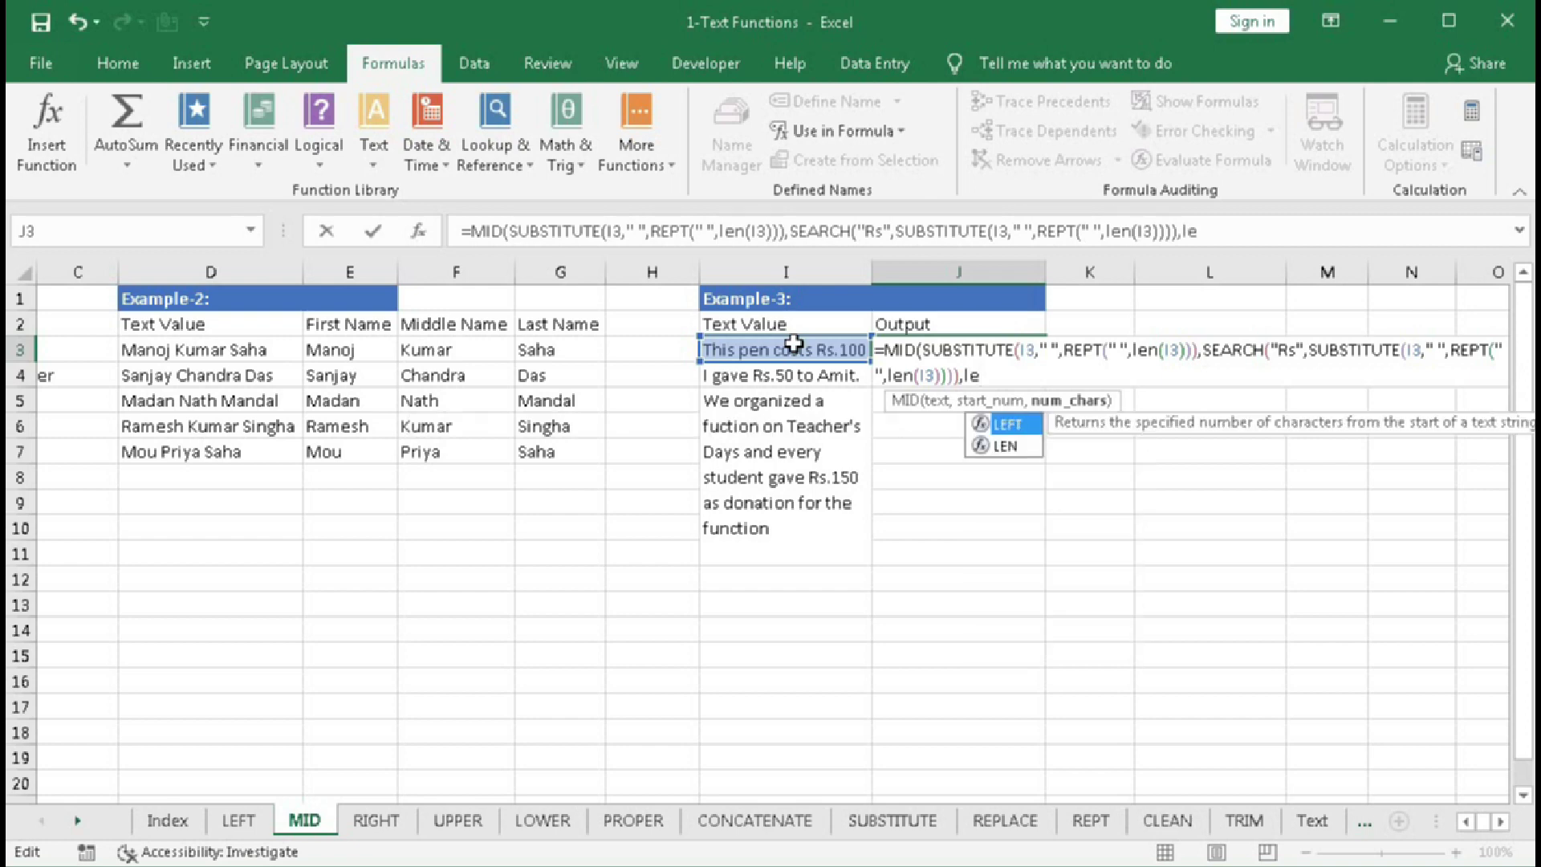
{"action": "type", "text": "n"}
{"action": "key", "text": "Tab"}
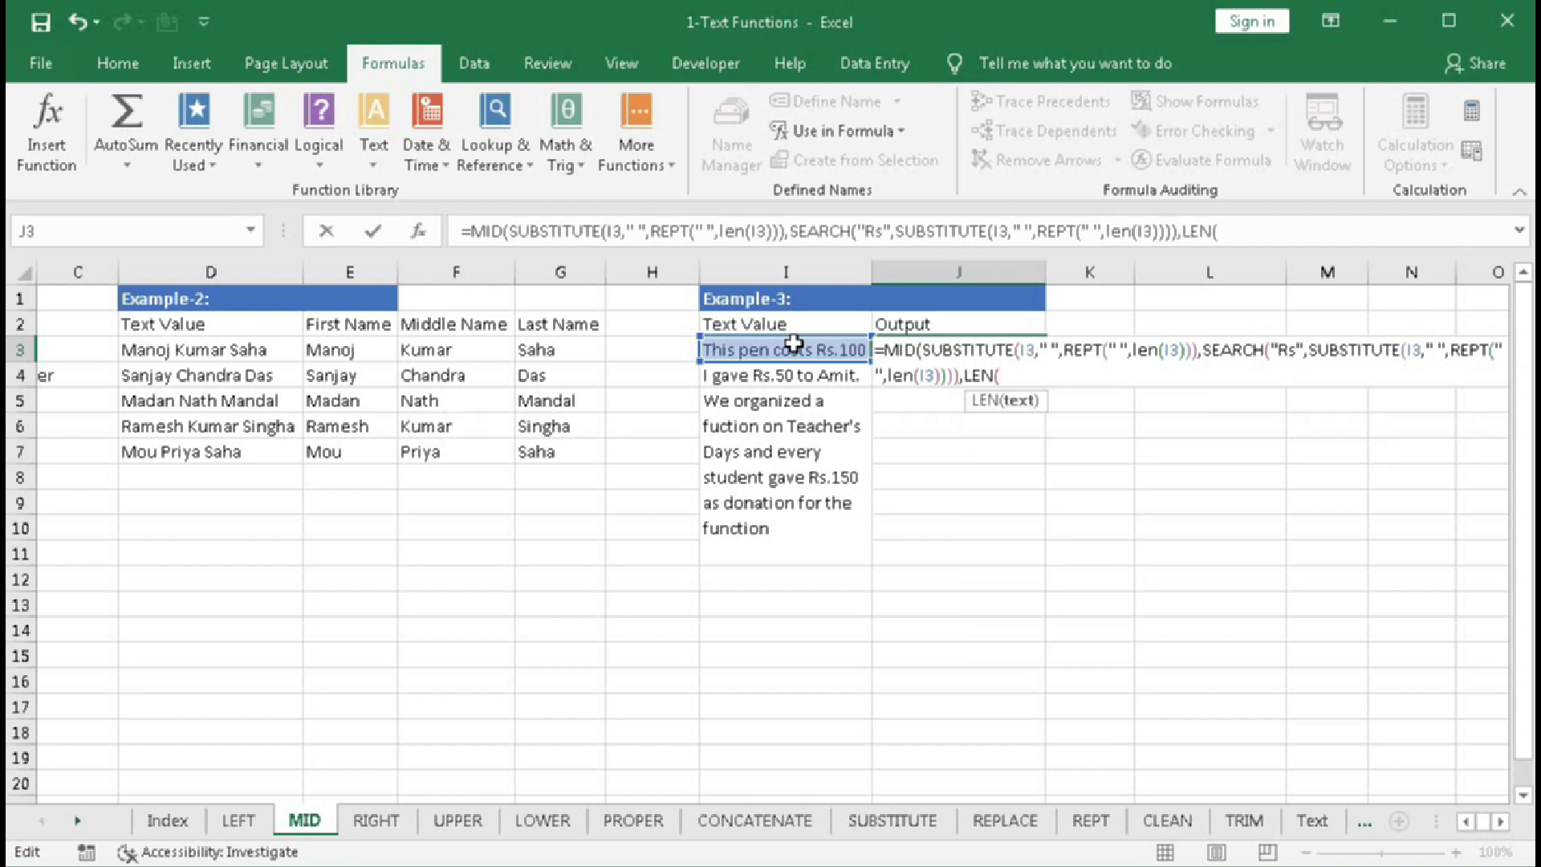
{"action": "left_click", "coordinate": [793, 345]}
{"action": "type", "text": ")"}
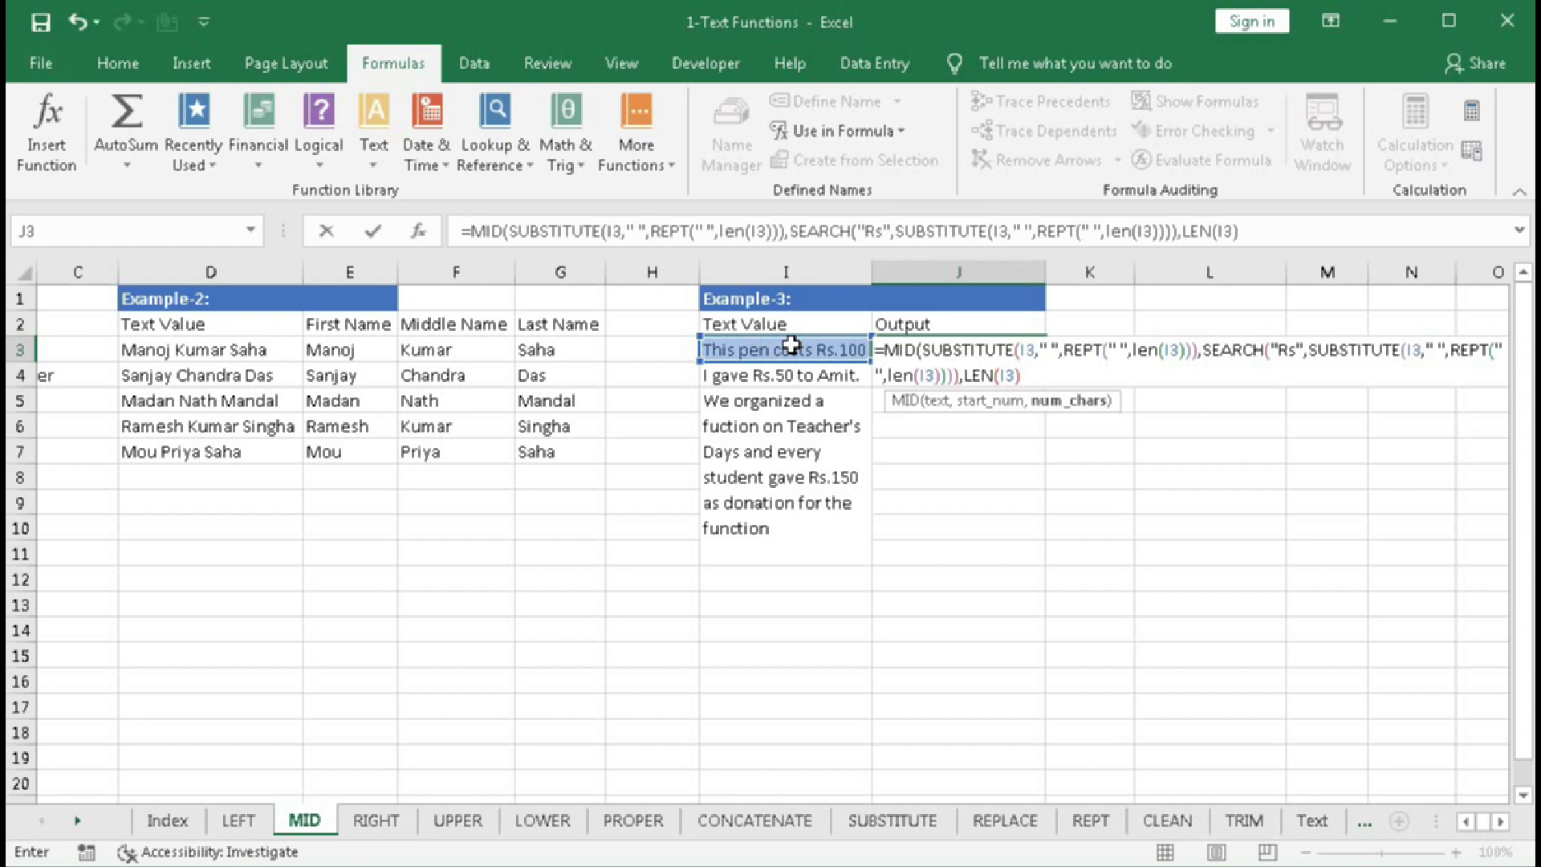
{"action": "type", "text": ")"}
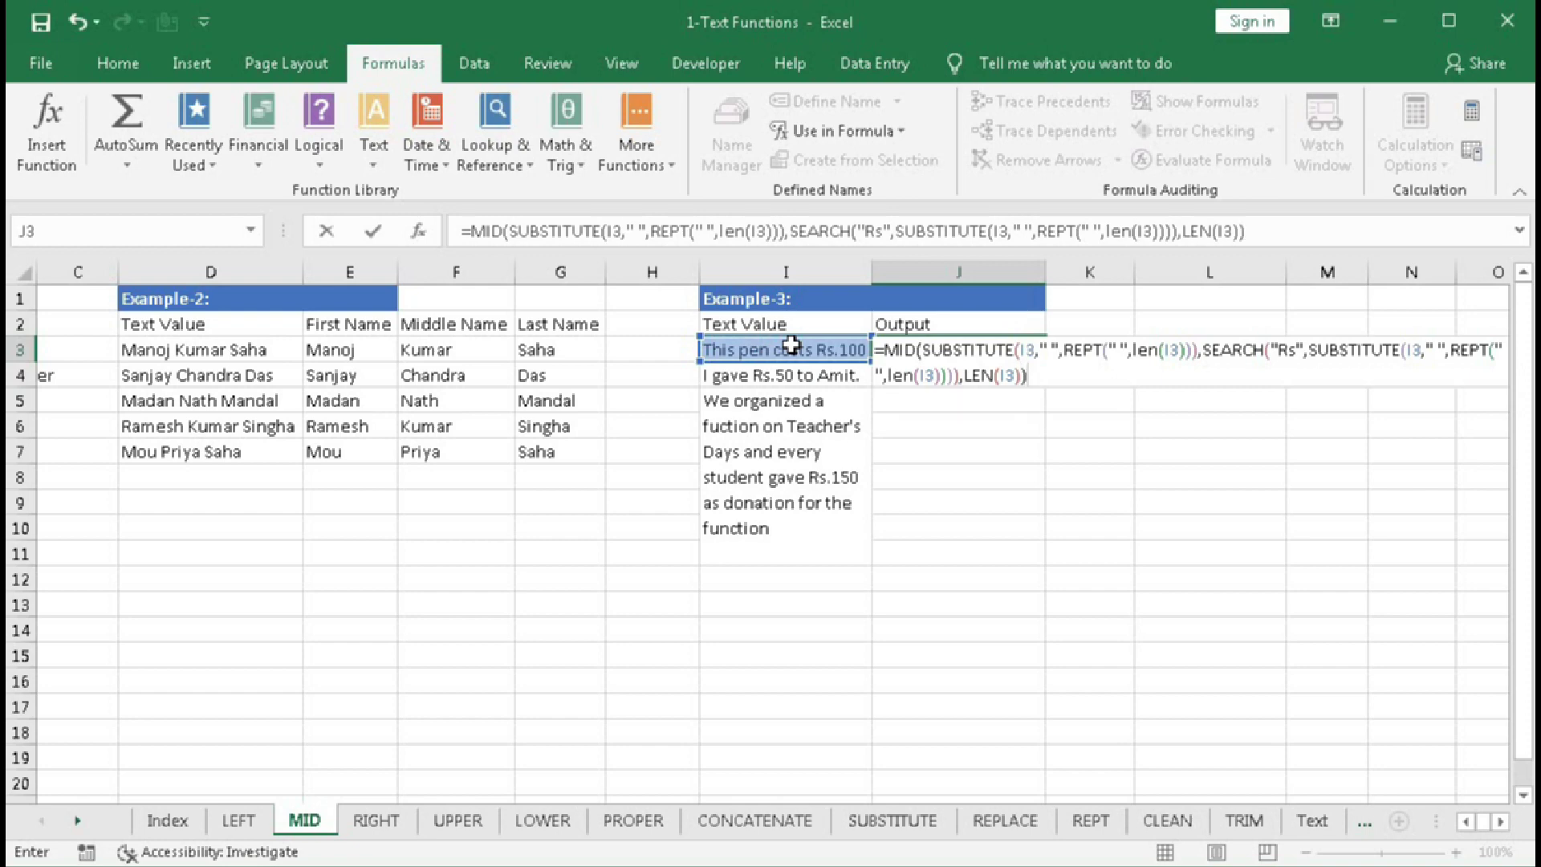
- Evaluate the text, start_num and num_chars arguments of the J3 MID formula in place, one after another
{"action": "left_click", "coordinate": [949, 353]}
{"action": "left_click", "coordinate": [941, 403]}
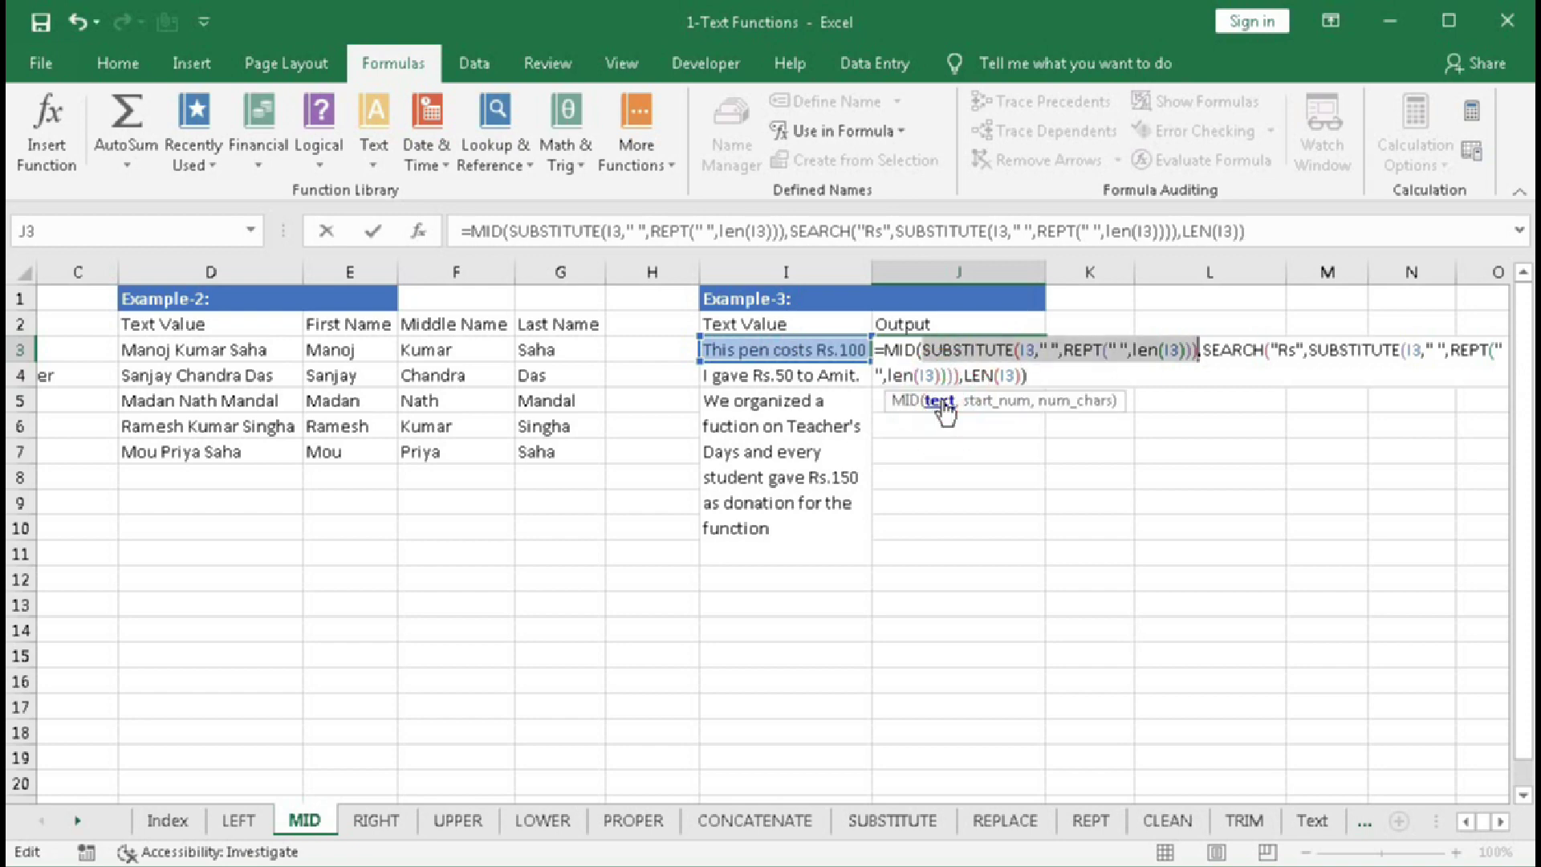
{"action": "key", "text": "F9"}
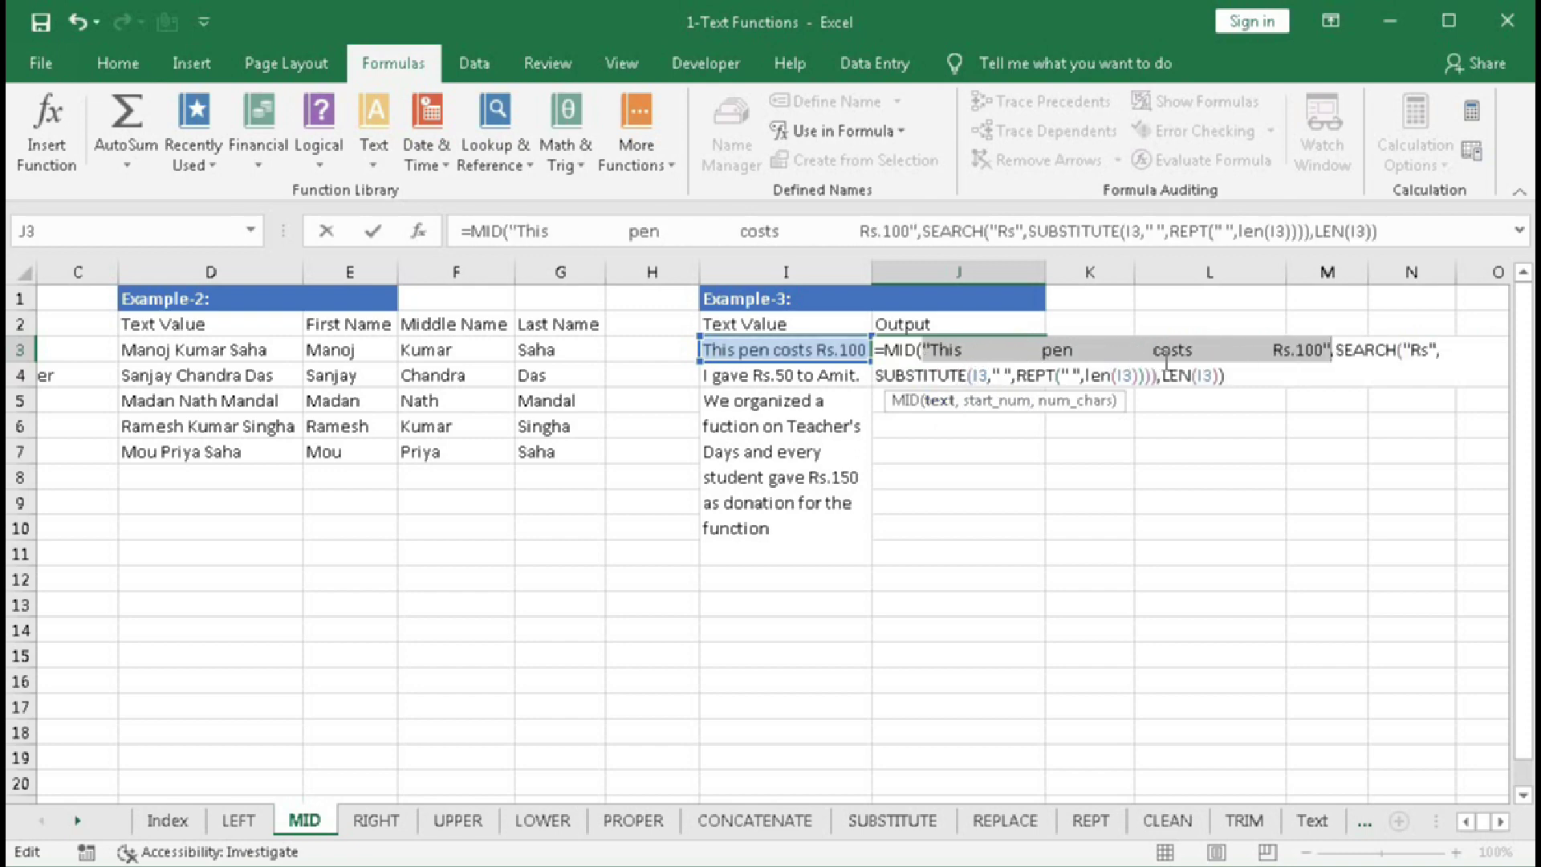
{"action": "left_click", "coordinate": [991, 401]}
{"action": "key", "text": "F9"}
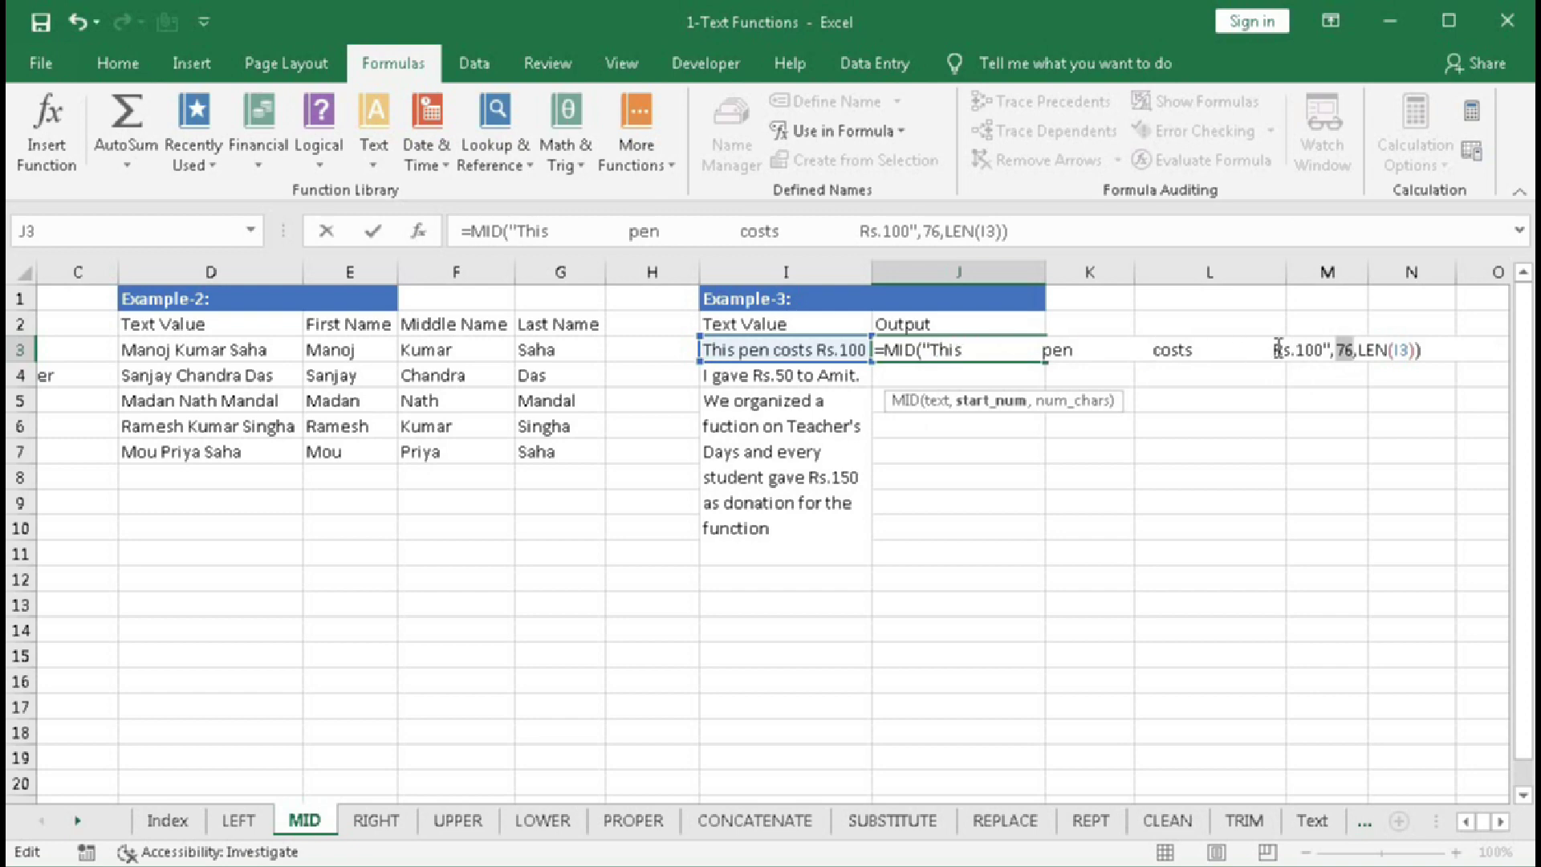
{"action": "left_click", "coordinate": [1093, 402]}
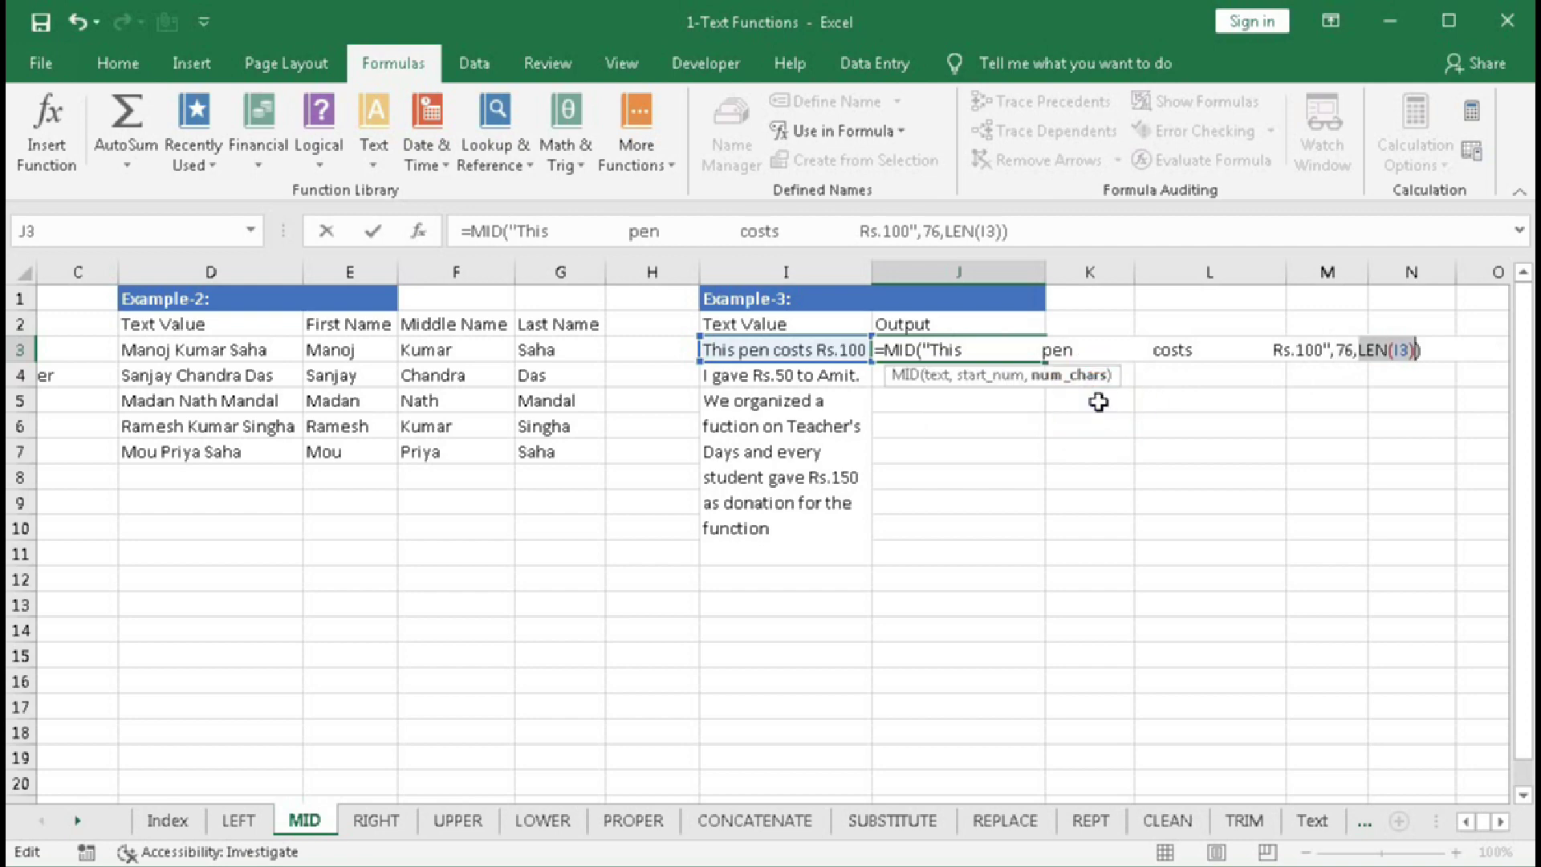
{"action": "key", "text": "F9"}
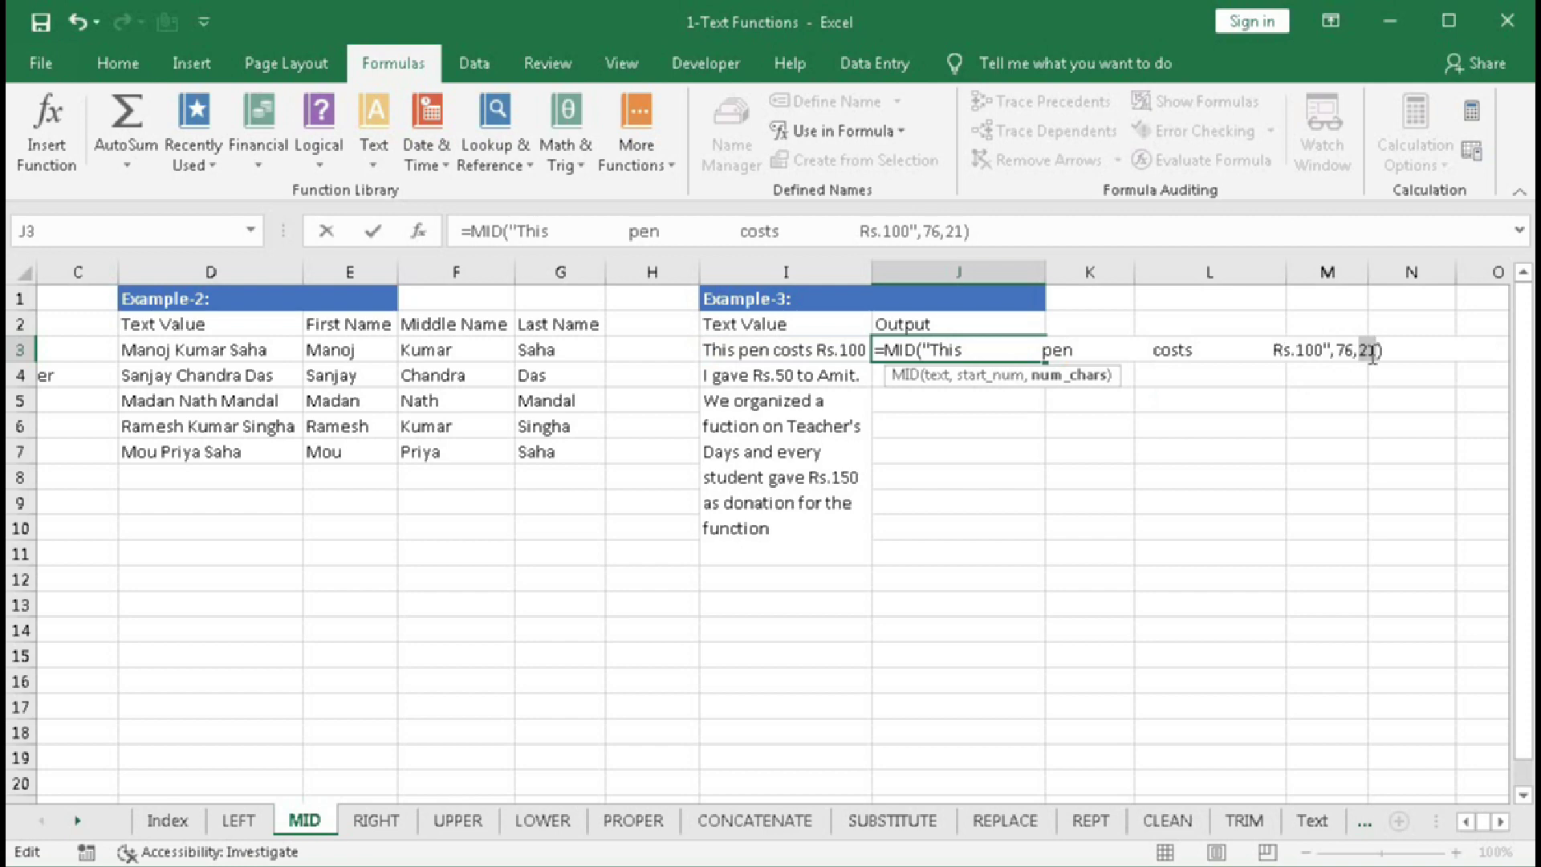
- Replace J3's formula with =MID(SUBSTITUTE(I3," ",REPT(" ",LEN(I3))),SEARCH("Rs.",SUBSTITUTE(I3," ",REPT(" ",LEN(I3))),5),LEN(I3)) and fill it down to J5
{"action": "key", "text": "ctrl+z"}
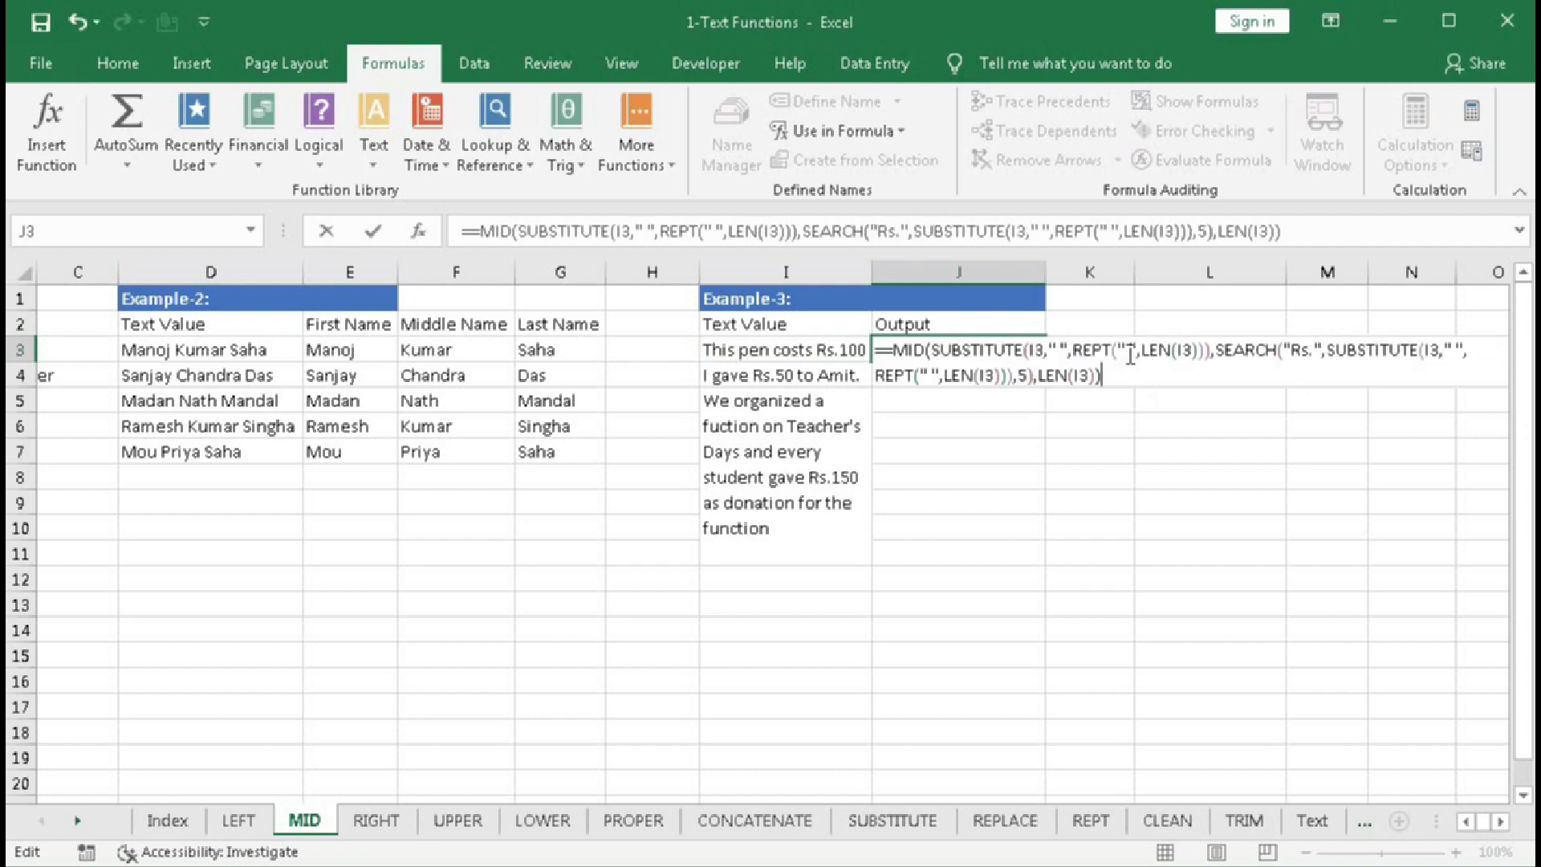
{"action": "left_click", "coordinate": [888, 351]}
{"action": "key", "text": "Return"}
{"action": "left_click", "coordinate": [917, 350]}
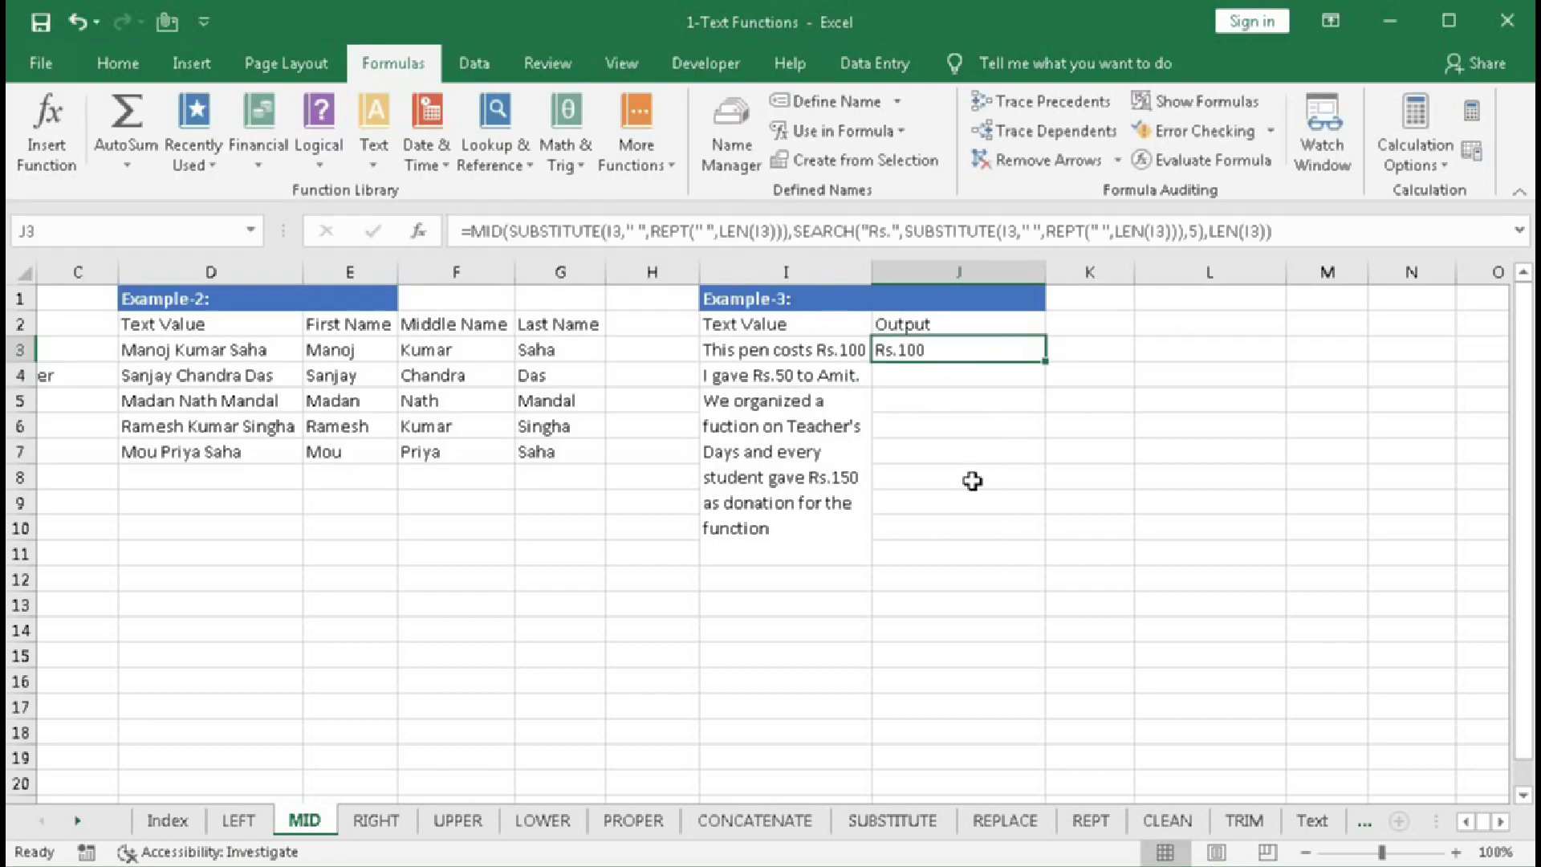
{"action": "left_click_drag", "start_coordinate": [1045, 360], "coordinate": [1039, 411]}
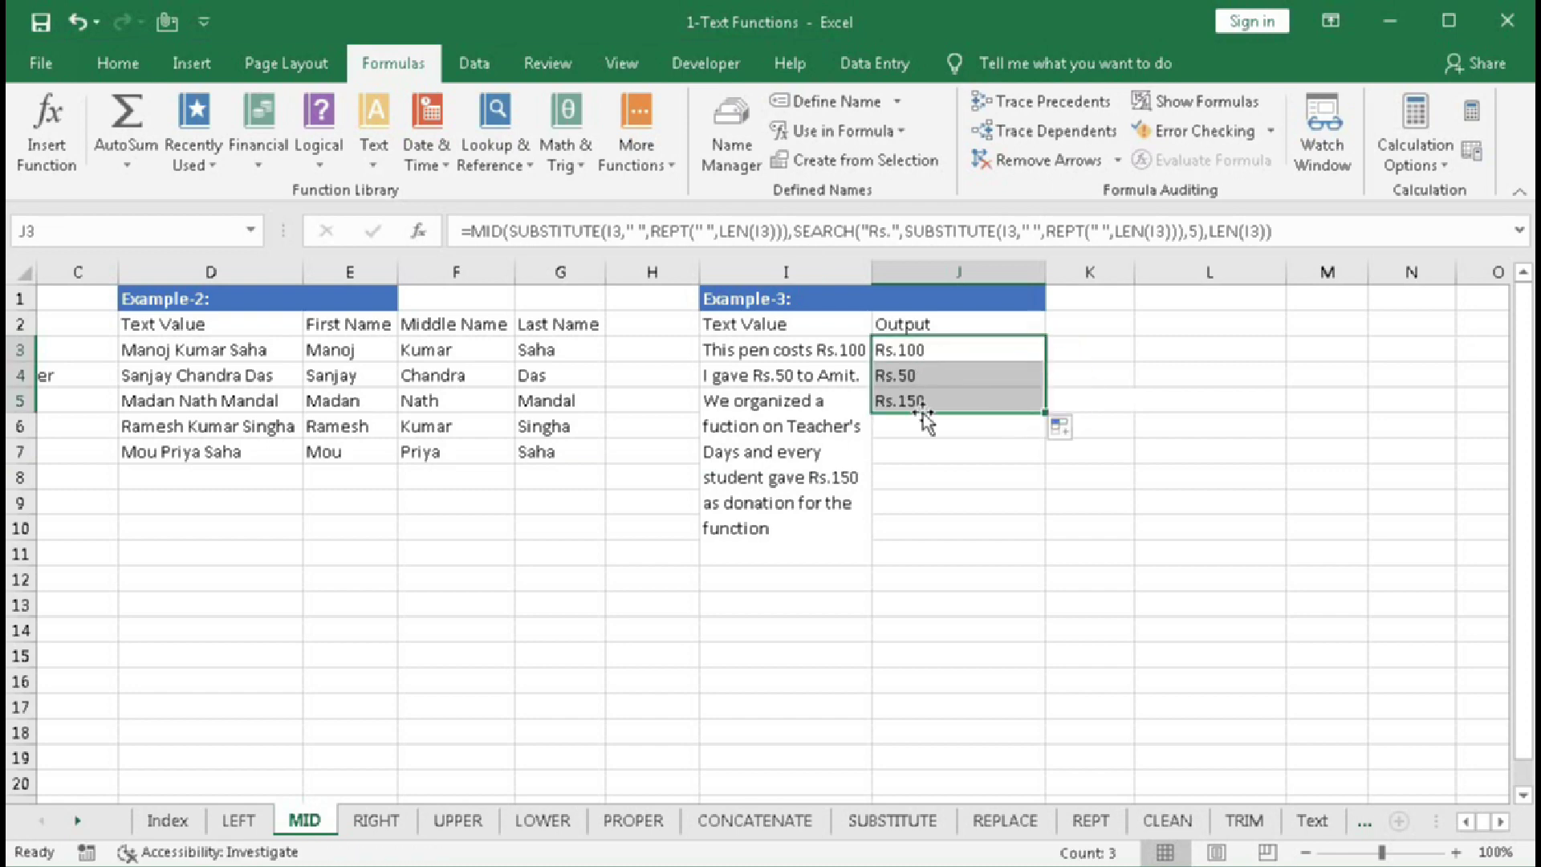
- Enter =LEN(J3) in K3 and fill it down to K5 to check the length of each output
{"action": "left_click", "coordinate": [1086, 355]}
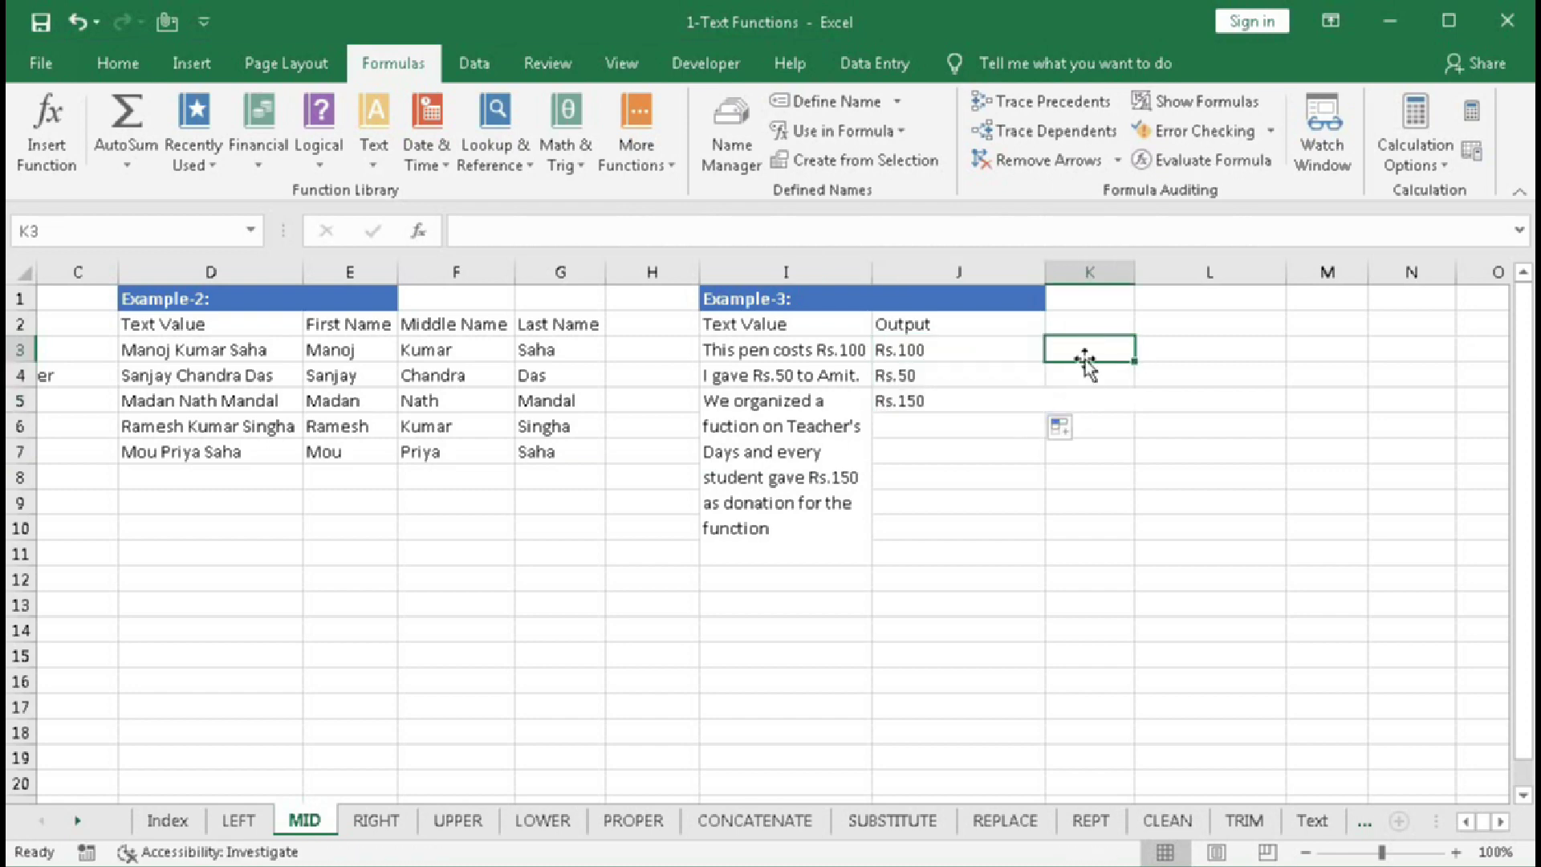
{"action": "type", "text": "=le"}
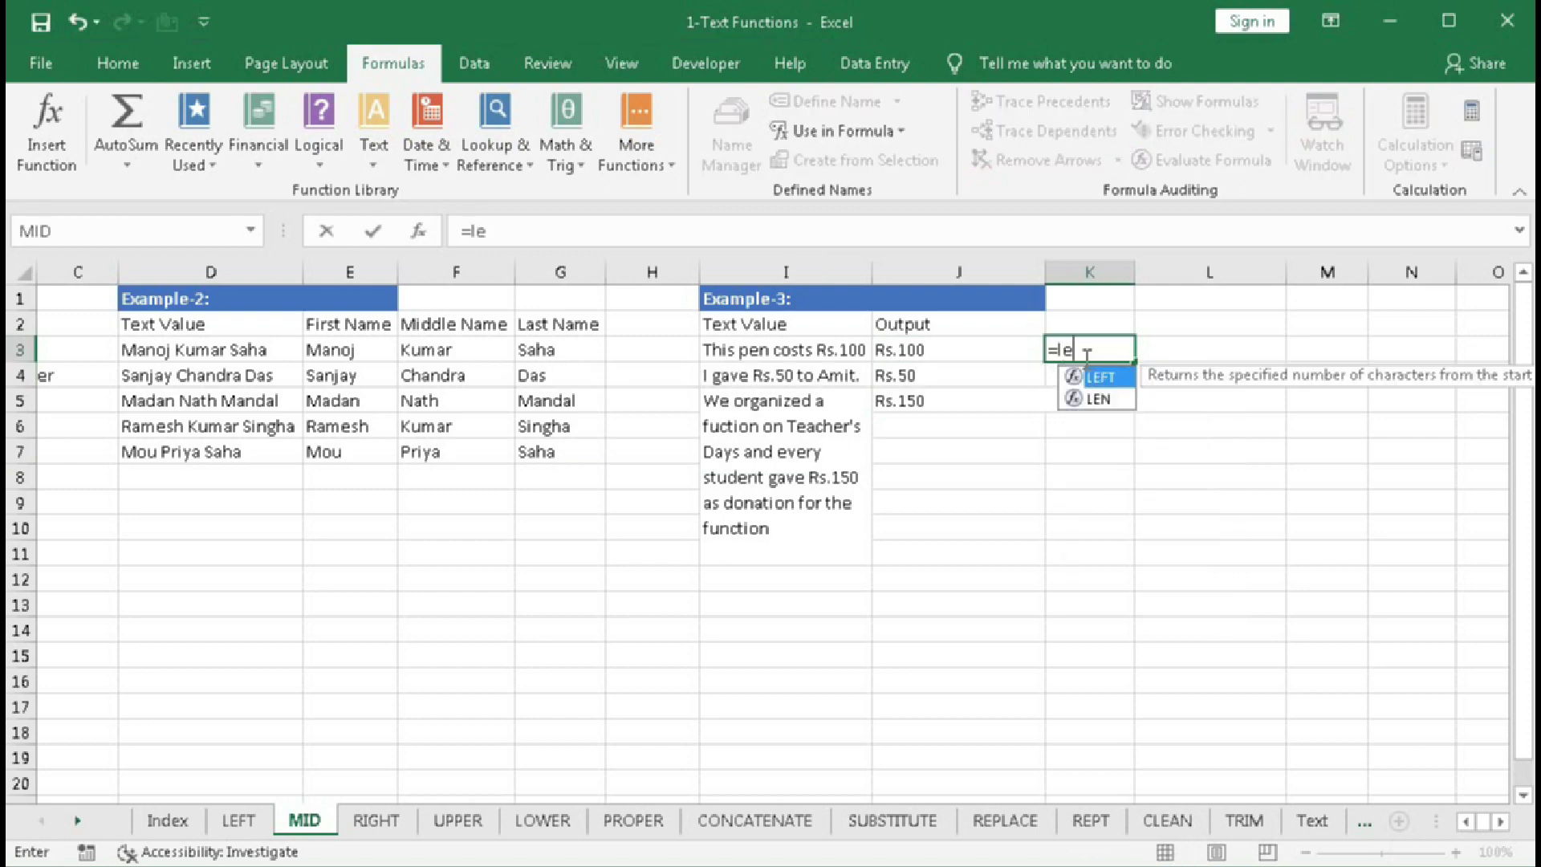
{"action": "type", "text": "n("}
{"action": "left_click", "coordinate": [976, 350]}
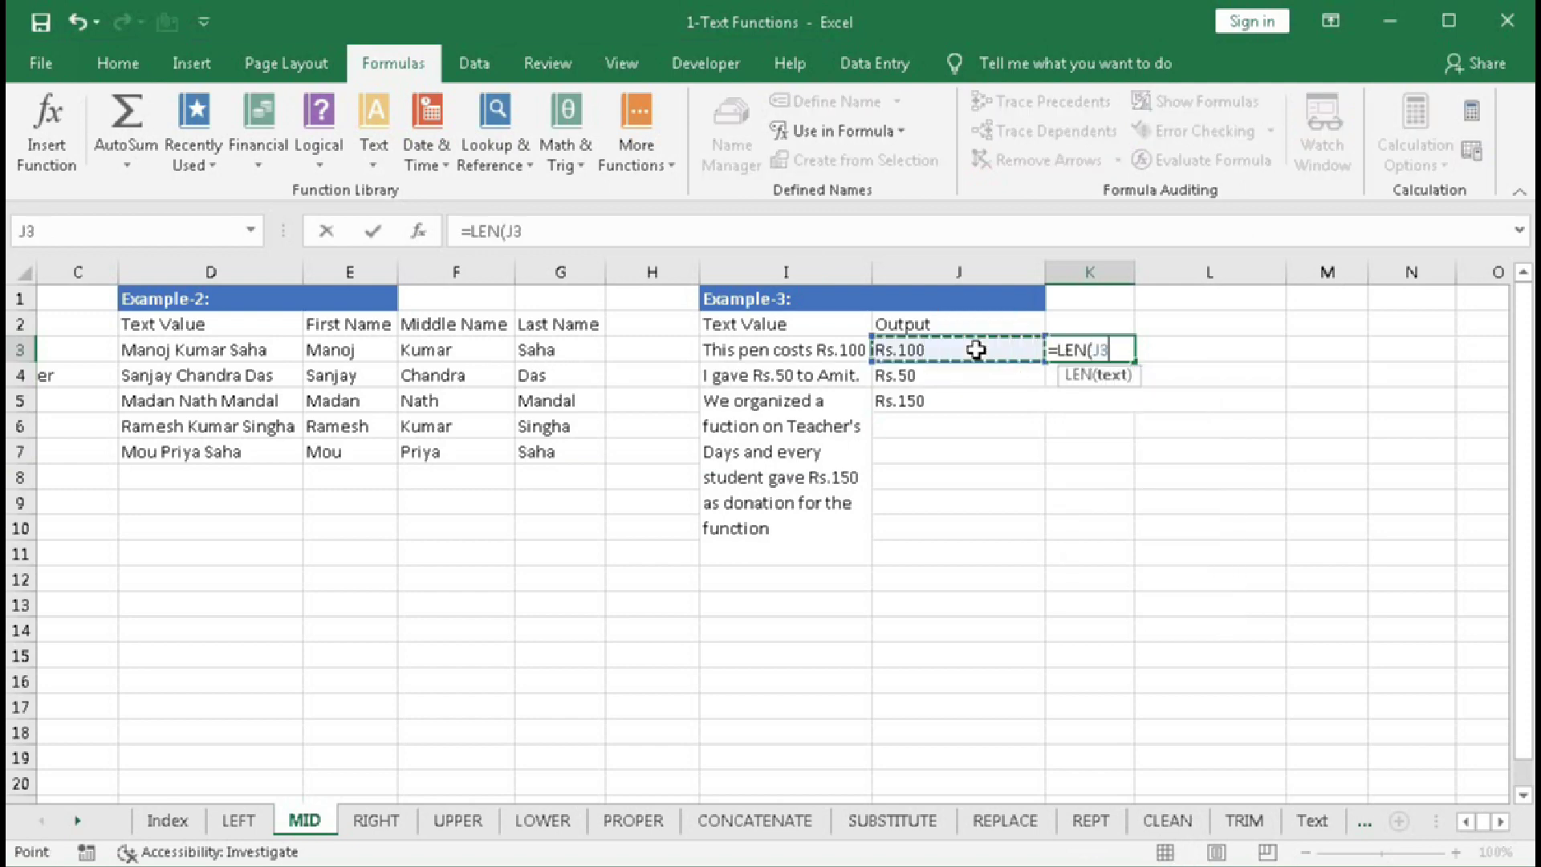
{"action": "key", "text": "Return"}
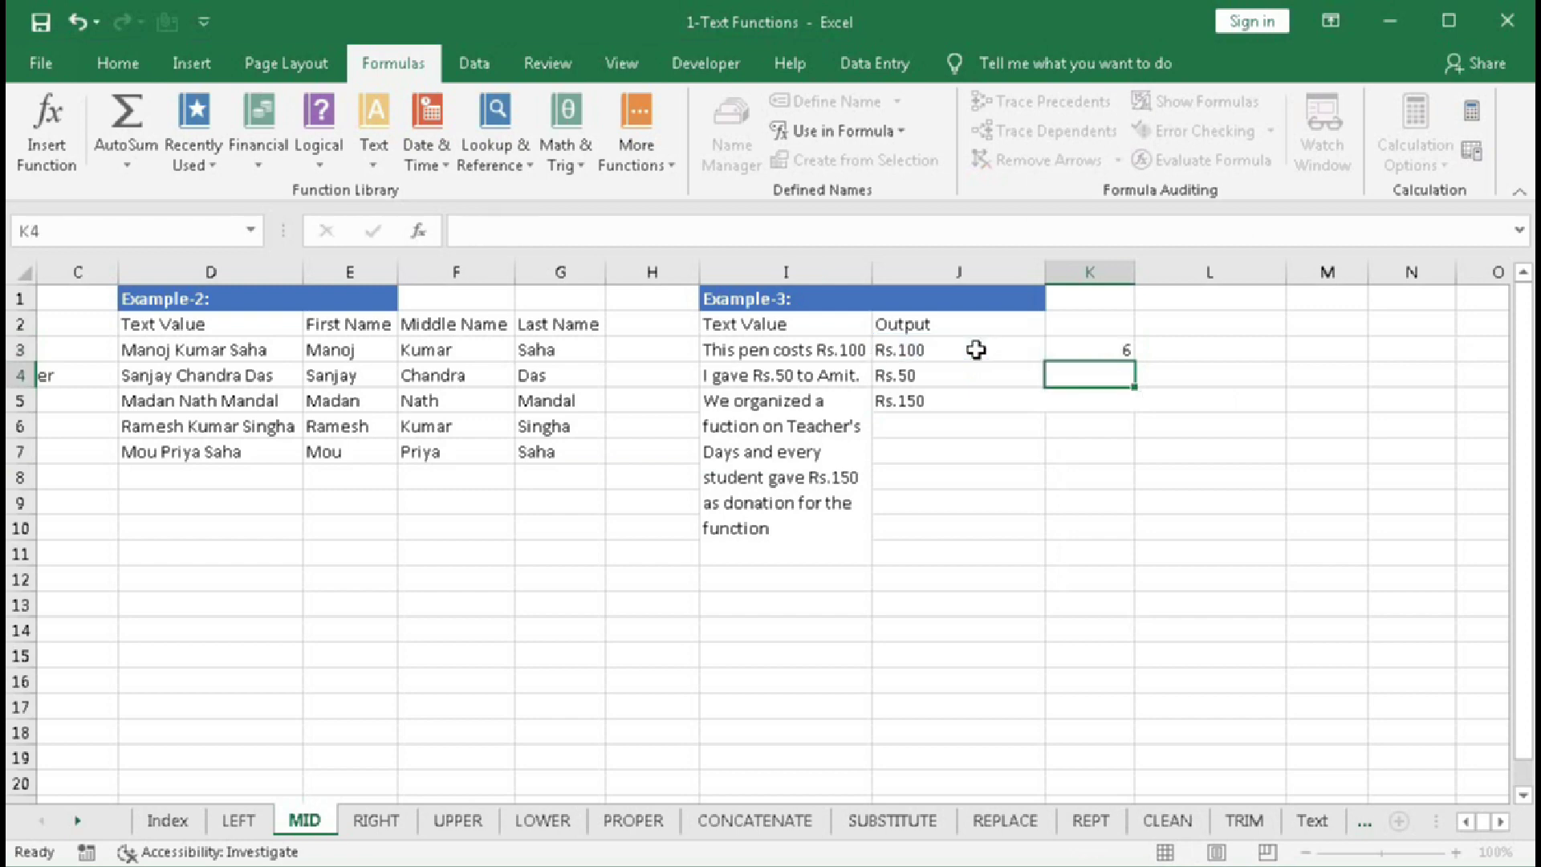
{"action": "left_click", "coordinate": [1076, 351]}
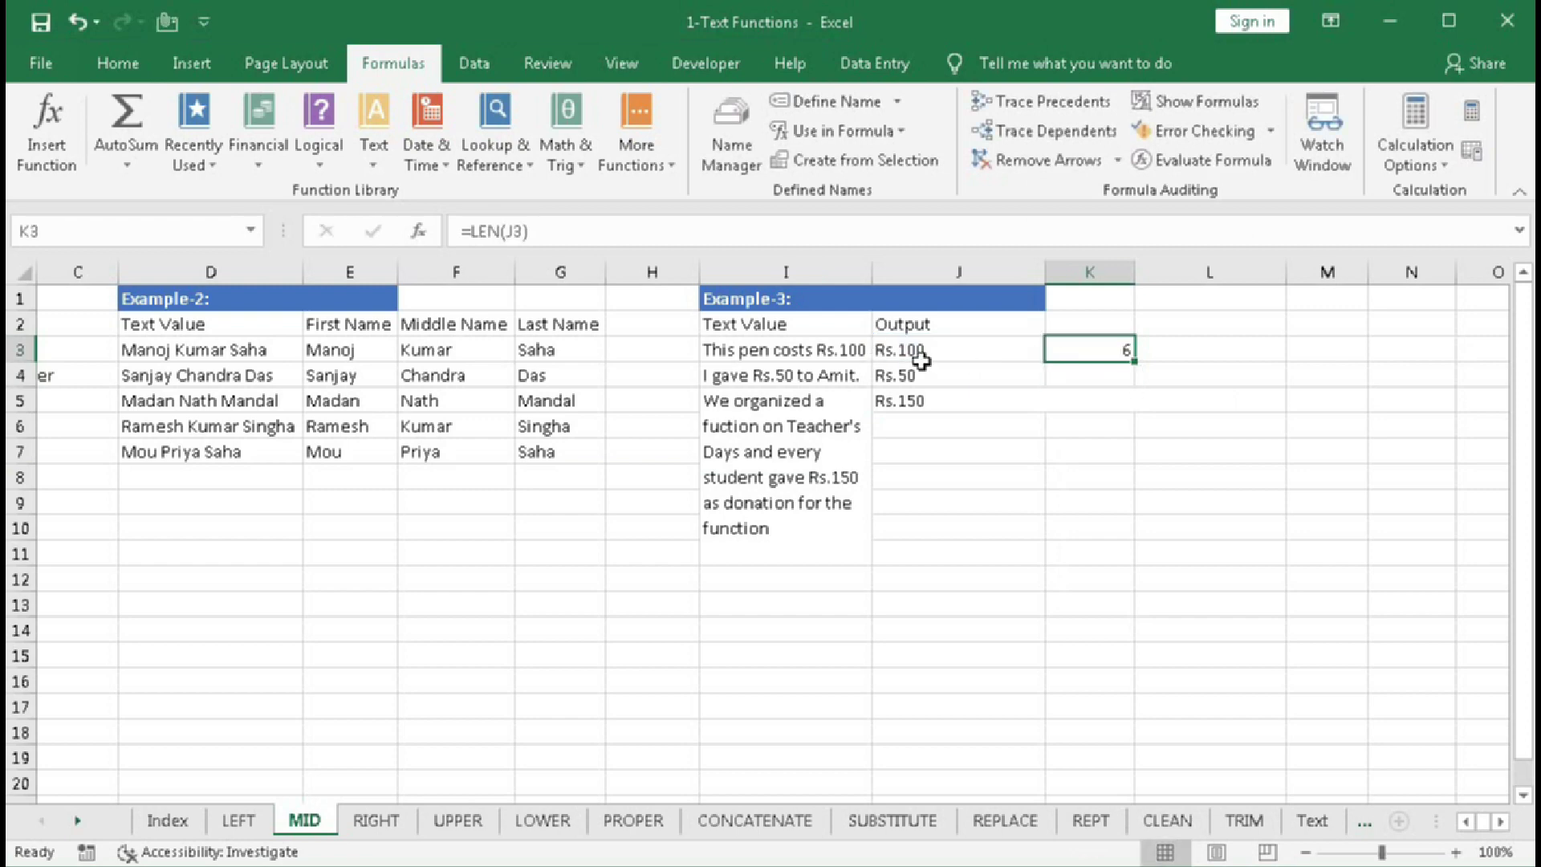
{"action": "left_click_drag", "start_coordinate": [1134, 362], "coordinate": [1131, 410]}
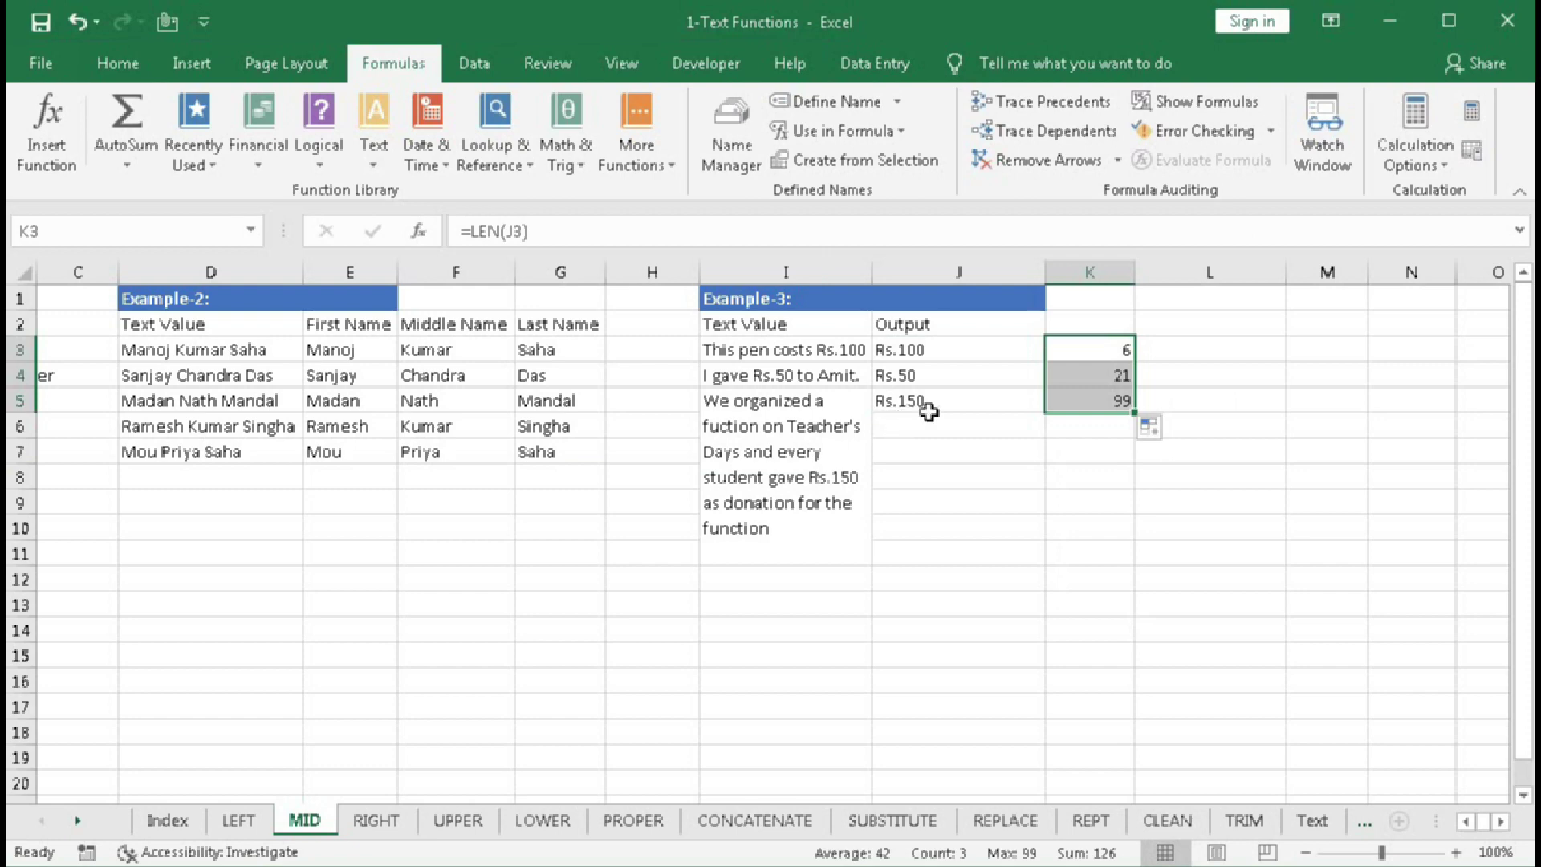
- Wrap the whole MID formula in J3 in a TRIM function
{"action": "left_click_drag", "start_coordinate": [915, 350], "coordinate": [959, 391]}
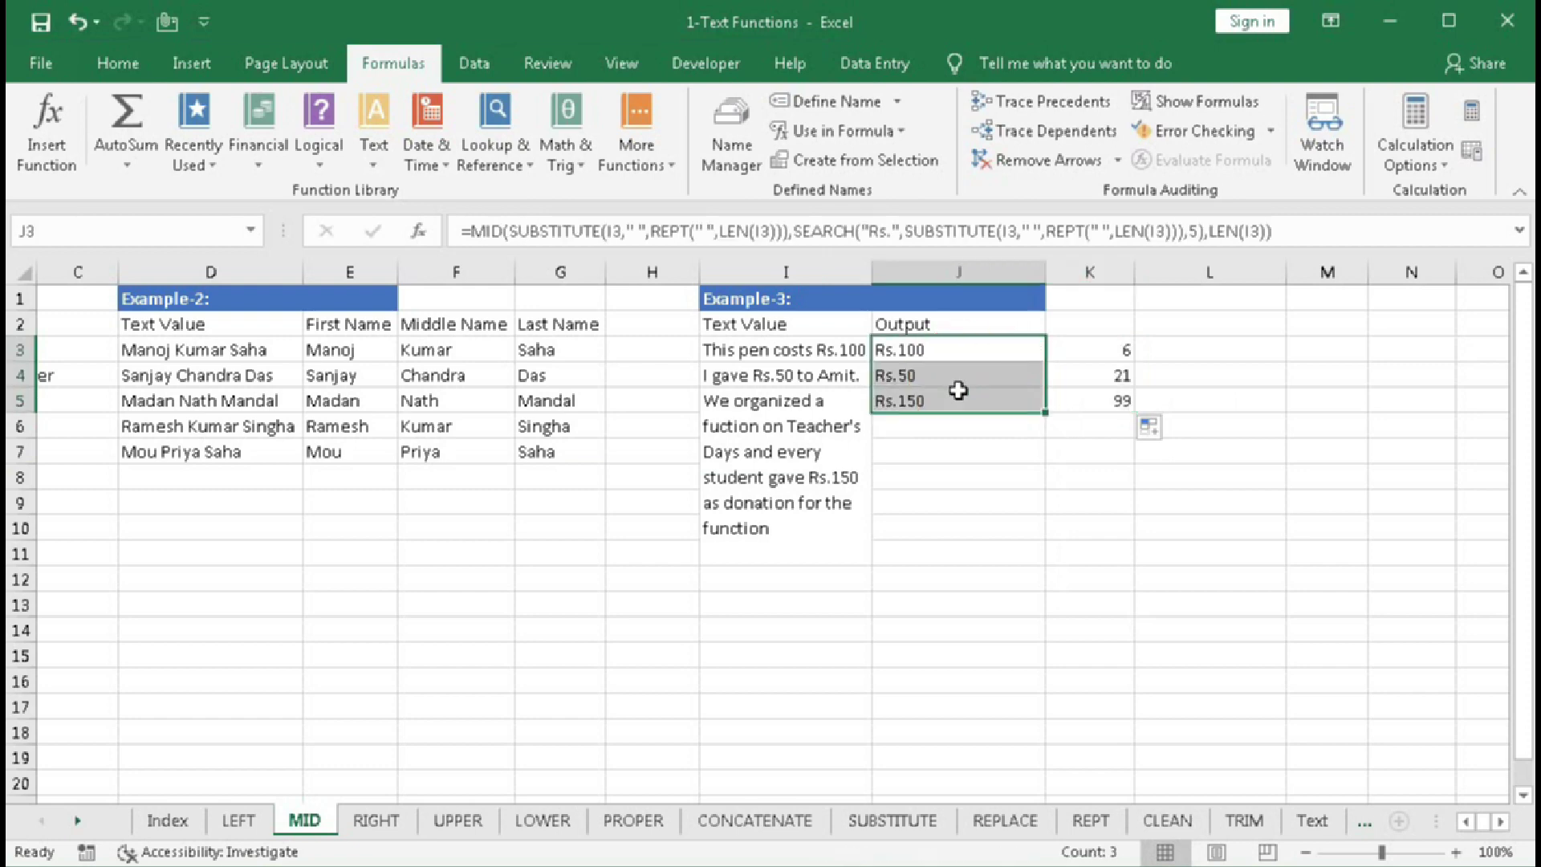
{"action": "double_click", "coordinate": [927, 356]}
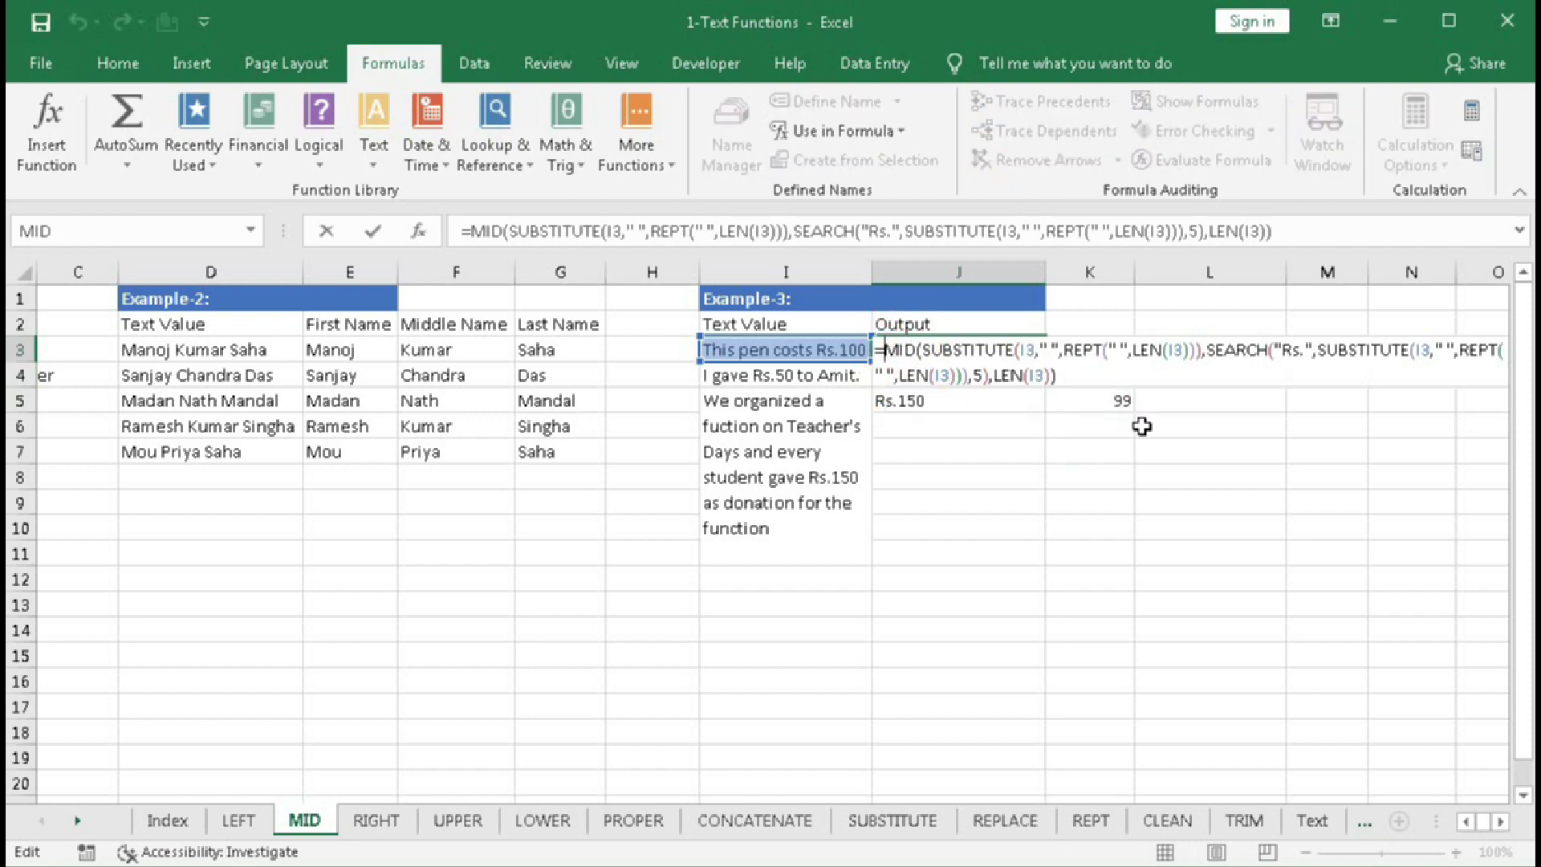
{"action": "type", "text": "tri"}
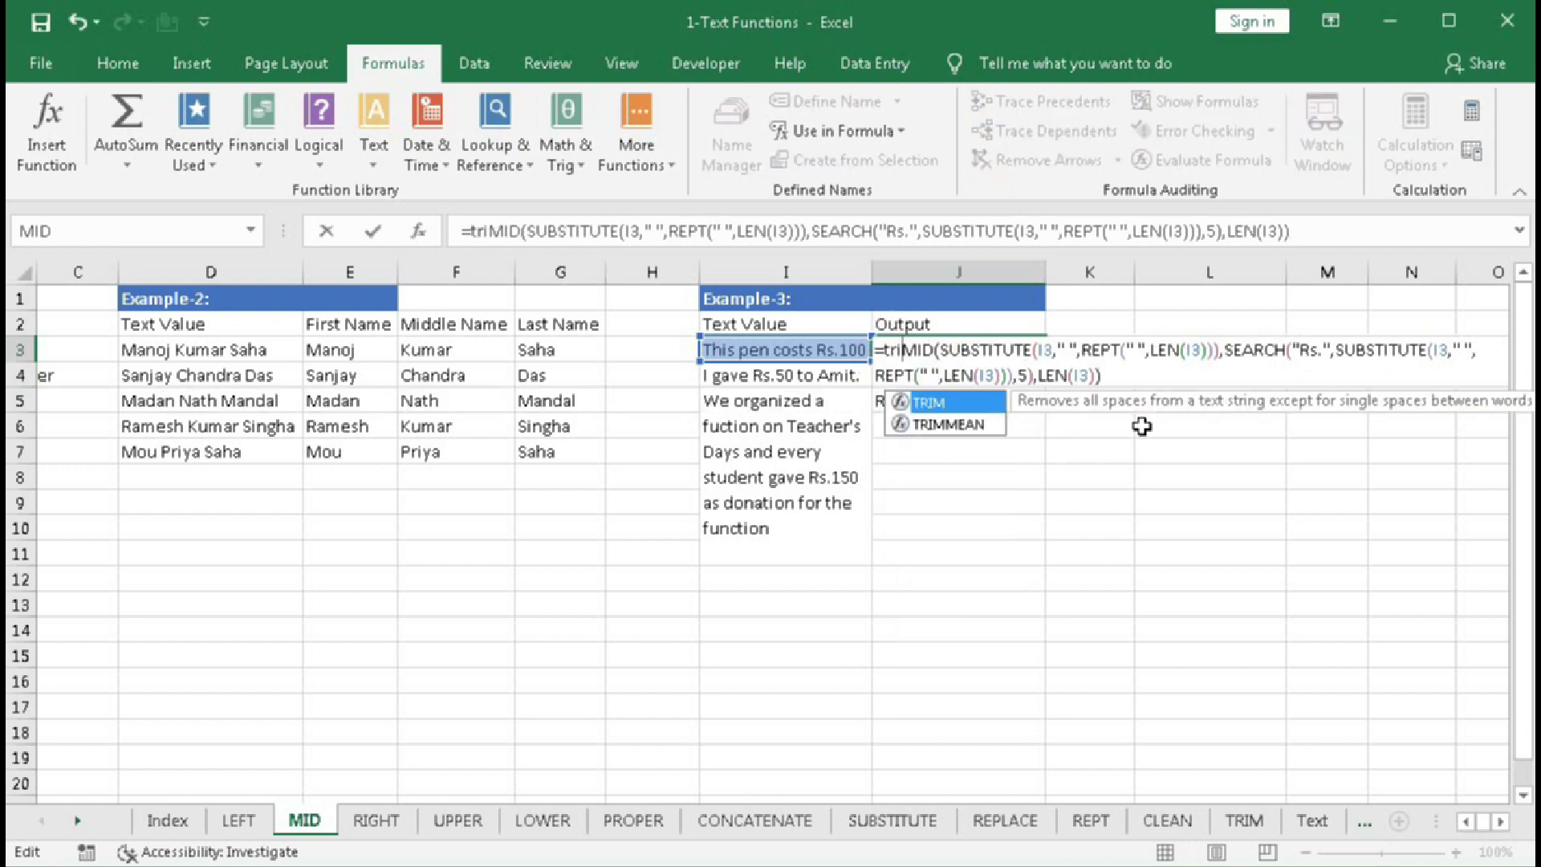
{"action": "key", "text": "Tab"}
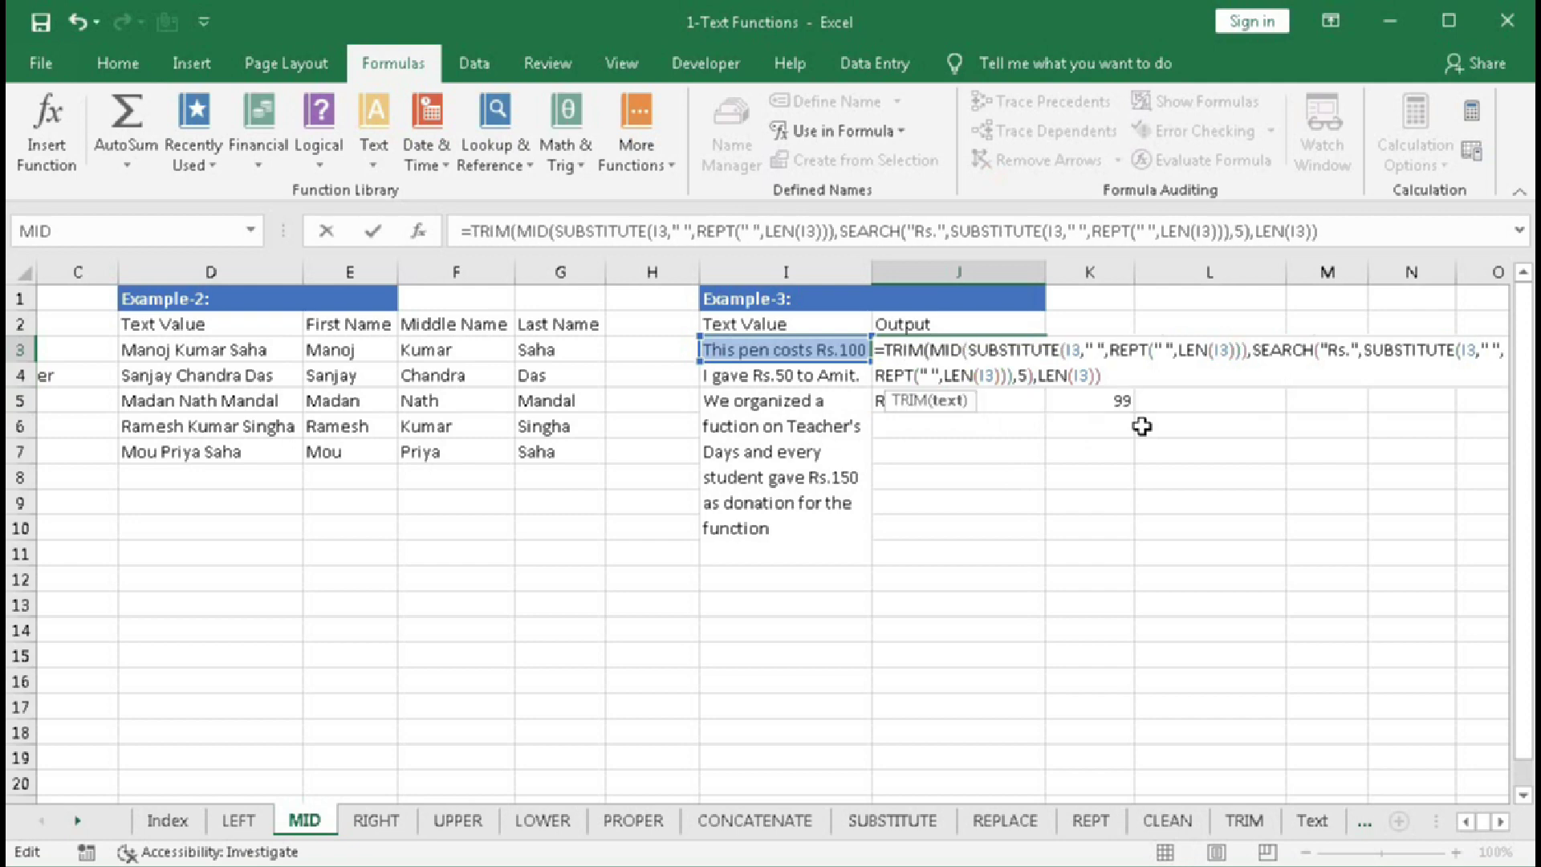
{"action": "left_click", "coordinate": [1108, 376]}
{"action": "type", "text": ")"}
{"action": "key", "text": "Return"}
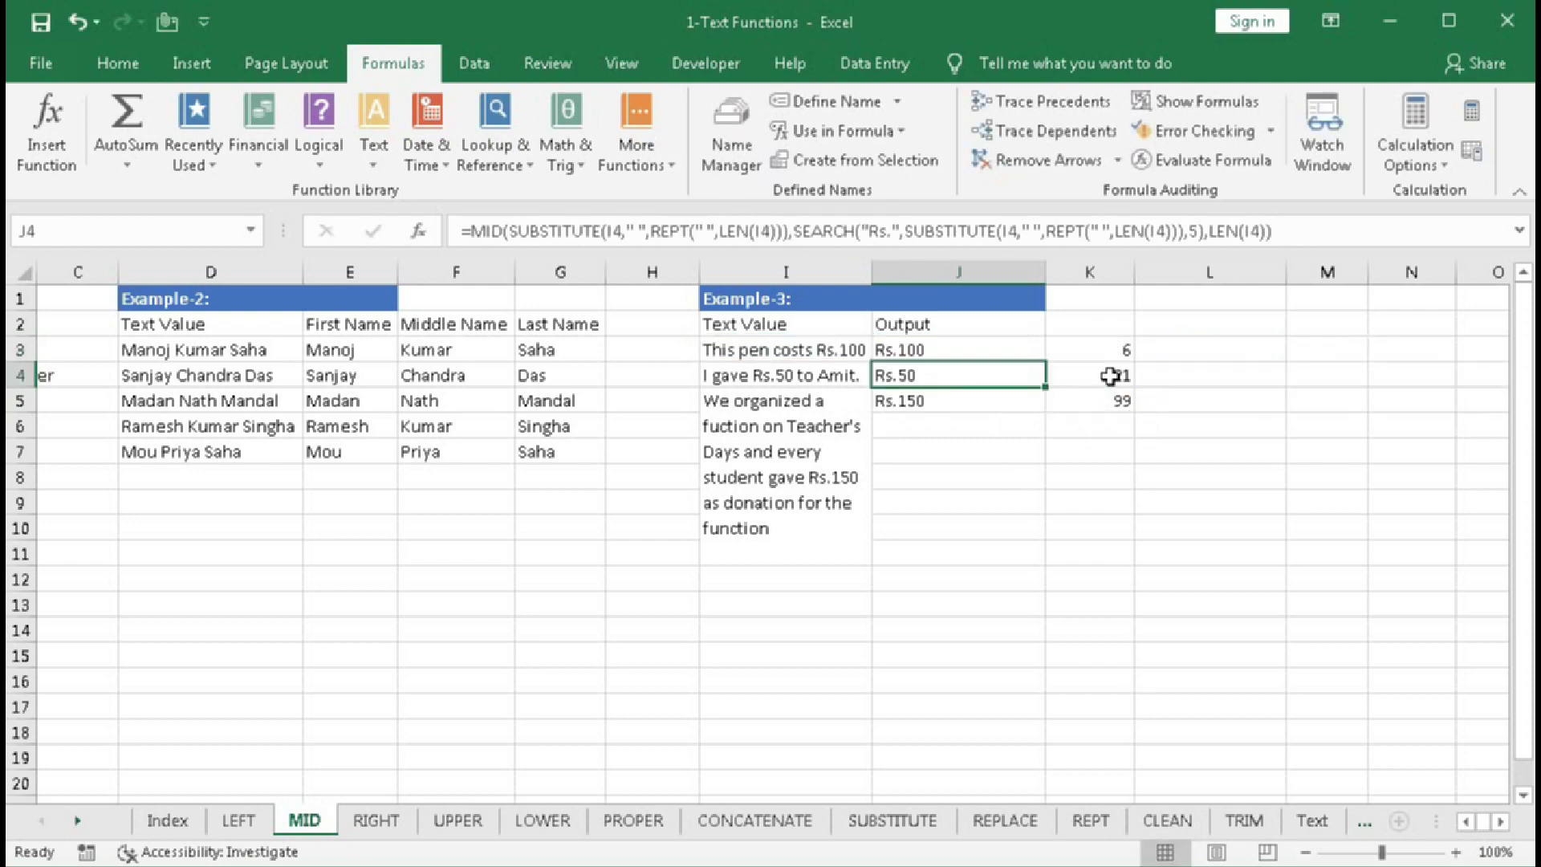
- Fill the TRIM formula from J3 down to J5 and check the lengths in column K
{"action": "left_click", "coordinate": [993, 348]}
{"action": "left_click_drag", "start_coordinate": [1043, 361], "coordinate": [1037, 414]}
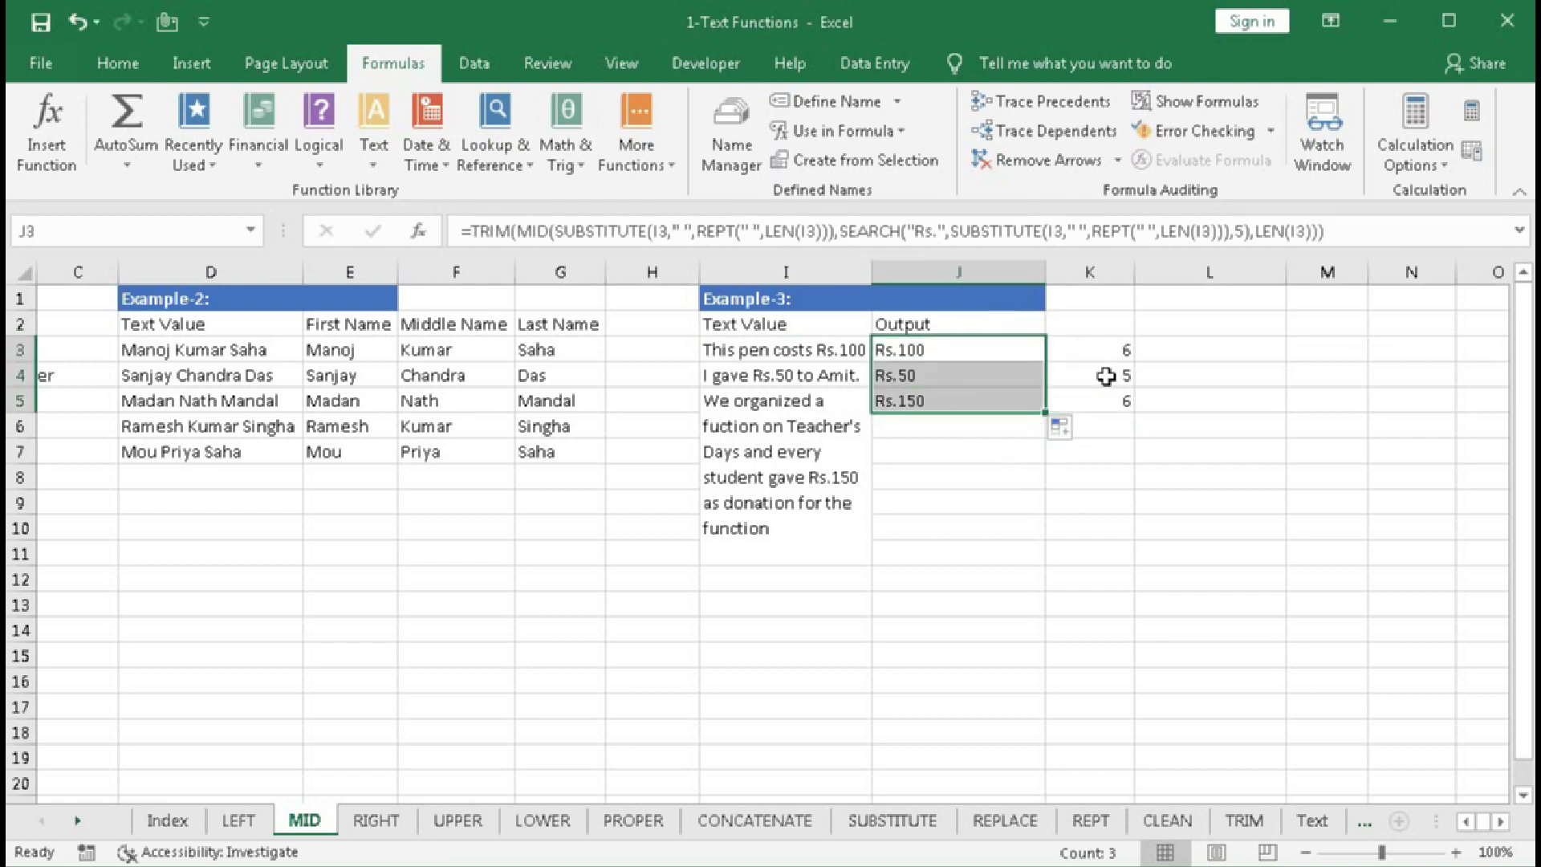
{"action": "left_click", "coordinate": [1080, 404]}
- Open the J3 formula for editing, examine the full TRIM expression, and leave it without changes
{"action": "left_click", "coordinate": [923, 350]}
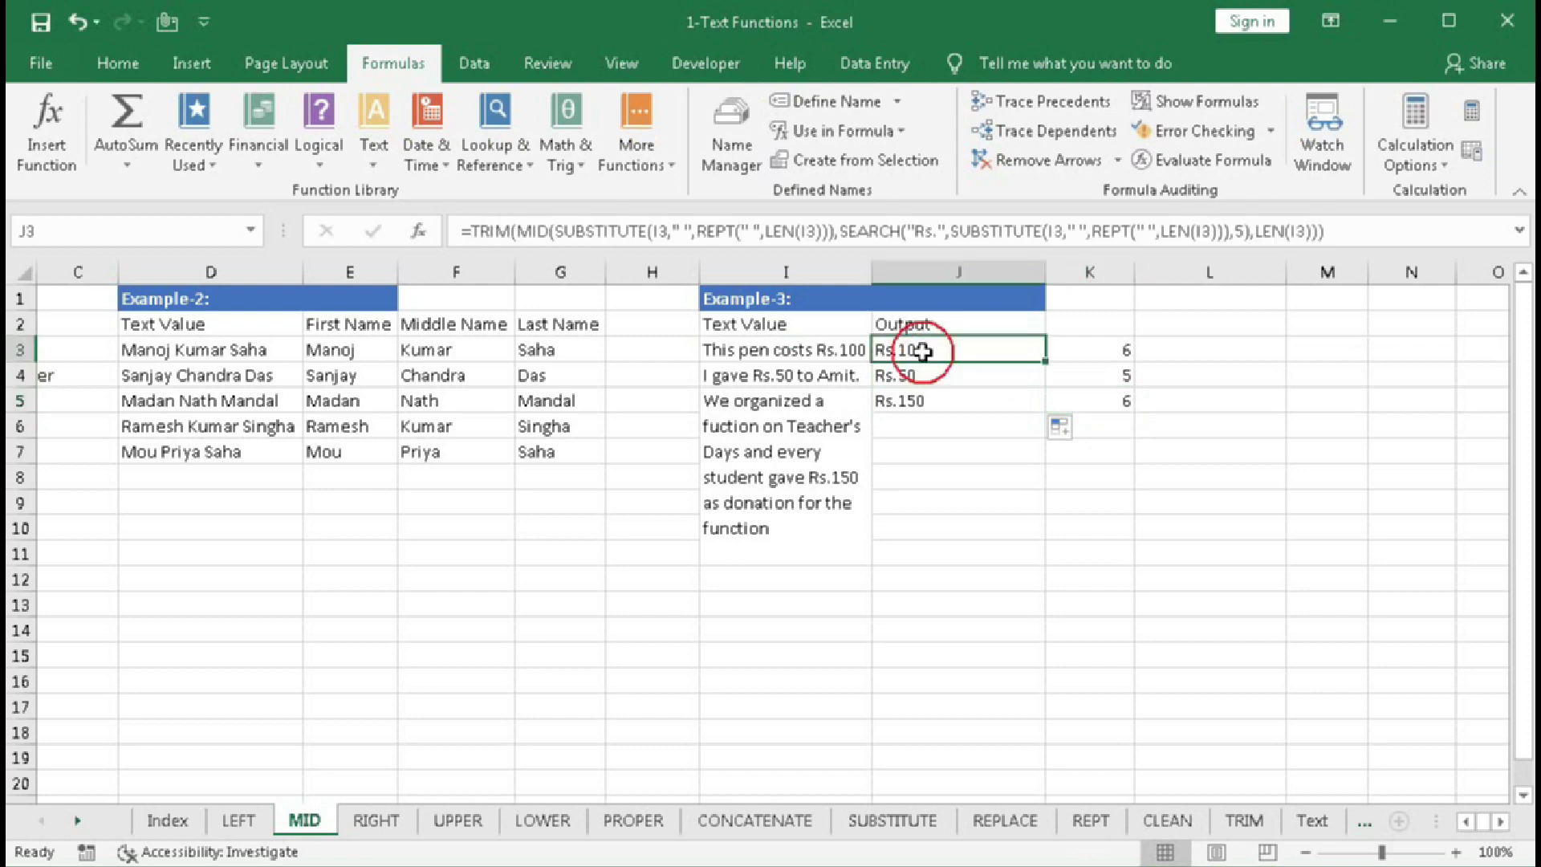
{"action": "double_click", "coordinate": [923, 351]}
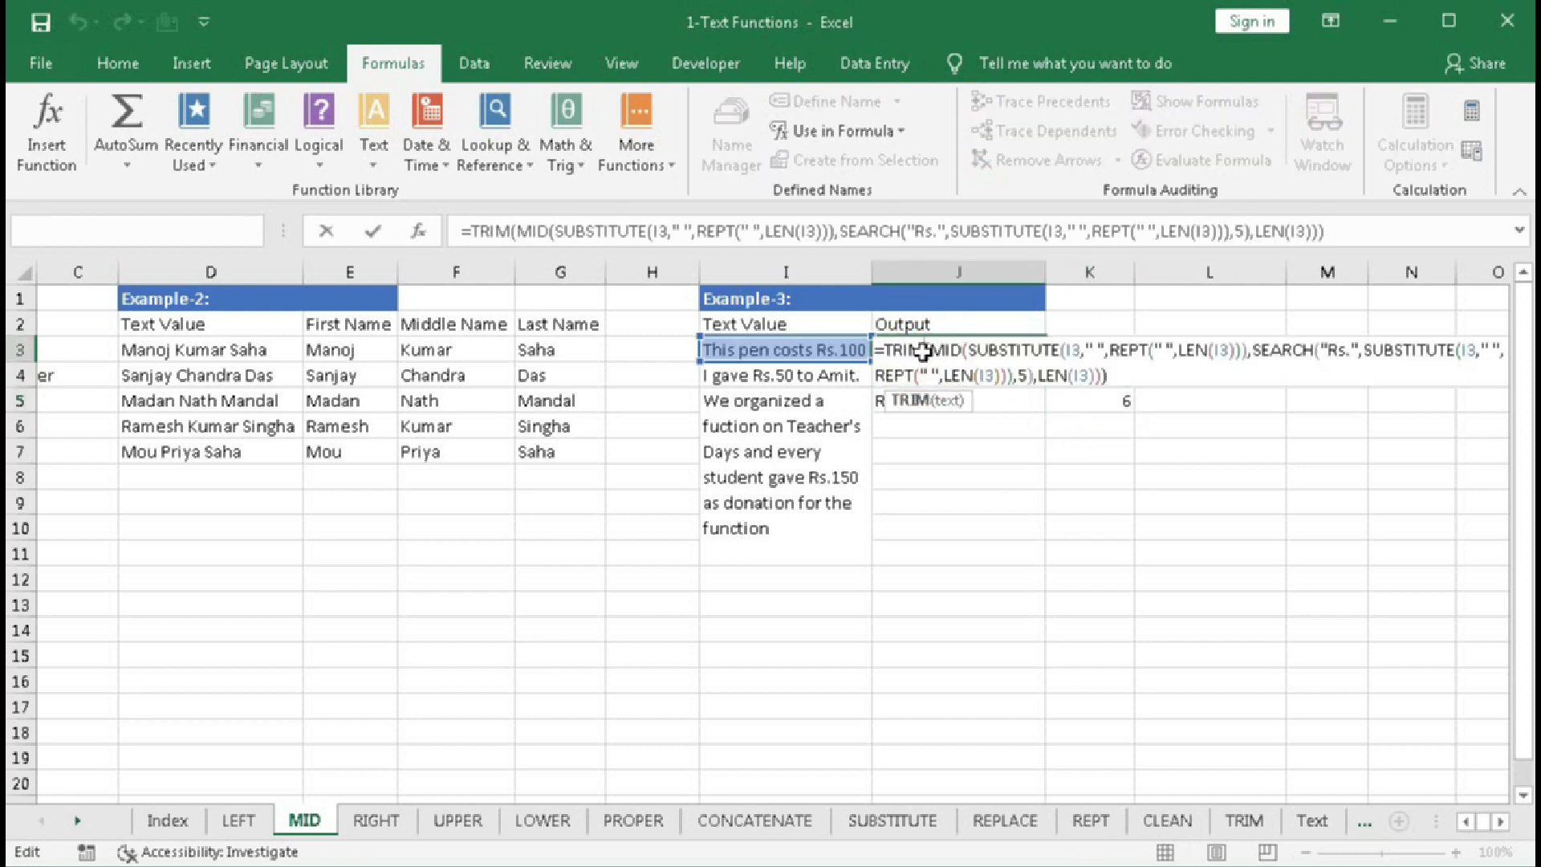
{"action": "key", "text": "Escape"}
{"action": "left_click", "coordinate": [674, 231]}
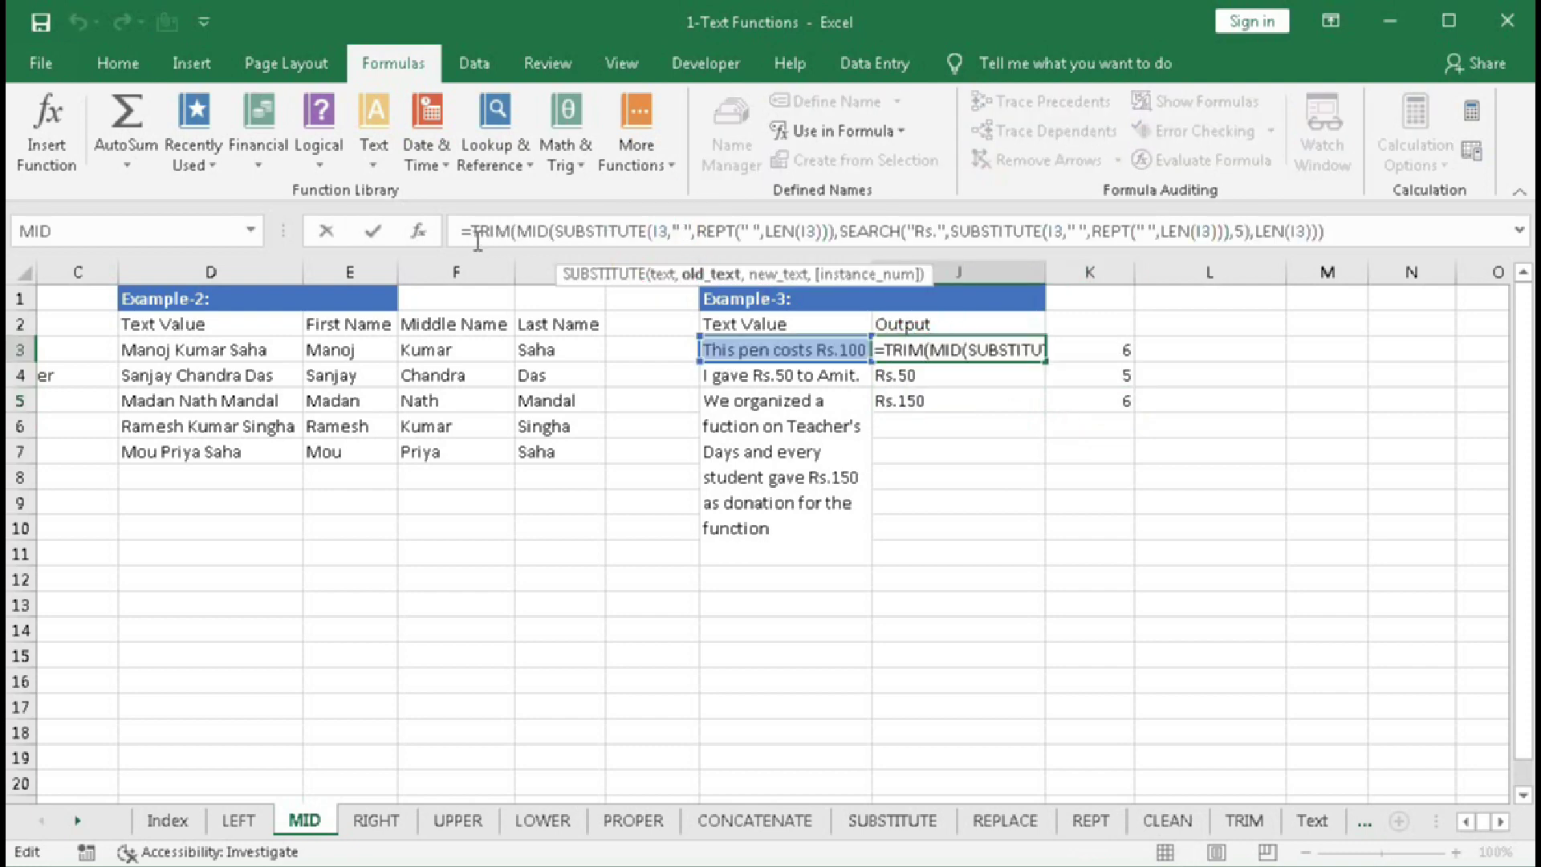
{"action": "left_click_drag", "start_coordinate": [478, 240], "coordinate": [1375, 248]}
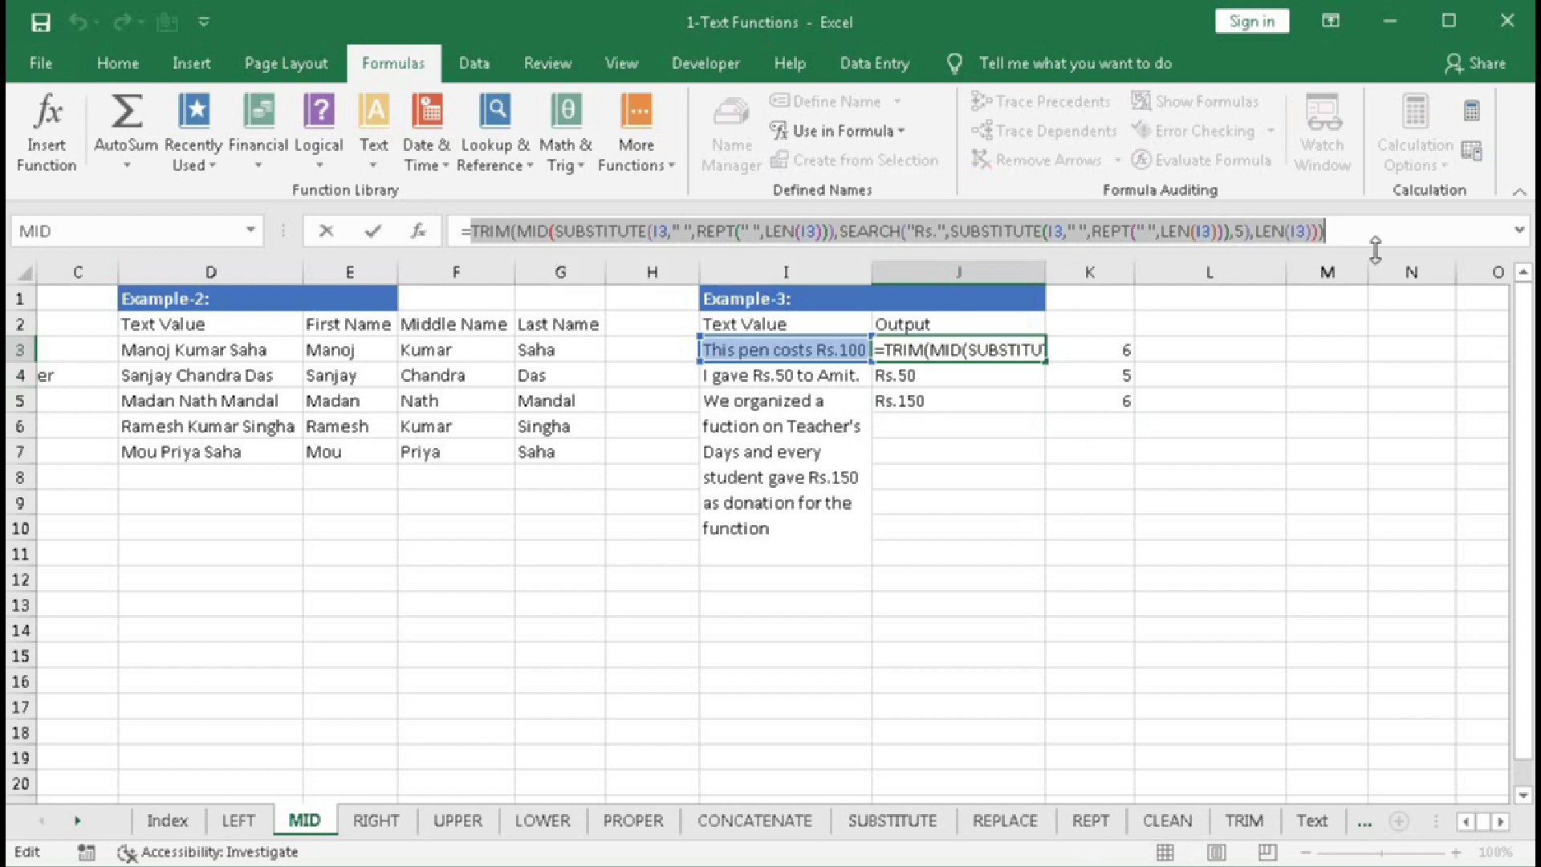
{"action": "key", "text": "Escape"}
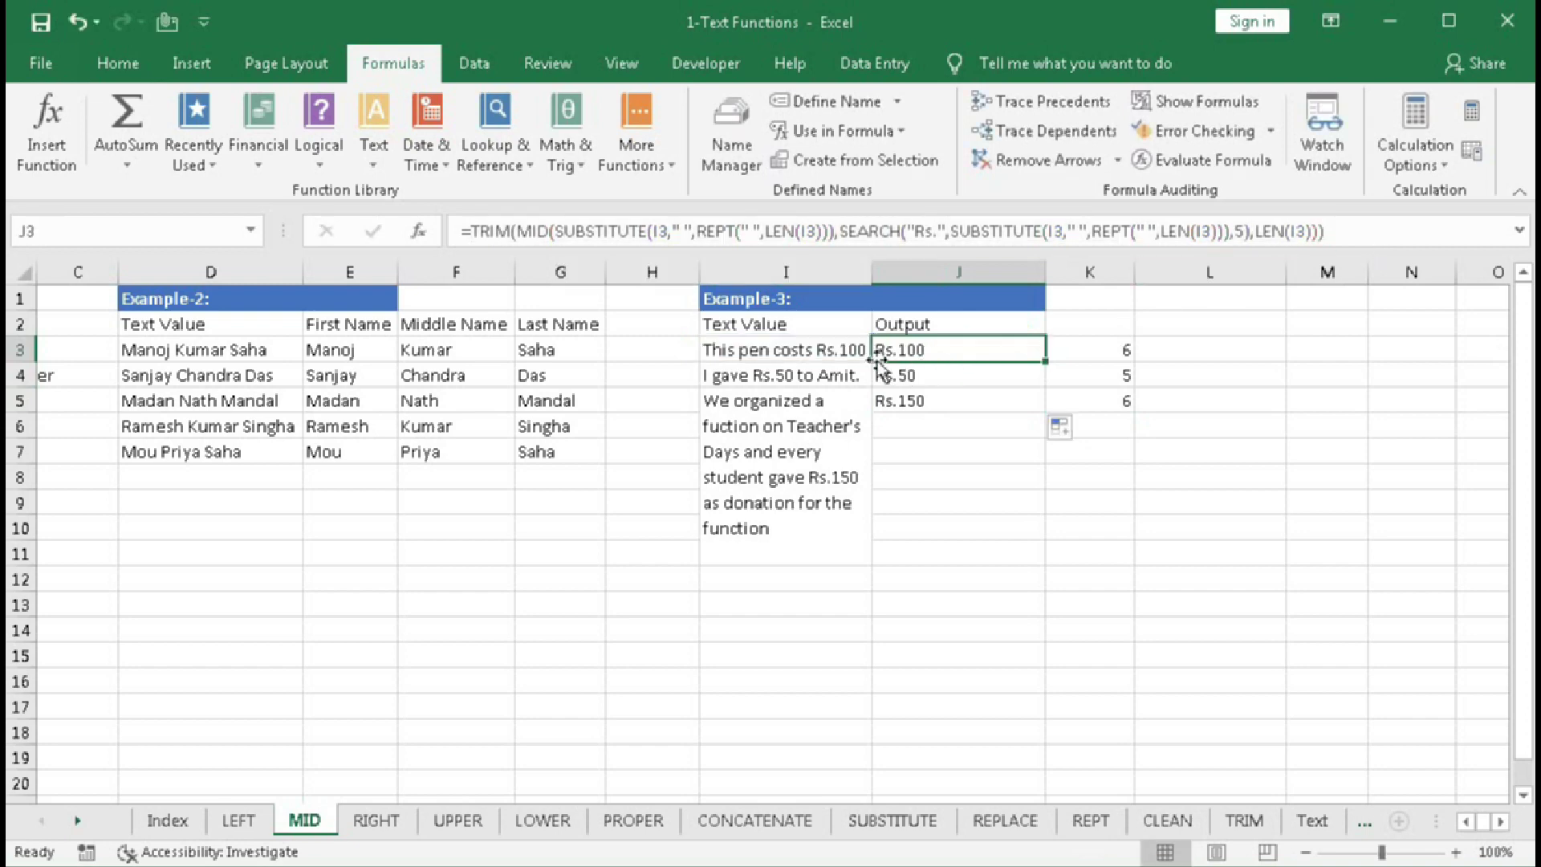